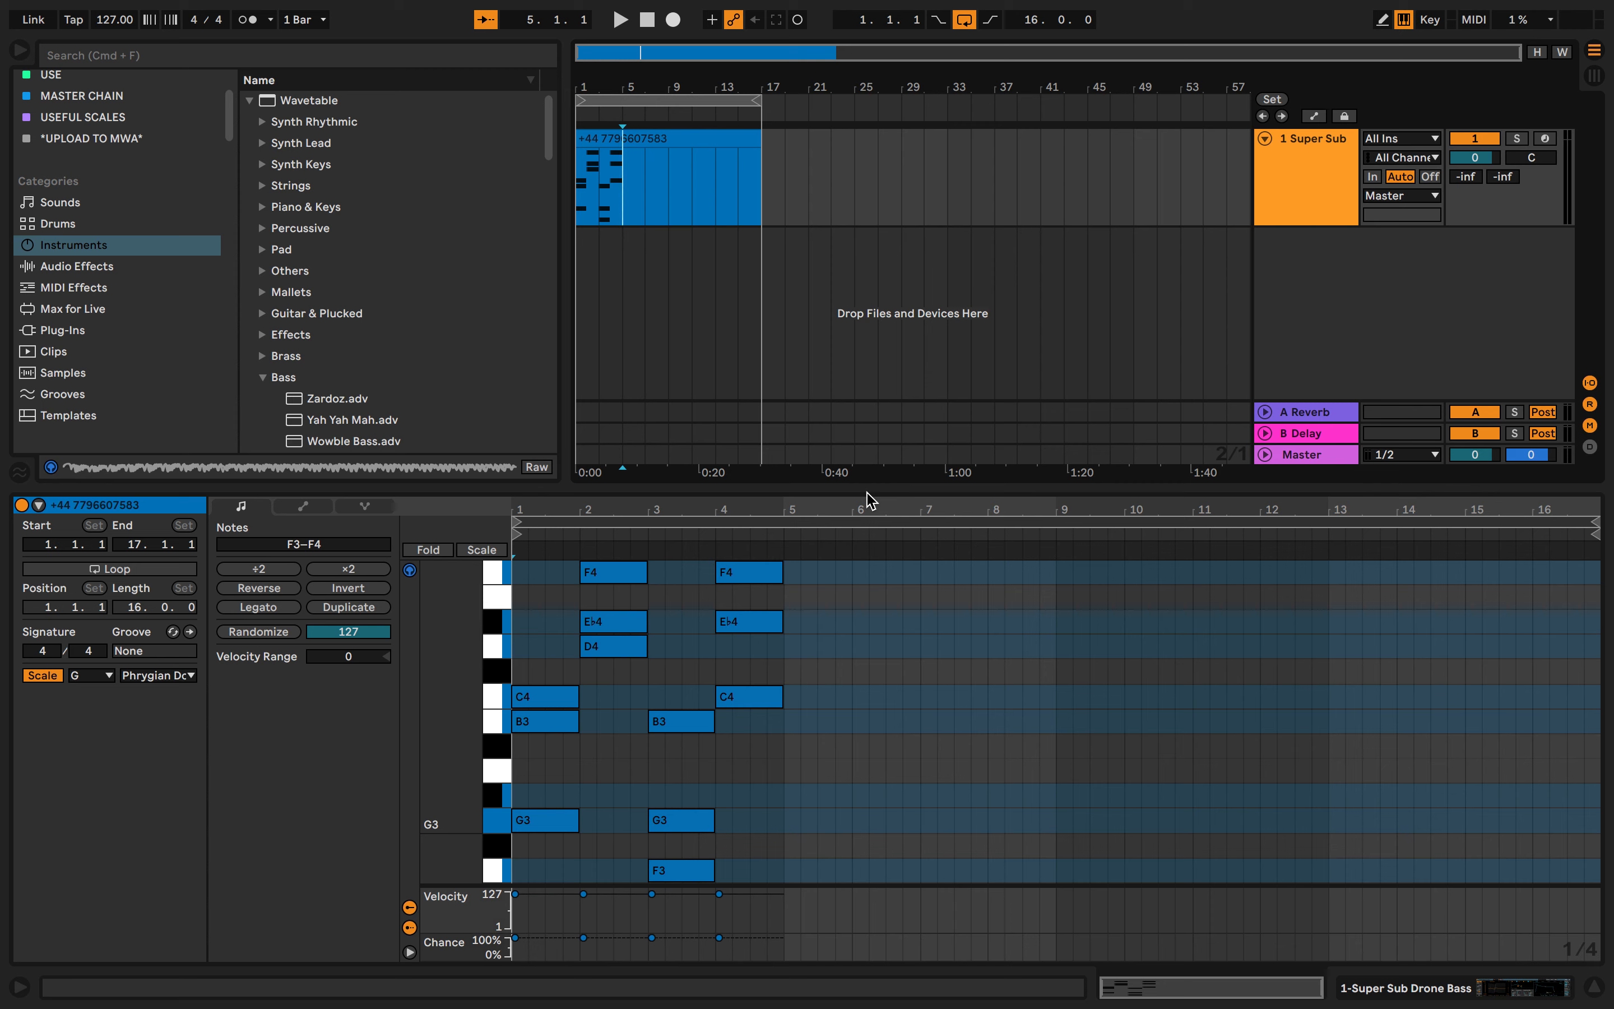
Play the Super Sub clip from bar 1 and stop playback around bar 4
left_click(589, 164)
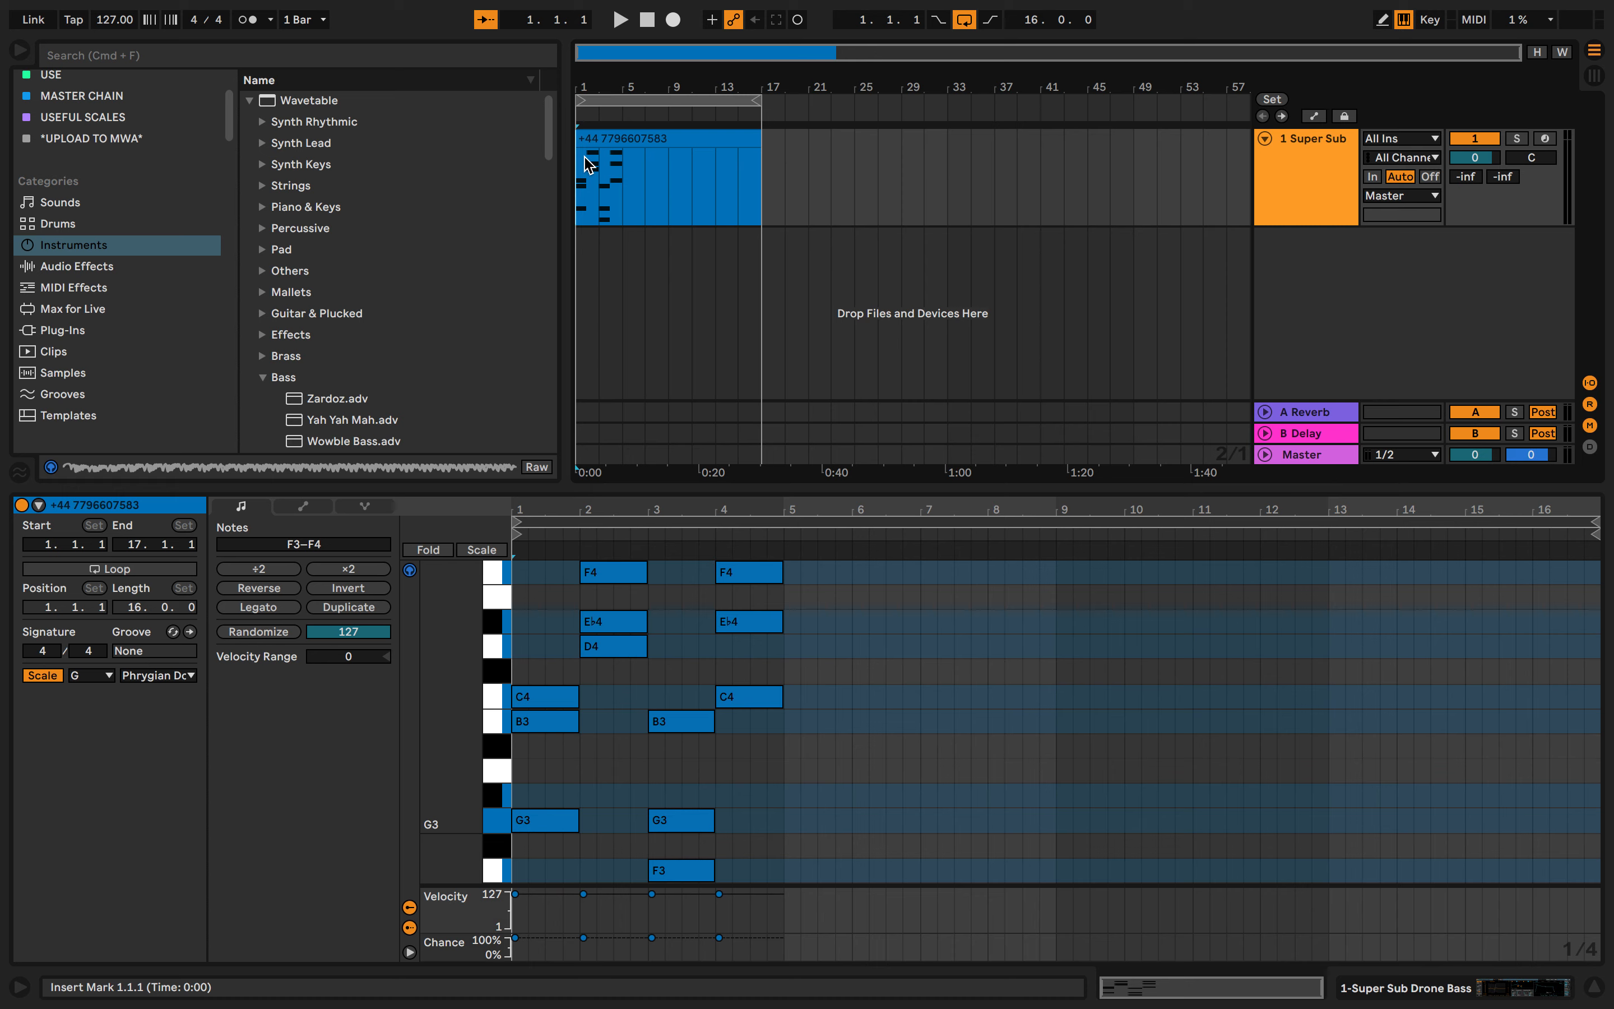
key("space")
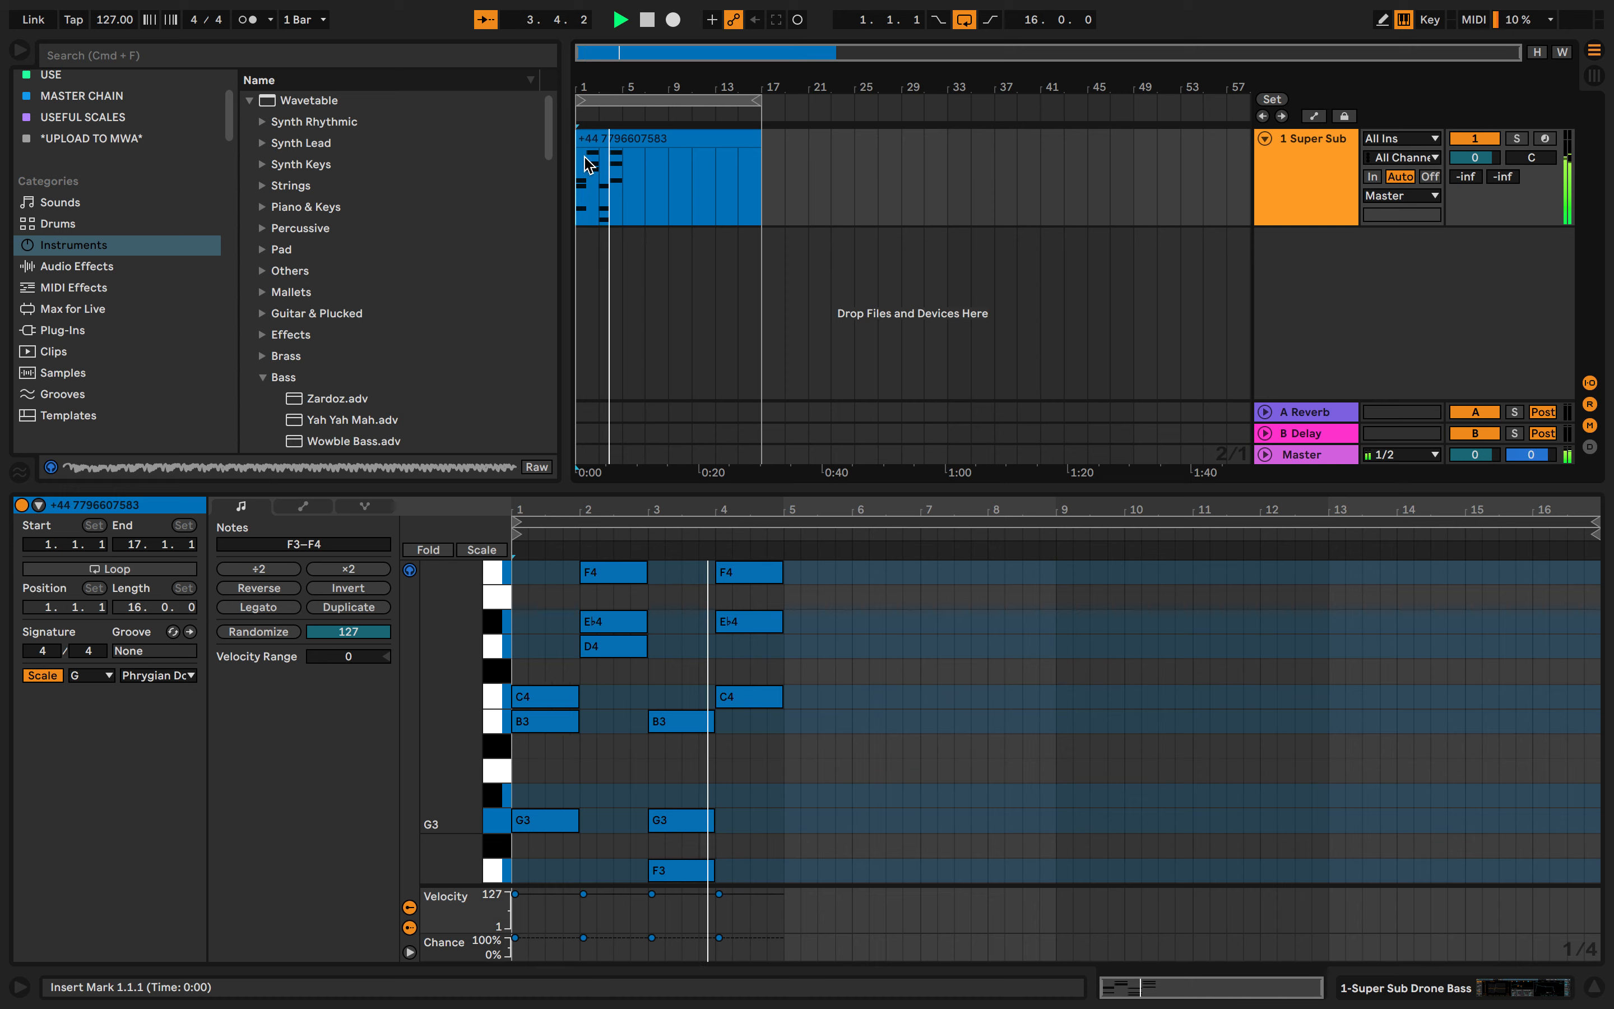
key("space")
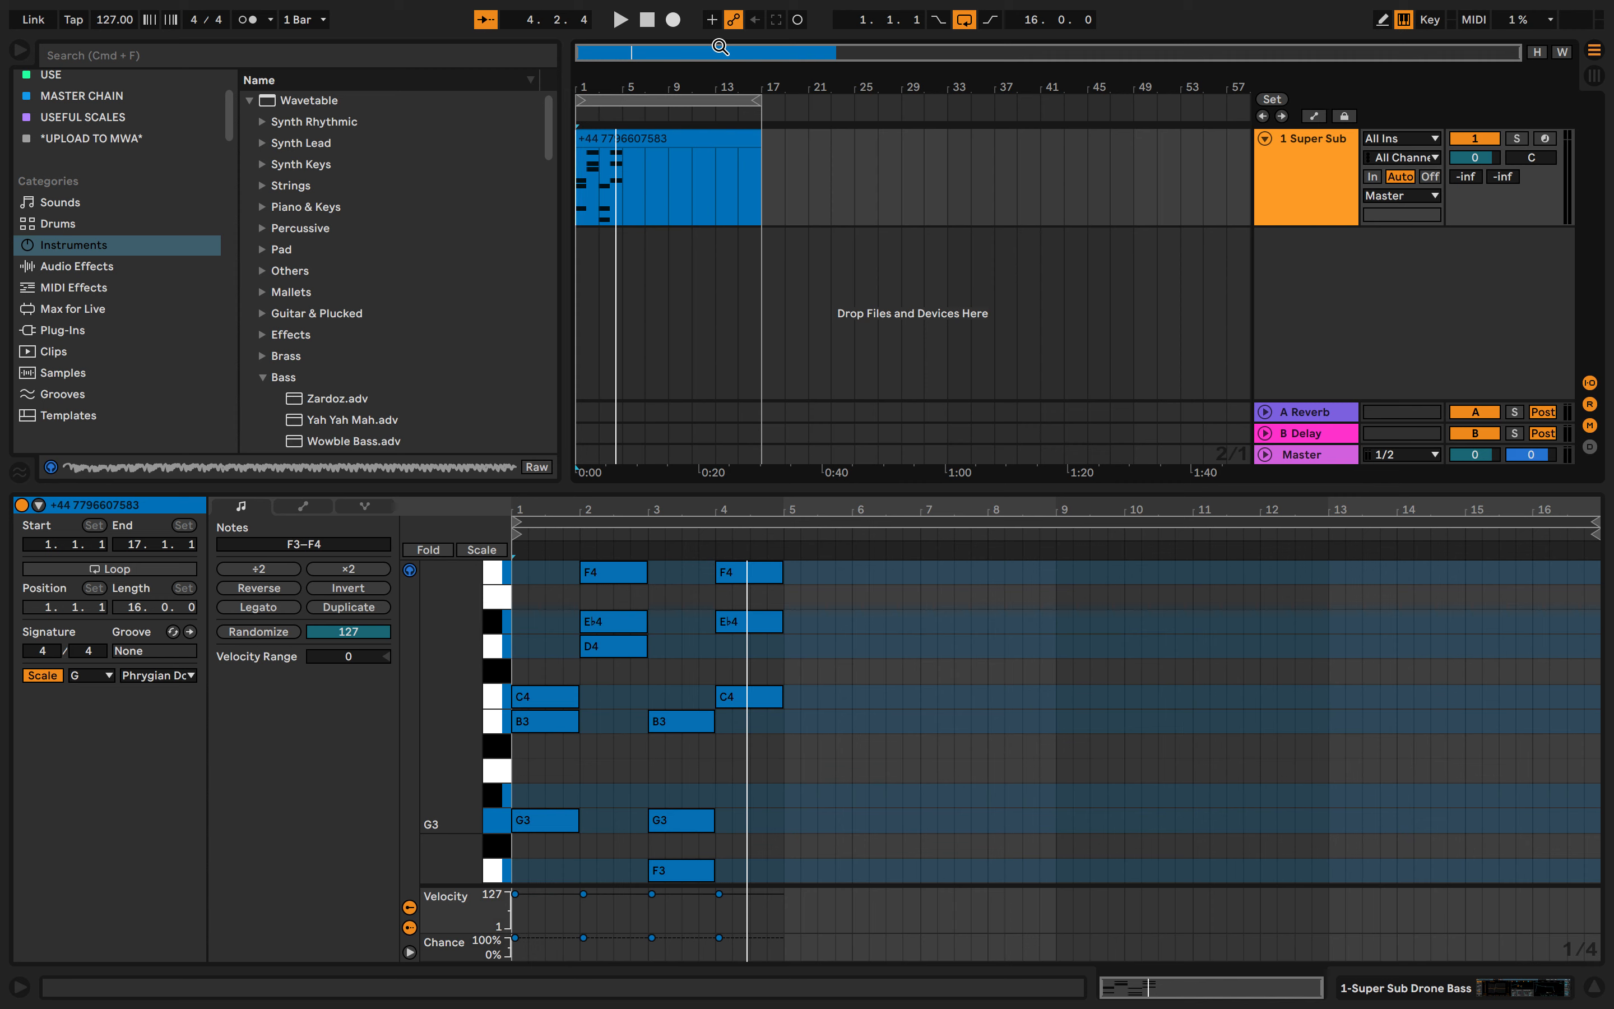
Split the Super Sub clip at bar 5 and select its first four bars
left_click(623, 180)
key("super+e")
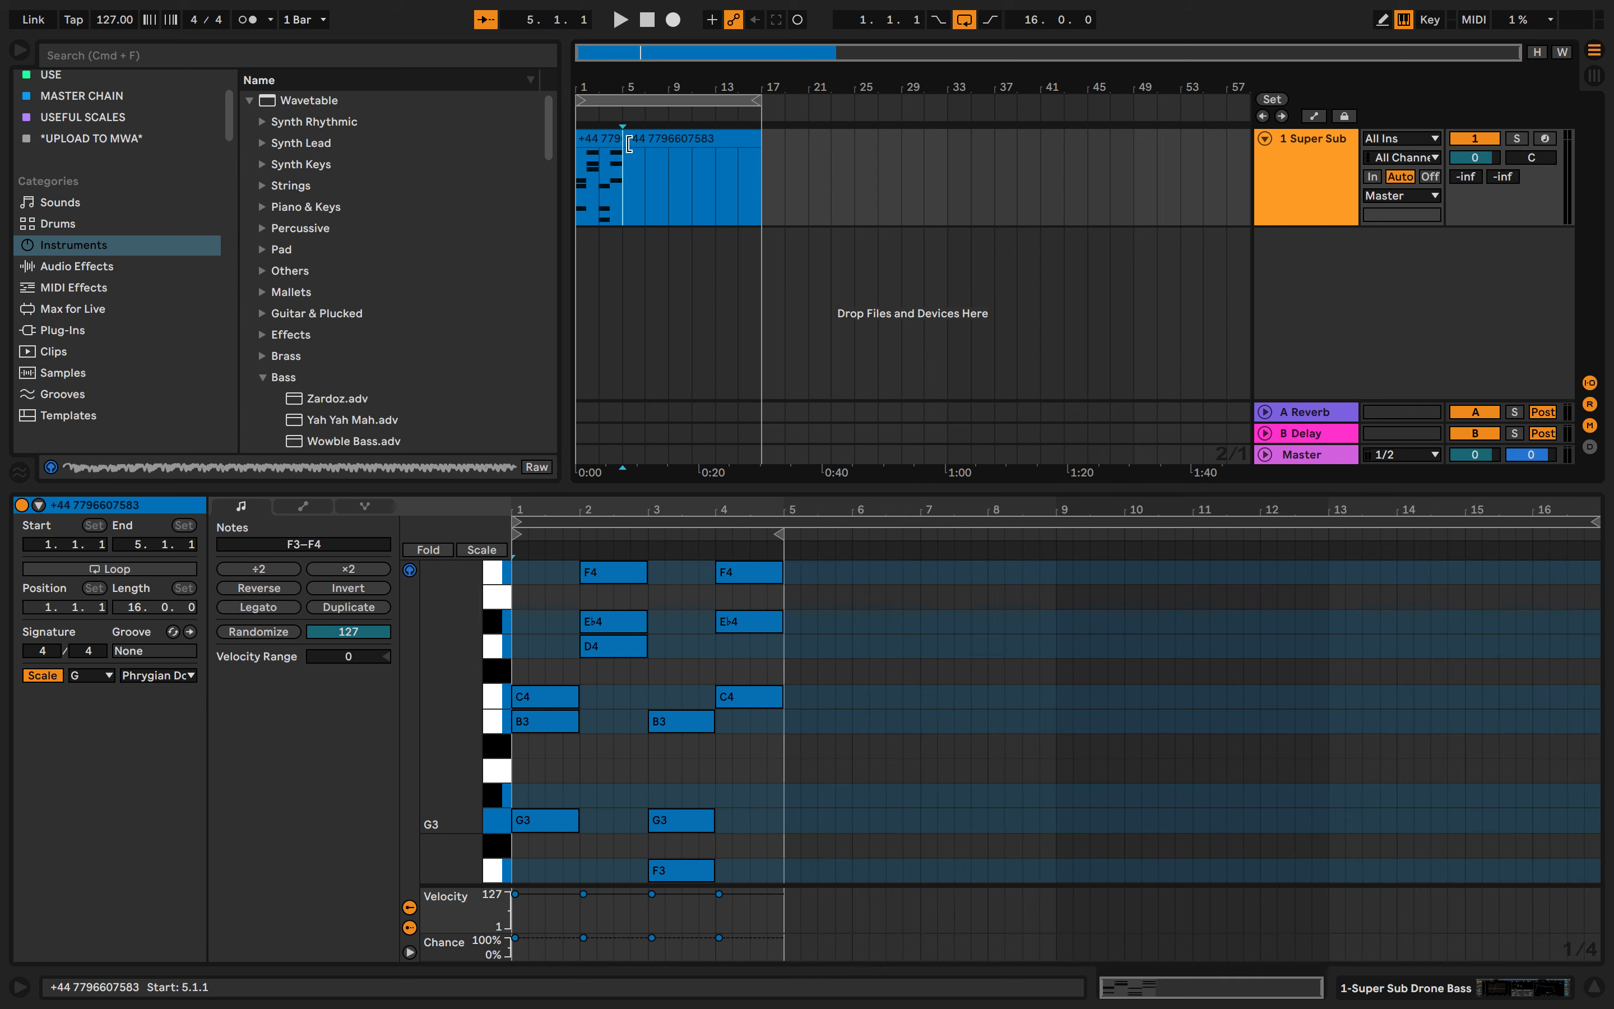
left_click(613, 139)
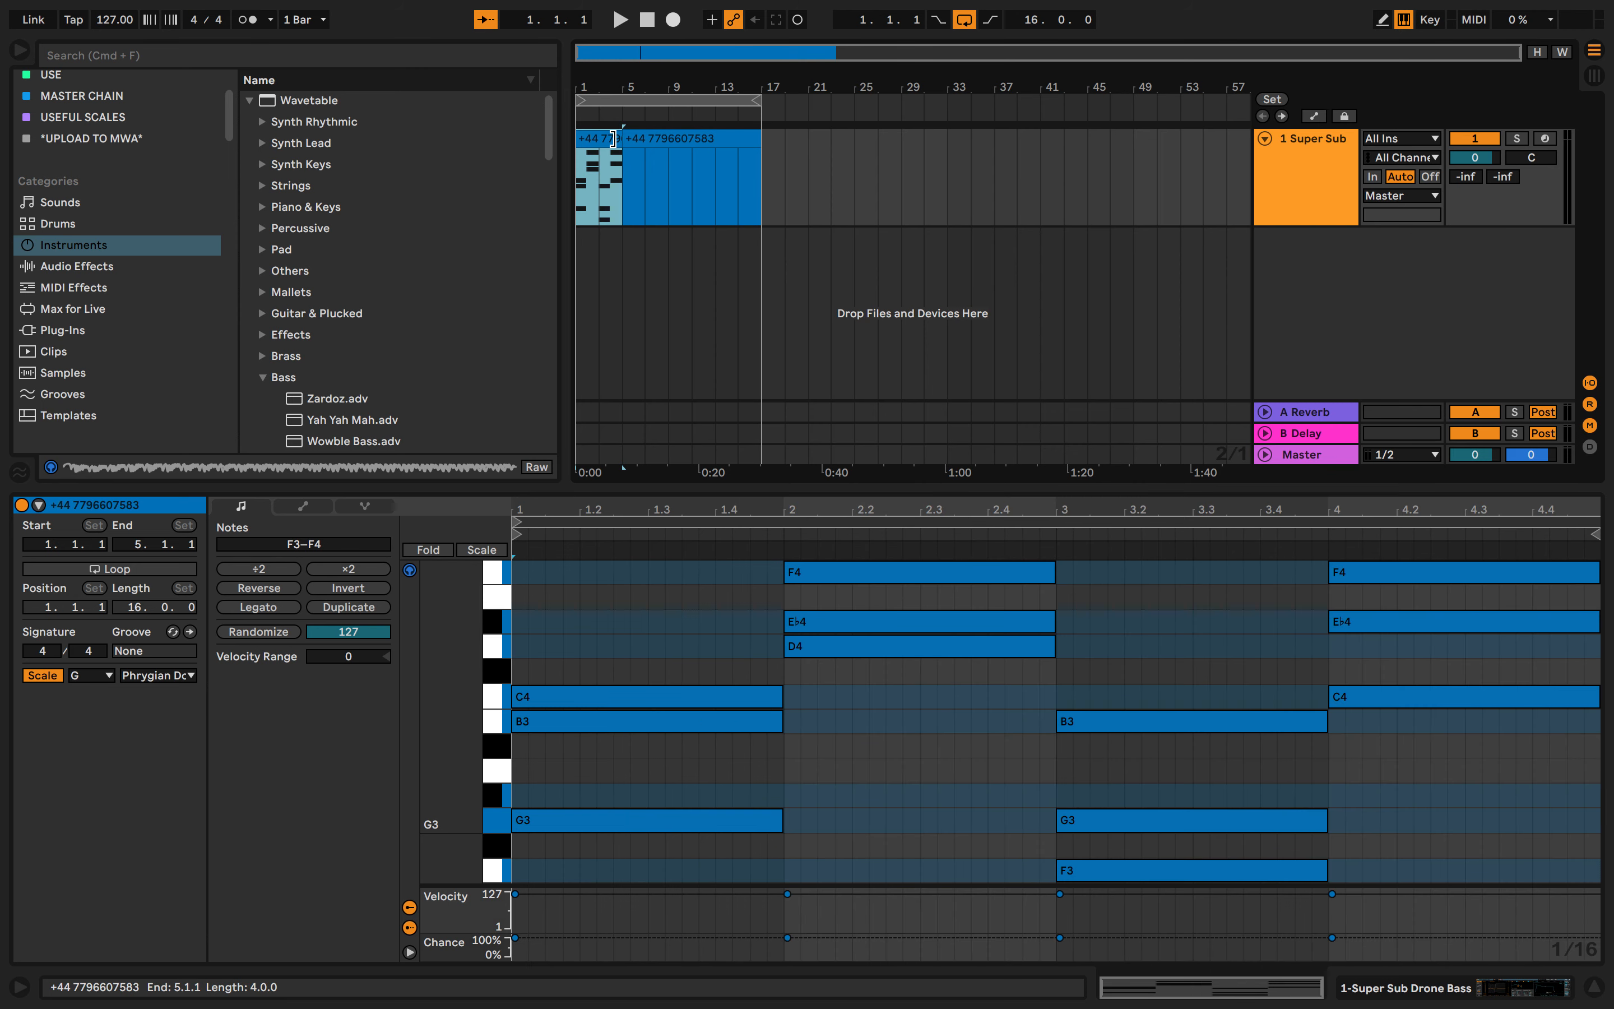
left_click(125, 568)
left_click_drag(621, 140, 737, 141)
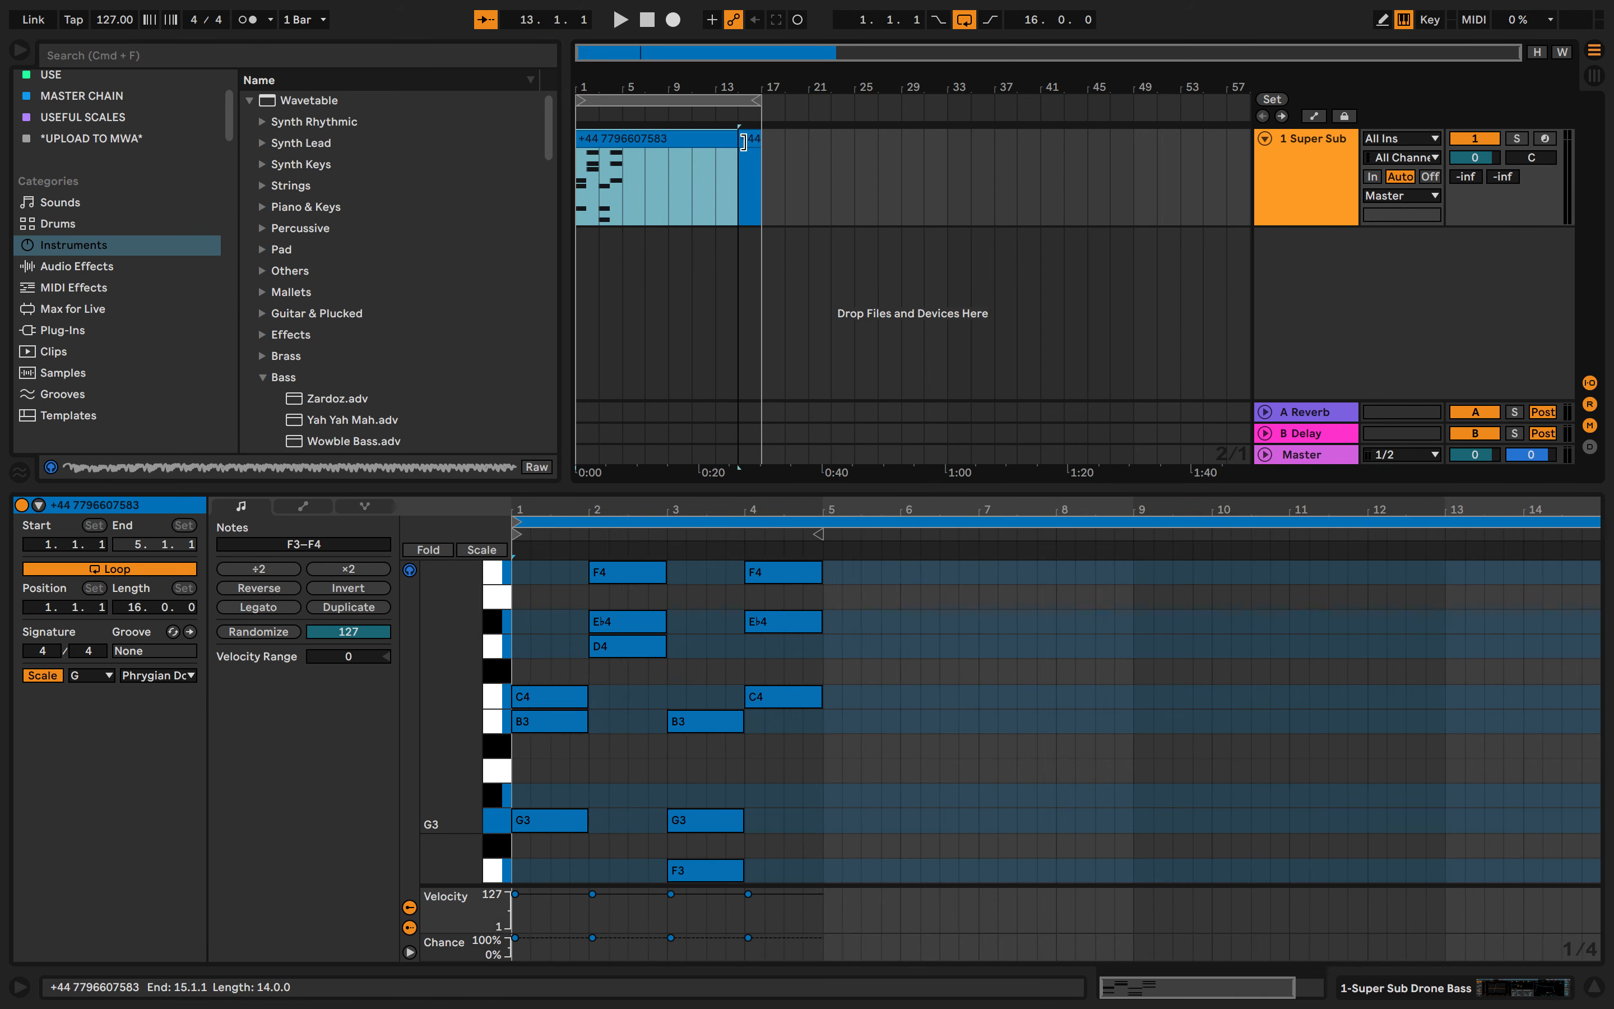
key("super+z")
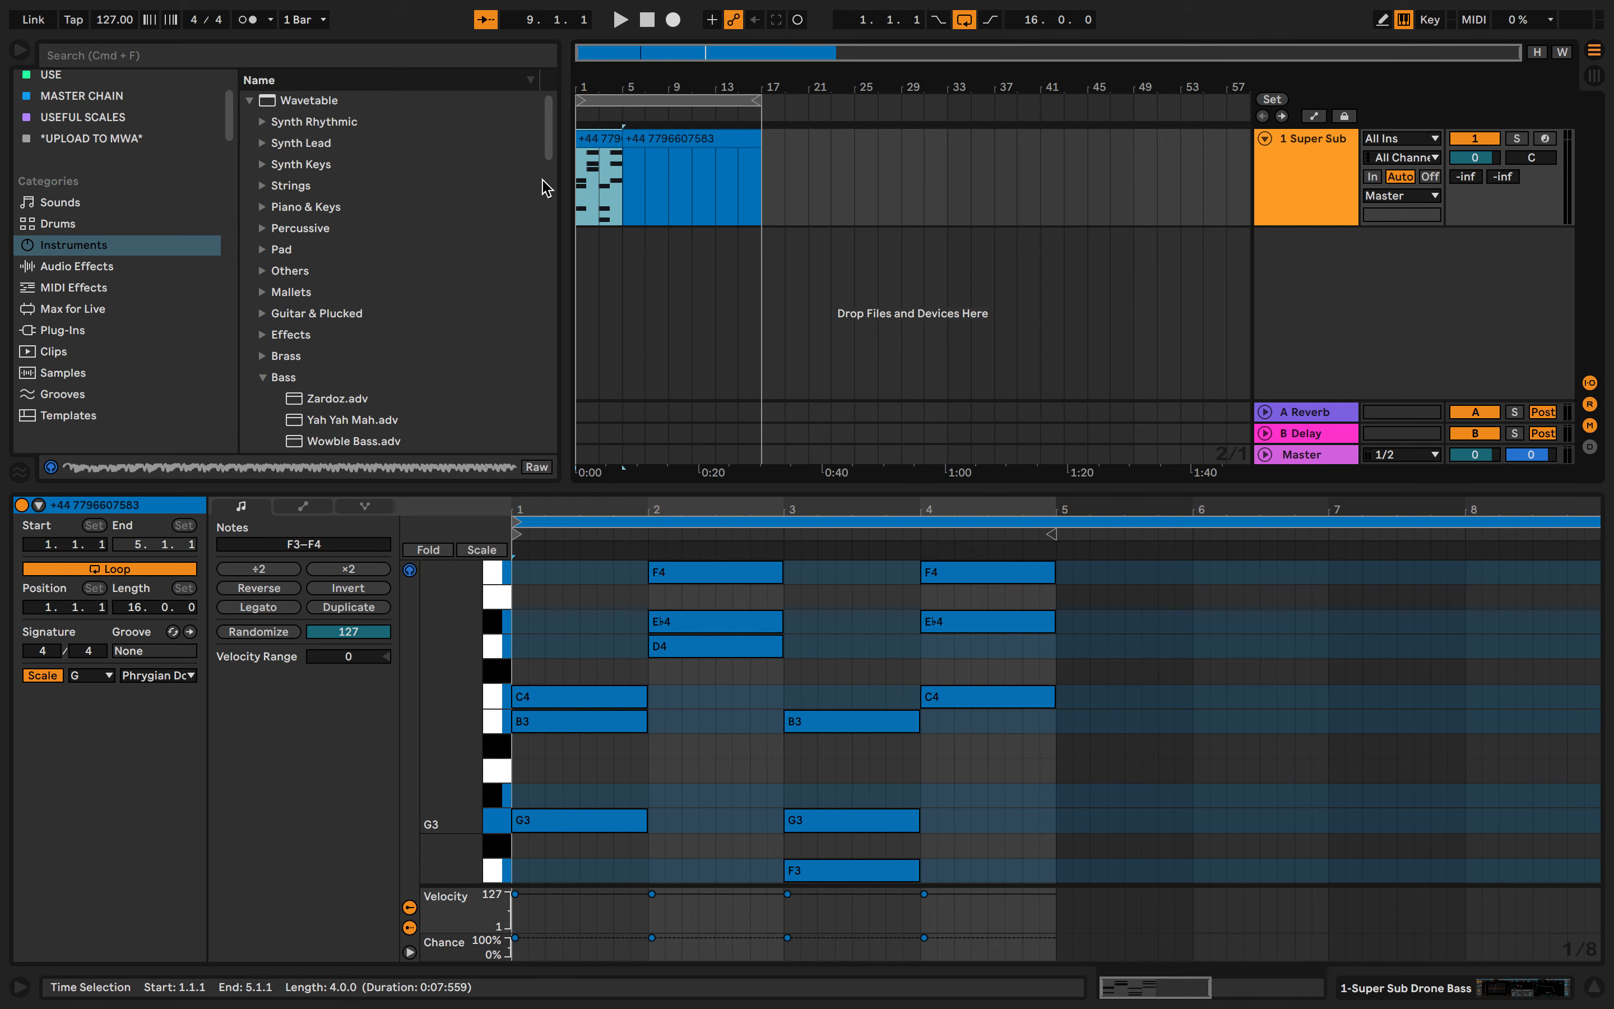
key("super+z")
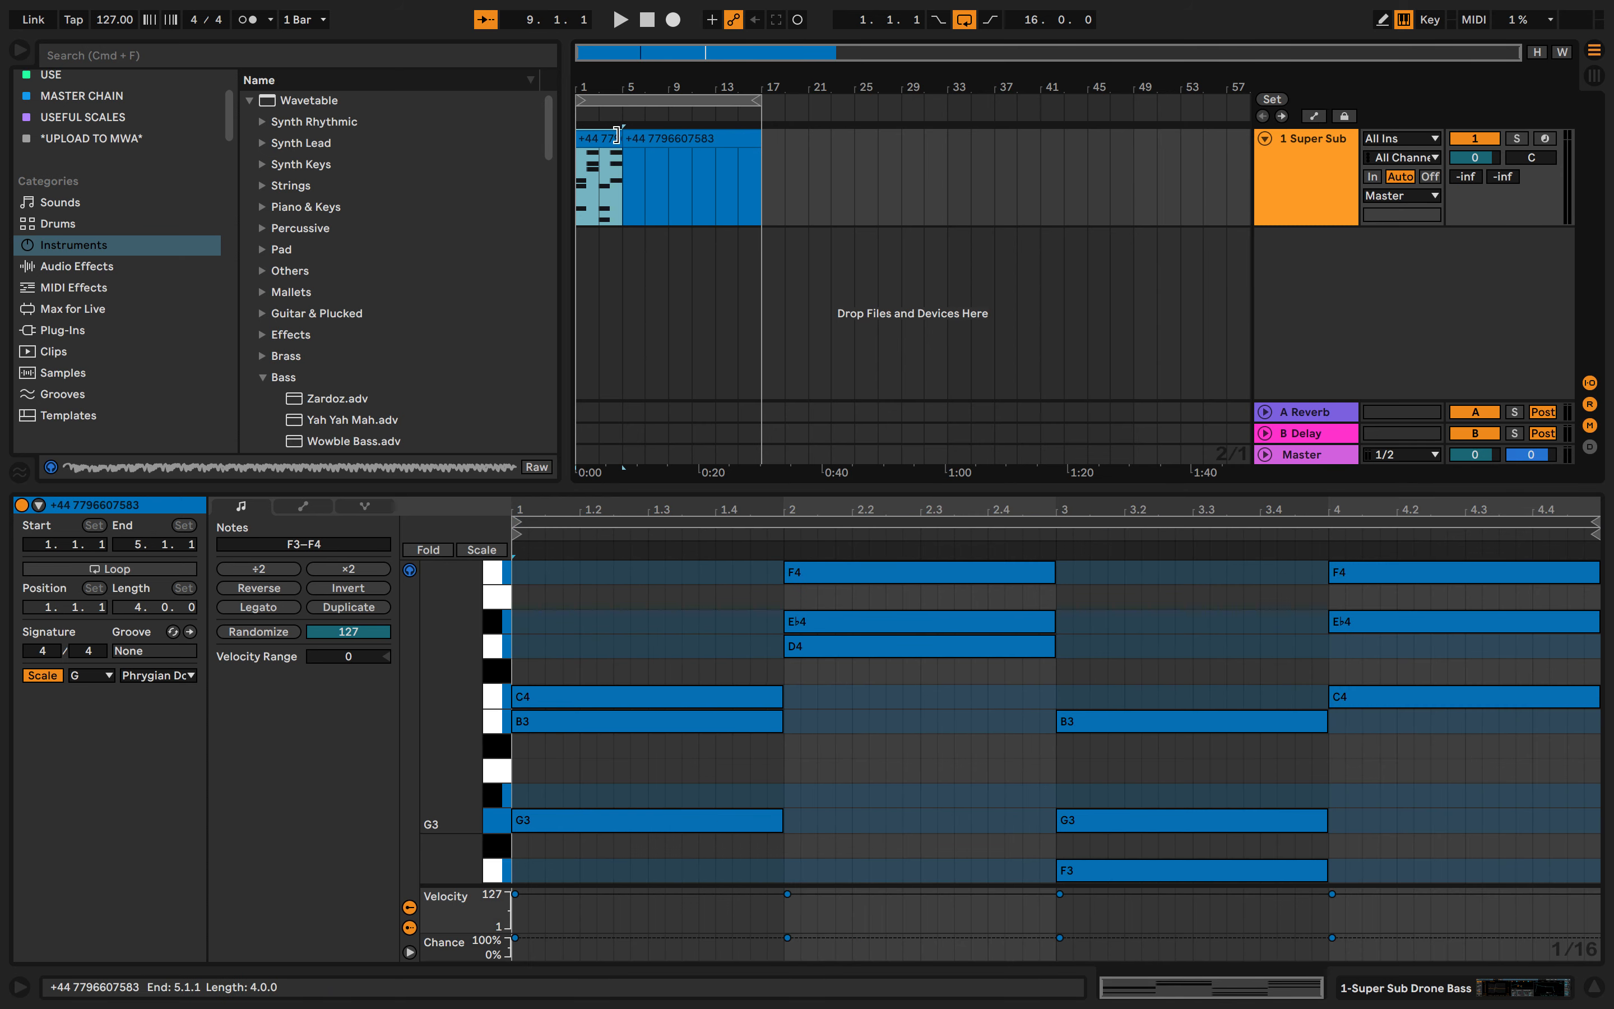
Loop the four-bar Super Sub clip, extend it to bar 17, and play it from the start
left_click(158, 571)
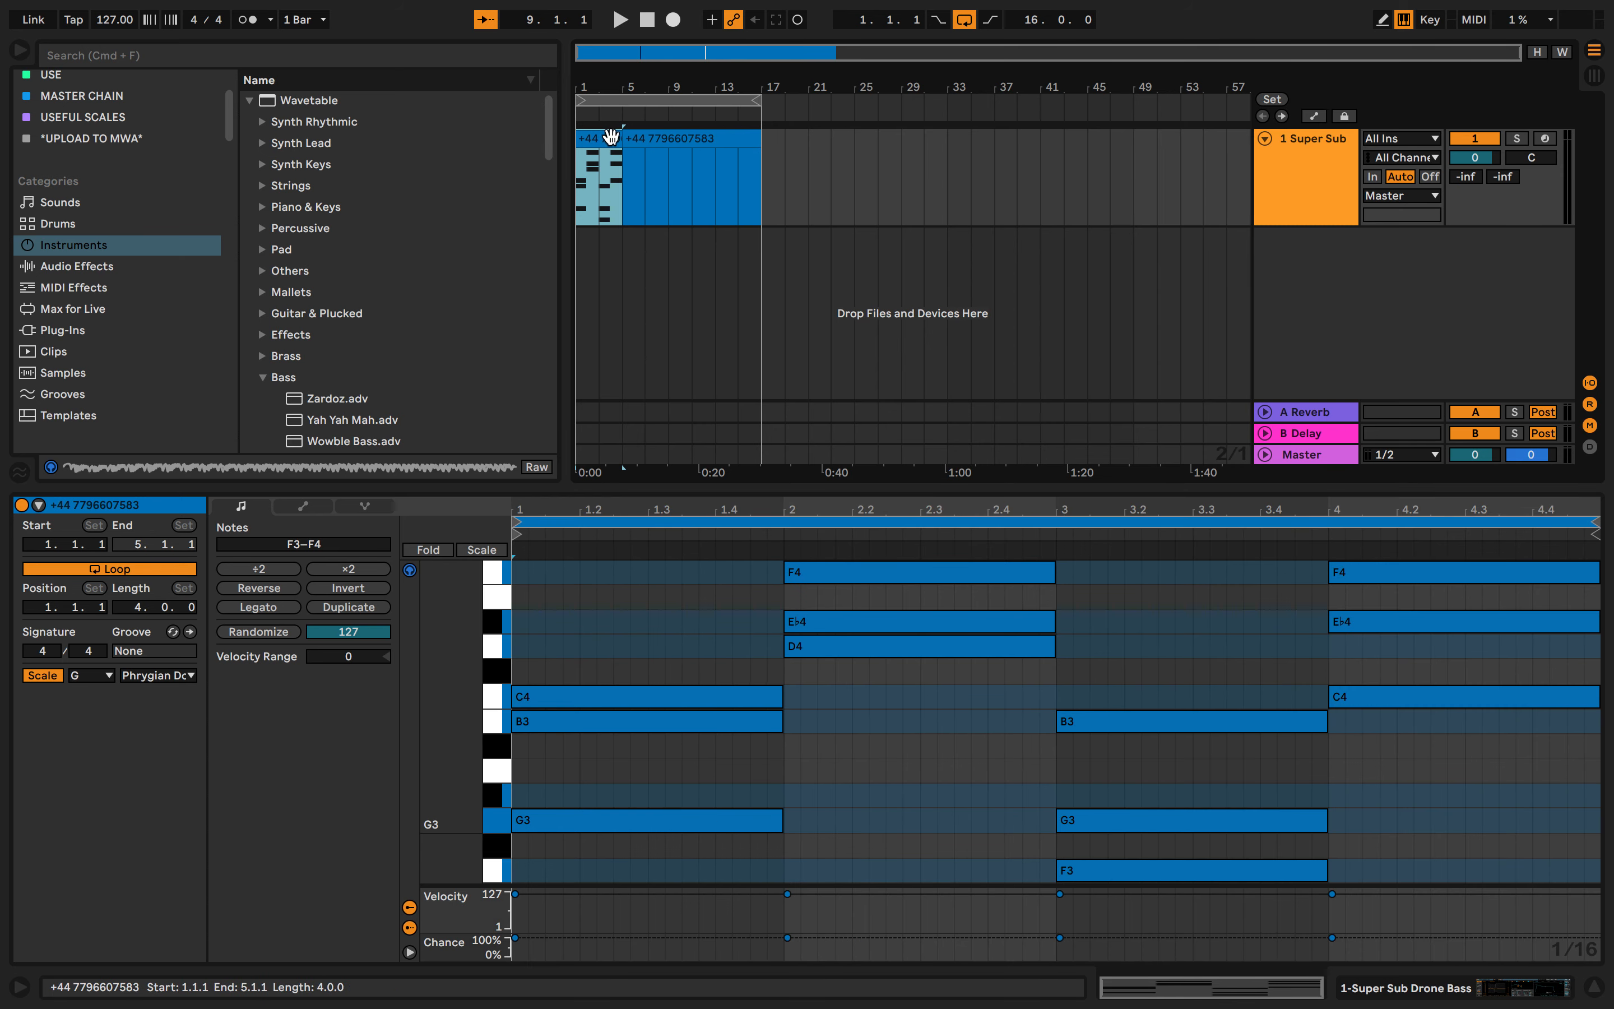
left_click_drag(621, 140, 753, 154)
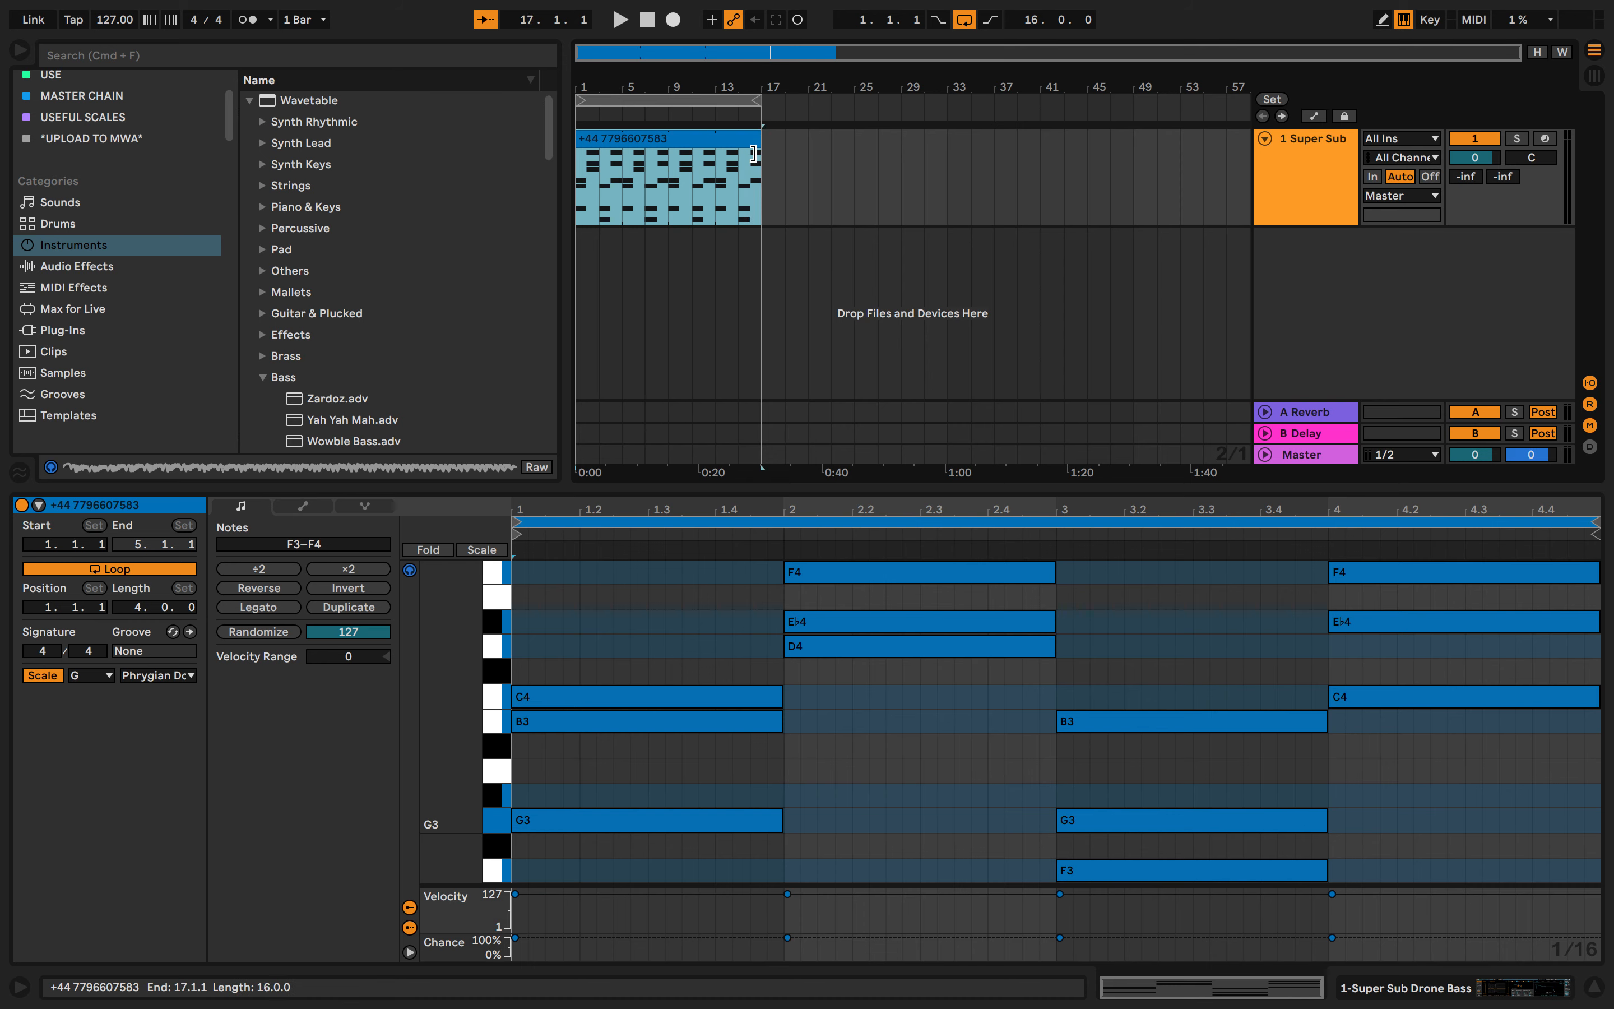
left_click(583, 164)
key("space")
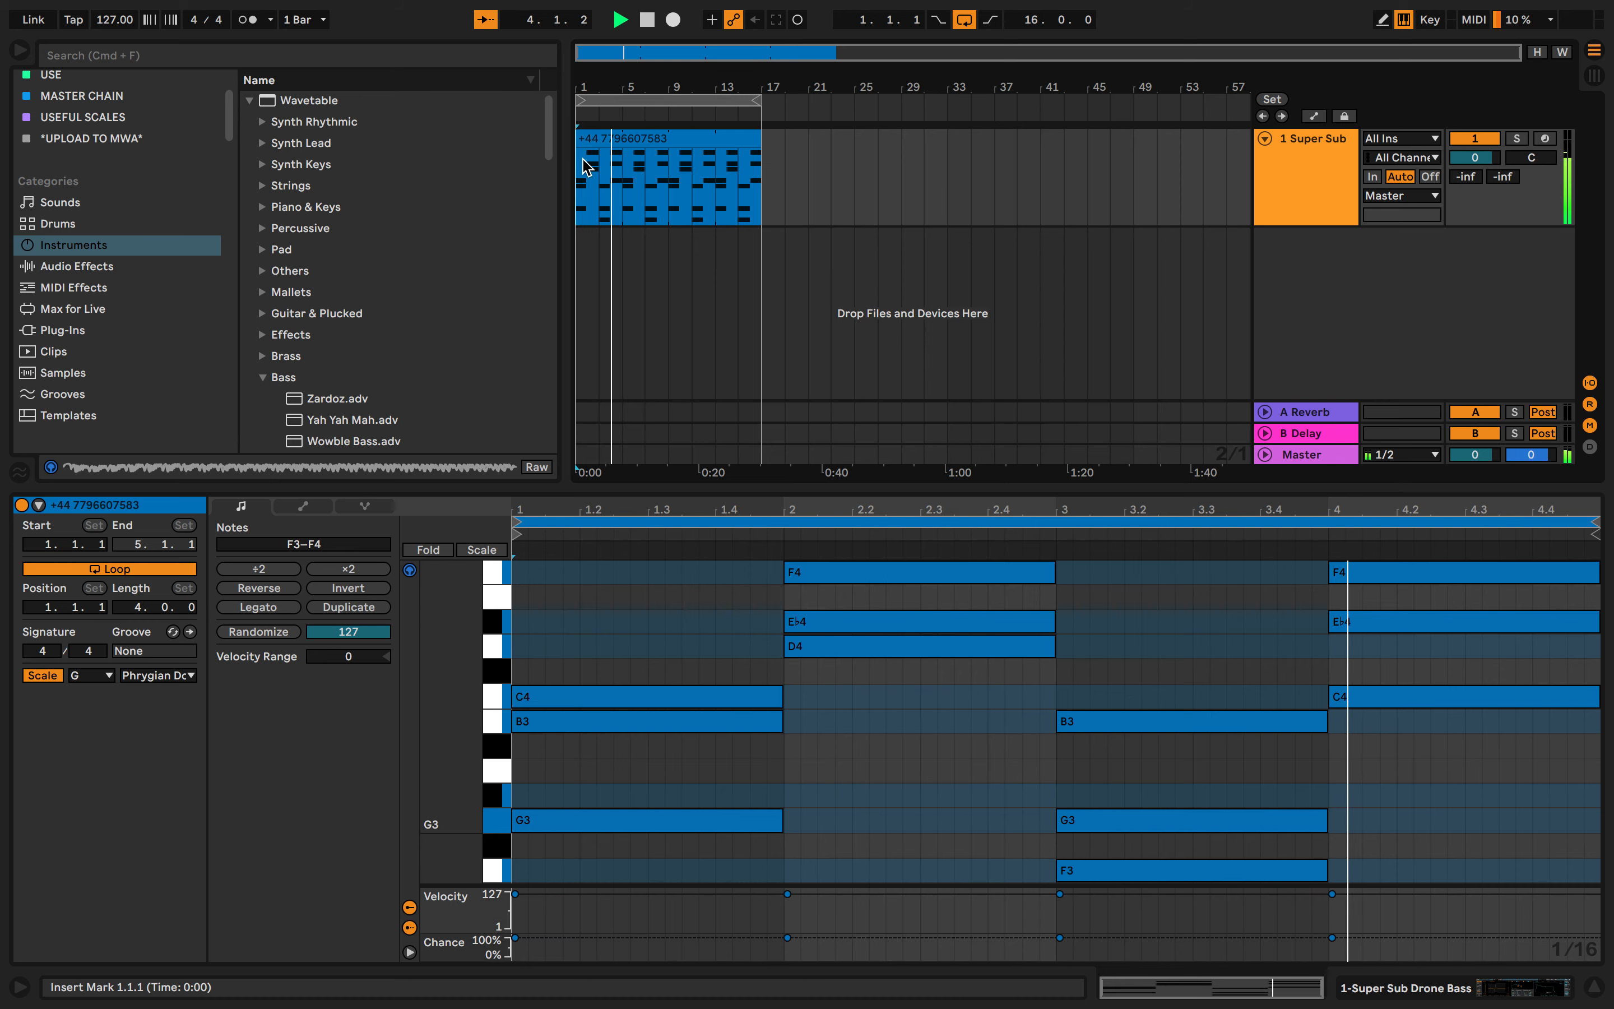
key("space")
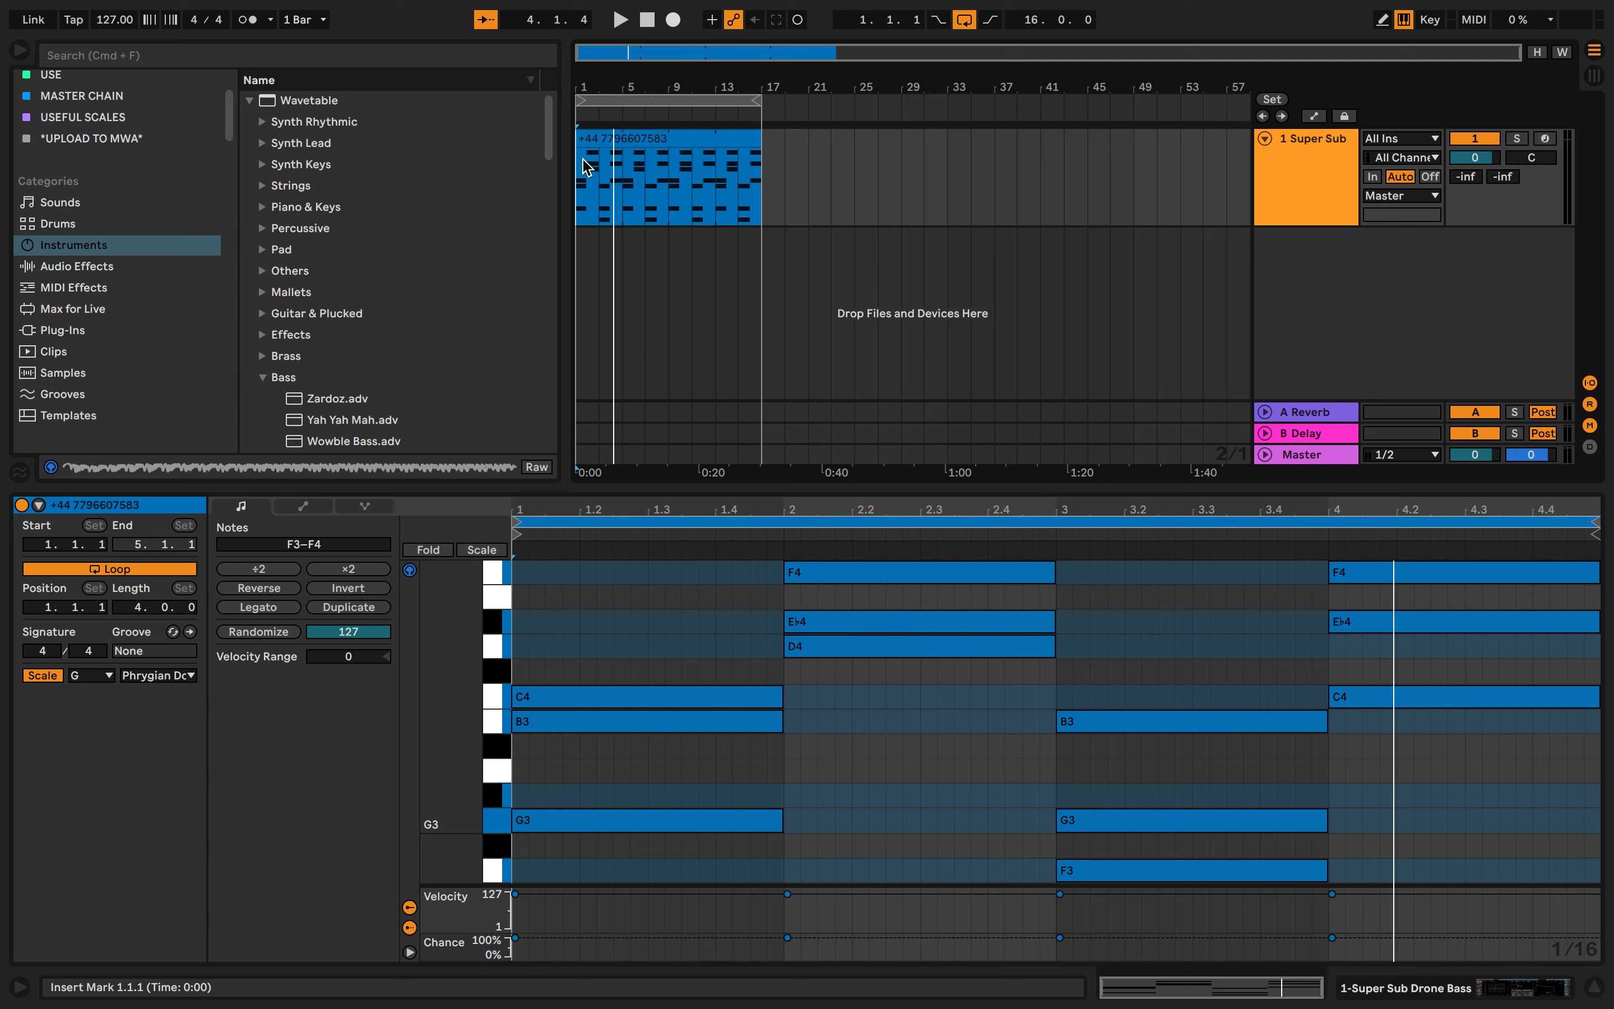
Consolidate the looped Super Sub section into a single 16-bar clip
left_click(706, 137)
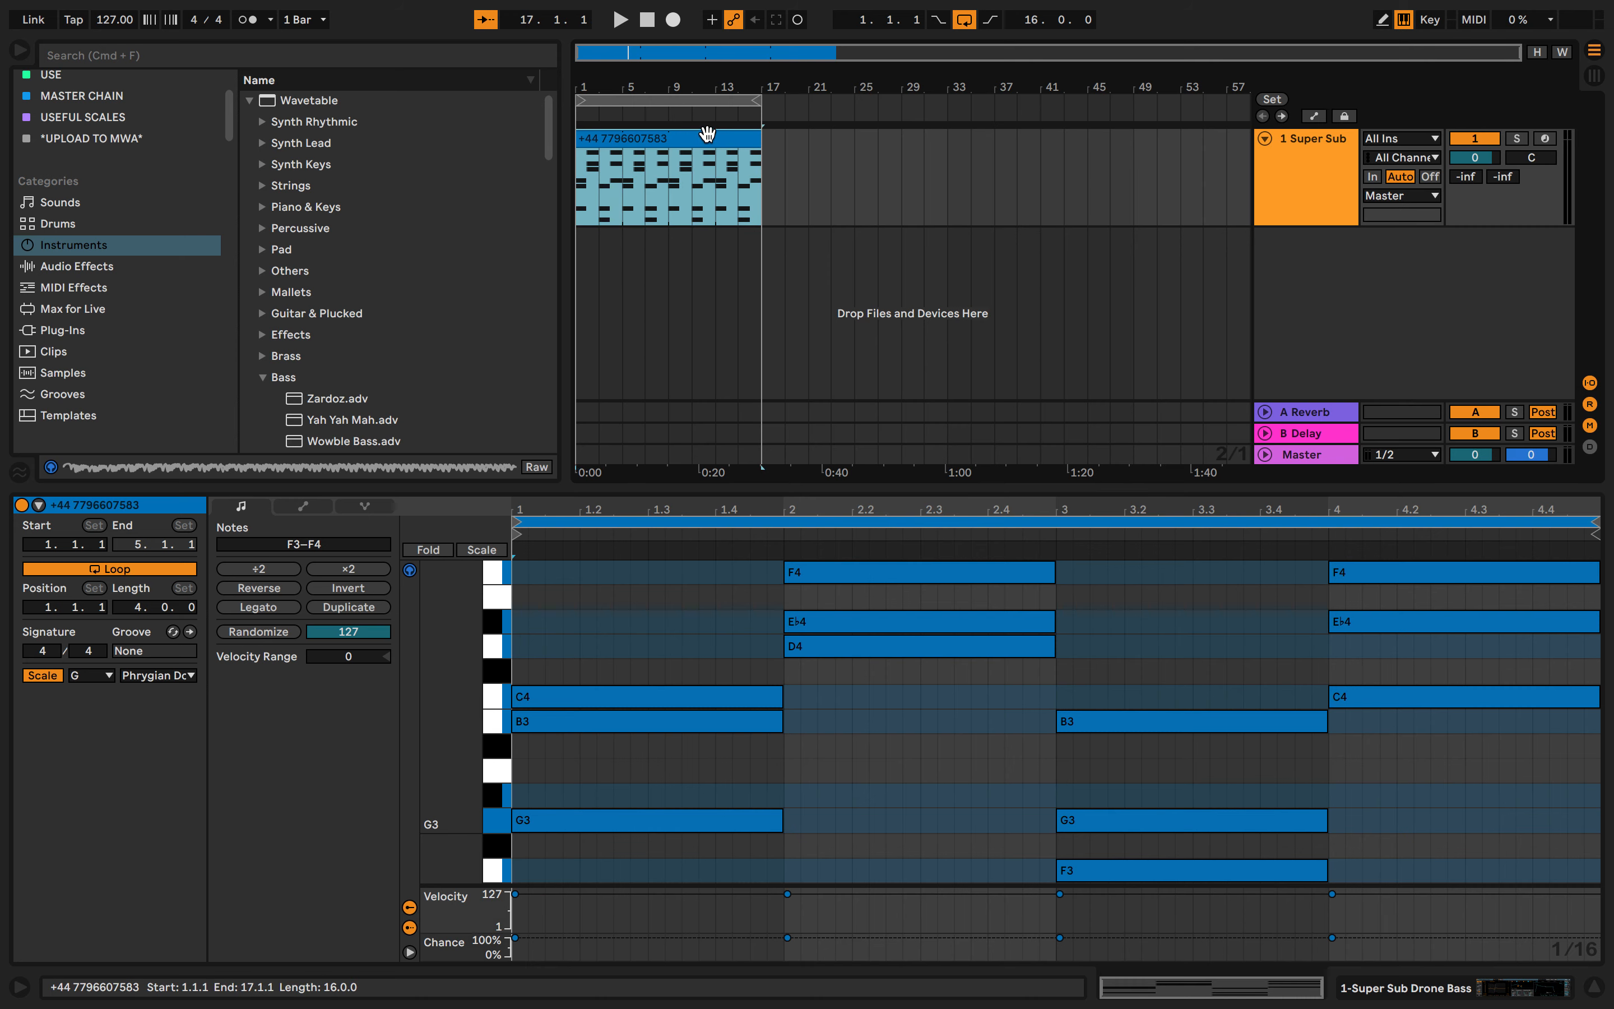
key("super+j")
left_click(628, 323)
left_click(595, 275)
Insert a MIDI track below the Super Sub track and name it Kick
left_click(1262, 301)
right_click(1270, 306)
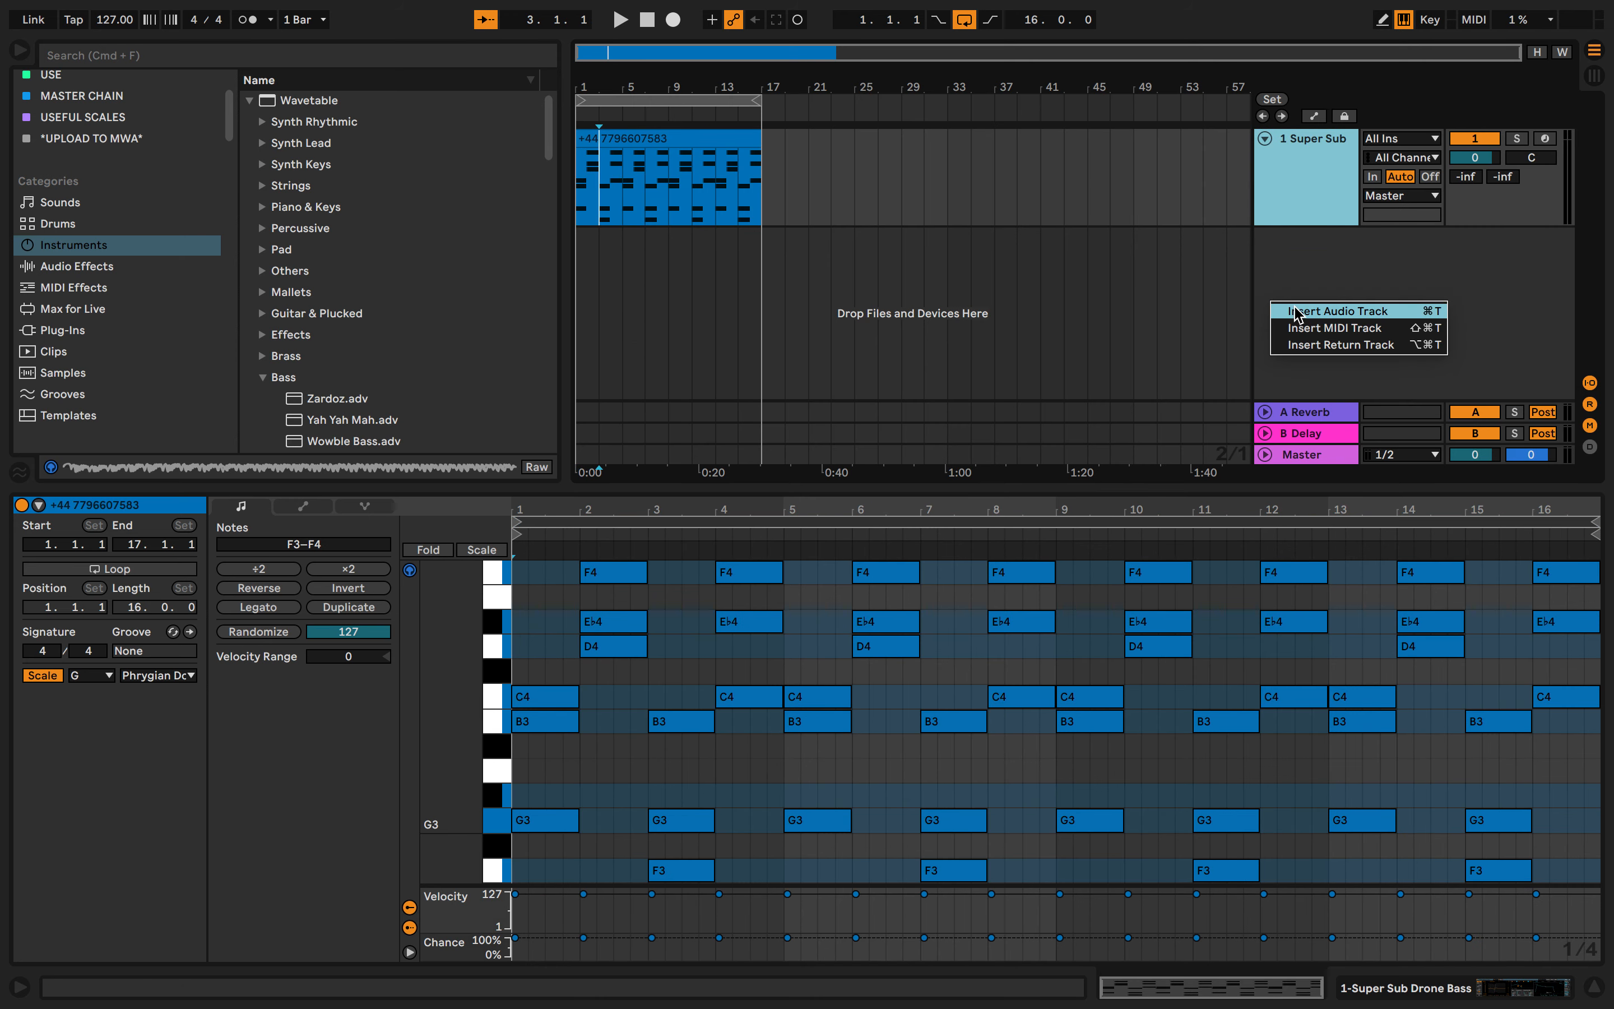
left_click(1305, 327)
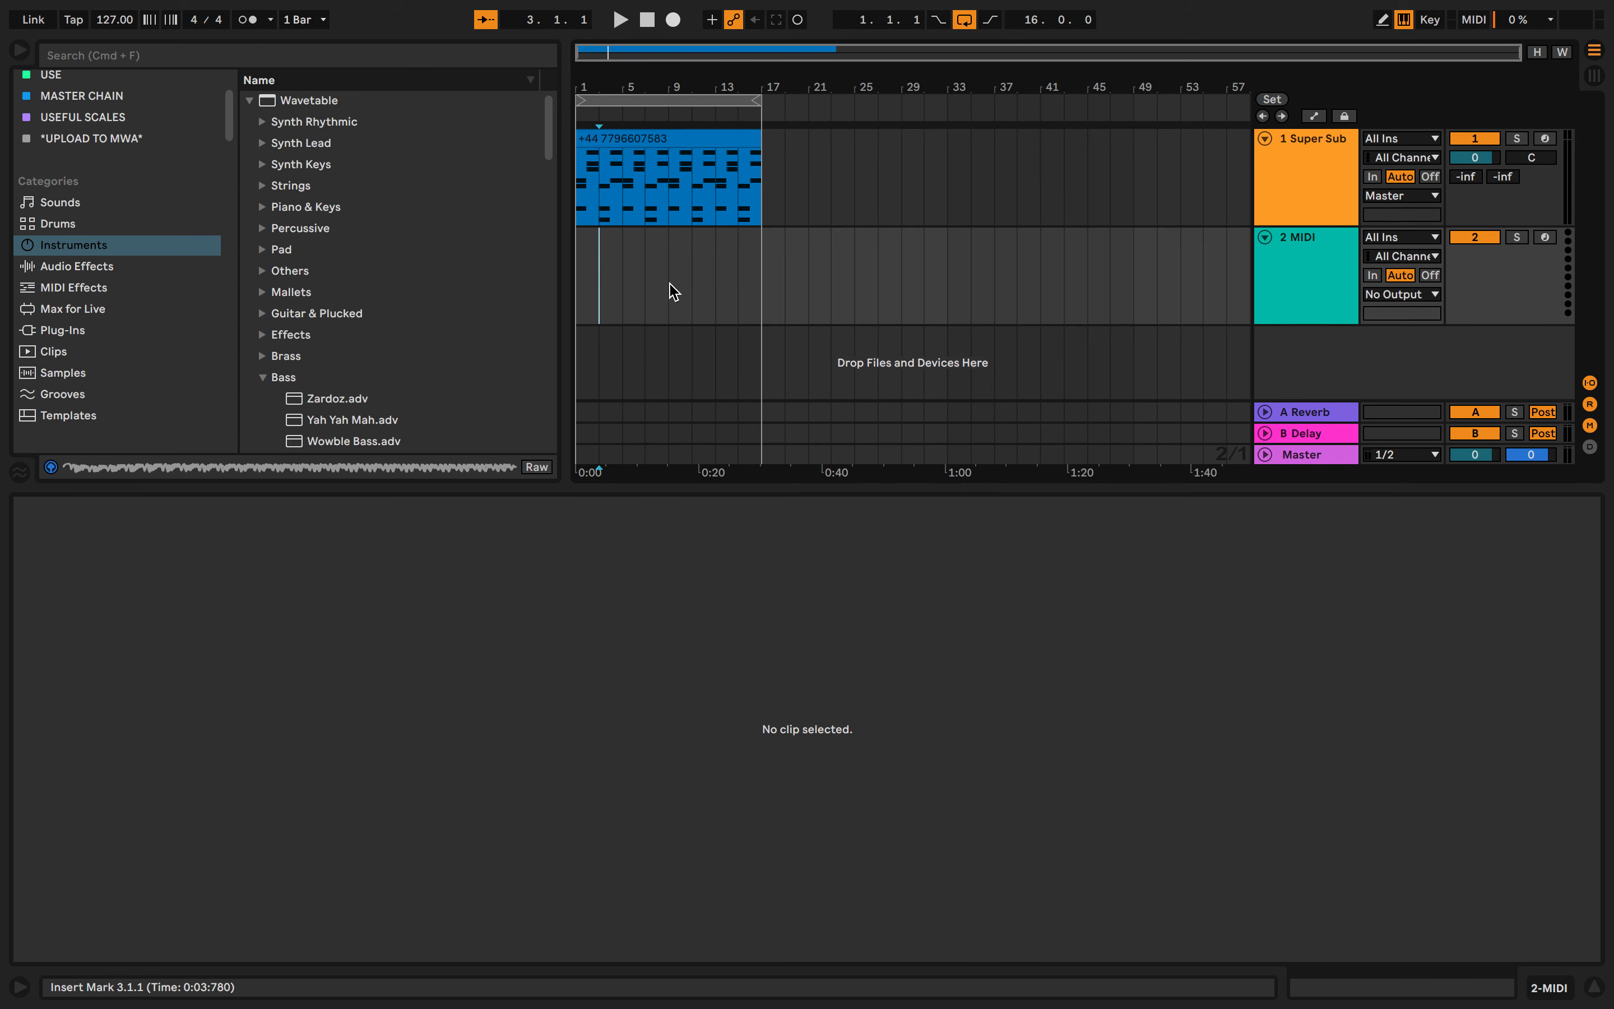
left_click(1297, 287)
key("super+r")
key("BackSpace")
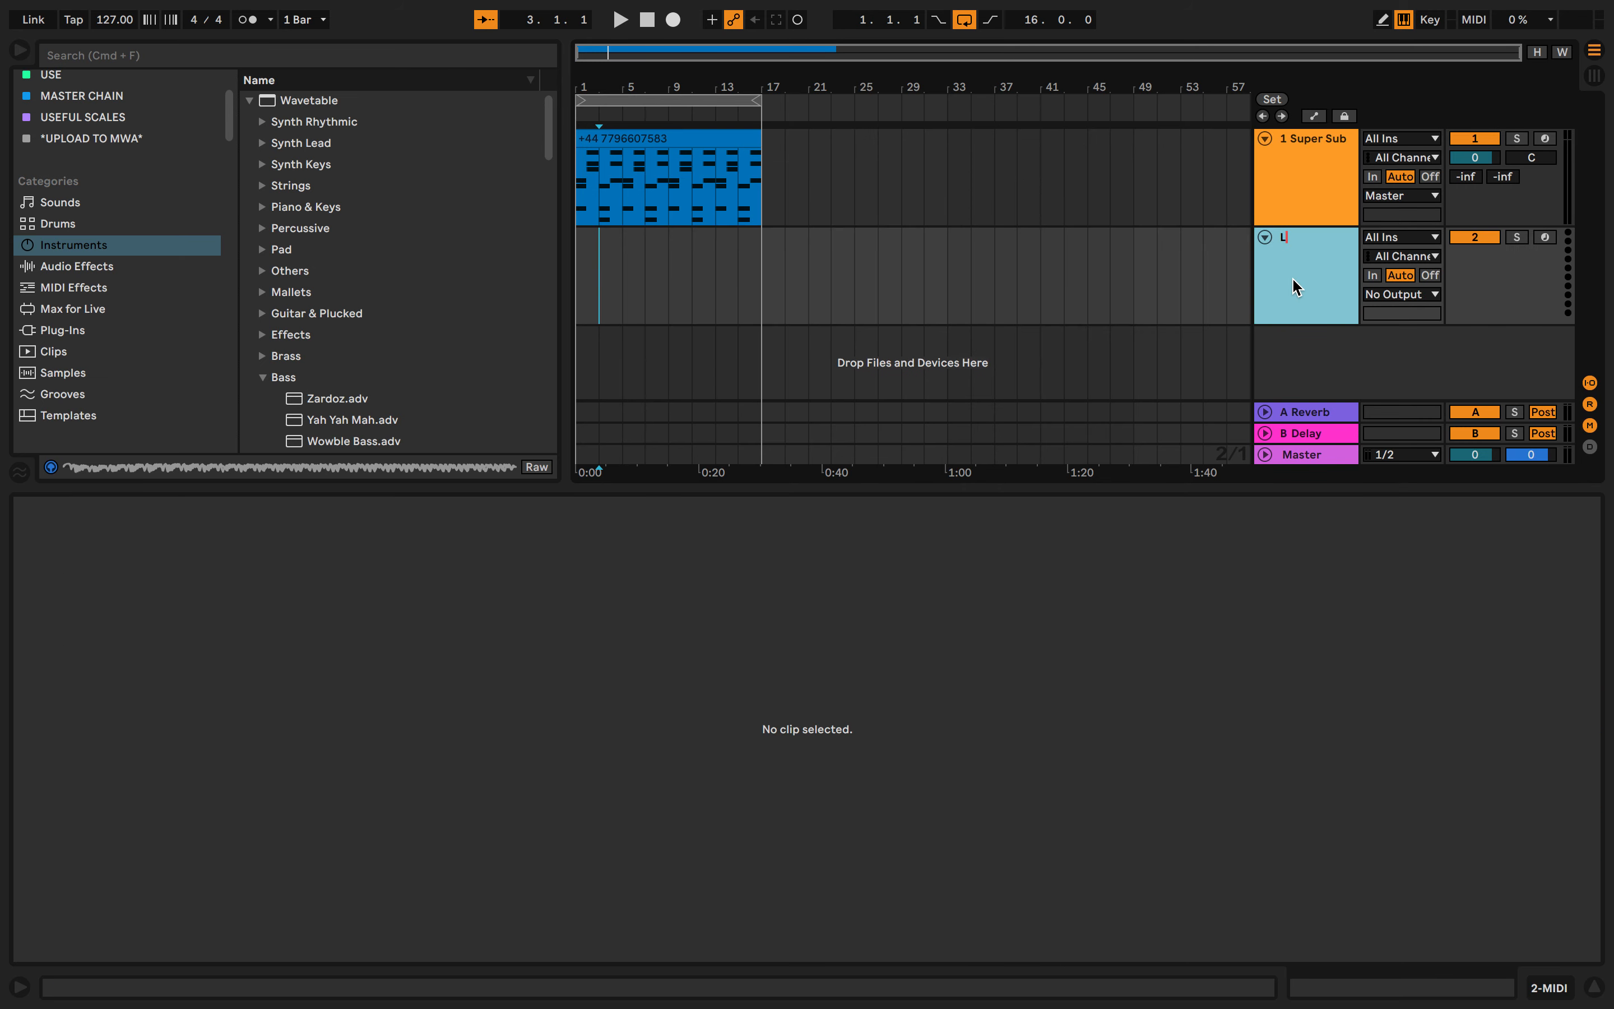
type("Kick")
key("Return")
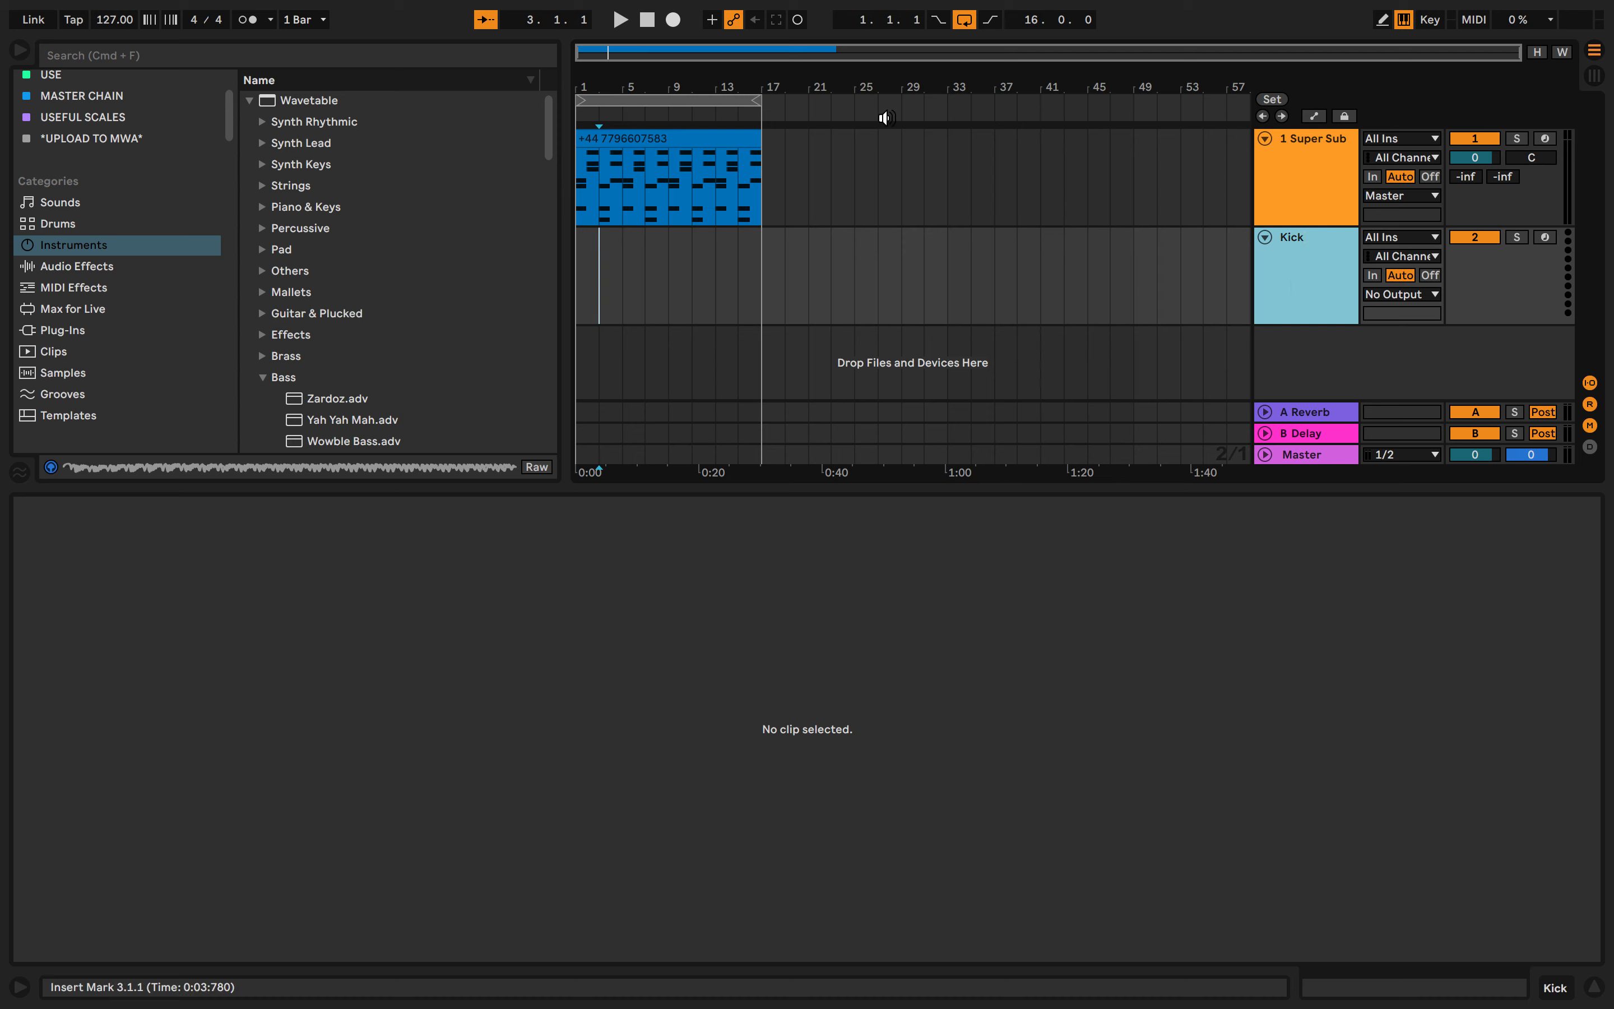
Search the browser for "kick" and show all results
scroll(75, 330, "down", 3)
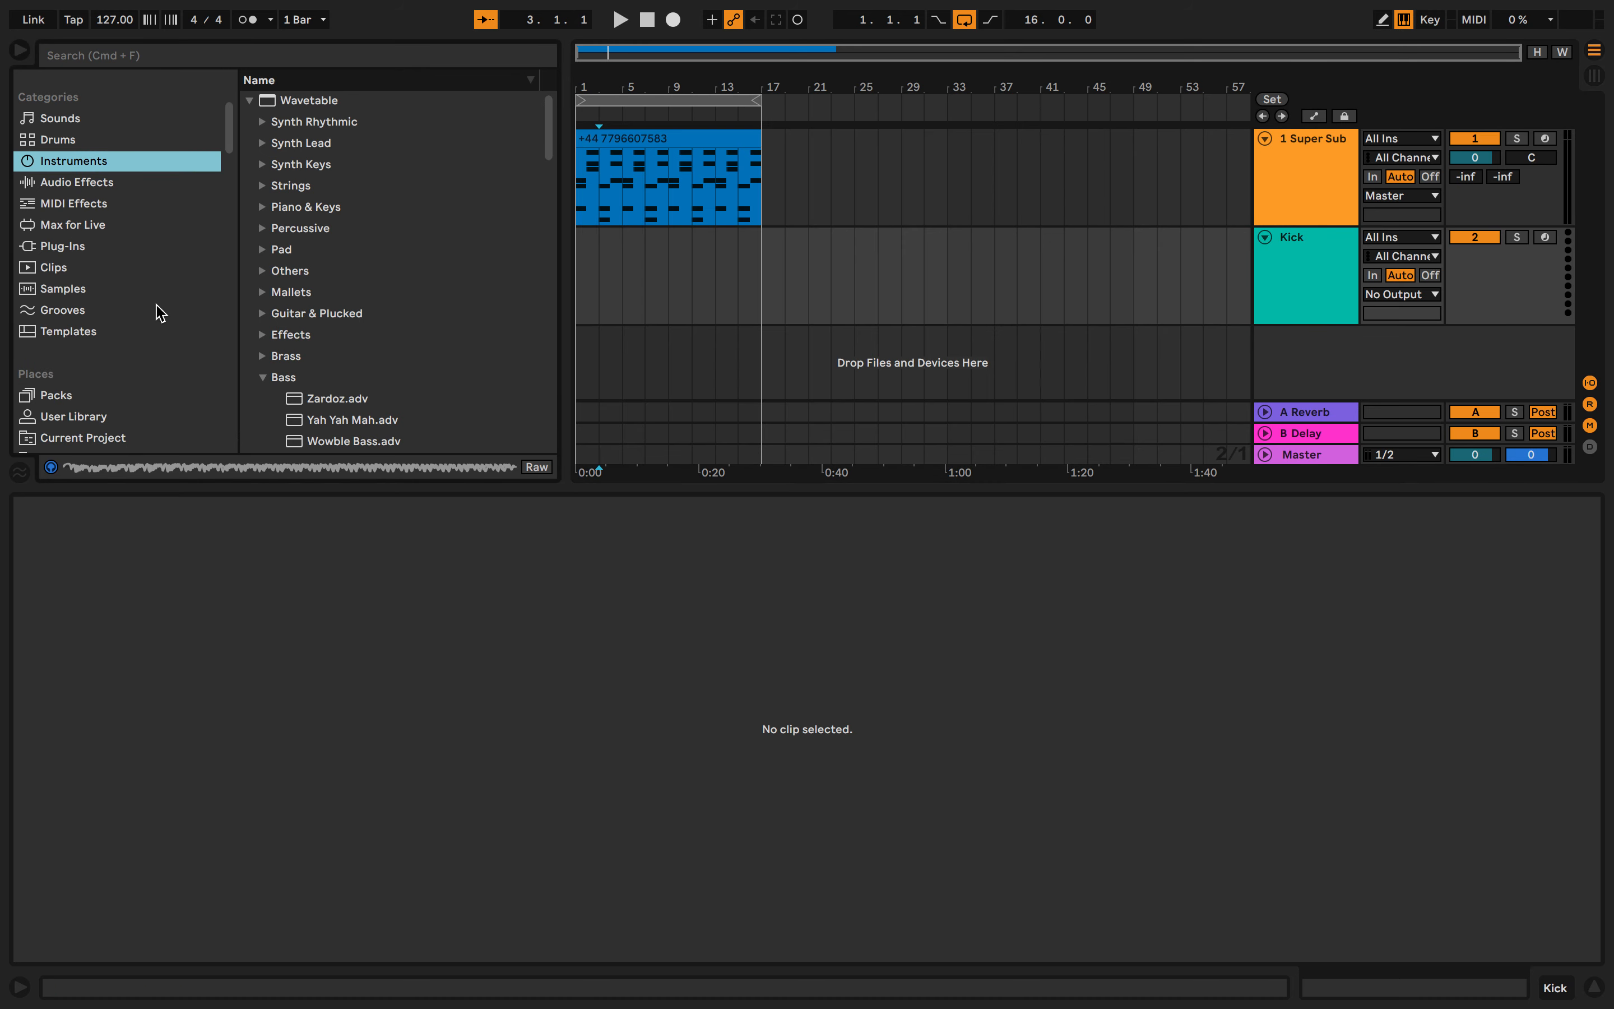
scroll(155, 309, "down", 10)
scroll(154, 312, "up", 12)
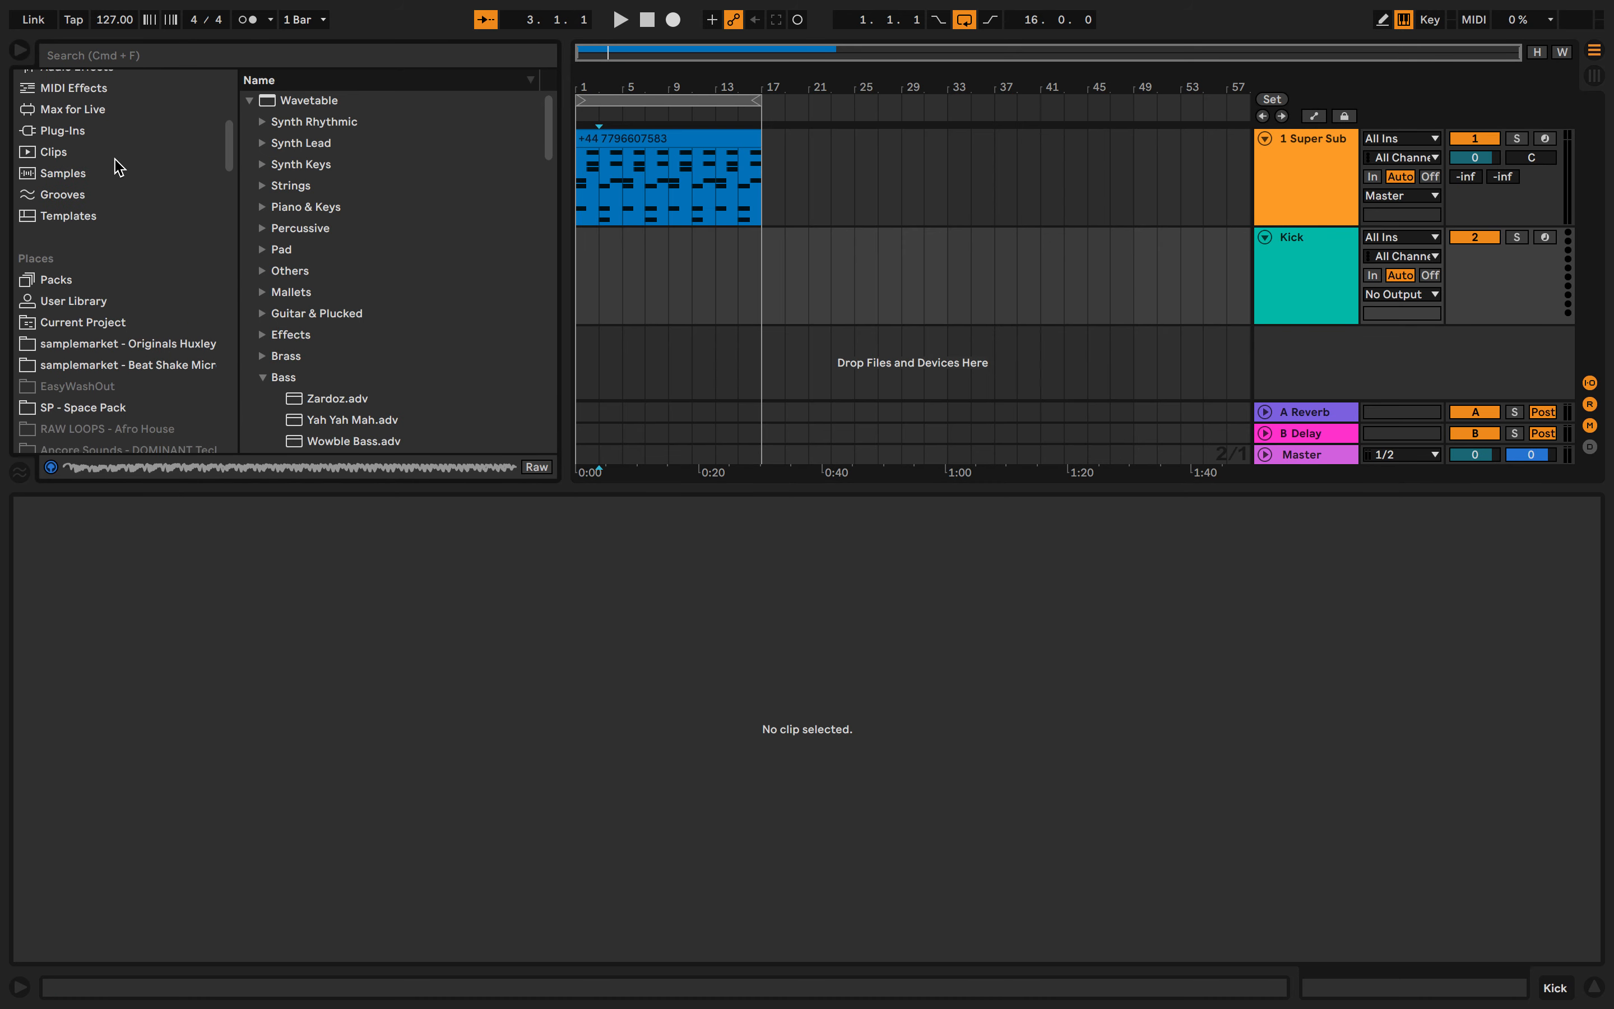
left_click(222, 59)
type("kick")
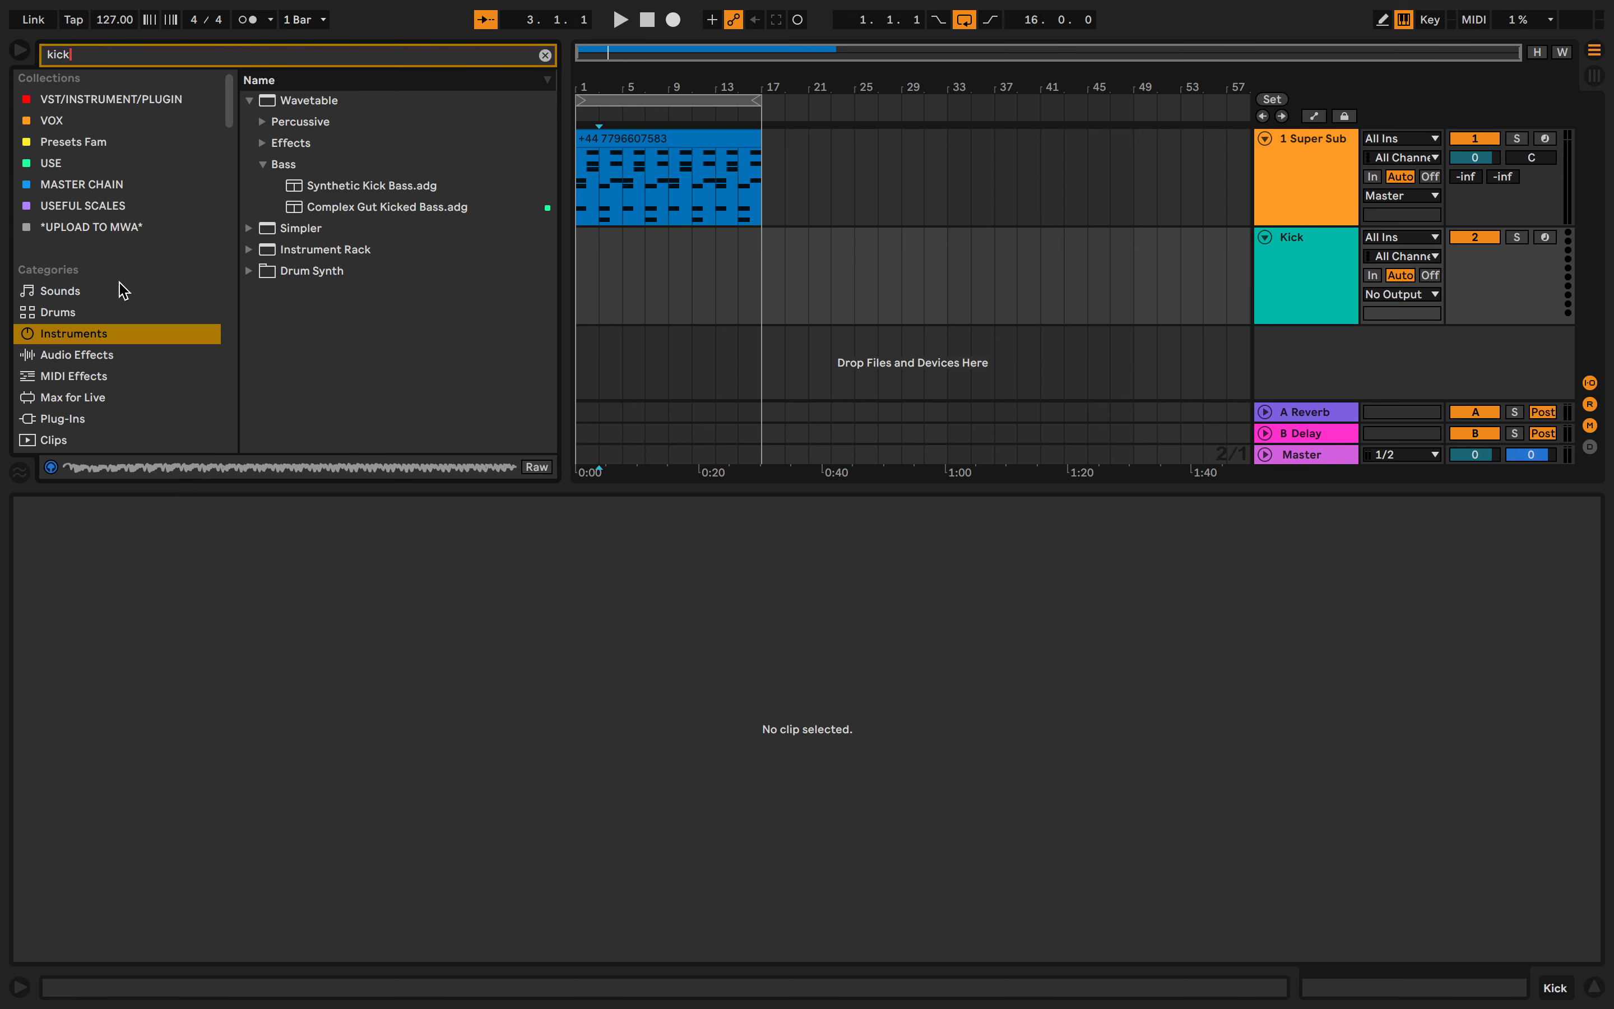
scroll(106, 333, "down", 5)
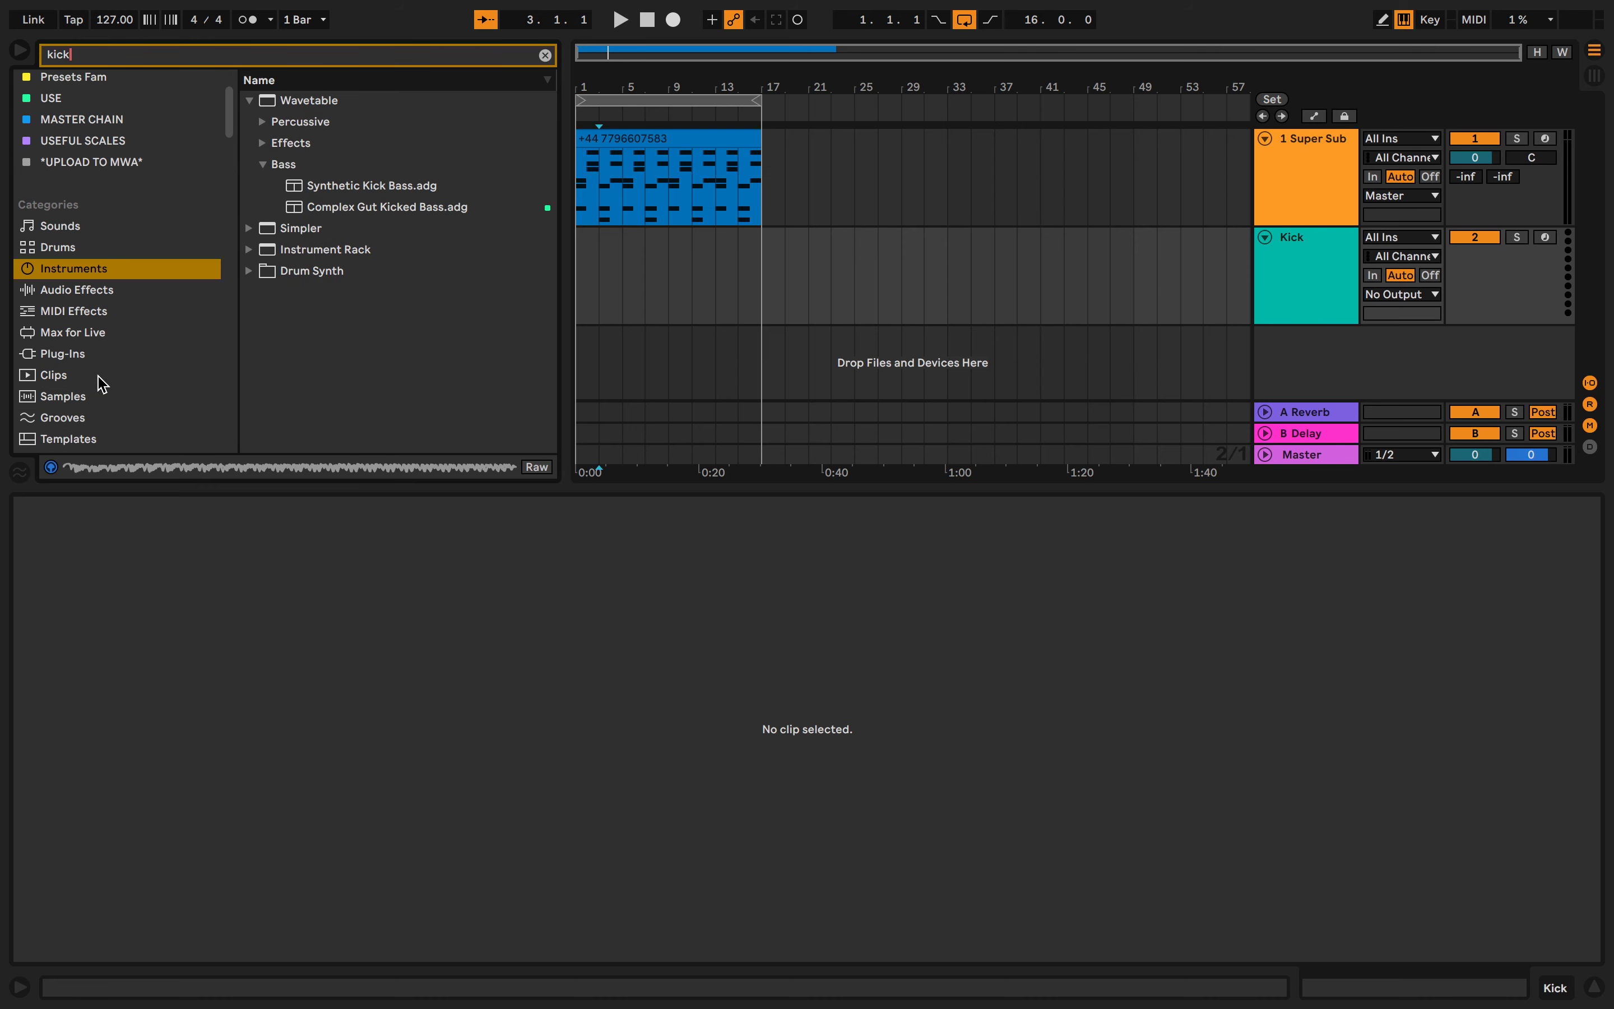
left_click(112, 293)
left_click(123, 312)
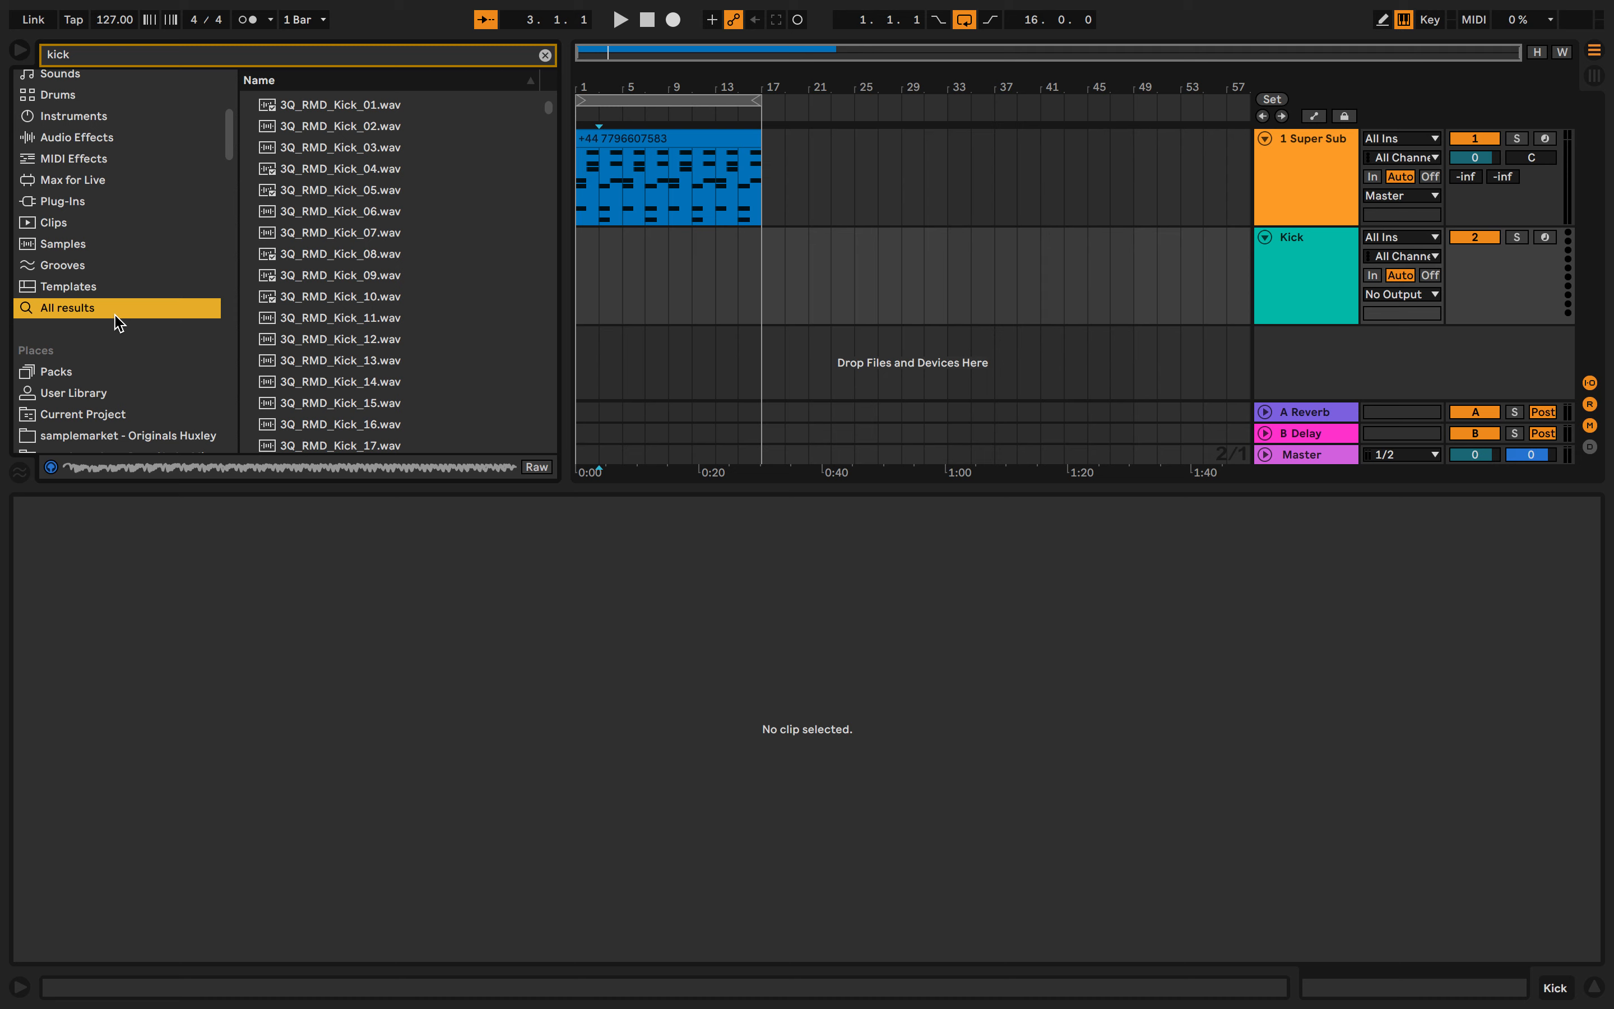
Preview several kick samples from the results, including 3Q_RMD_Kick_06.wav and 3Q_RMD_Kick_01.wav
left_click(340, 256)
left_click(347, 212)
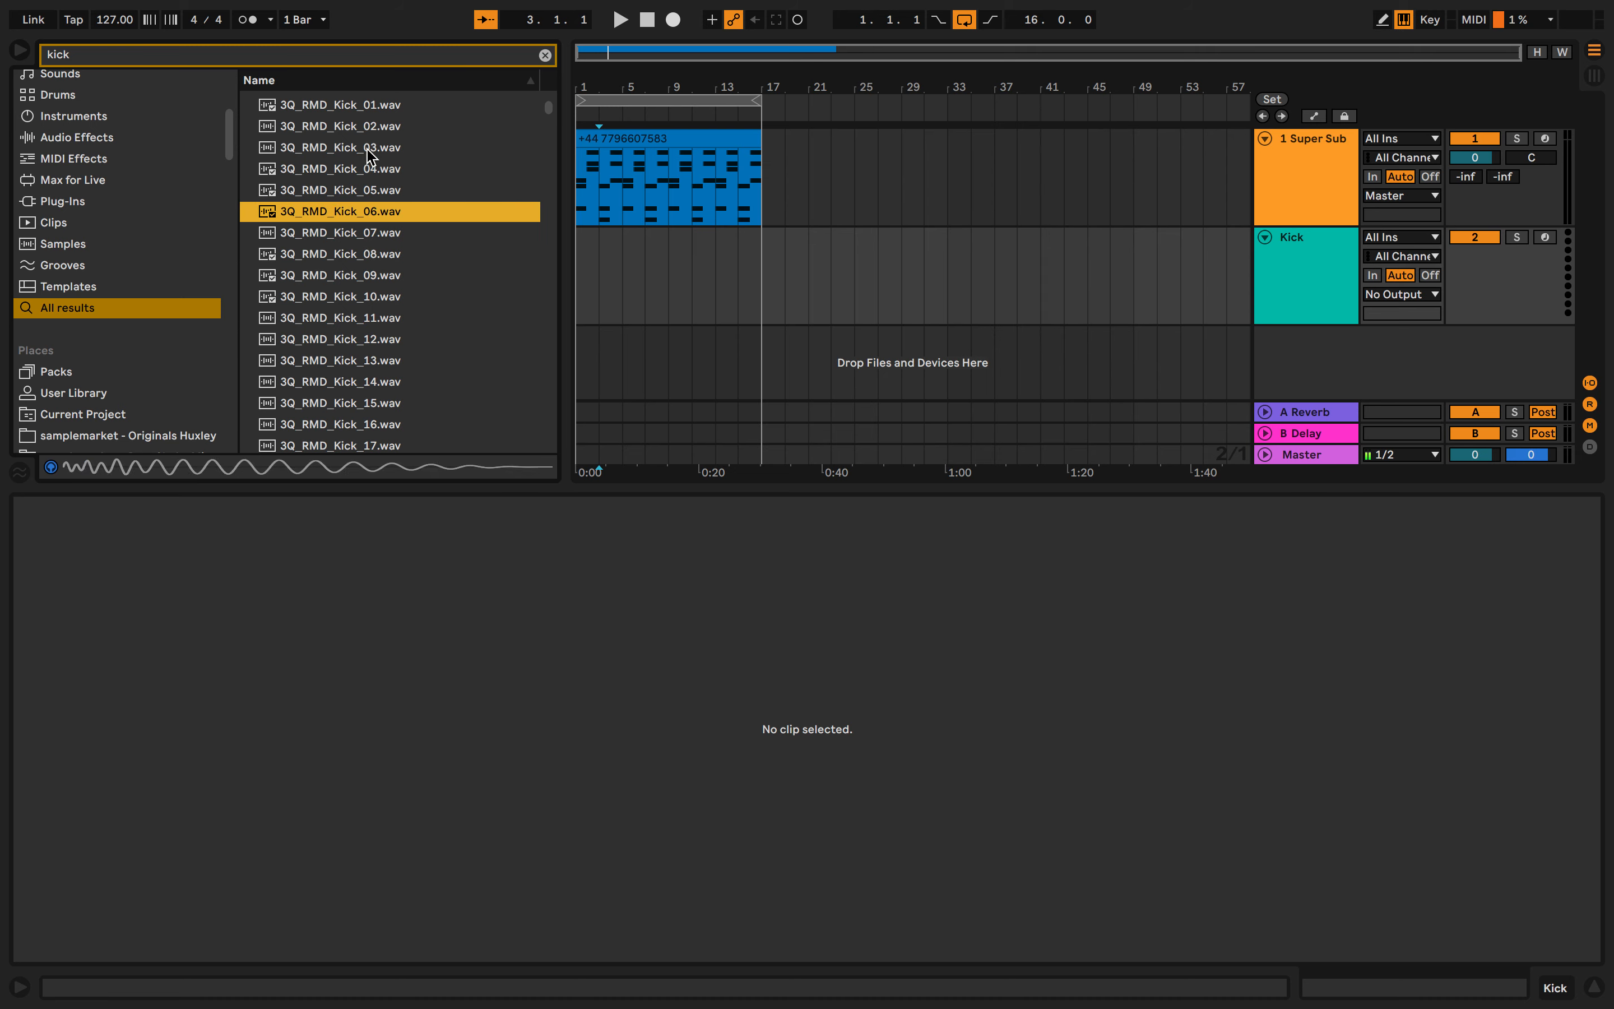
left_click(382, 105)
scroll(384, 107, "up", 3)
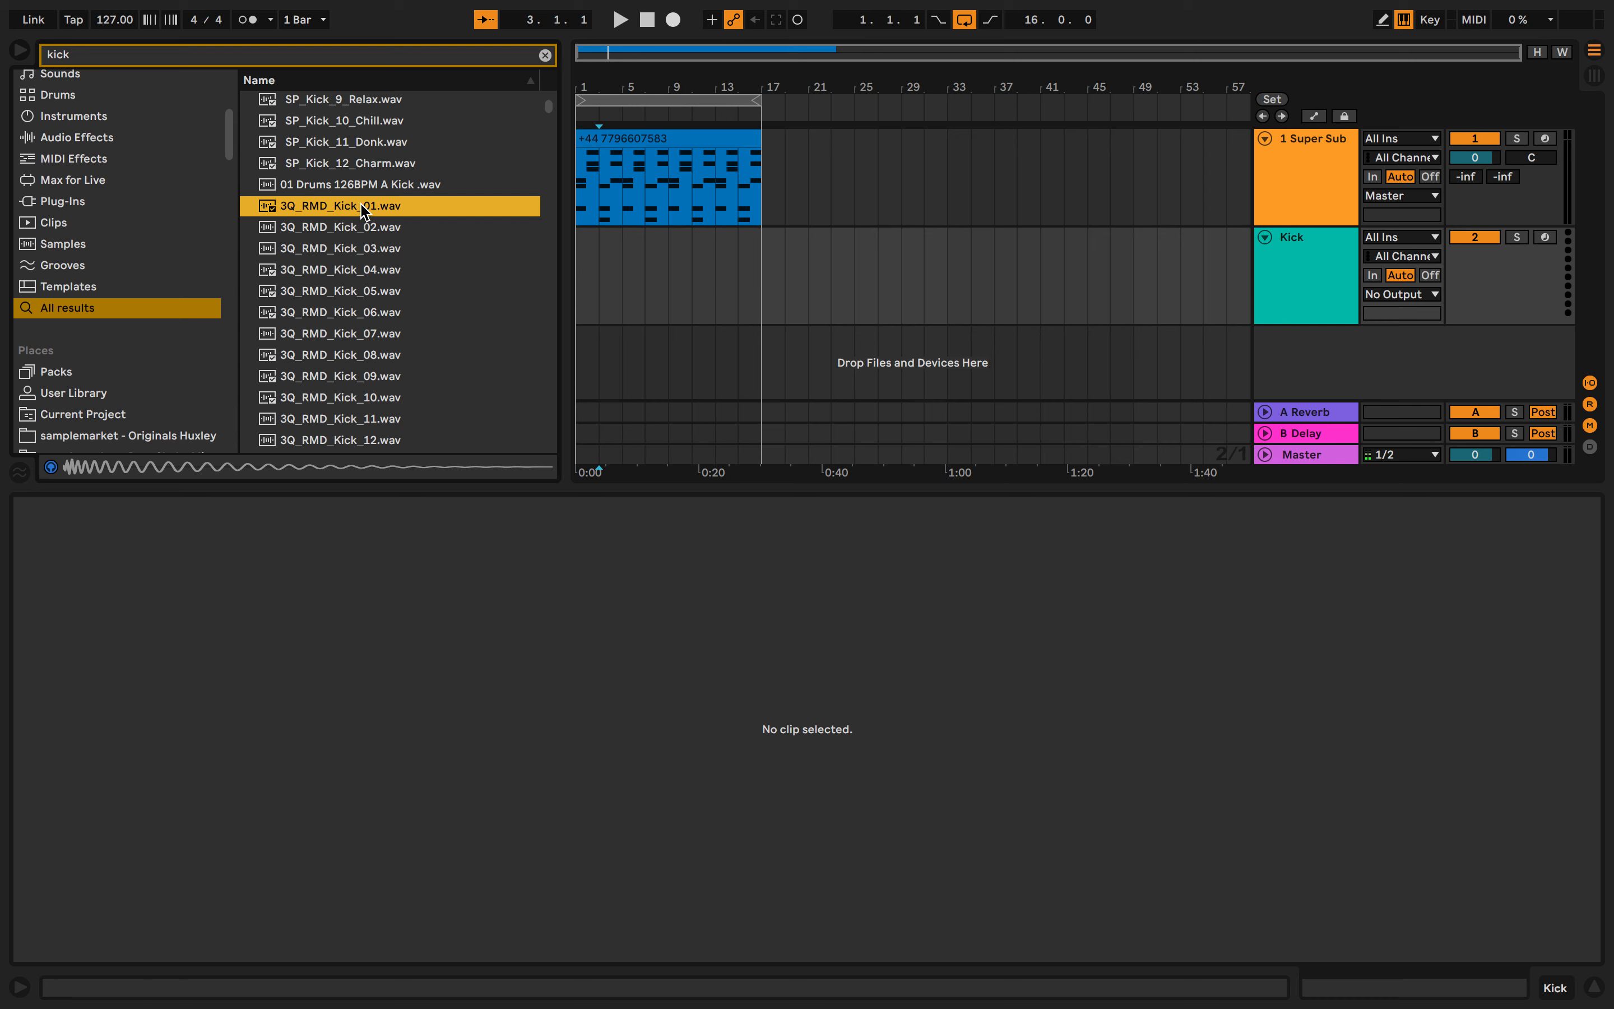
Try to load 3Q_RMD_Kick_01.wav onto the Kick track through the empty clip view
left_click(1295, 297)
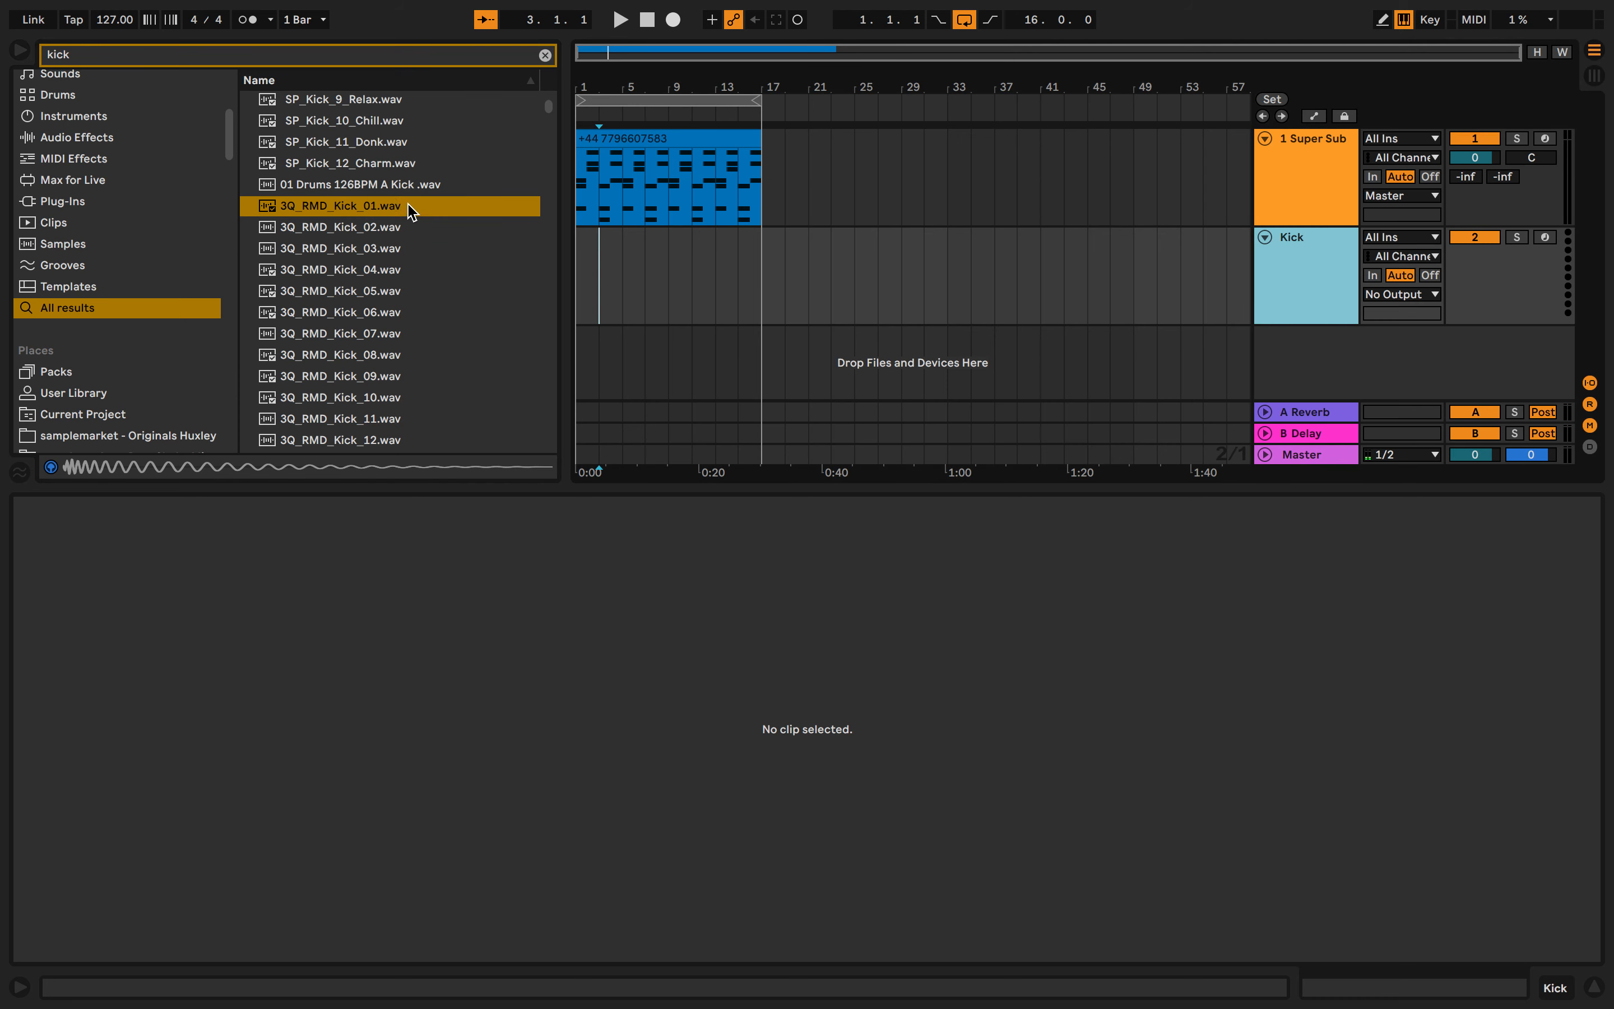
left_click_drag(390, 209, 813, 708)
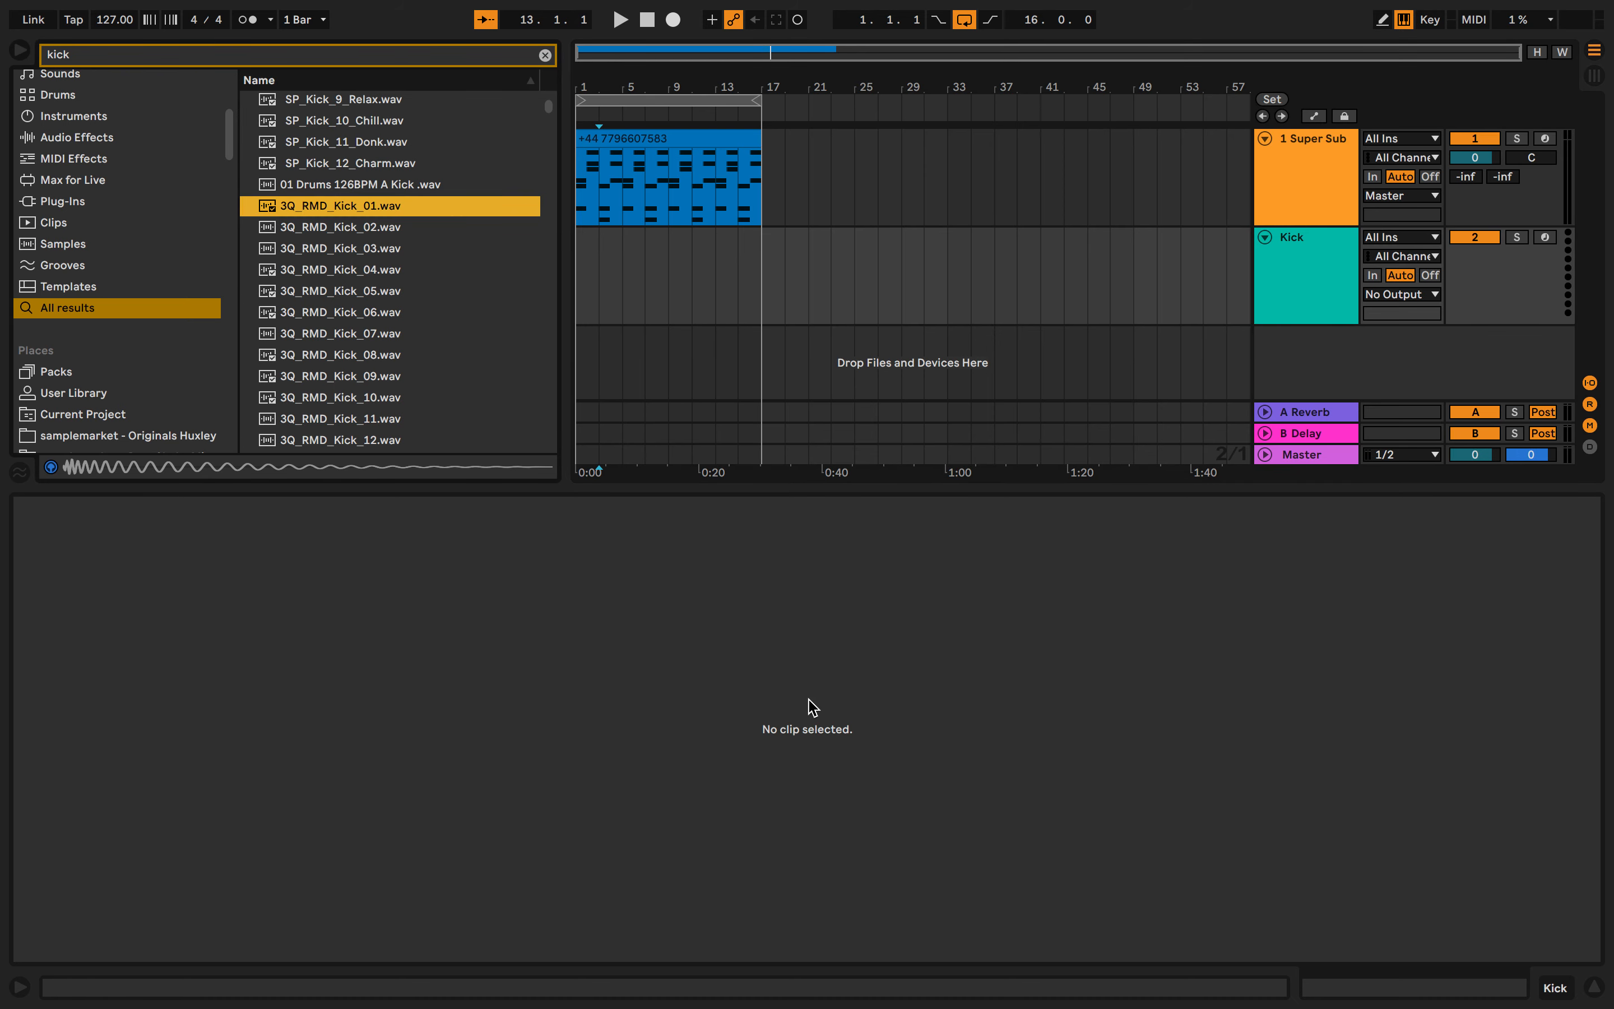
Insert another MIDI track below the Kick track and delete the existing Kick track
right_click(1302, 332)
left_click(1336, 364)
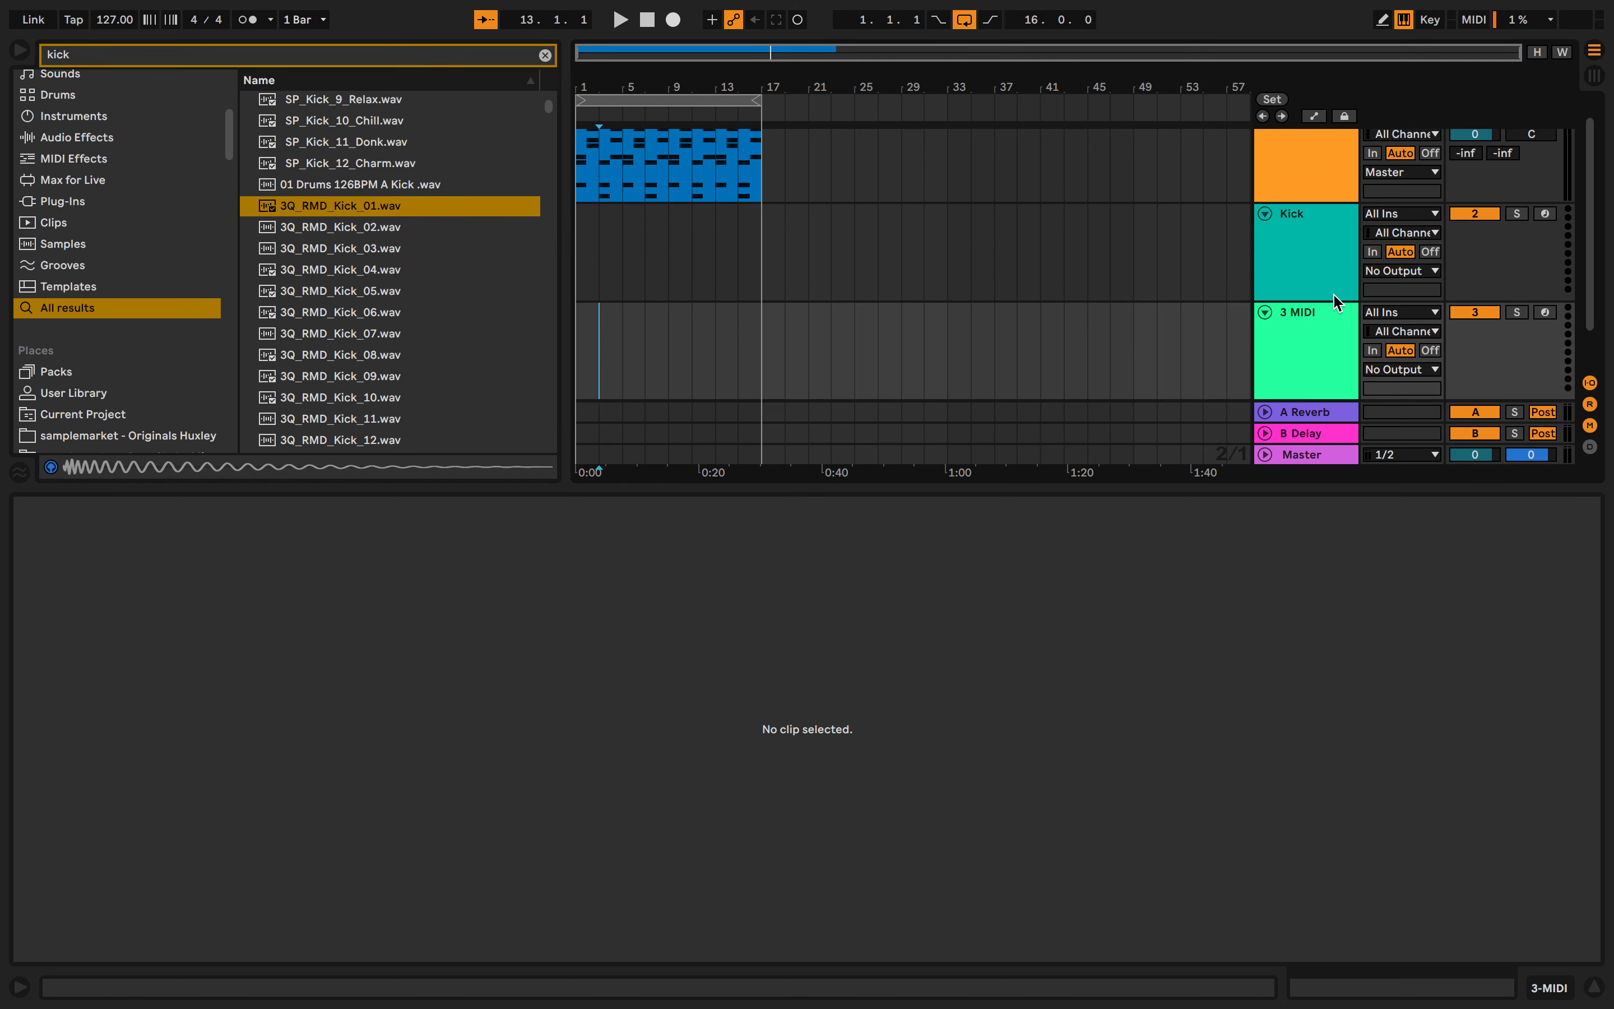
left_click(1337, 266)
key("Delete")
Rename the new MIDI track as Kick
key("super+f")
left_click(1320, 265)
key("super+r")
type("Kc")
key("BackSpace")
type("ick")
key("Return")
Load 3Q_RMD_Kick_01.wav as the instrument sample in the Kick track's device view
left_click(376, 215)
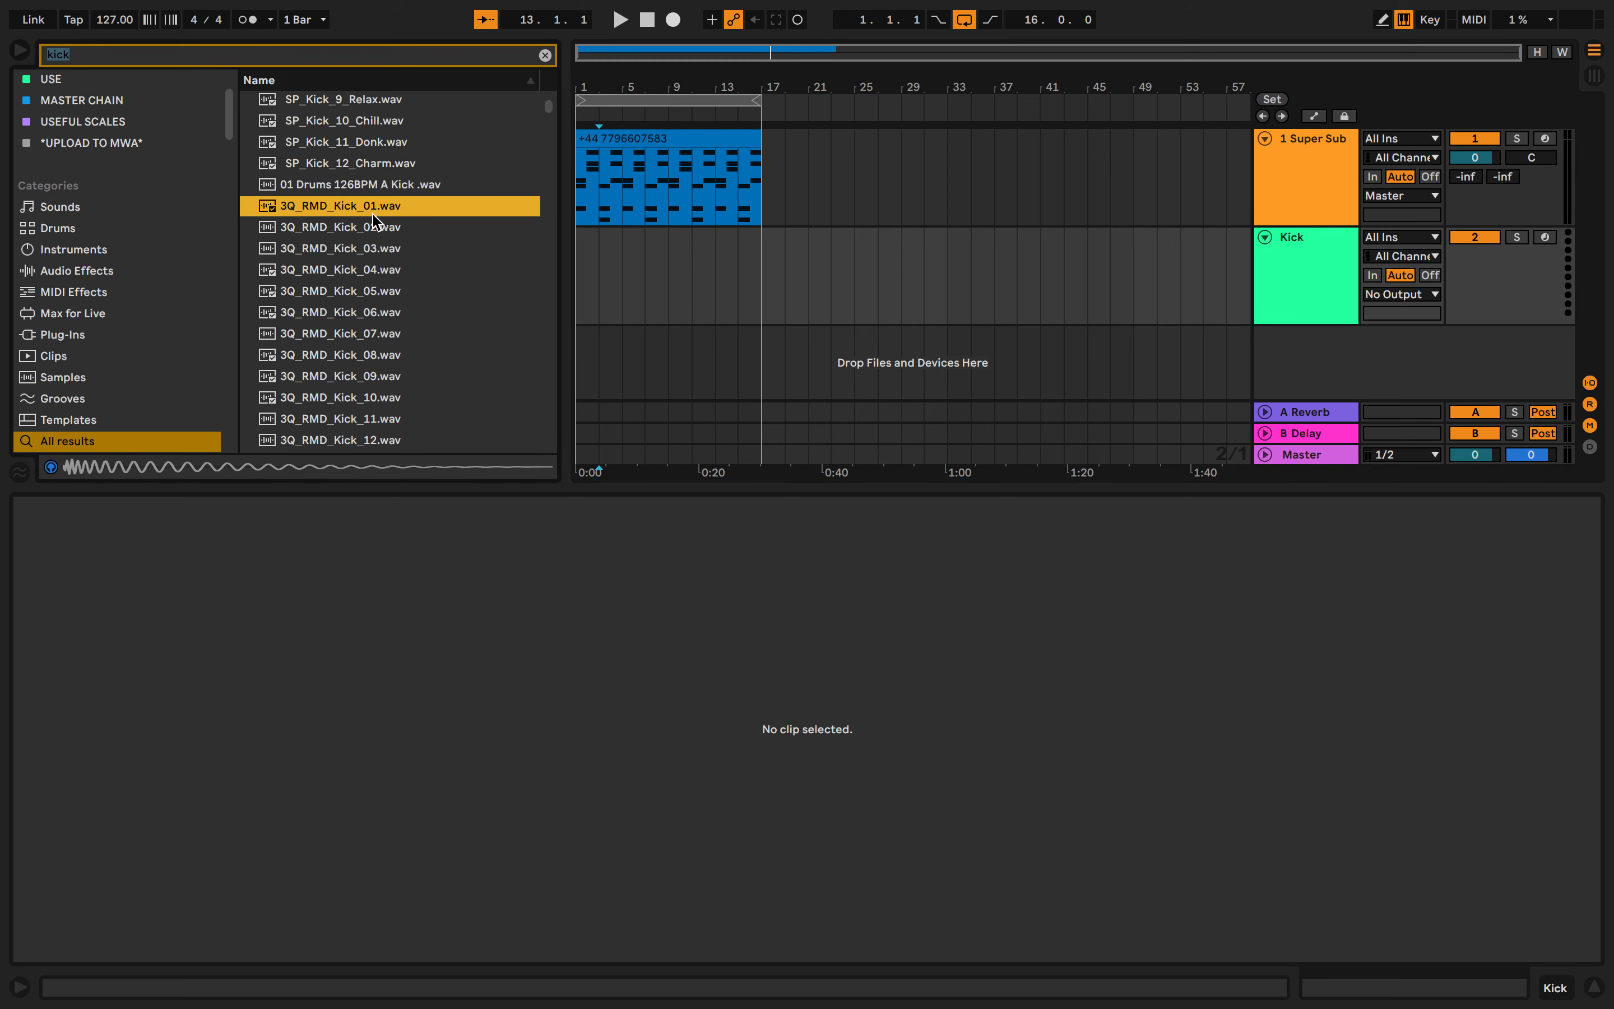
left_click(1357, 288)
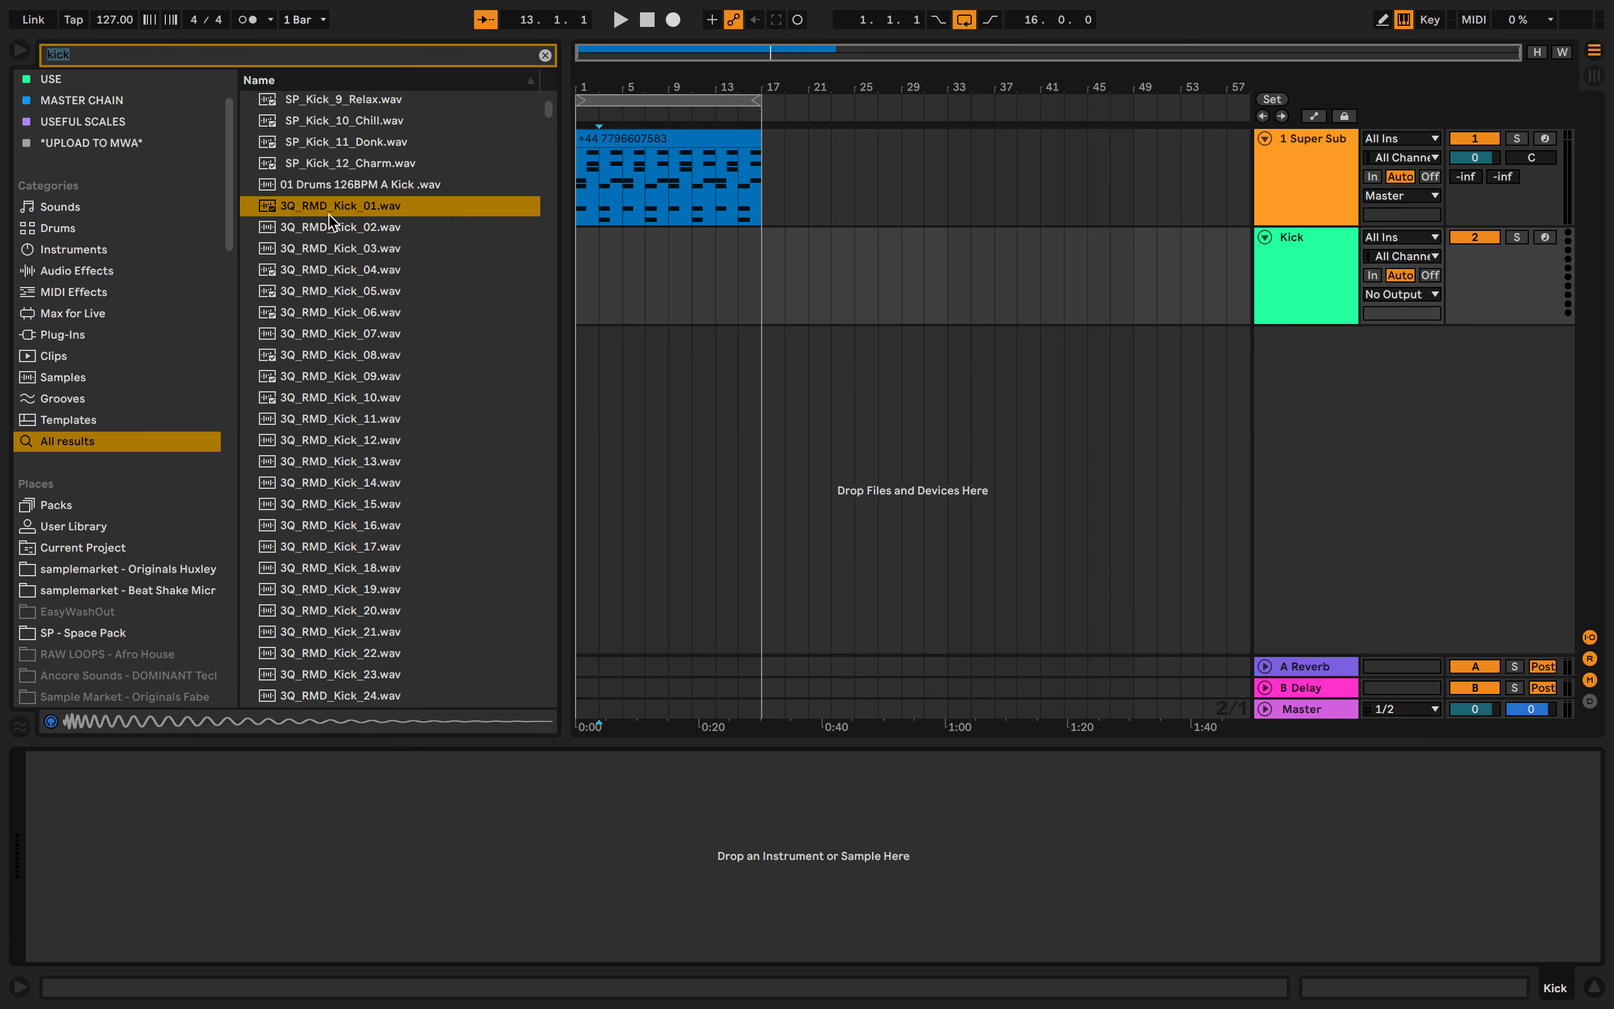
left_click_drag(332, 222, 674, 761)
left_click_drag(600, 855, 601, 855)
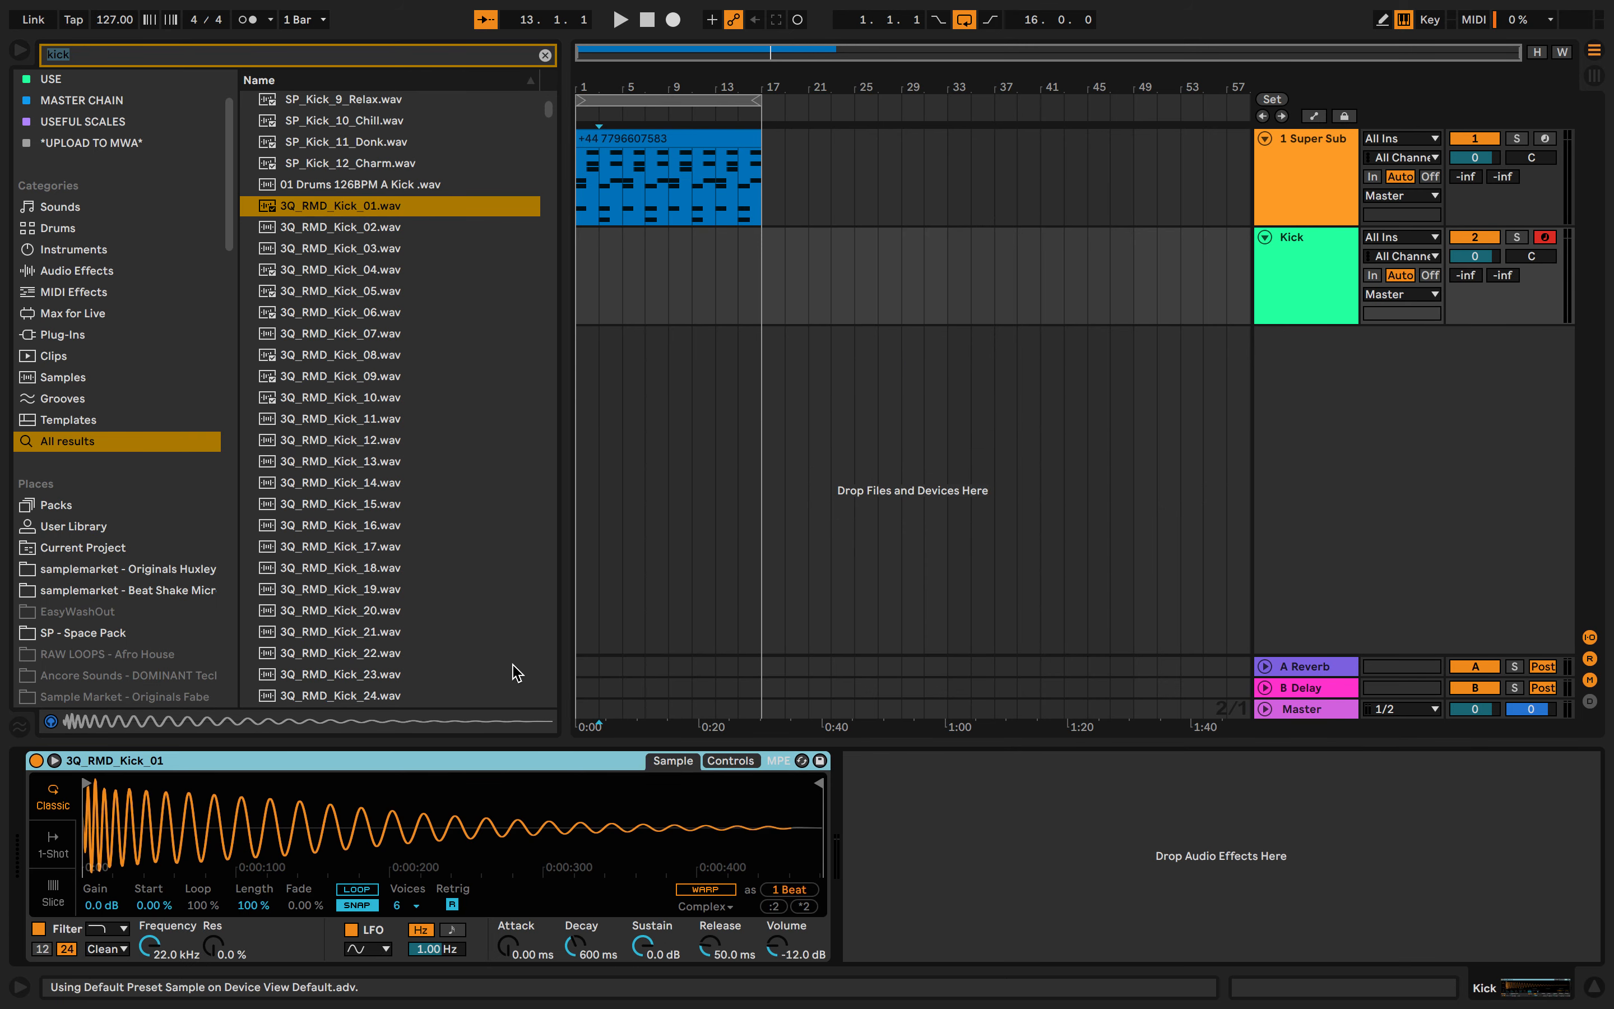
Add 3Q_RMD_Kick_01.wav to the USE collection
right_click(382, 213)
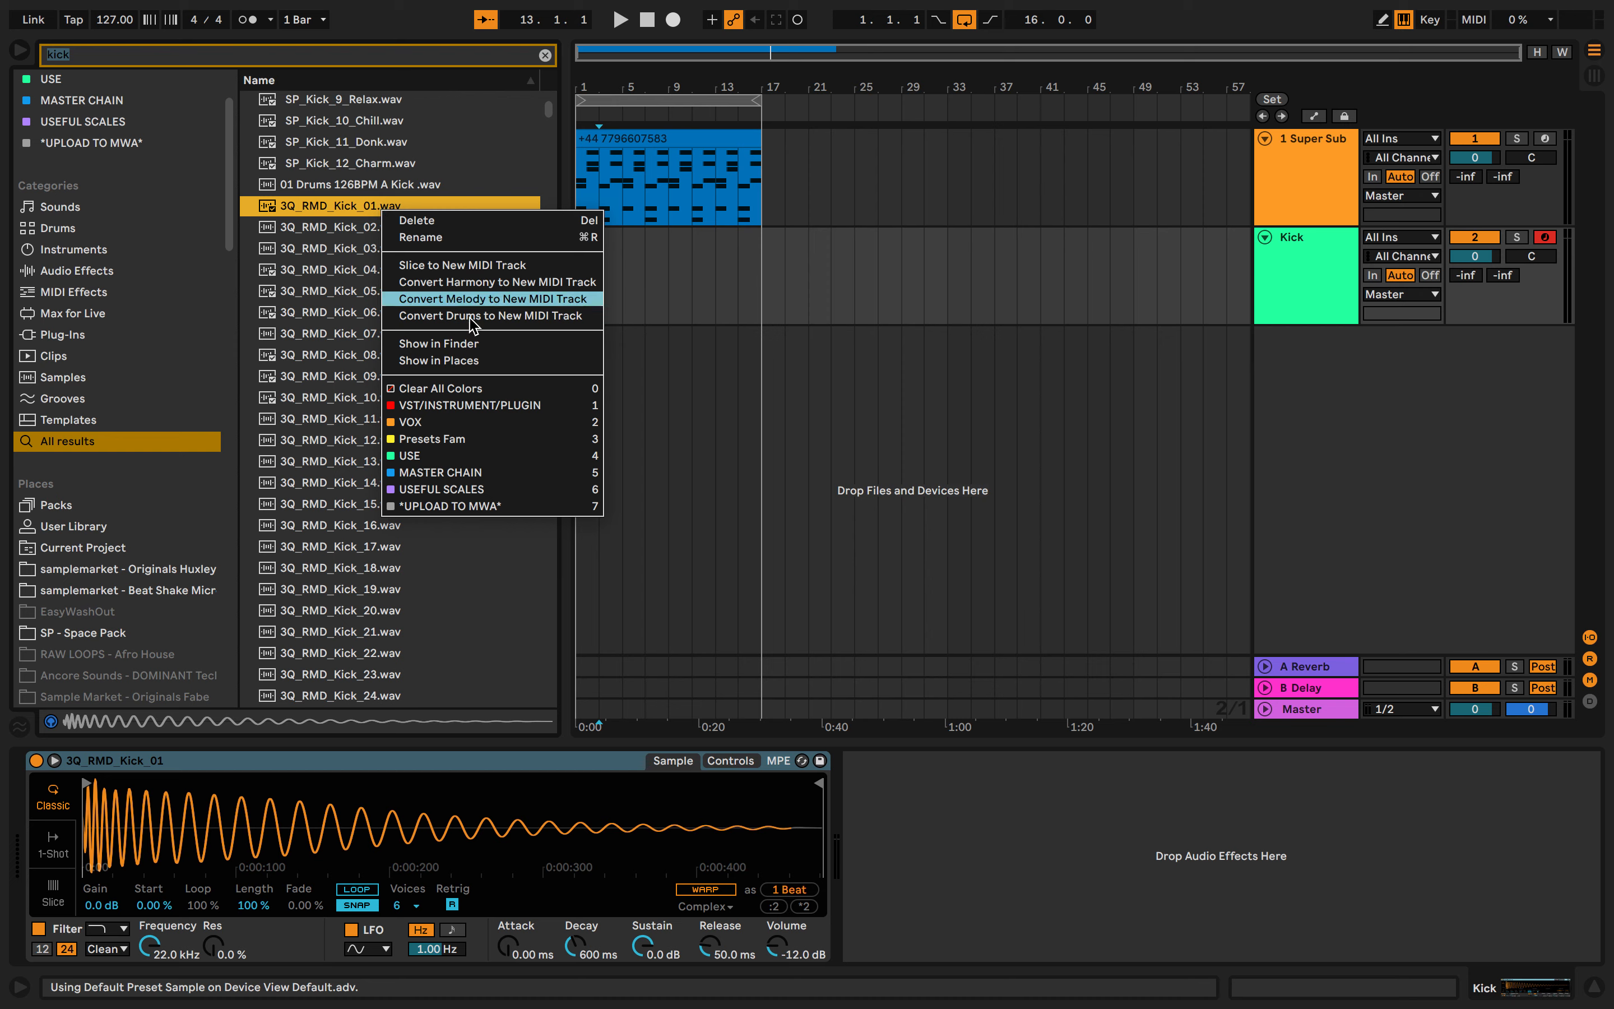
left_click(456, 463)
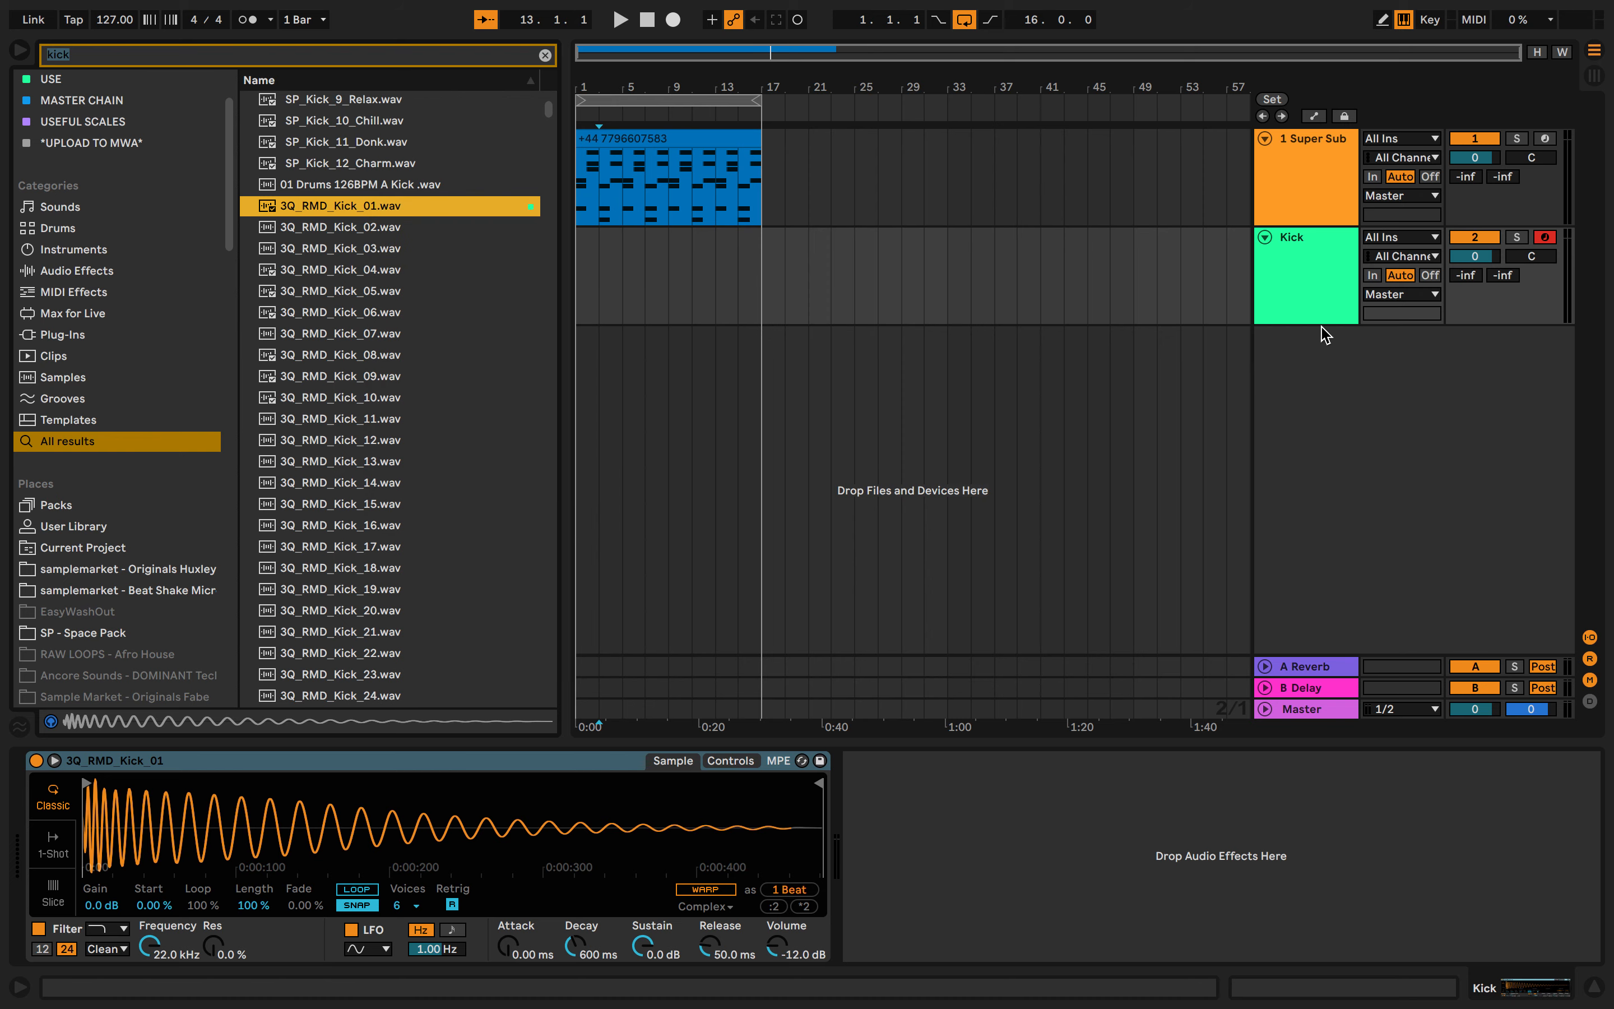
left_click(600, 762)
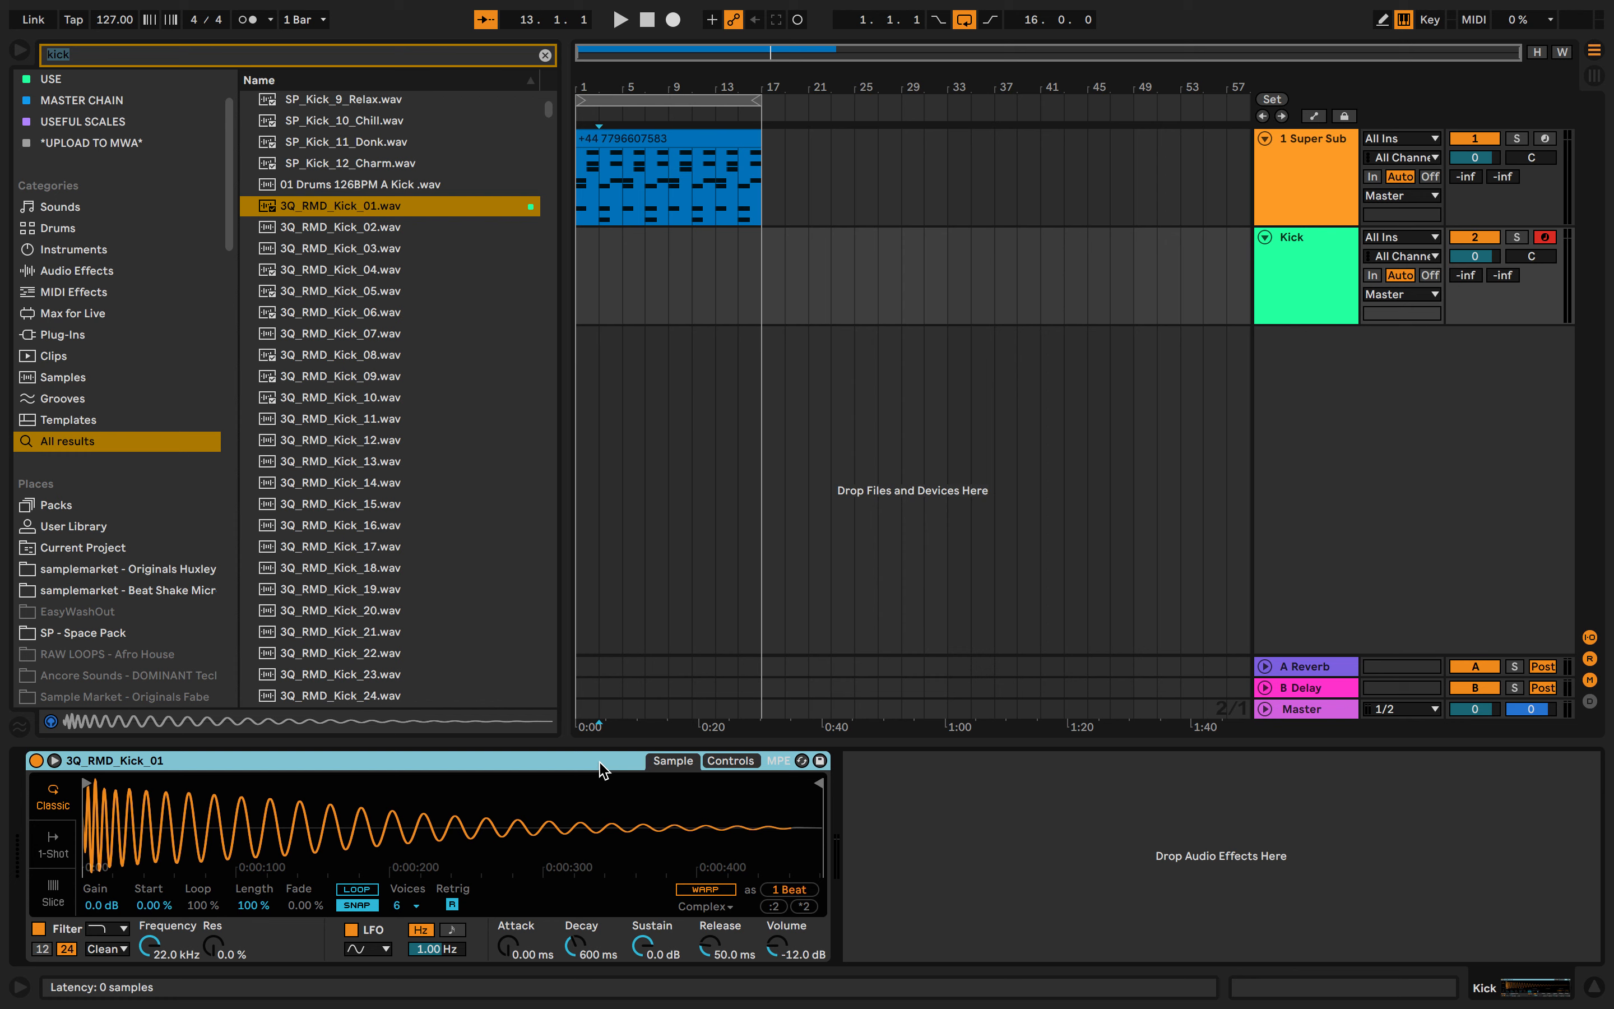
left_click(1315, 962)
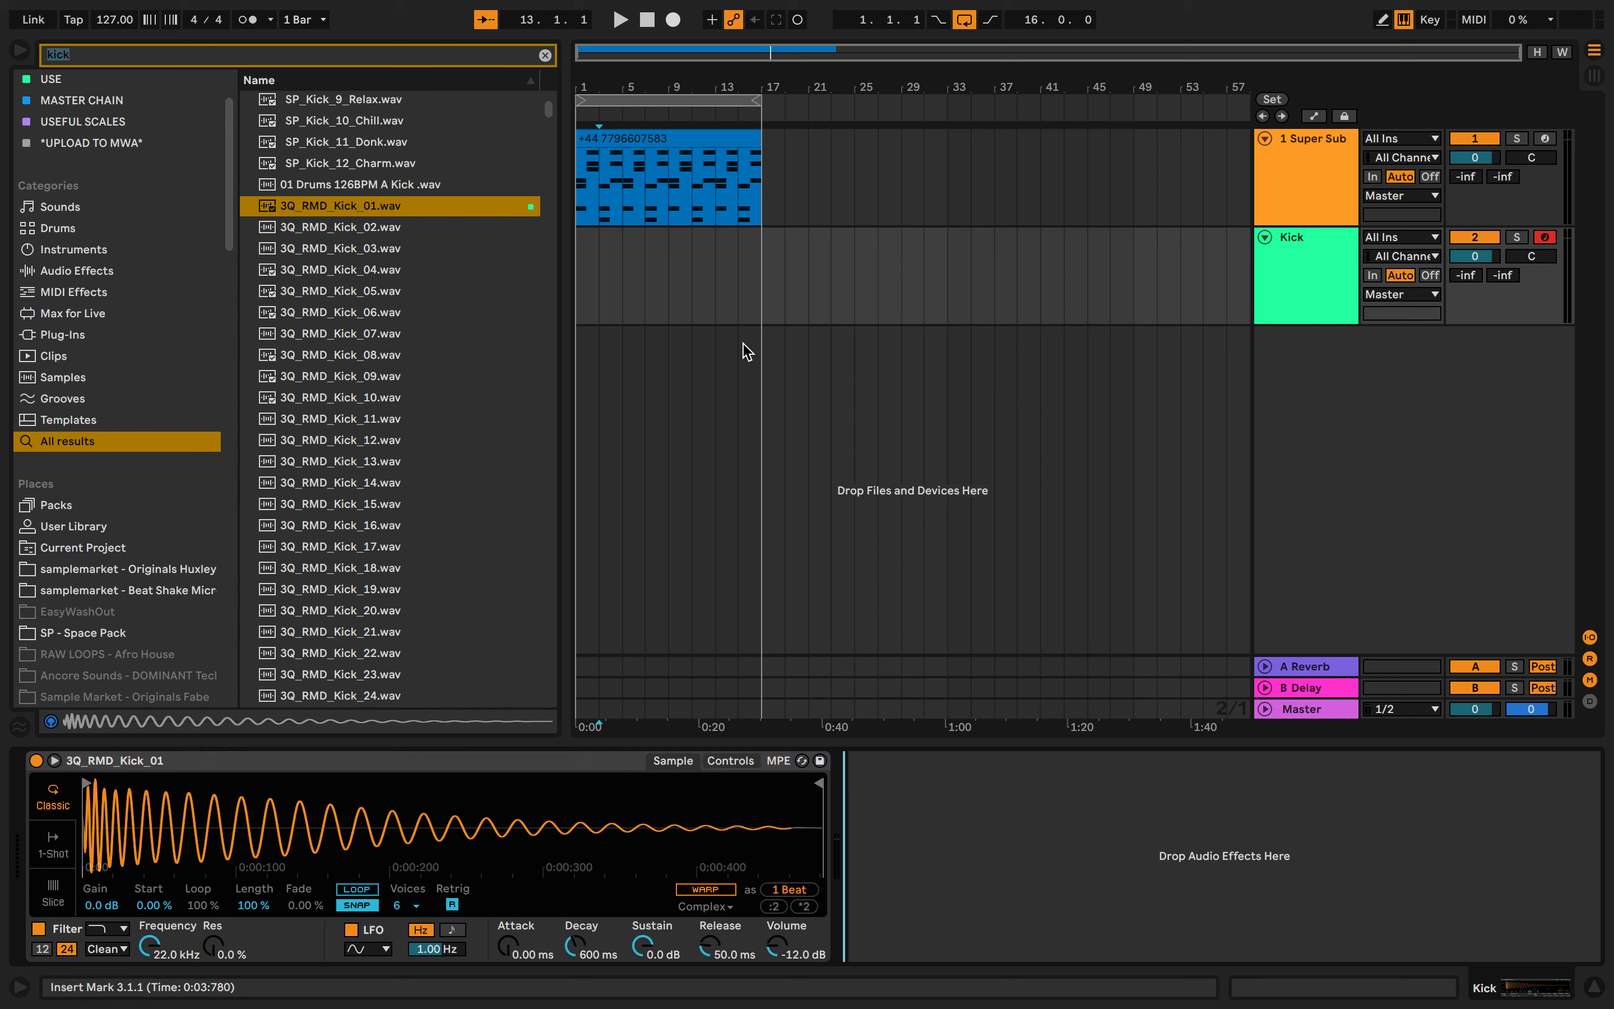
Create an empty two-bar MIDI clip at bar 1 of the Kick track
double_click(585, 234)
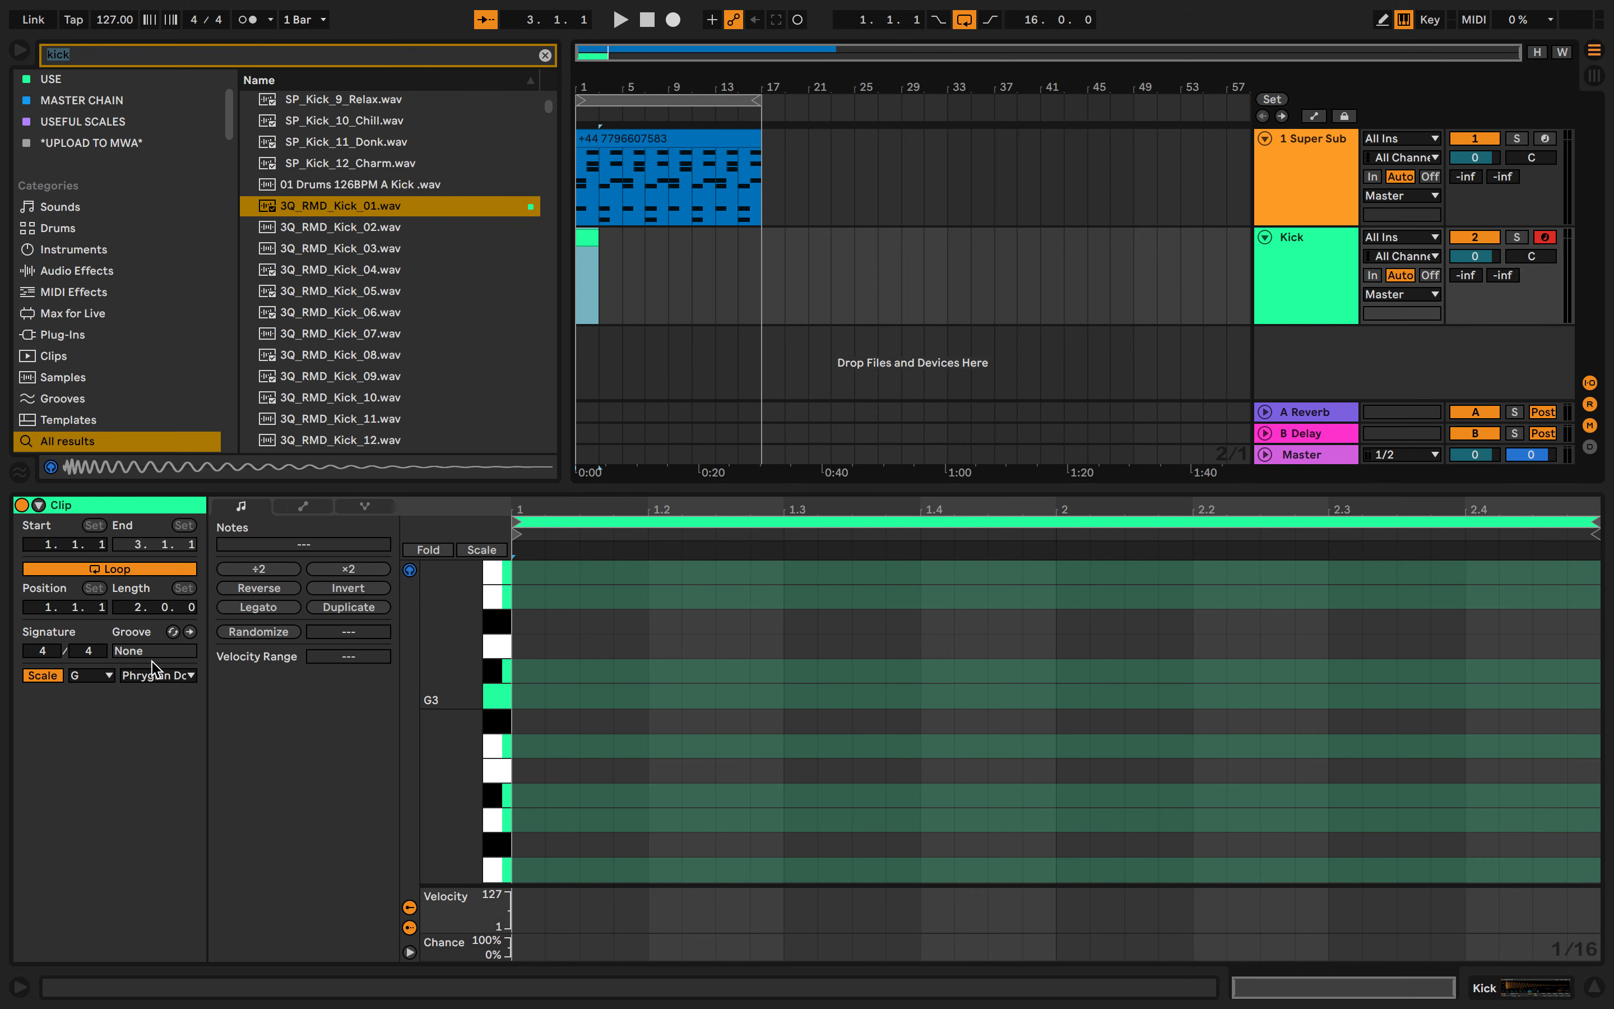
Turn off the Kick clip's scale and audition piano-roll keys across the octaves, ending on C3
left_click(42, 675)
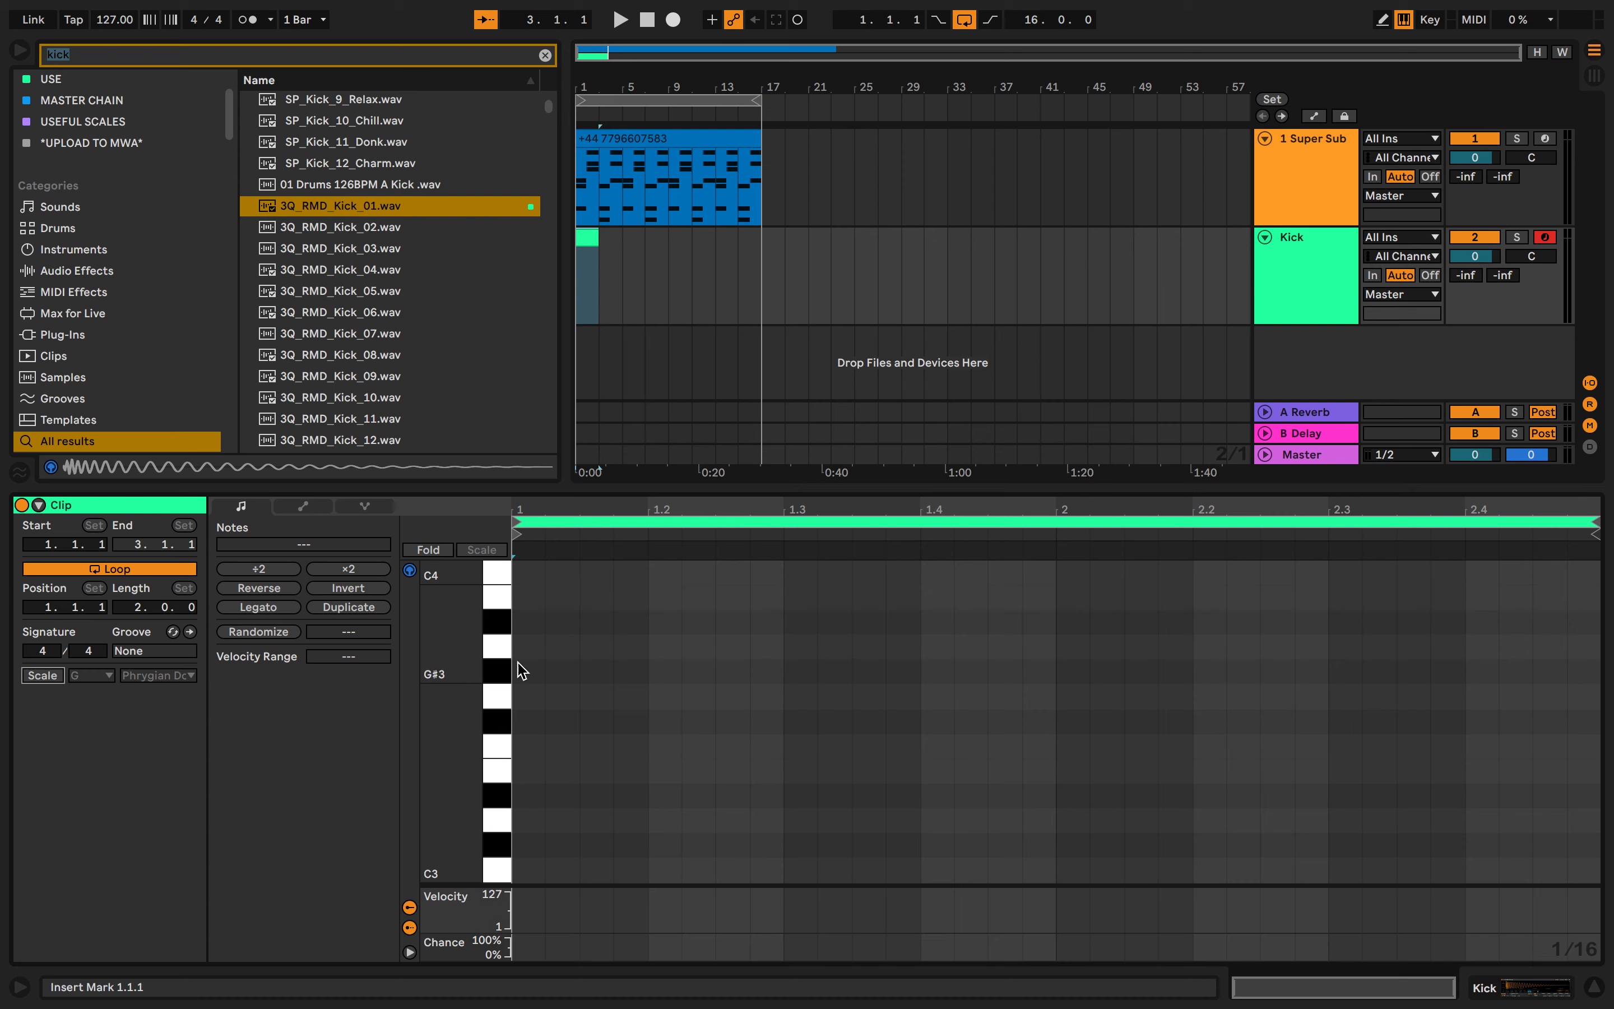
left_click(508, 879)
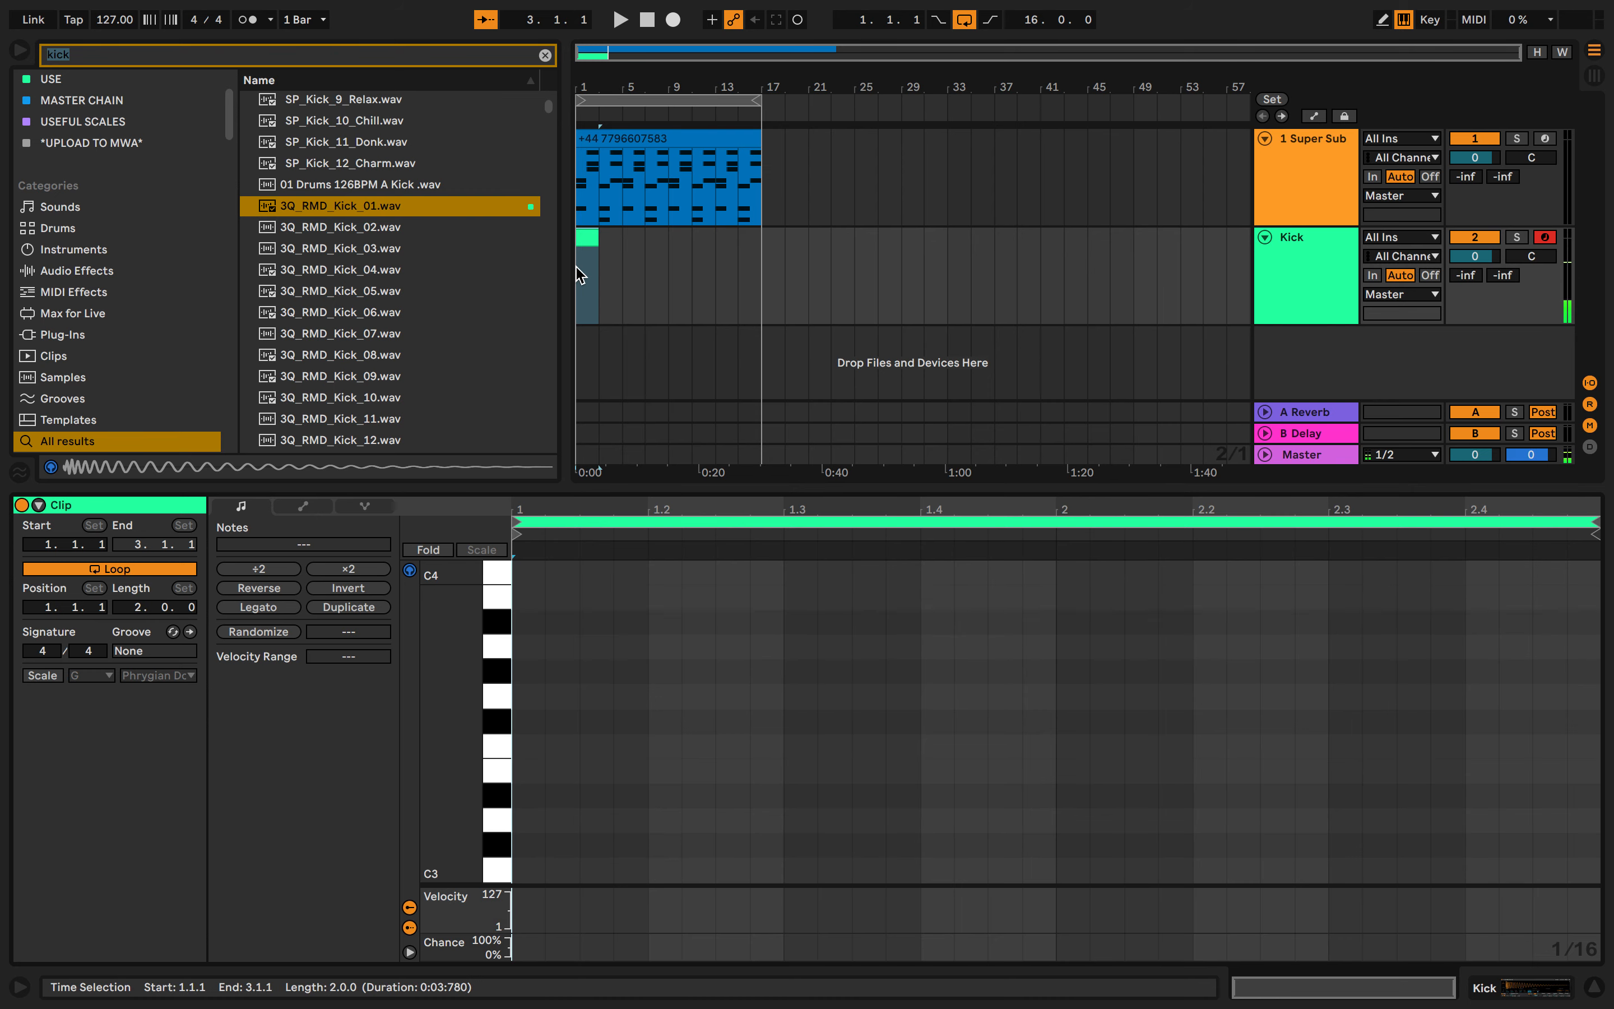
left_click(495, 571)
left_click_drag(494, 566, 499, 730)
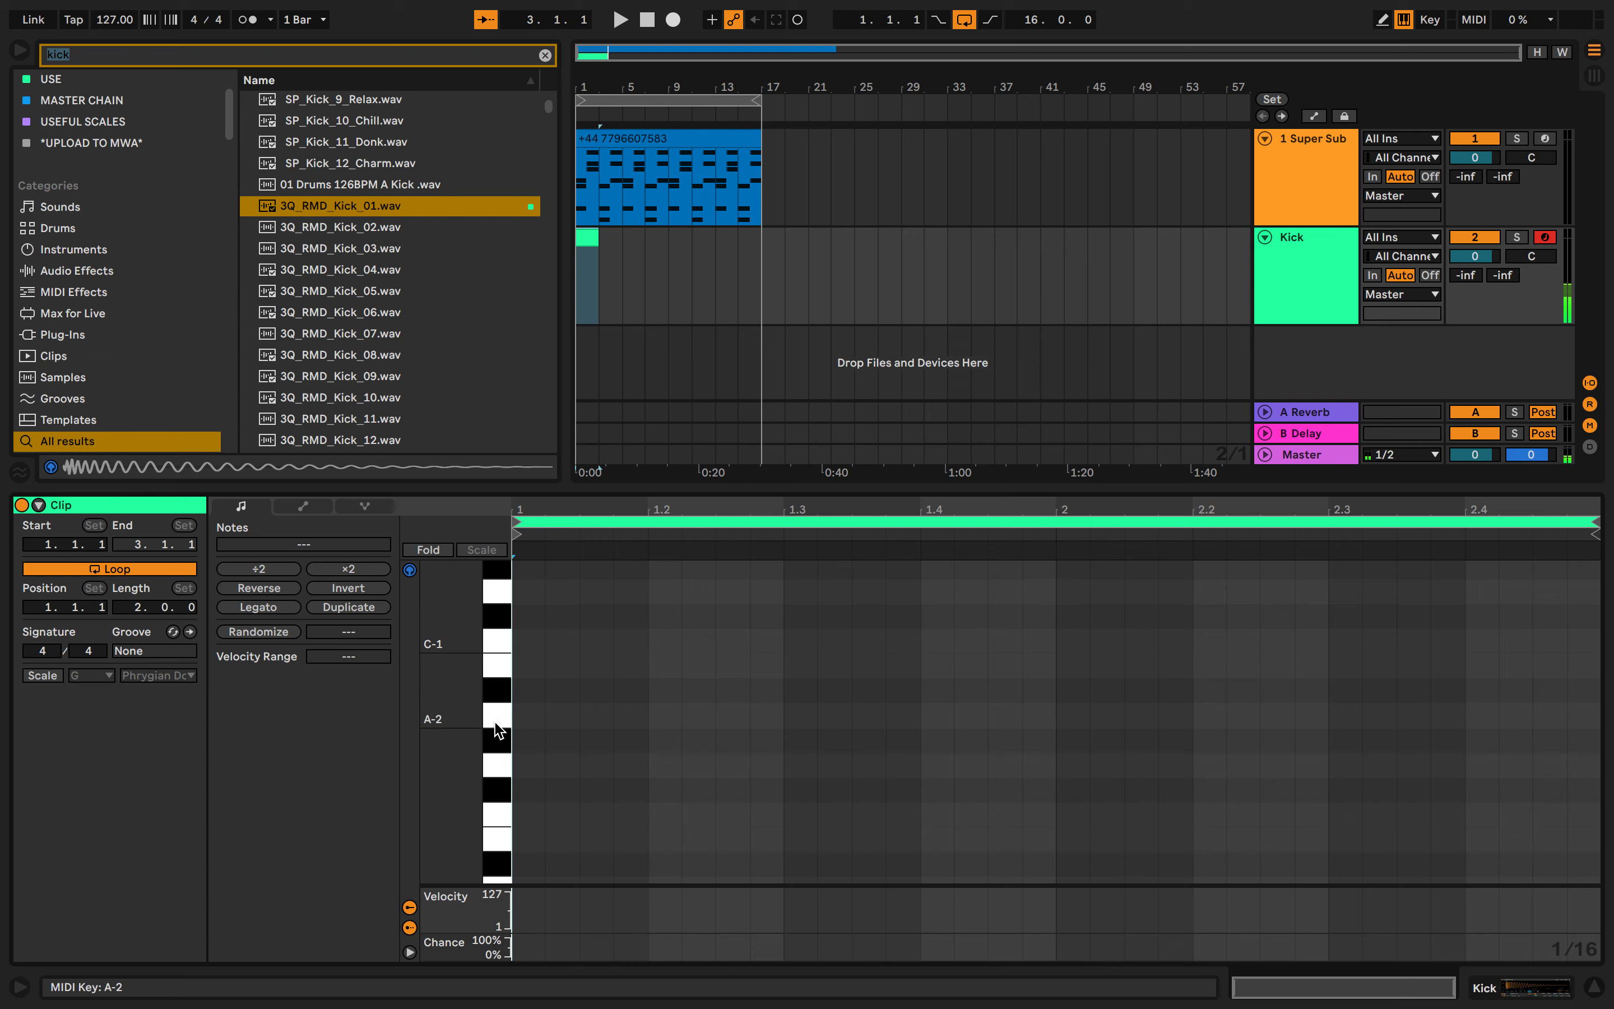
left_click(496, 767)
scroll(496, 767, "up", 5)
left_click(496, 767)
scroll(496, 767, "up", 5)
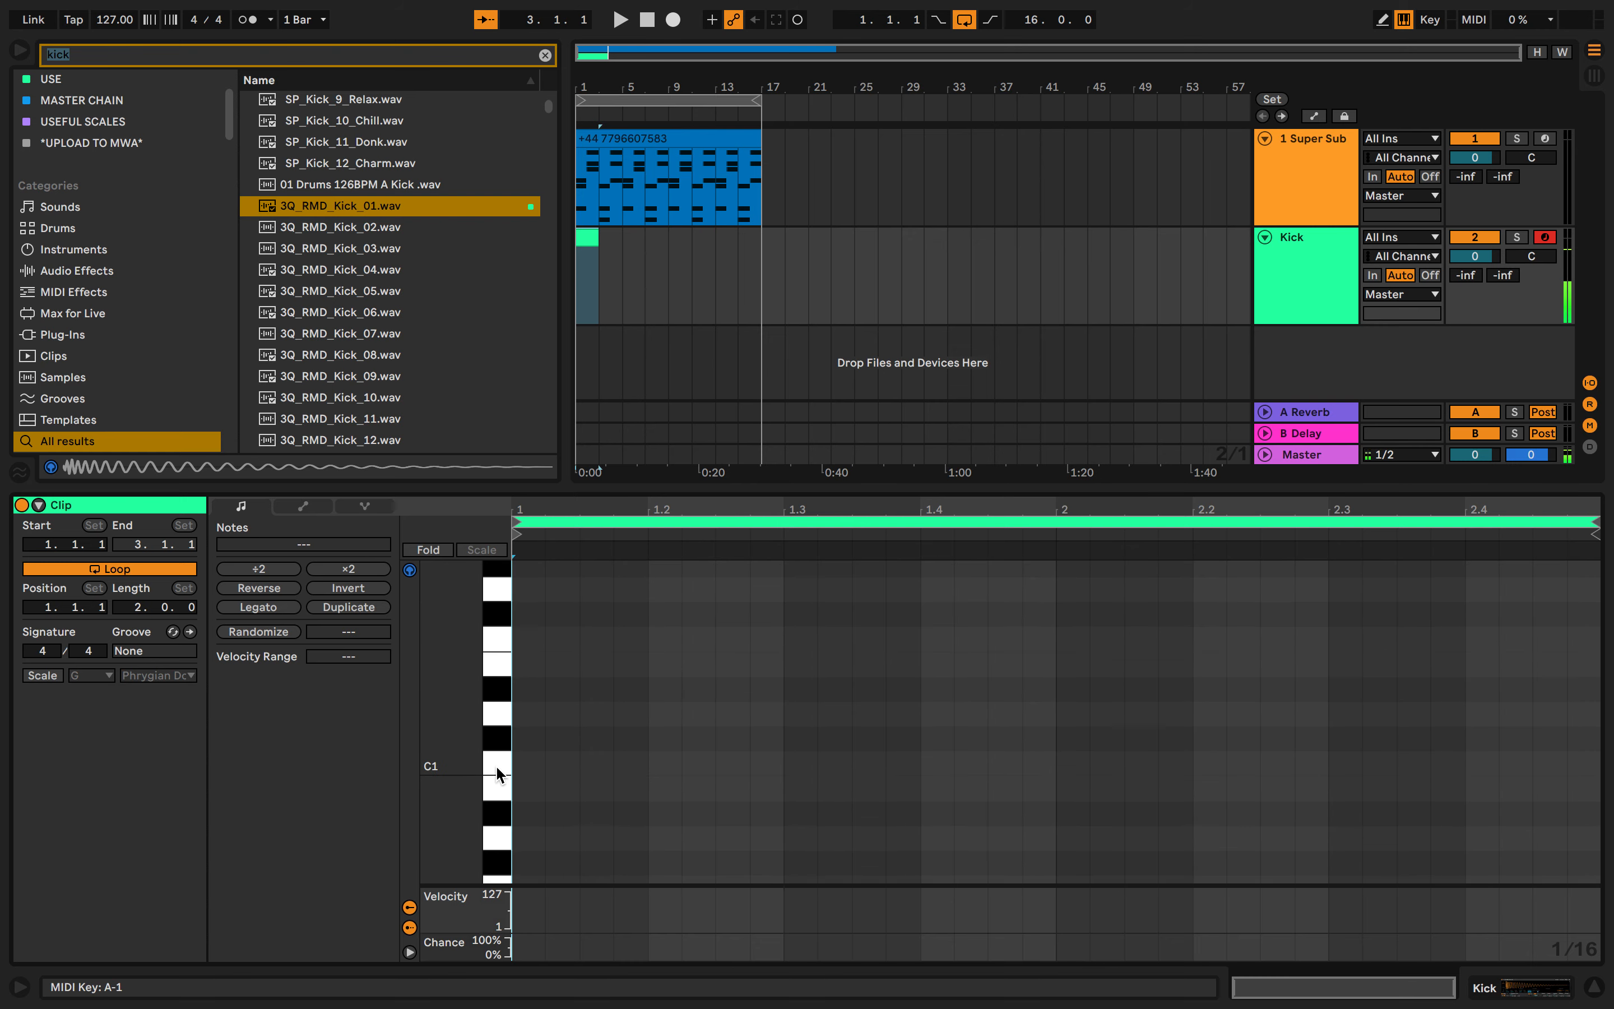
left_click_drag(495, 764, 494, 610)
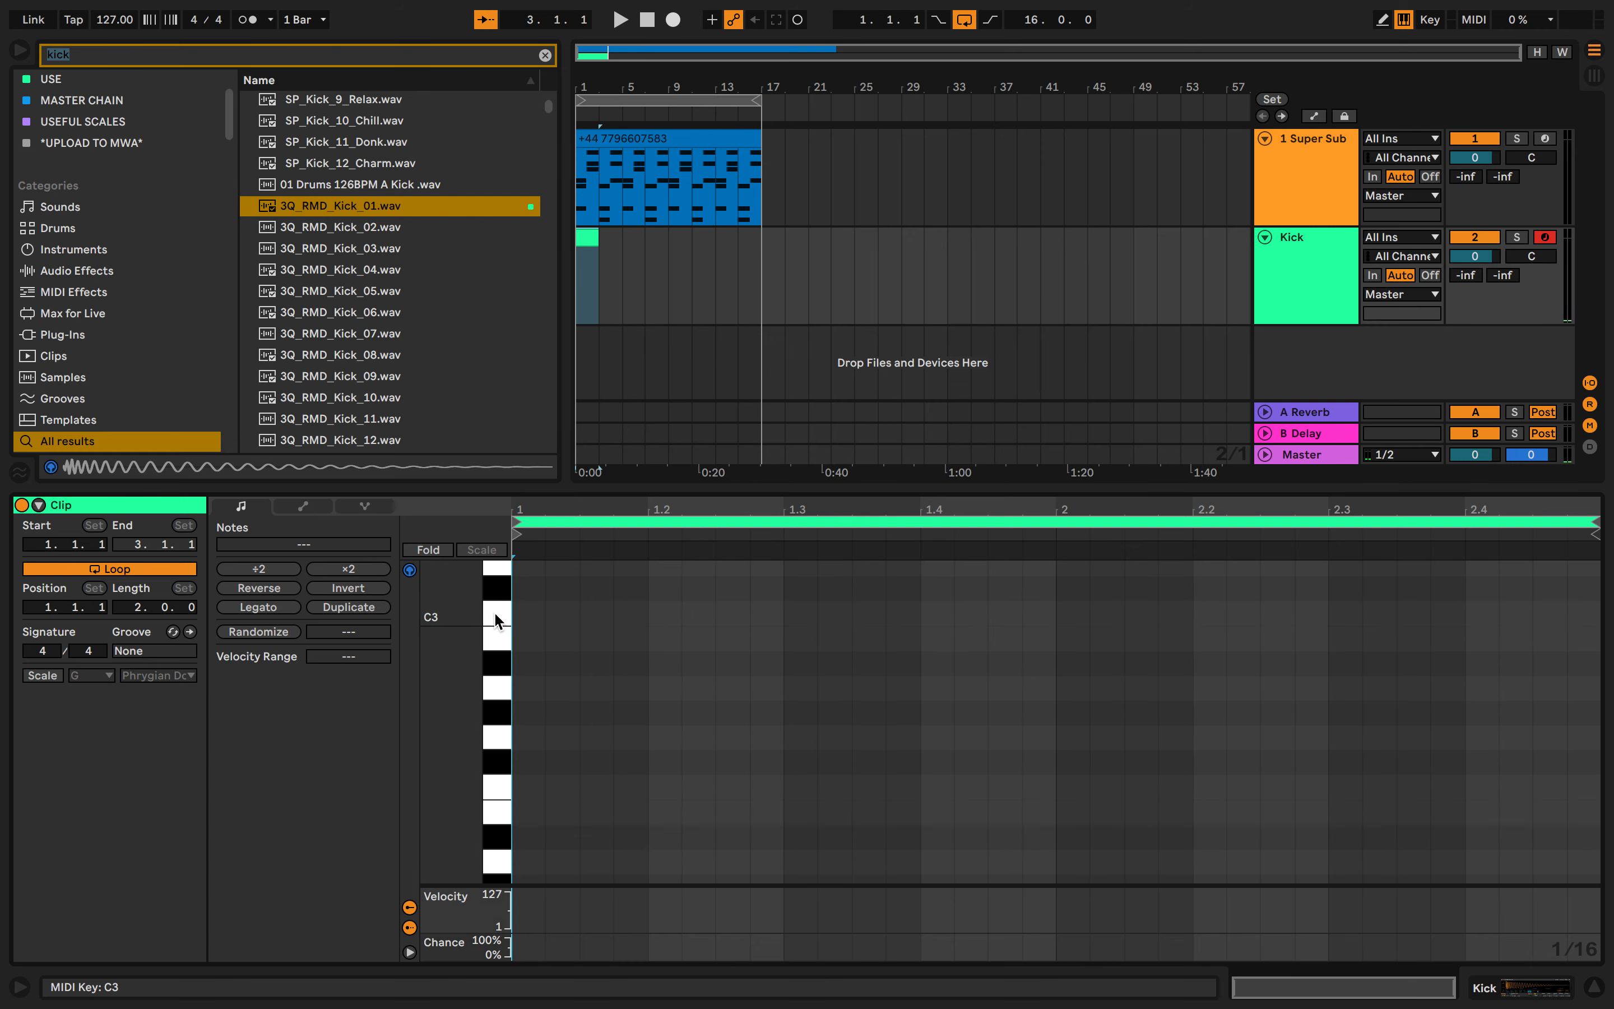
Add a C3 note at the start of the Kick clip and lengthen it to one beat
double_click(524, 613)
scroll(527, 622, "up", 3)
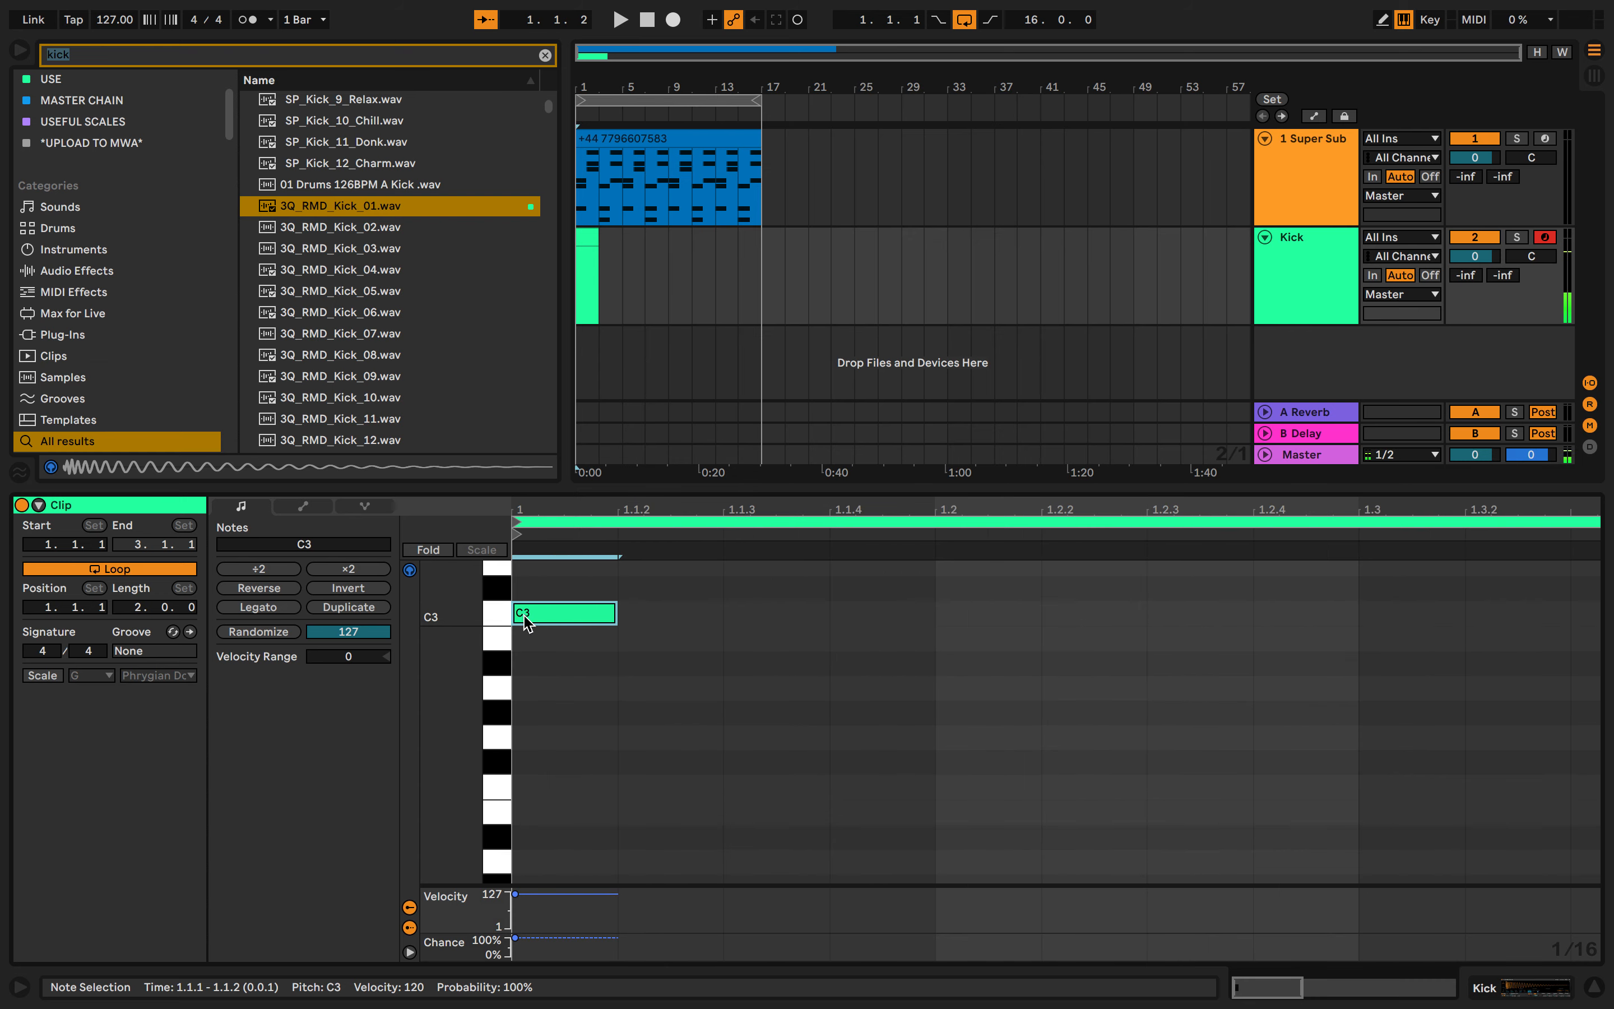
scroll(537, 622, "up", 2)
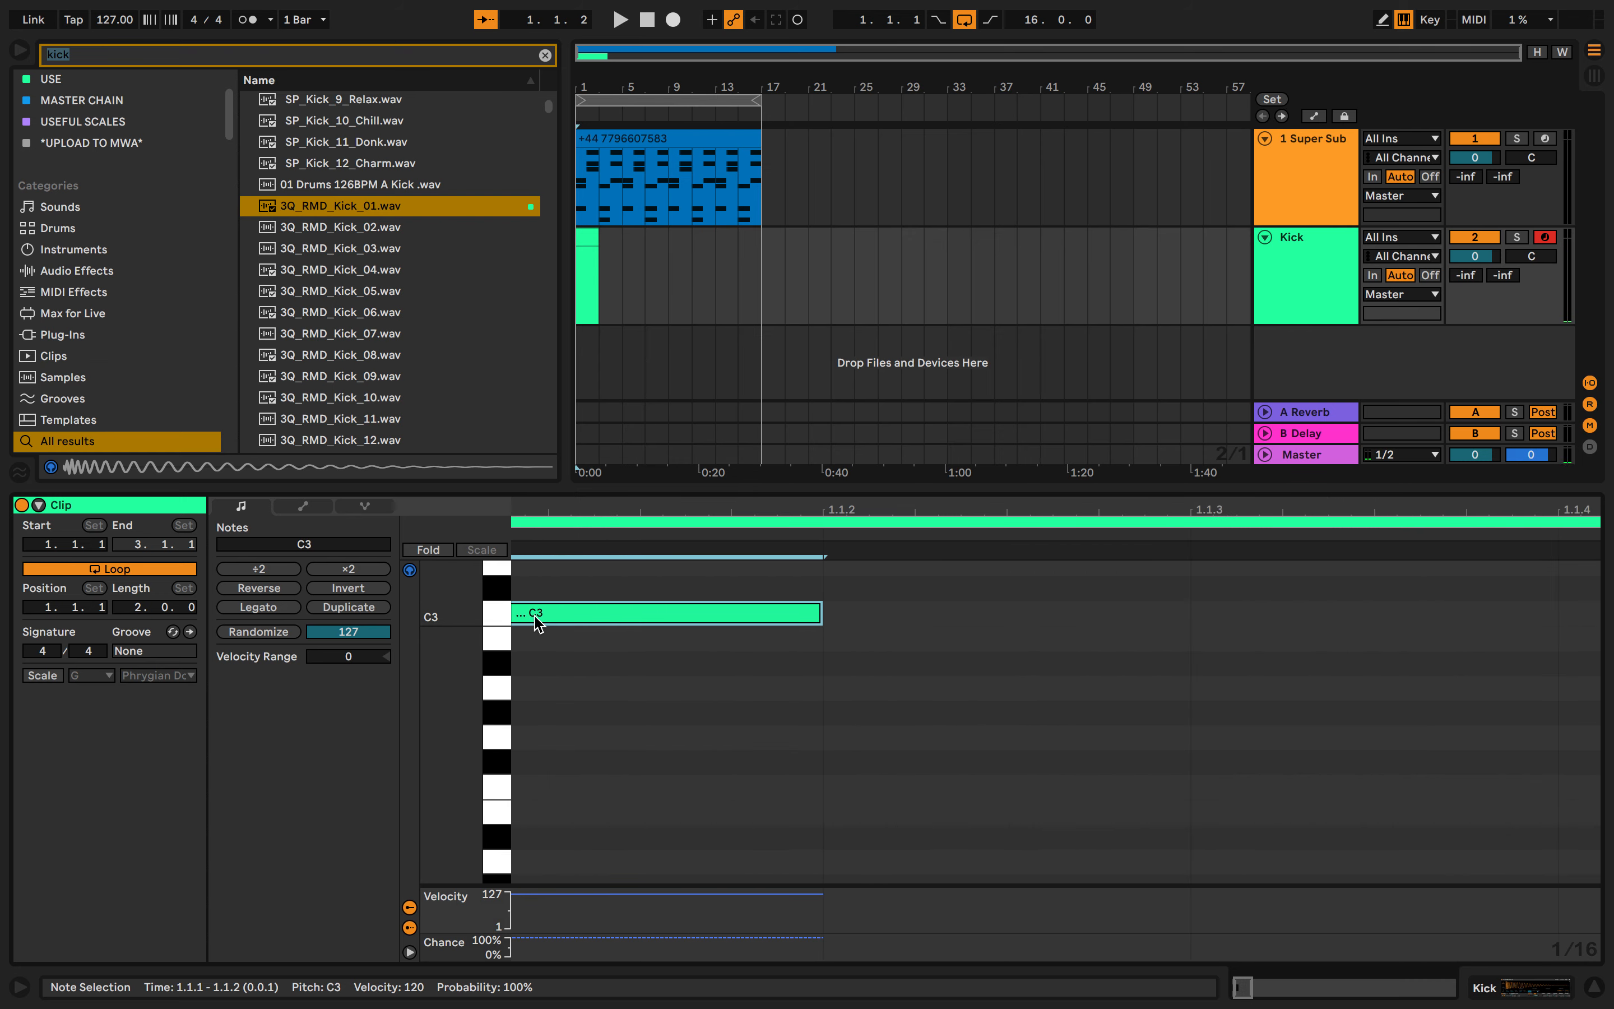
scroll(536, 622, "down", 5)
left_click_drag(568, 614, 742, 624)
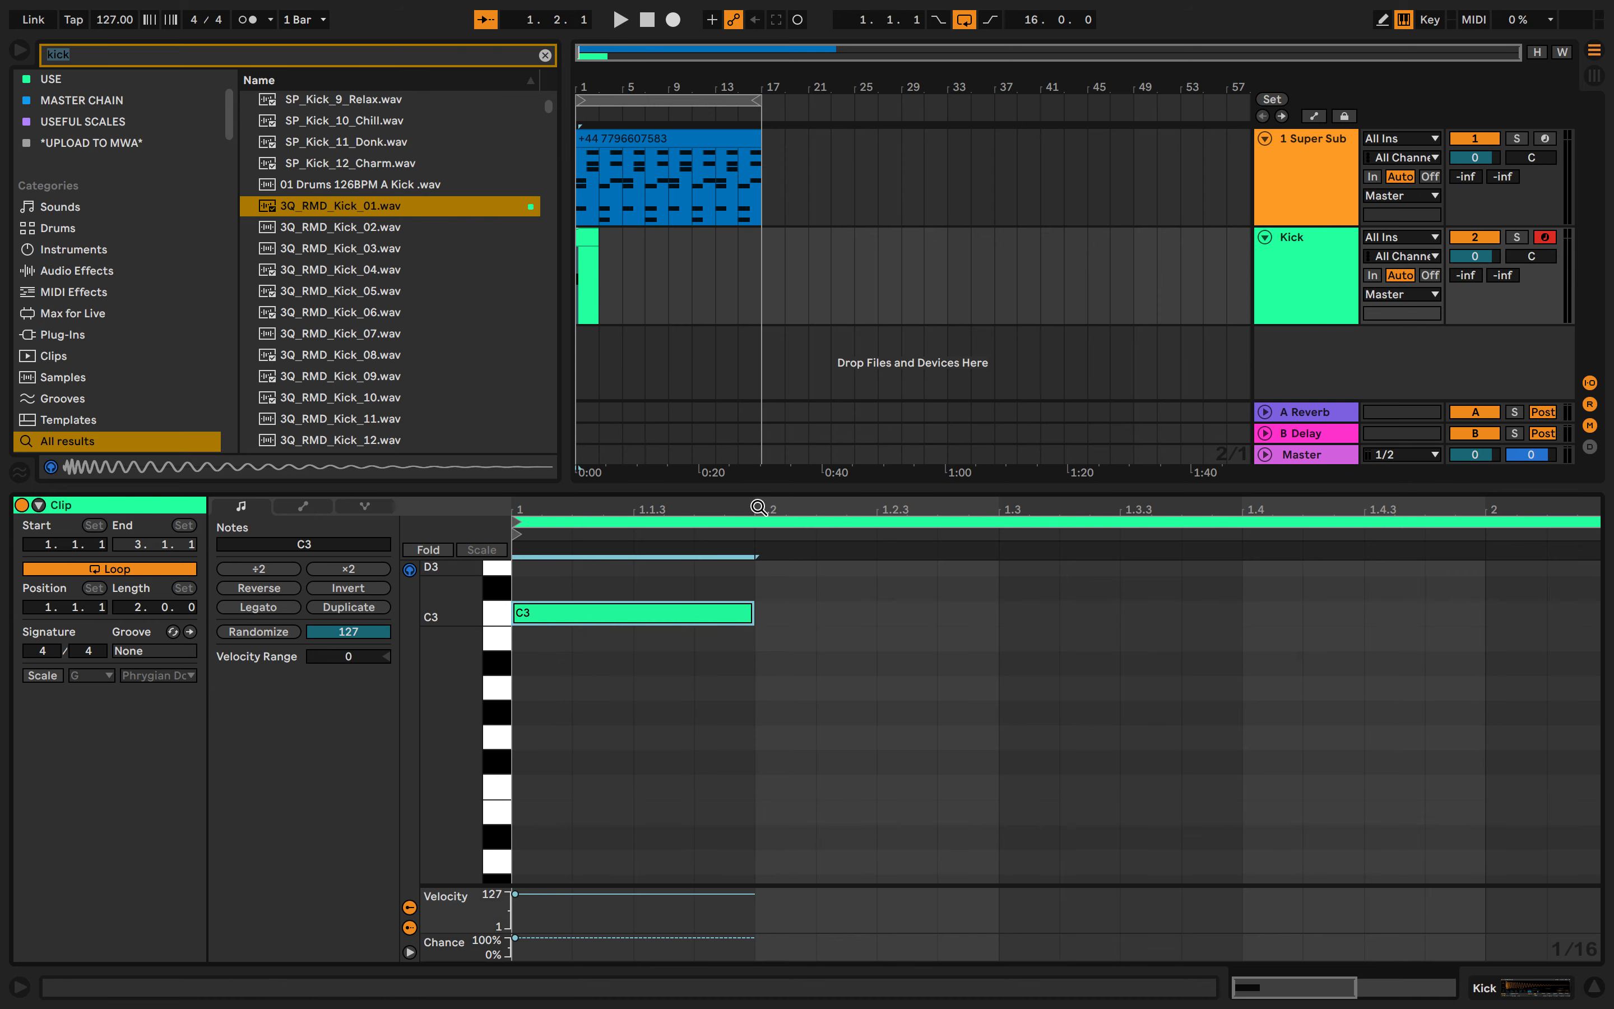
Duplicate the one-beat C3 note until a kick falls on every beat of both bars
key("ctrl+d")
scroll(767, 614, "down", 3)
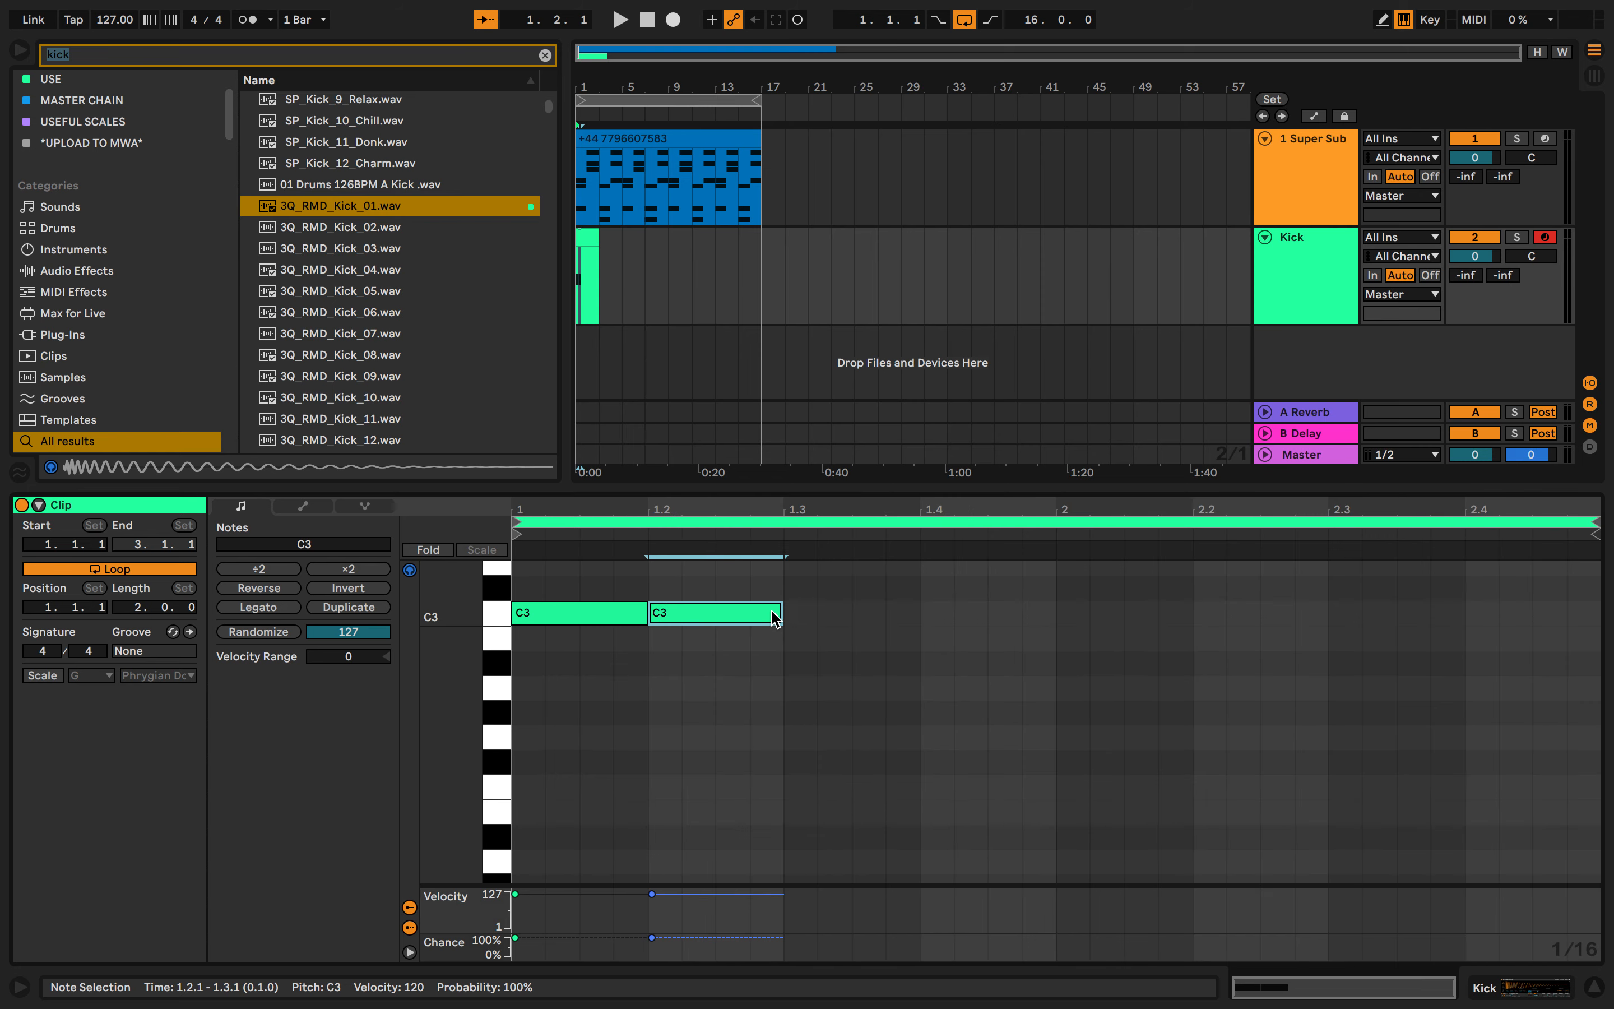
key("ctrl+d")
key("ctrl+d")
left_click_drag(960, 717, 582, 592)
key("ctrl+d")
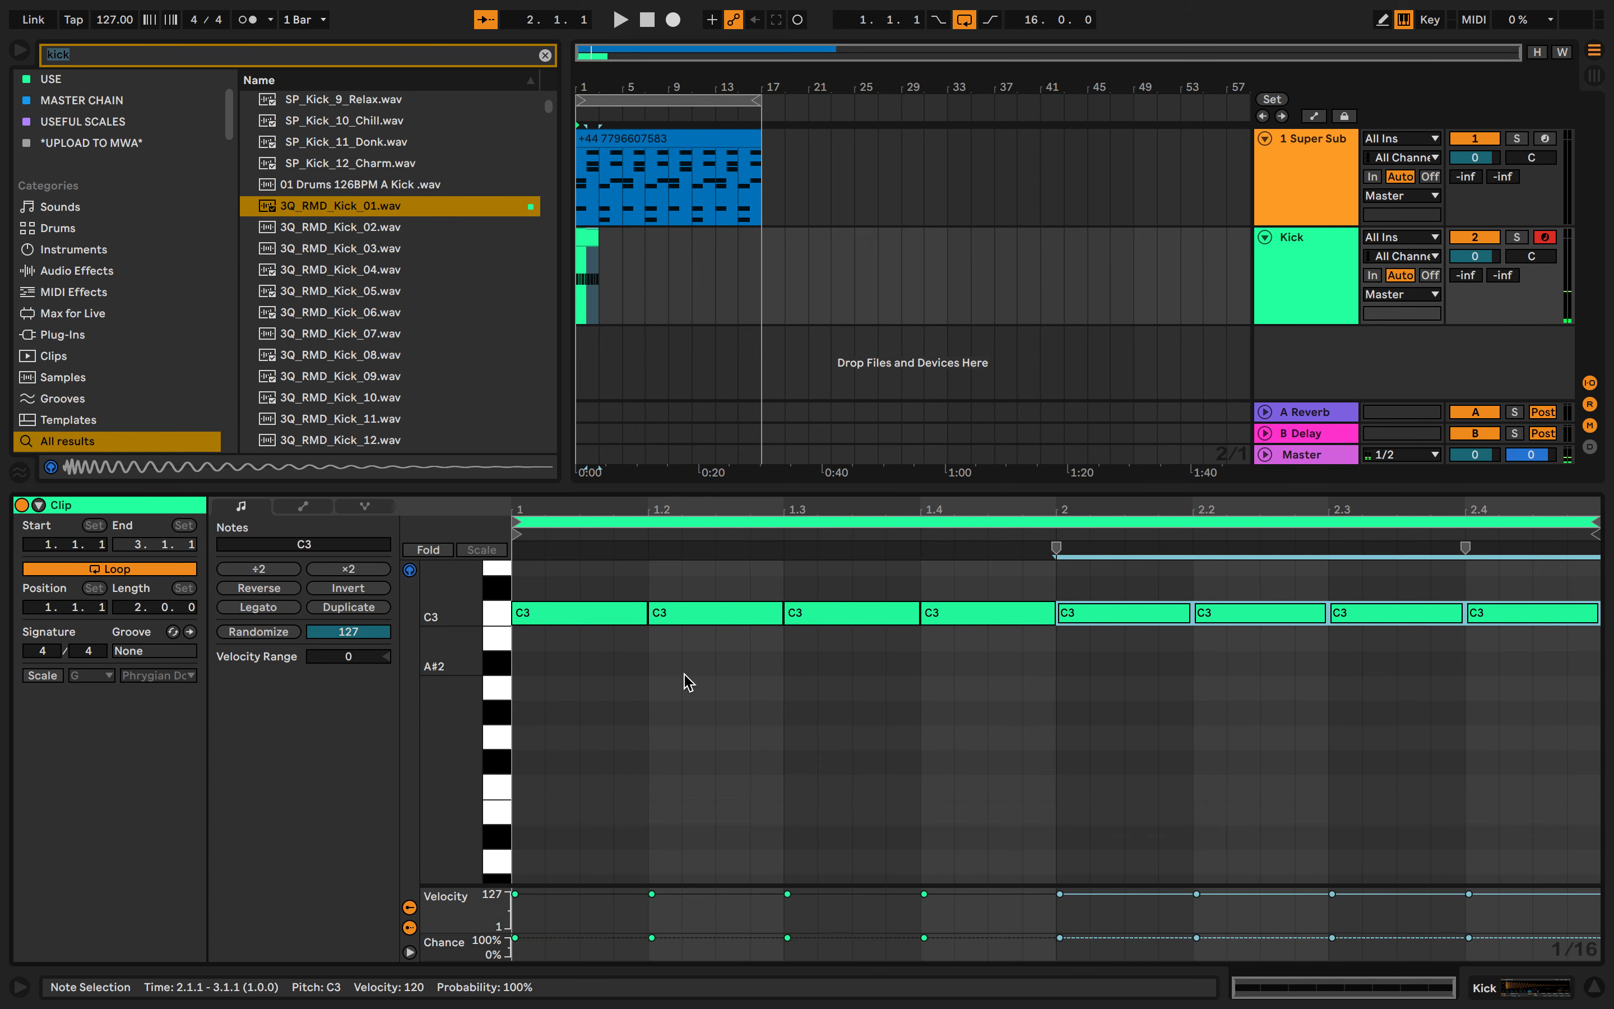
Shorten the C3 note at 2.4 to half a beat and duplicate it into the beat's second half
left_click(626, 620)
key("alt+Right")
key("alt+Right")
key("alt+Right")
key("alt+Right")
key("alt+Right")
key("alt+Right")
key("alt+Right")
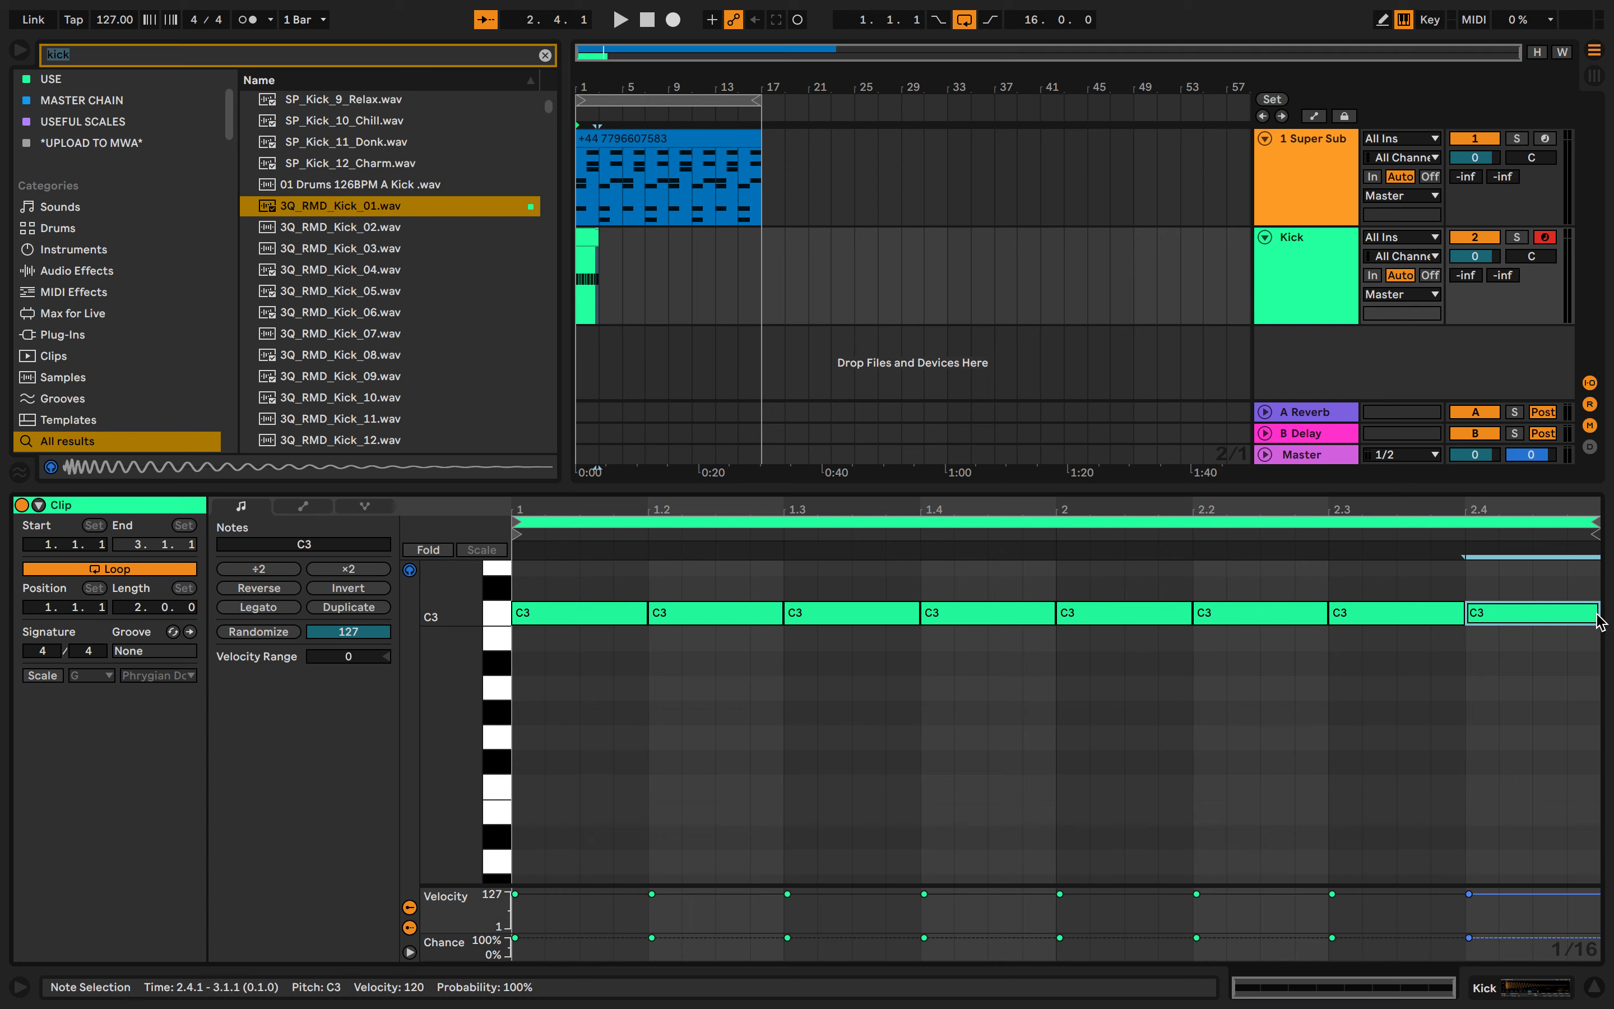
left_click_drag(1597, 613, 1531, 613)
key("super+d")
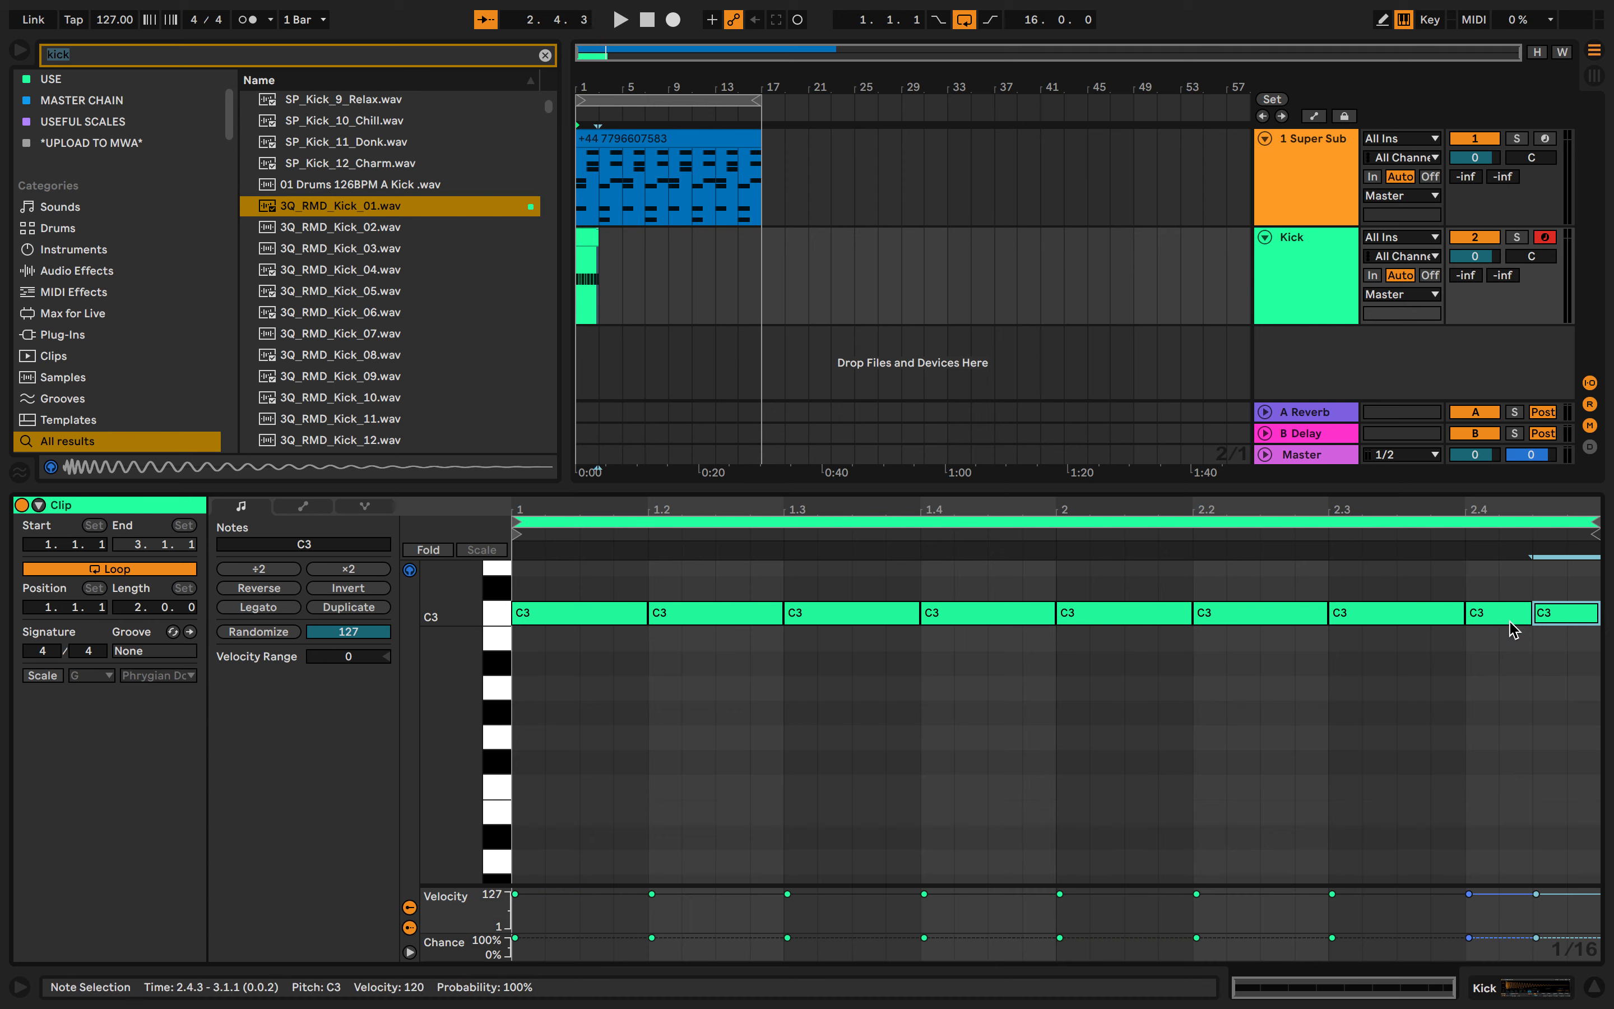
left_click(1511, 666)
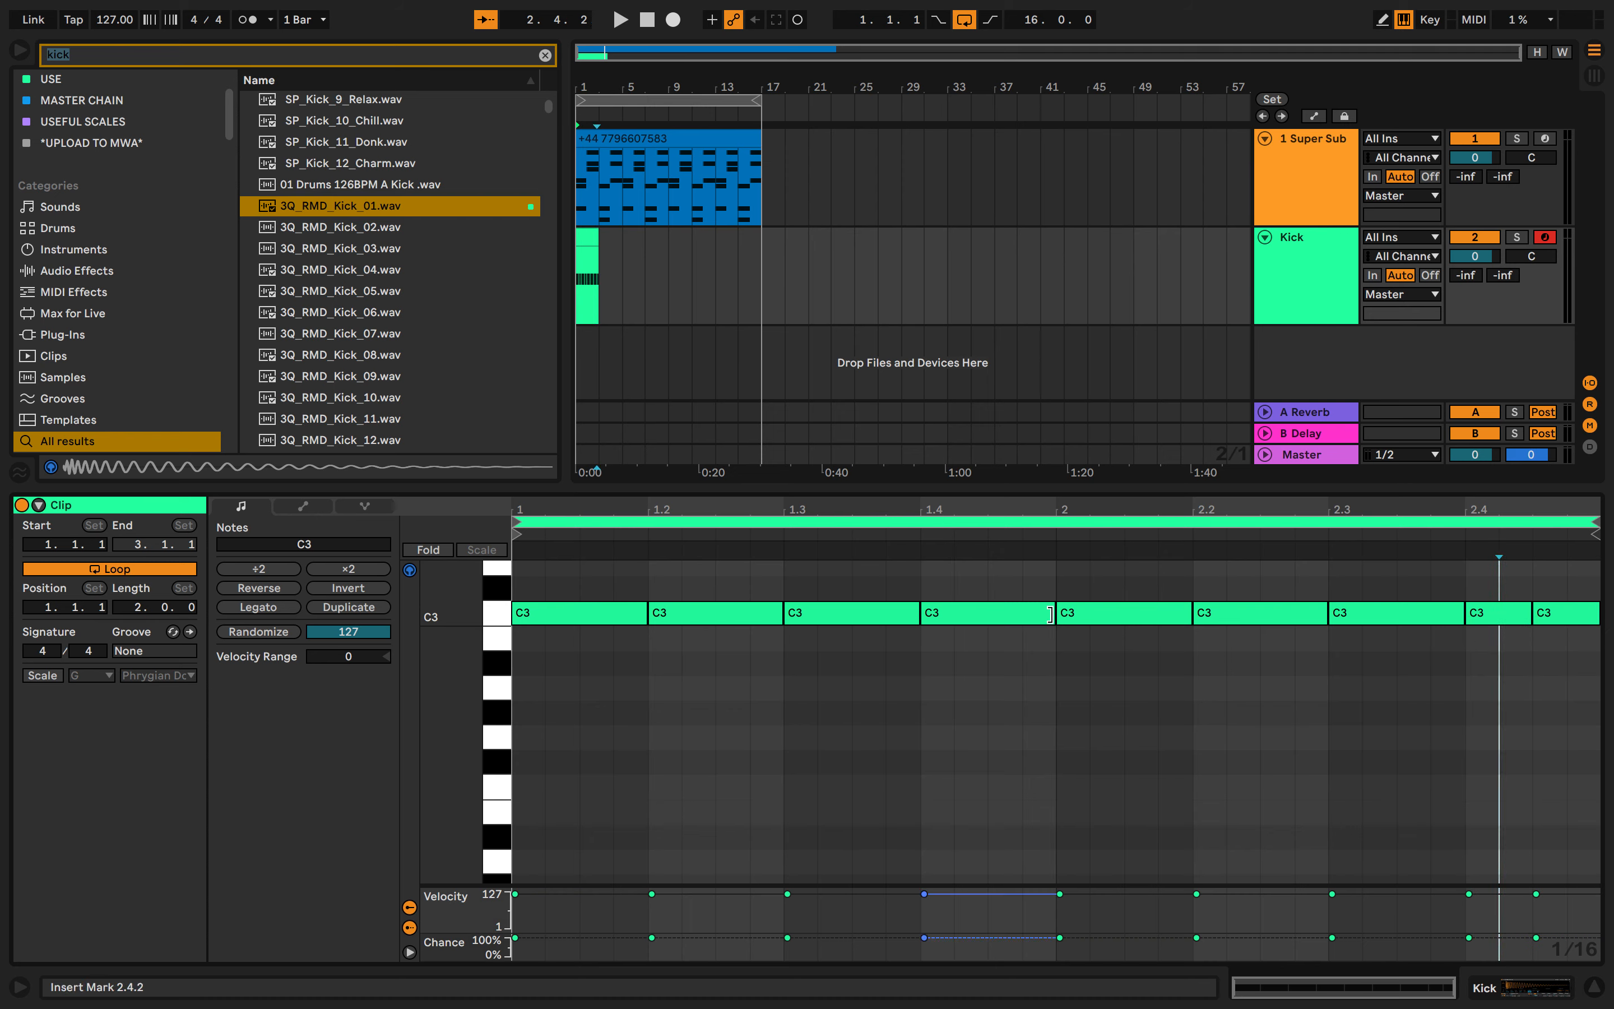
Shorten the C3 note at 1.4 to three sixteenths, ending at 1.4.4
left_click_drag(1053, 613, 1021, 613)
left_click(1015, 643)
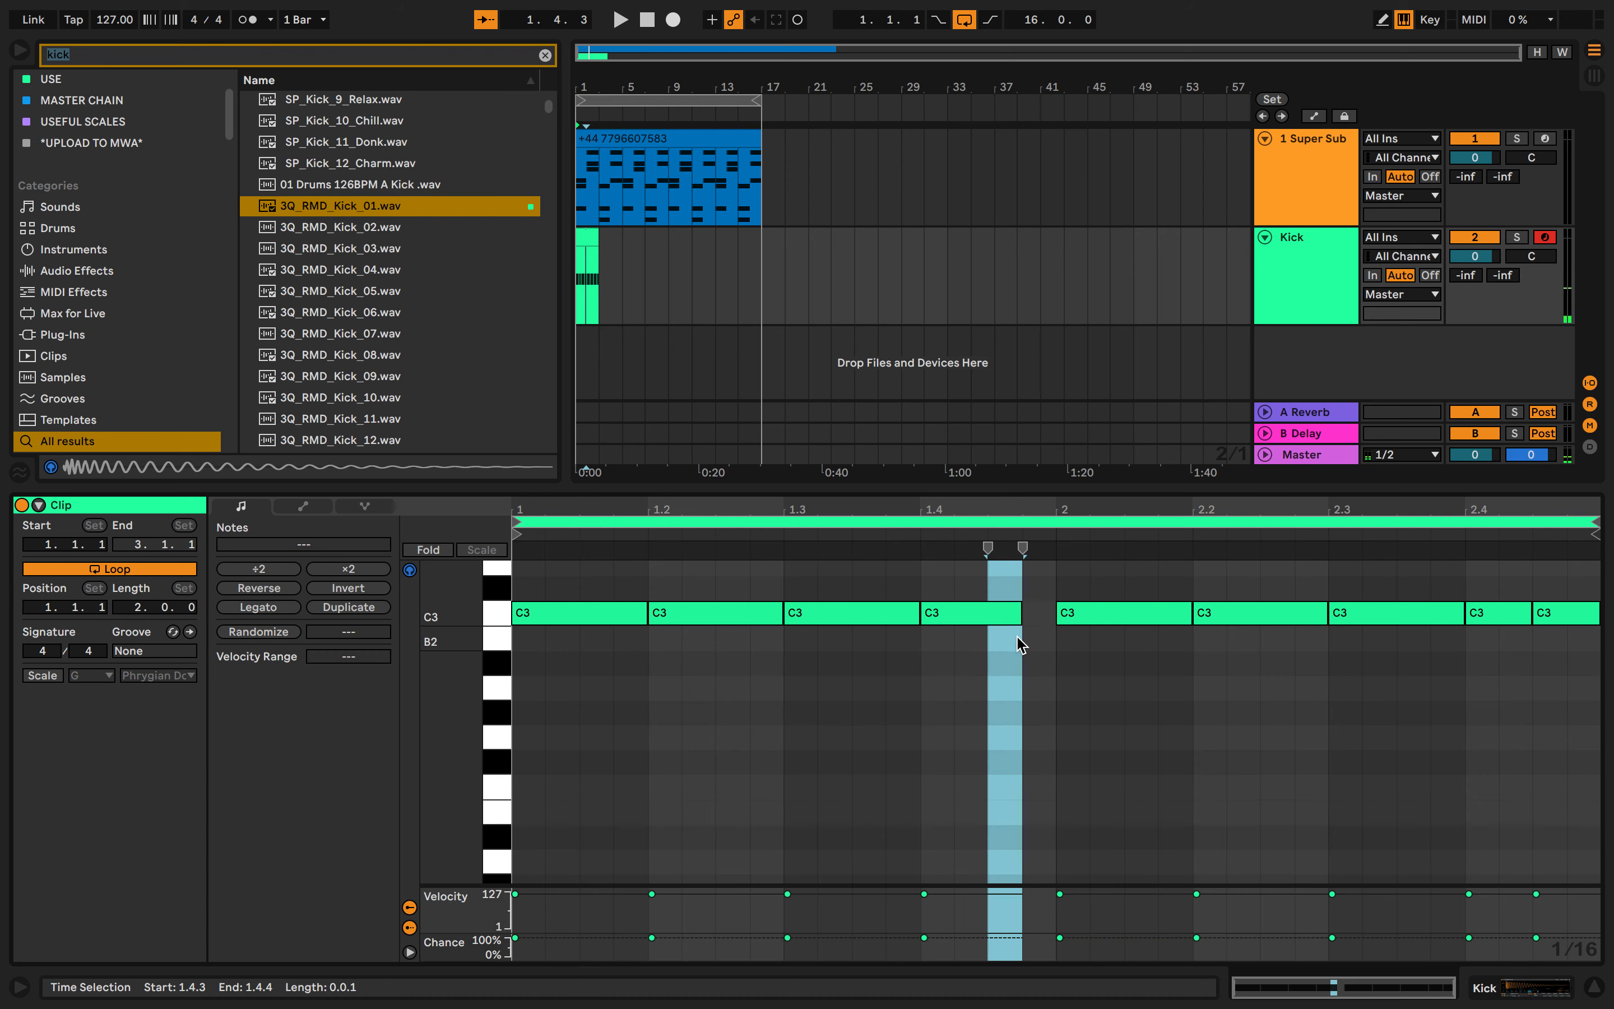
left_click(1020, 613)
mouse_move(1020, 612)
left_mouse_down()
mouse_move(1033, 615)
mouse_move(1021, 617)
left_mouse_up()
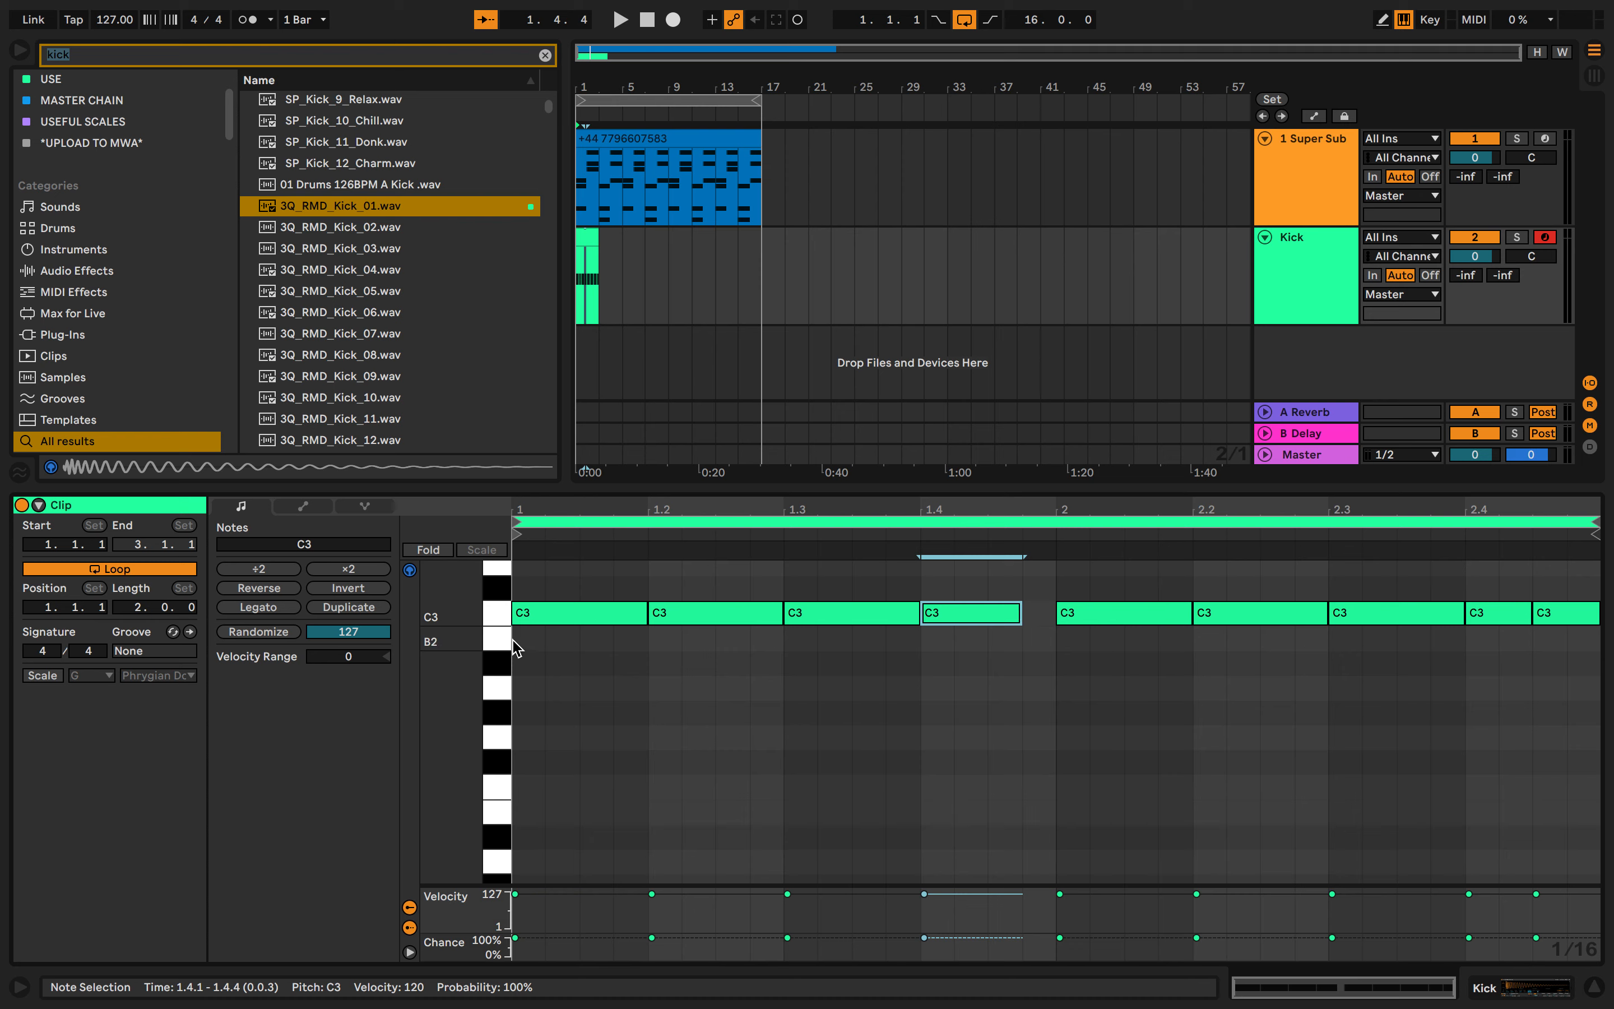
Play the two-bar kick pattern together with the bass from the clip's start
left_click(516, 645)
key("space")
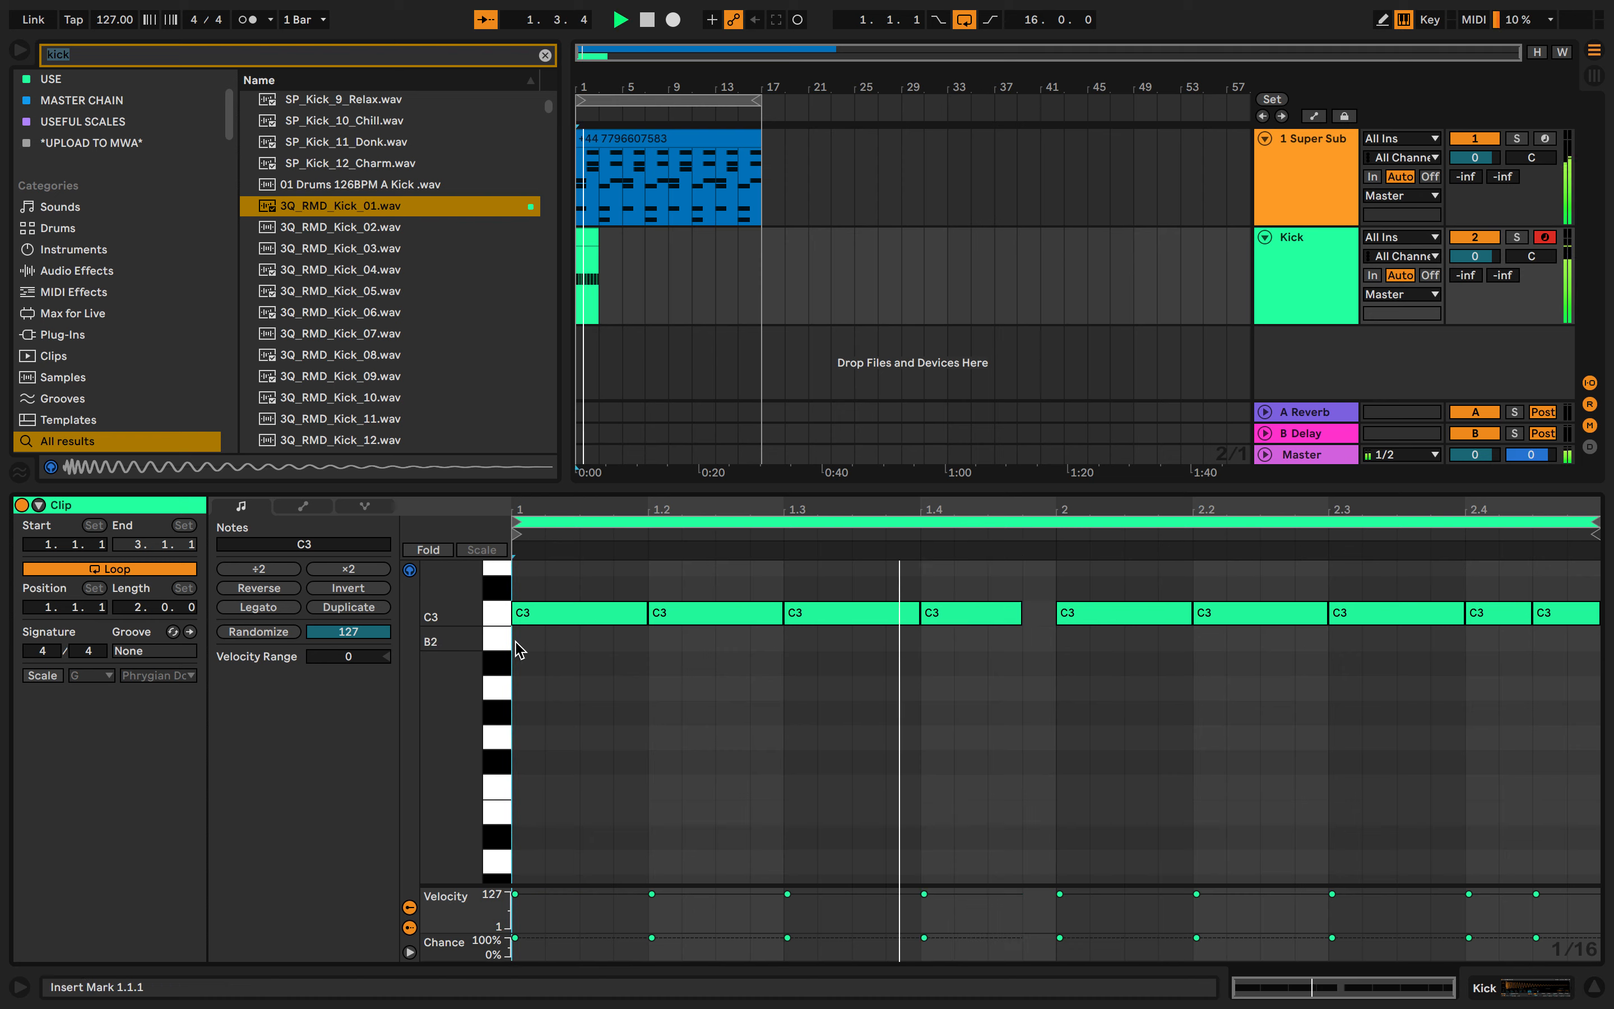
left_click(599, 236)
key("space")
Extend the kick clip to 16 bars, ending at bar 17, and rename it Kick
left_click_drag(599, 236, 764, 239)
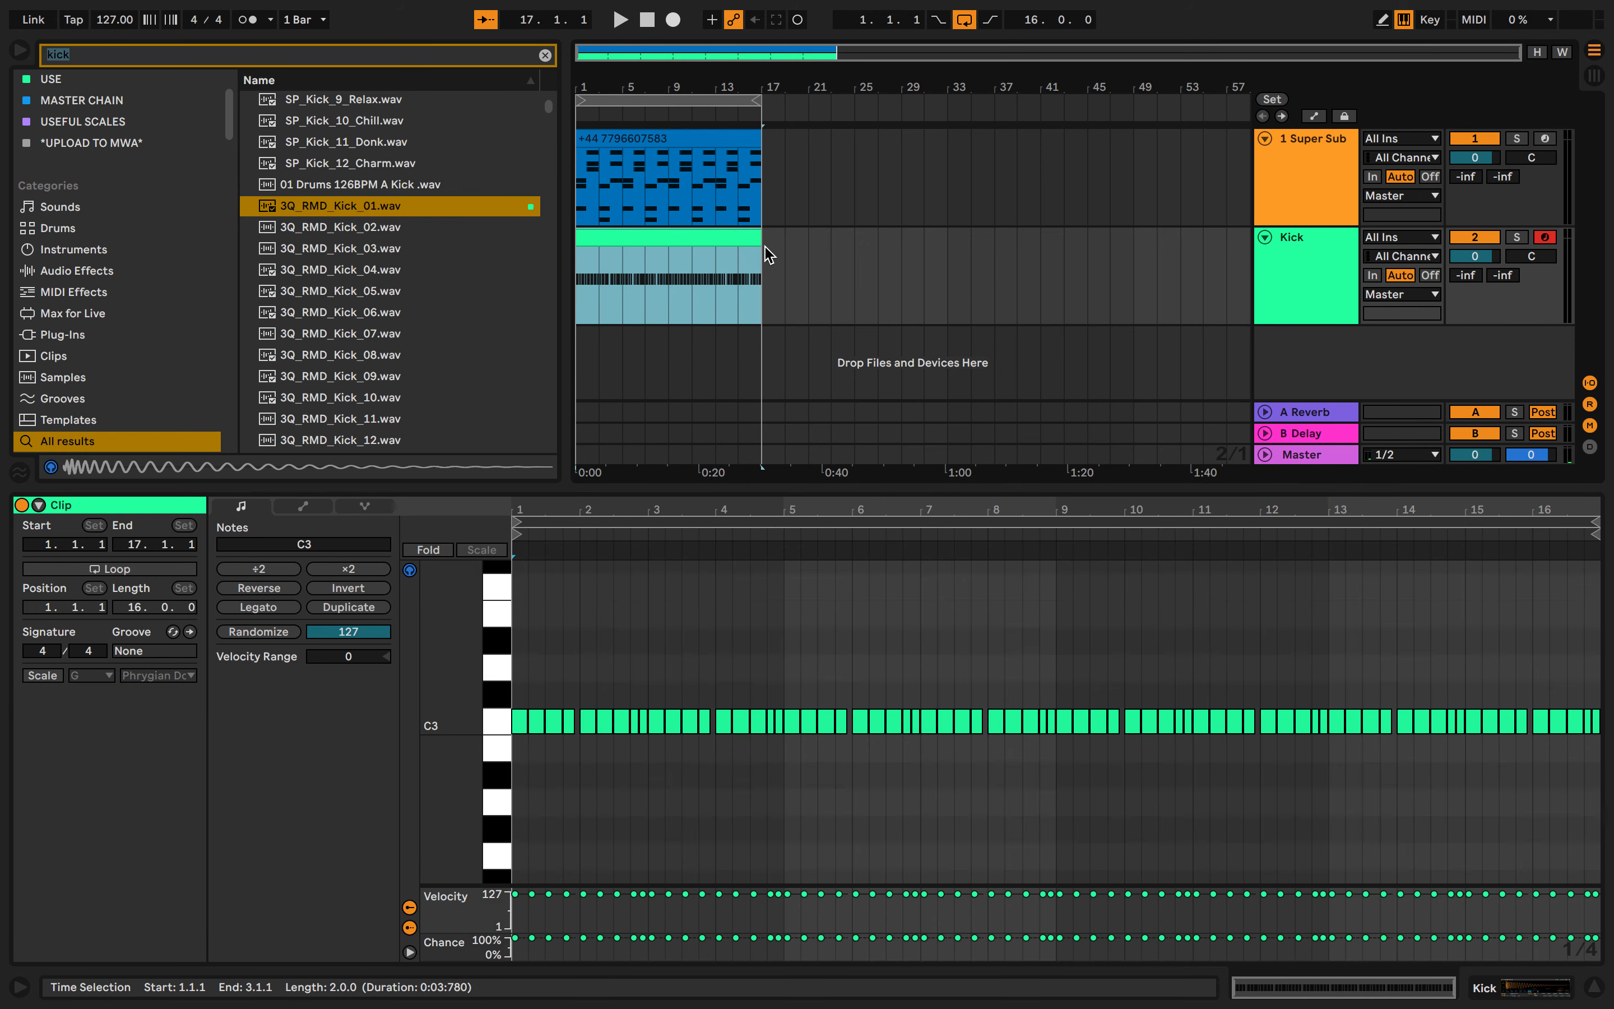
key("super+r")
type("Kick")
key("Return")
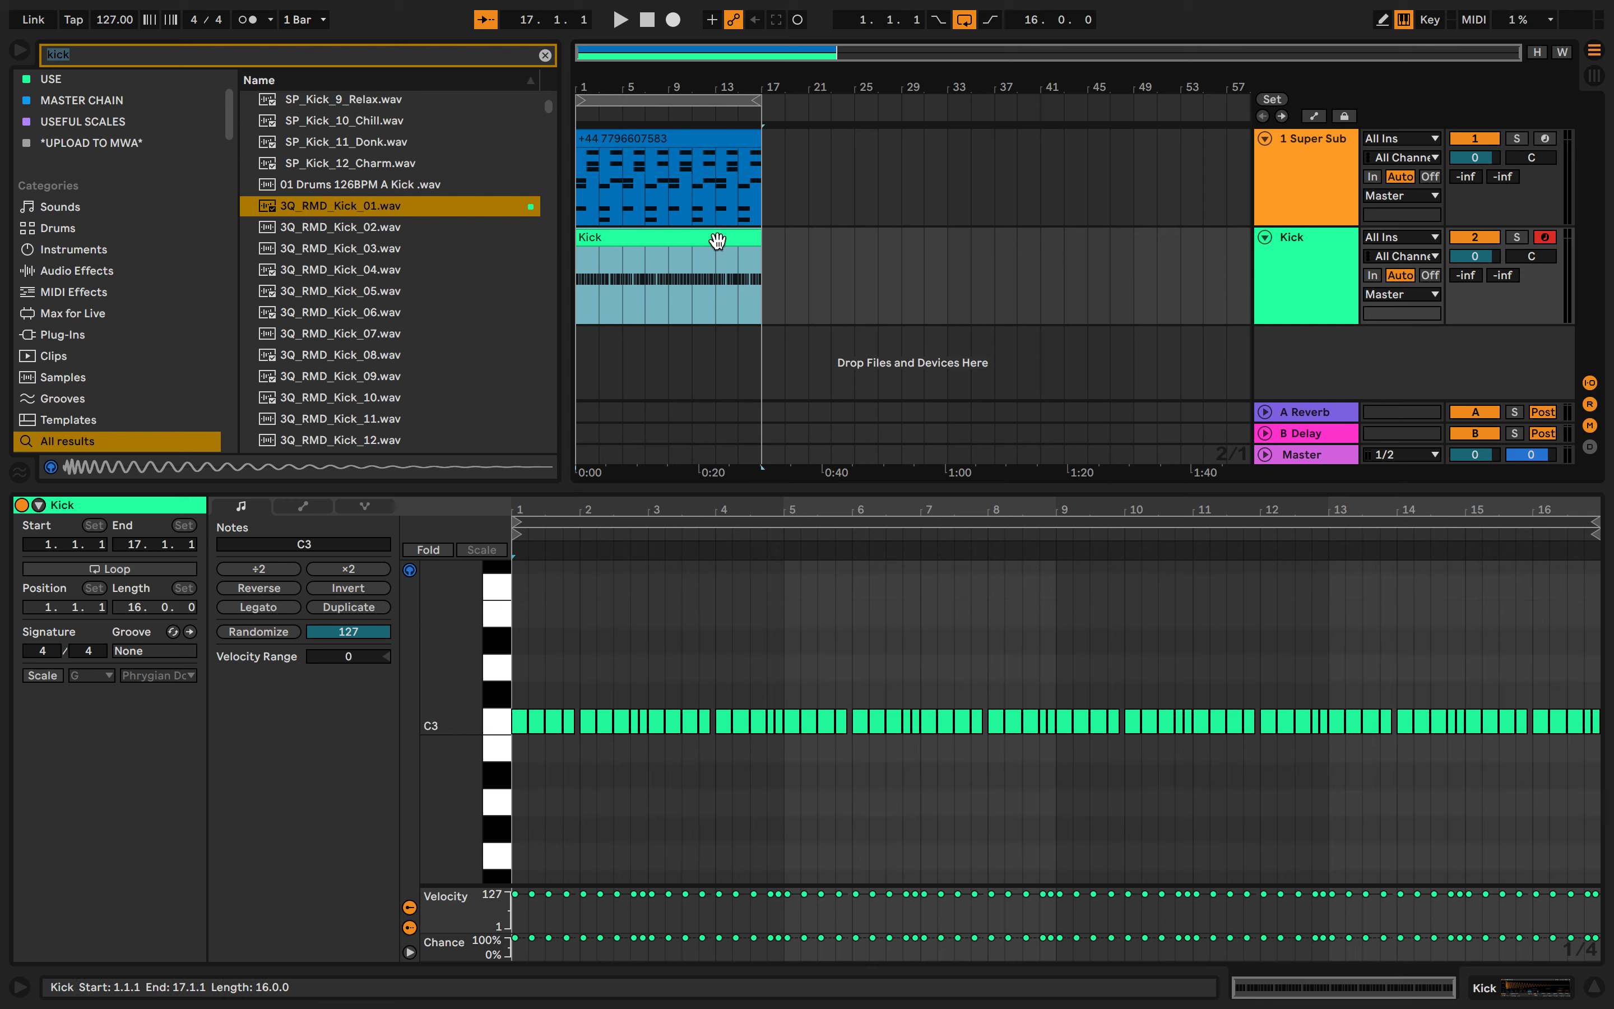
Play the bass and the extended kick clip from bar 1
left_click(579, 281)
key("space")
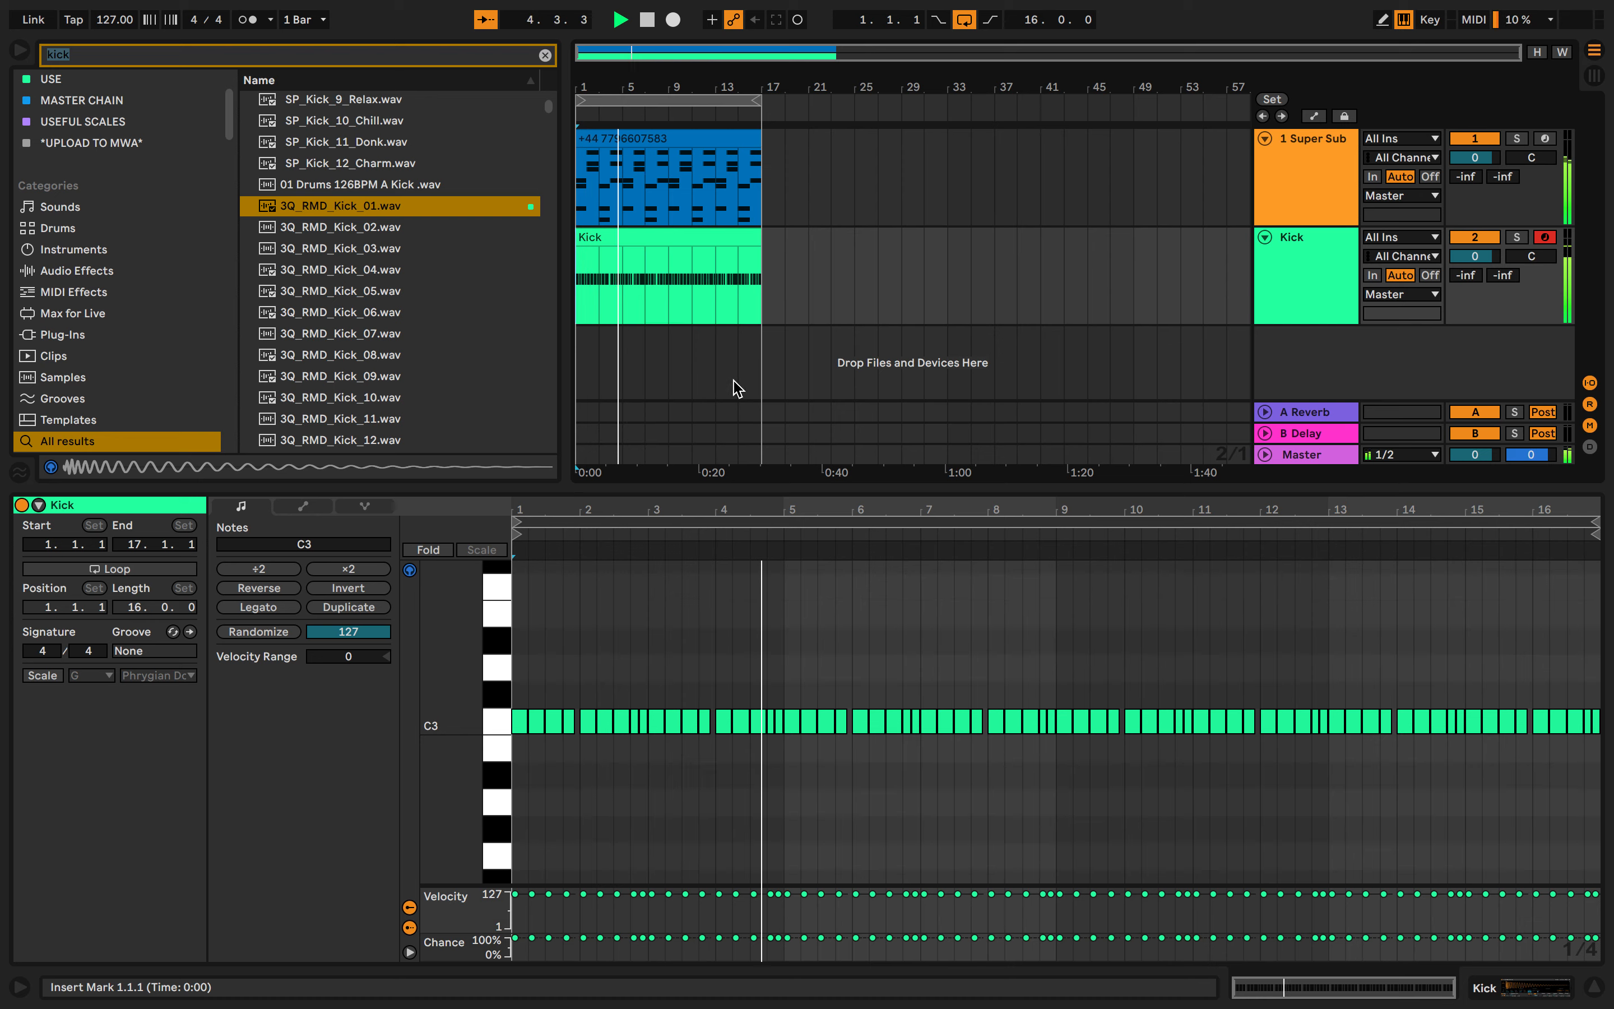
key("space")
Search the browser for "comp" and add the Compressor to the Super Sub track
key("BackSpace")
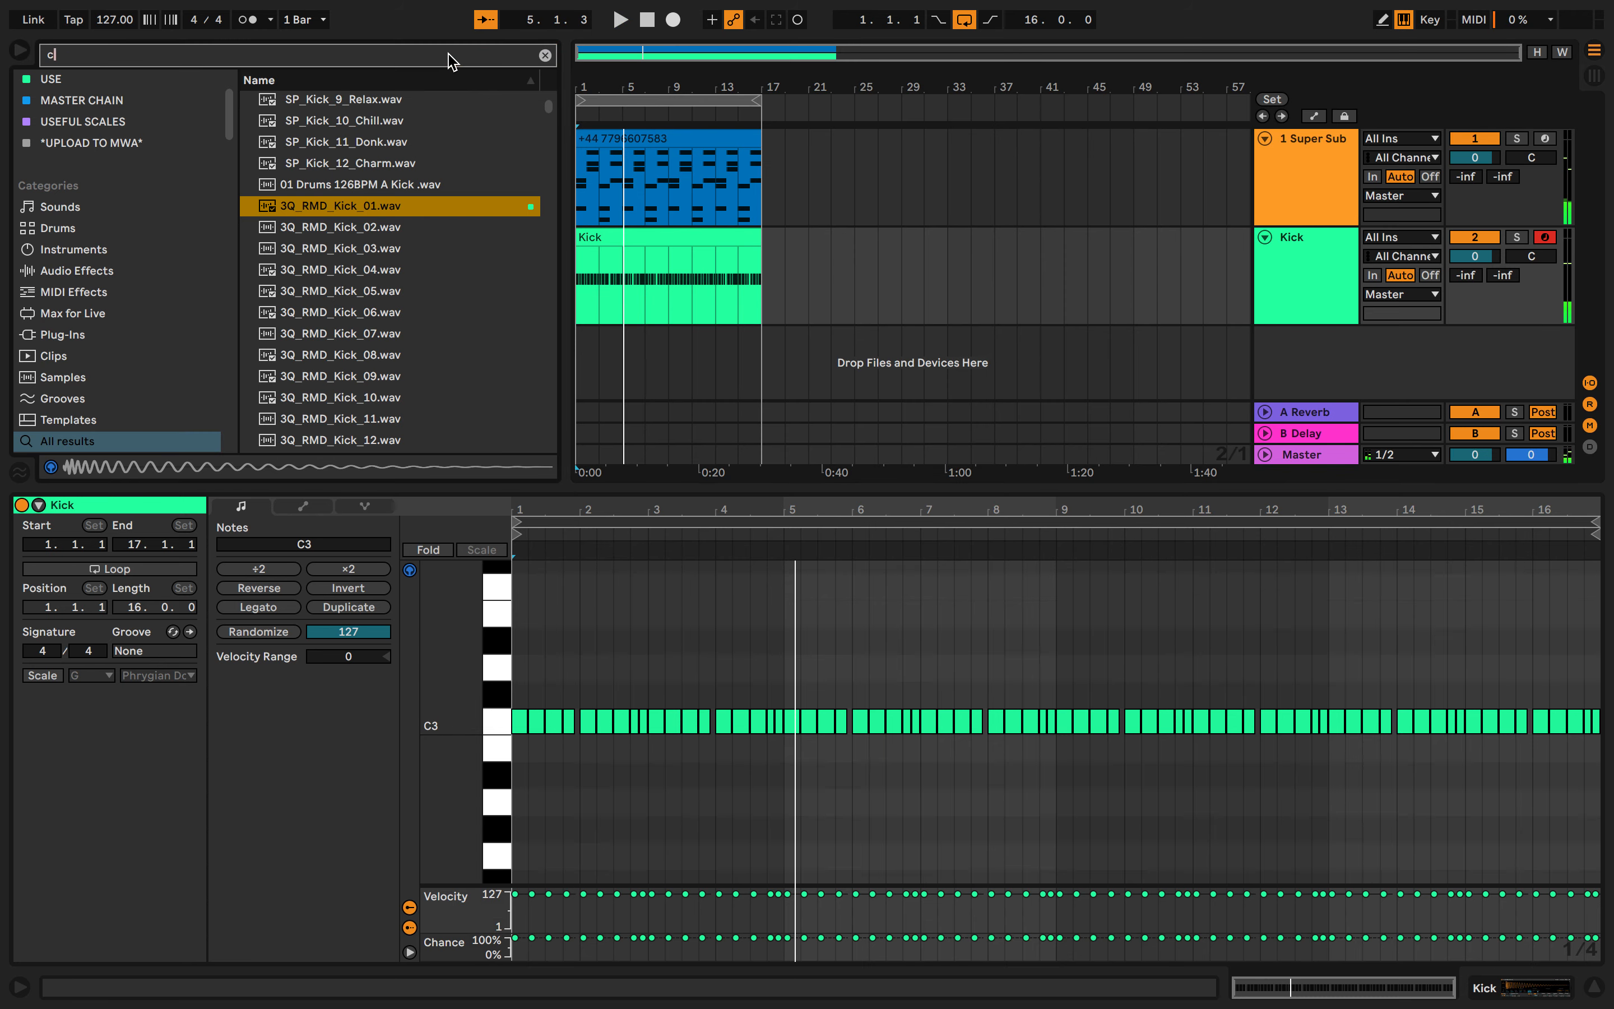
type("comp")
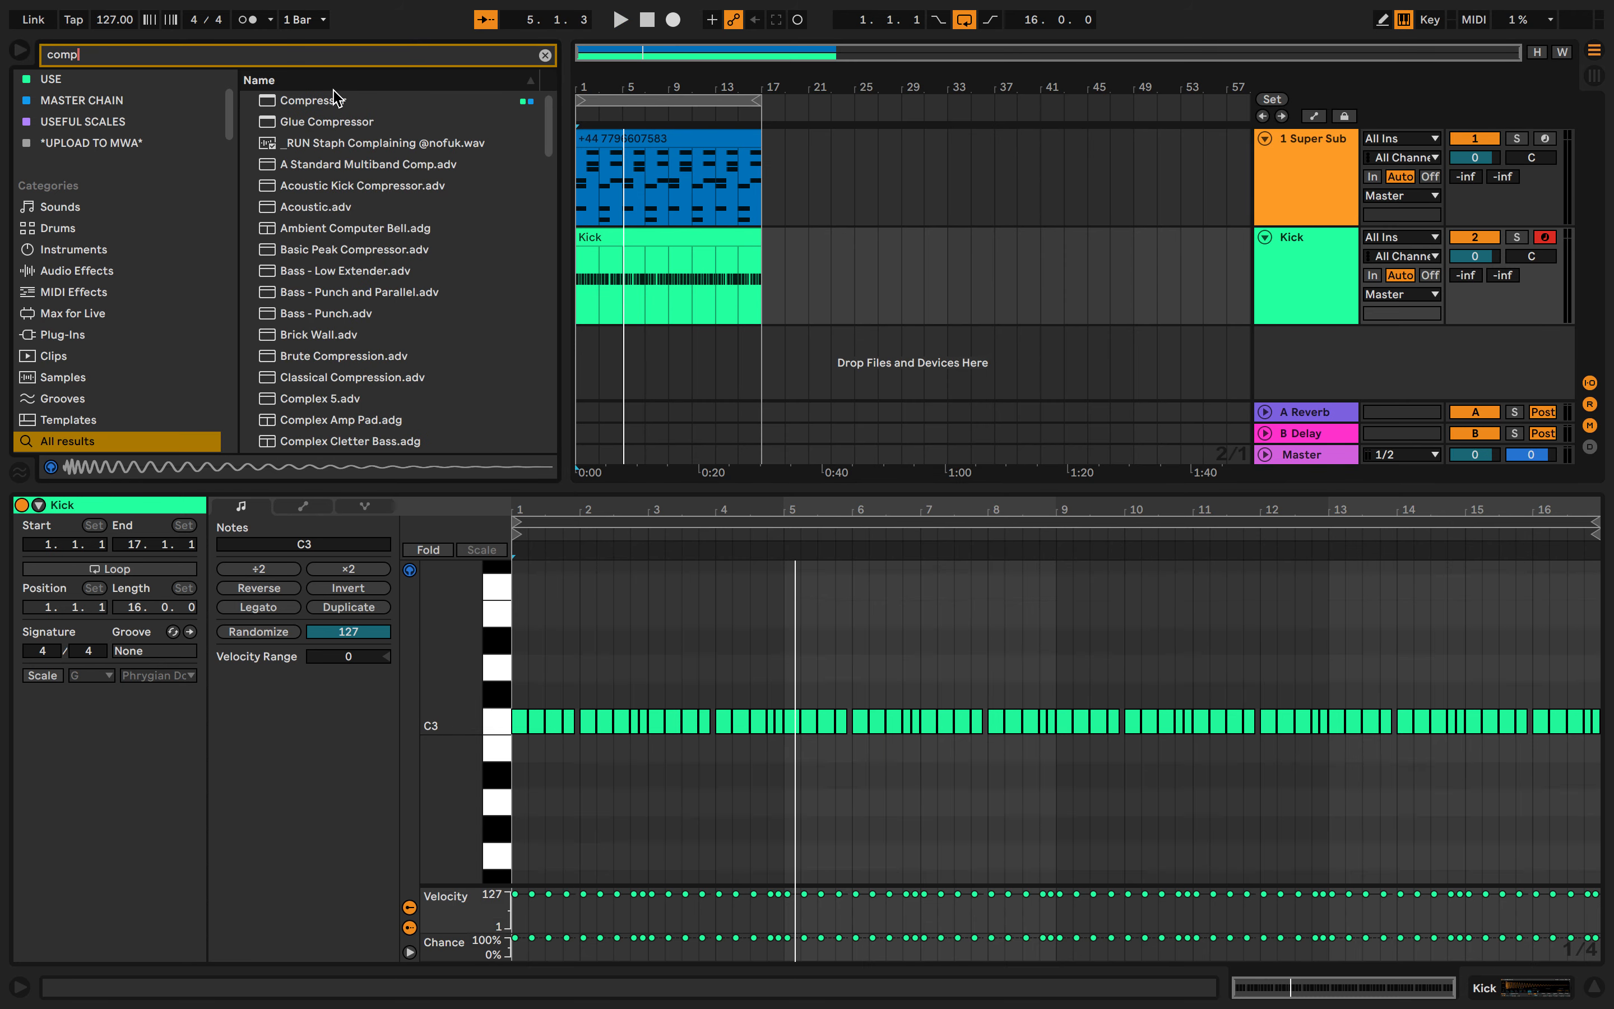
left_click(319, 99)
left_click_drag(708, 200, 707, 198)
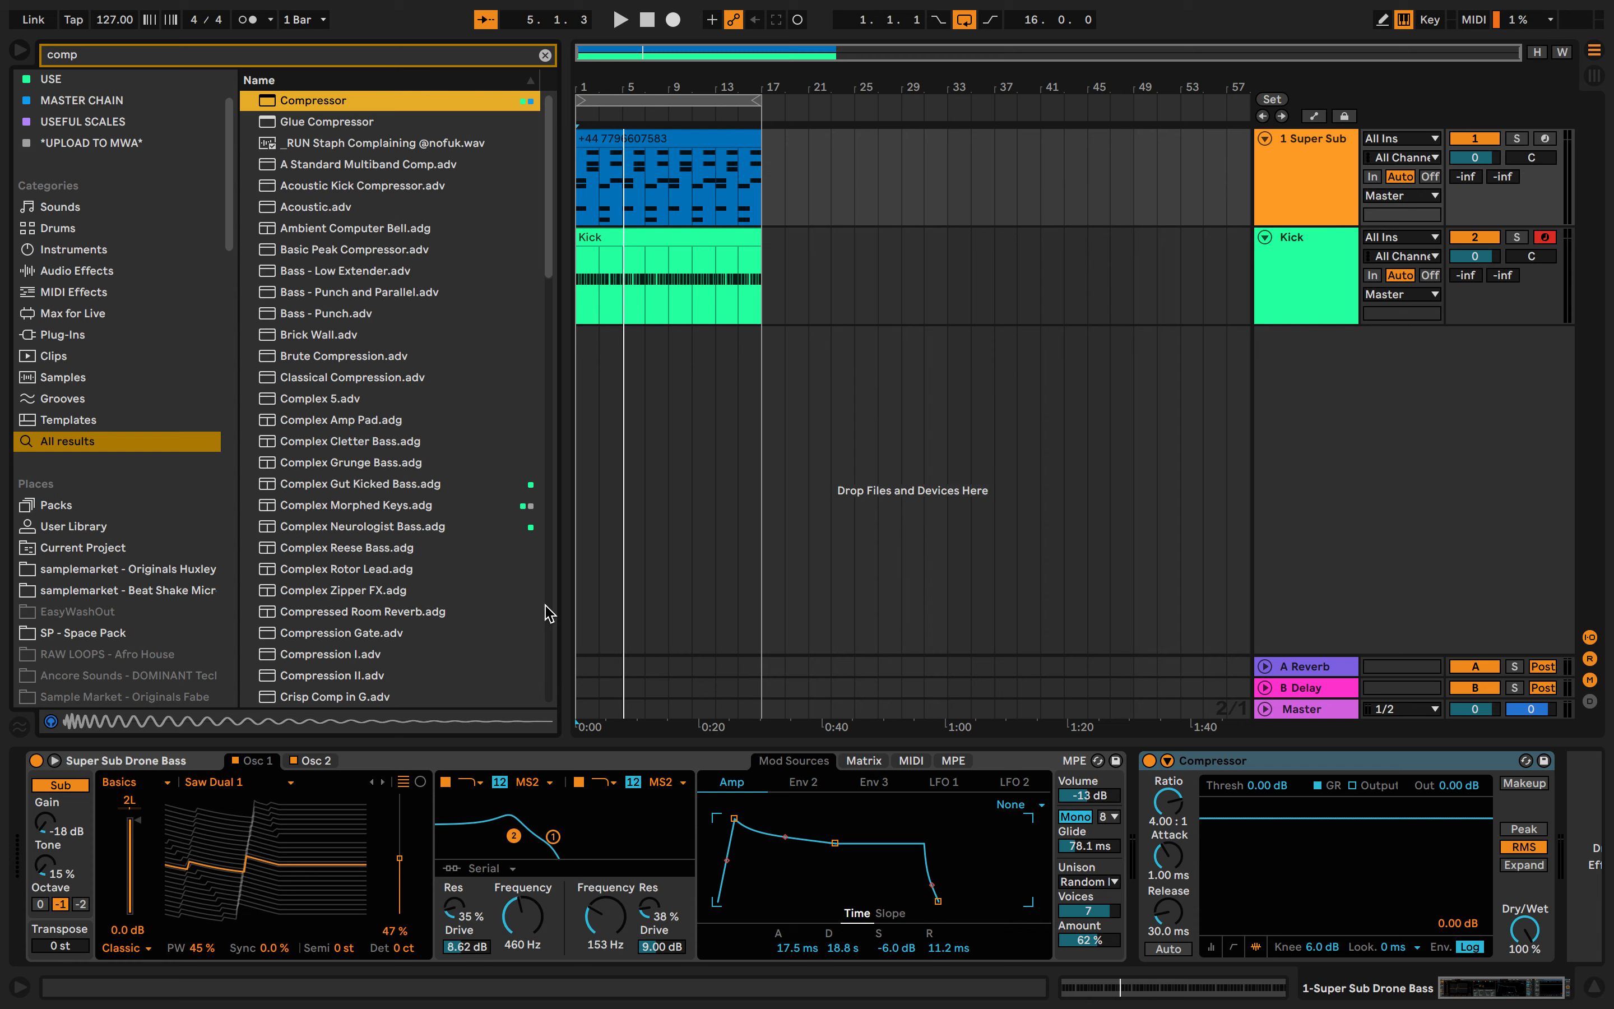
Enable the Compressor's sidechain with Kick, Post FX, as its audio source
left_click(1091, 762)
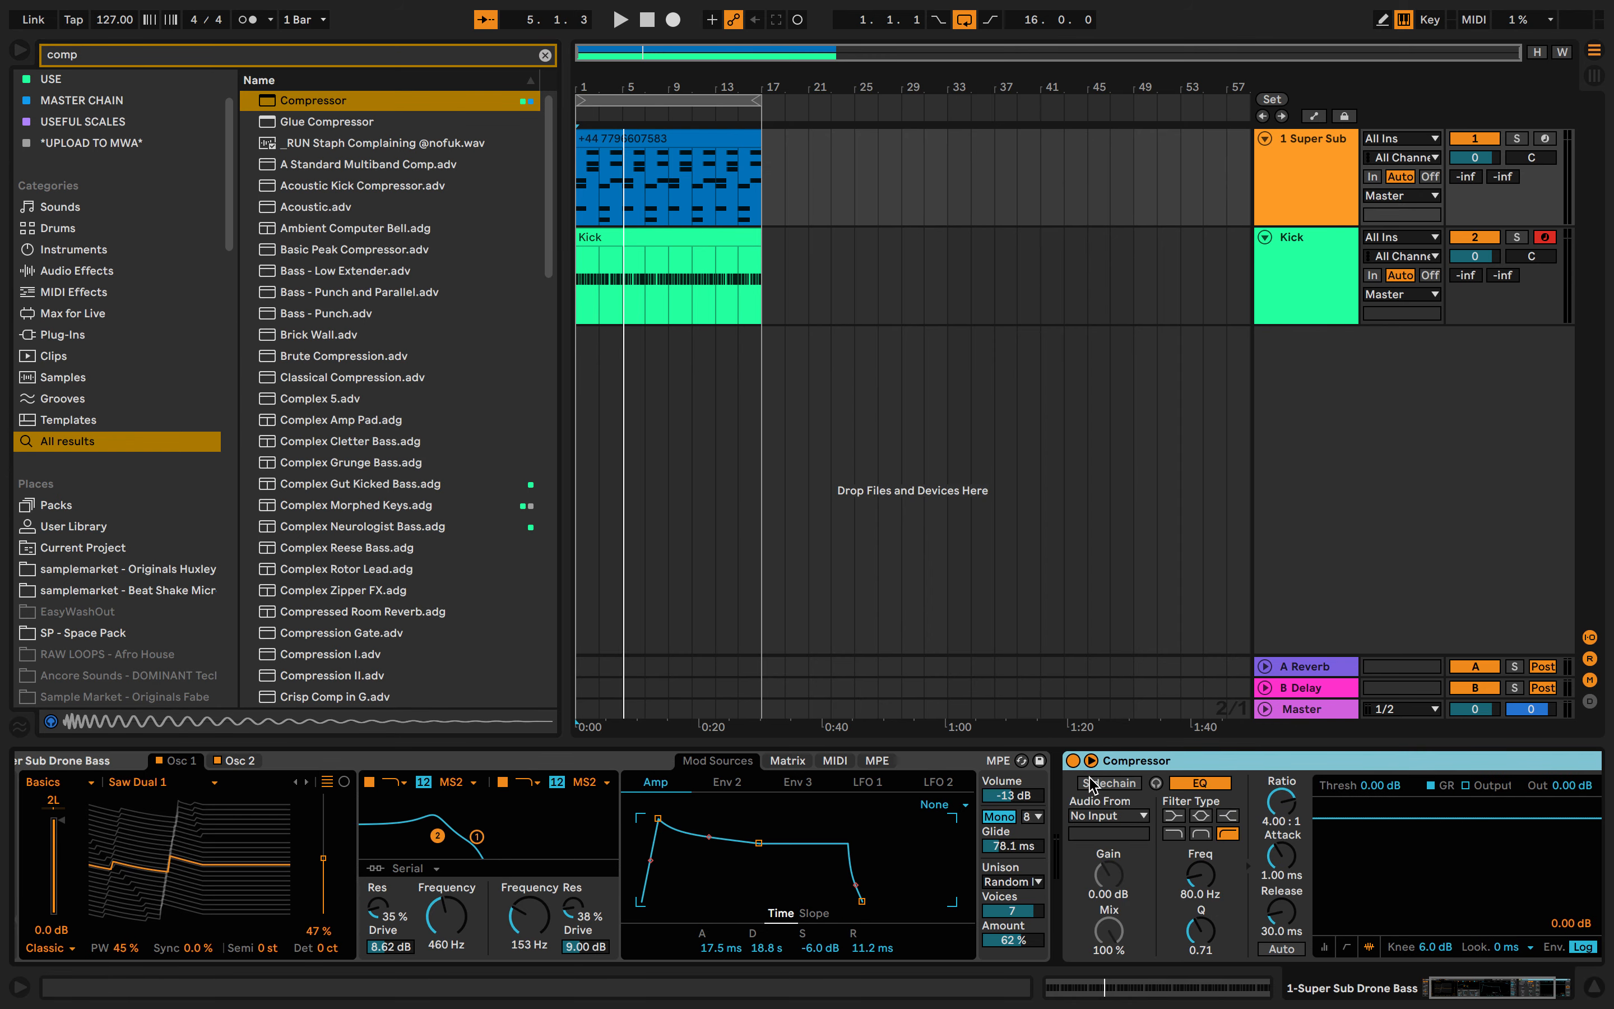
left_click(1097, 816)
left_click(1099, 854)
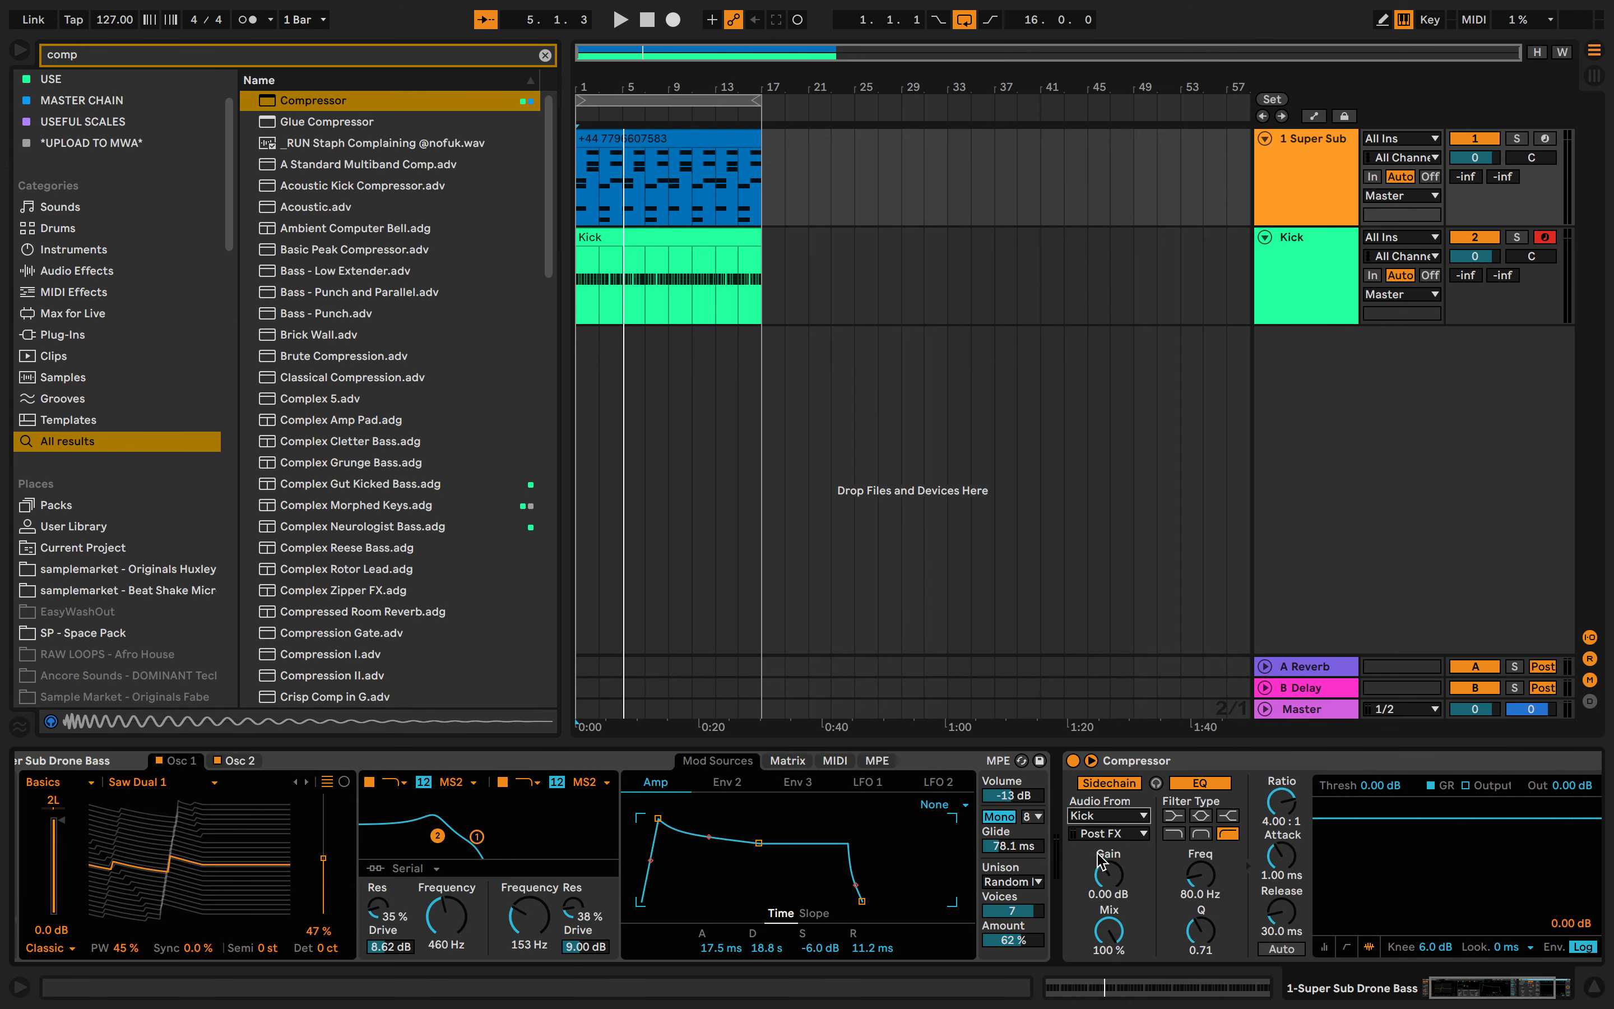
Switch the Compressor to its level-meter view and set the threshold to -31.0 dB during playback
left_click(1325, 945)
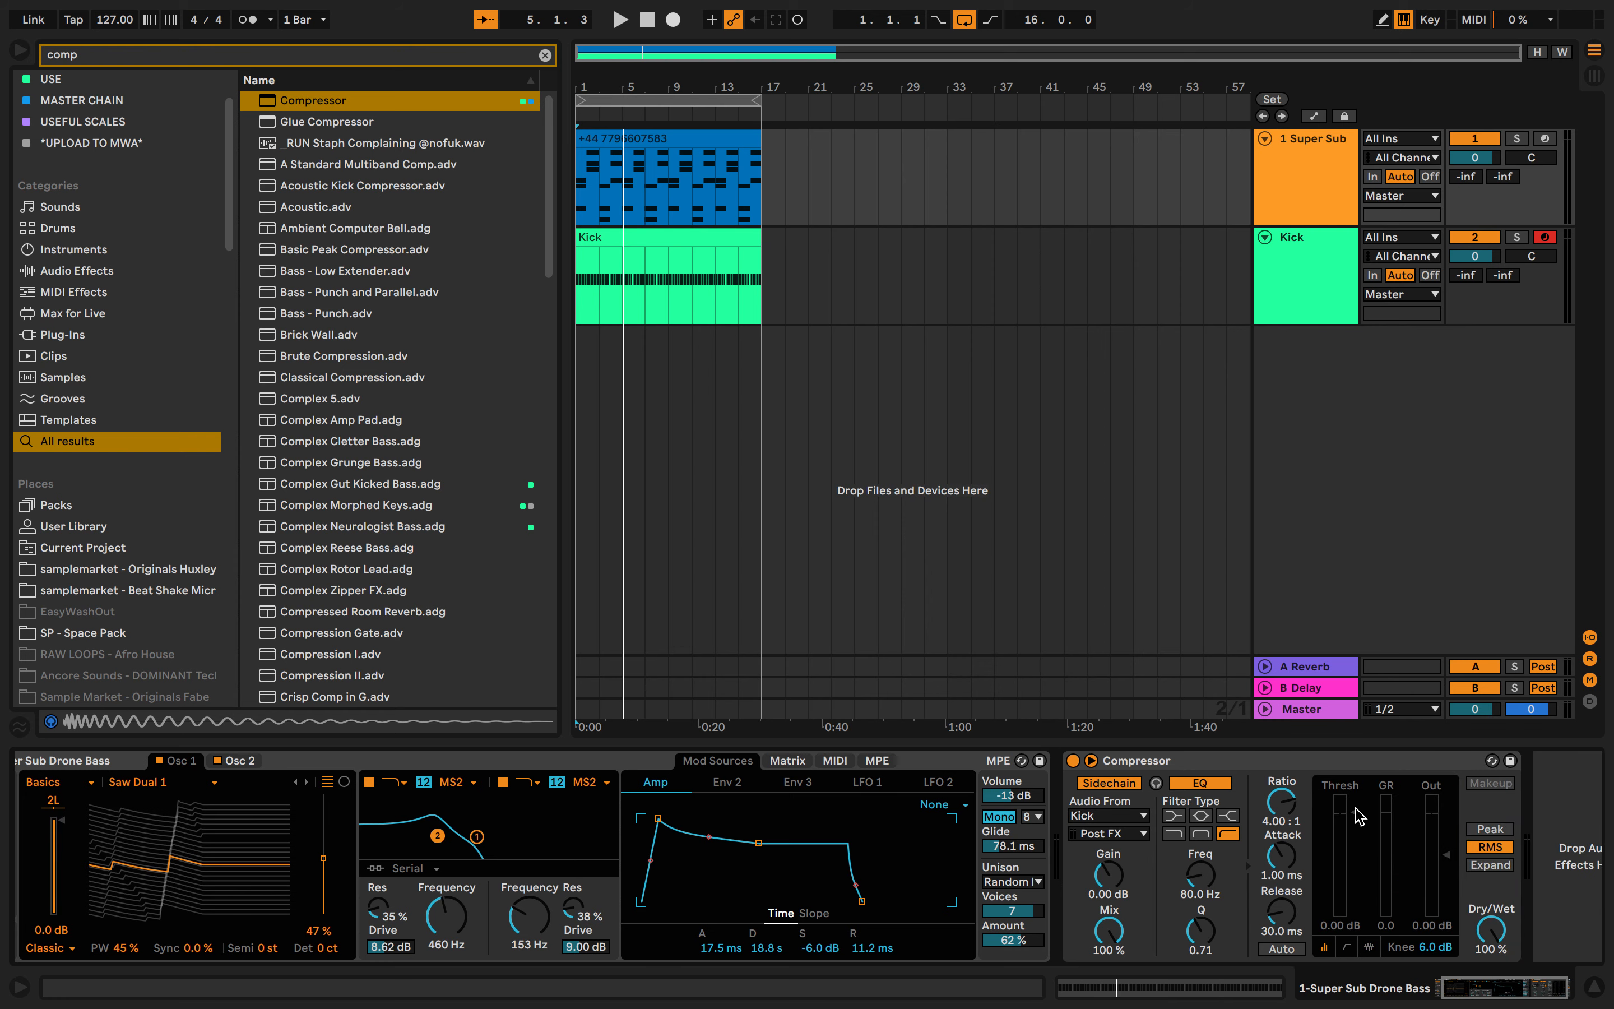
key("space")
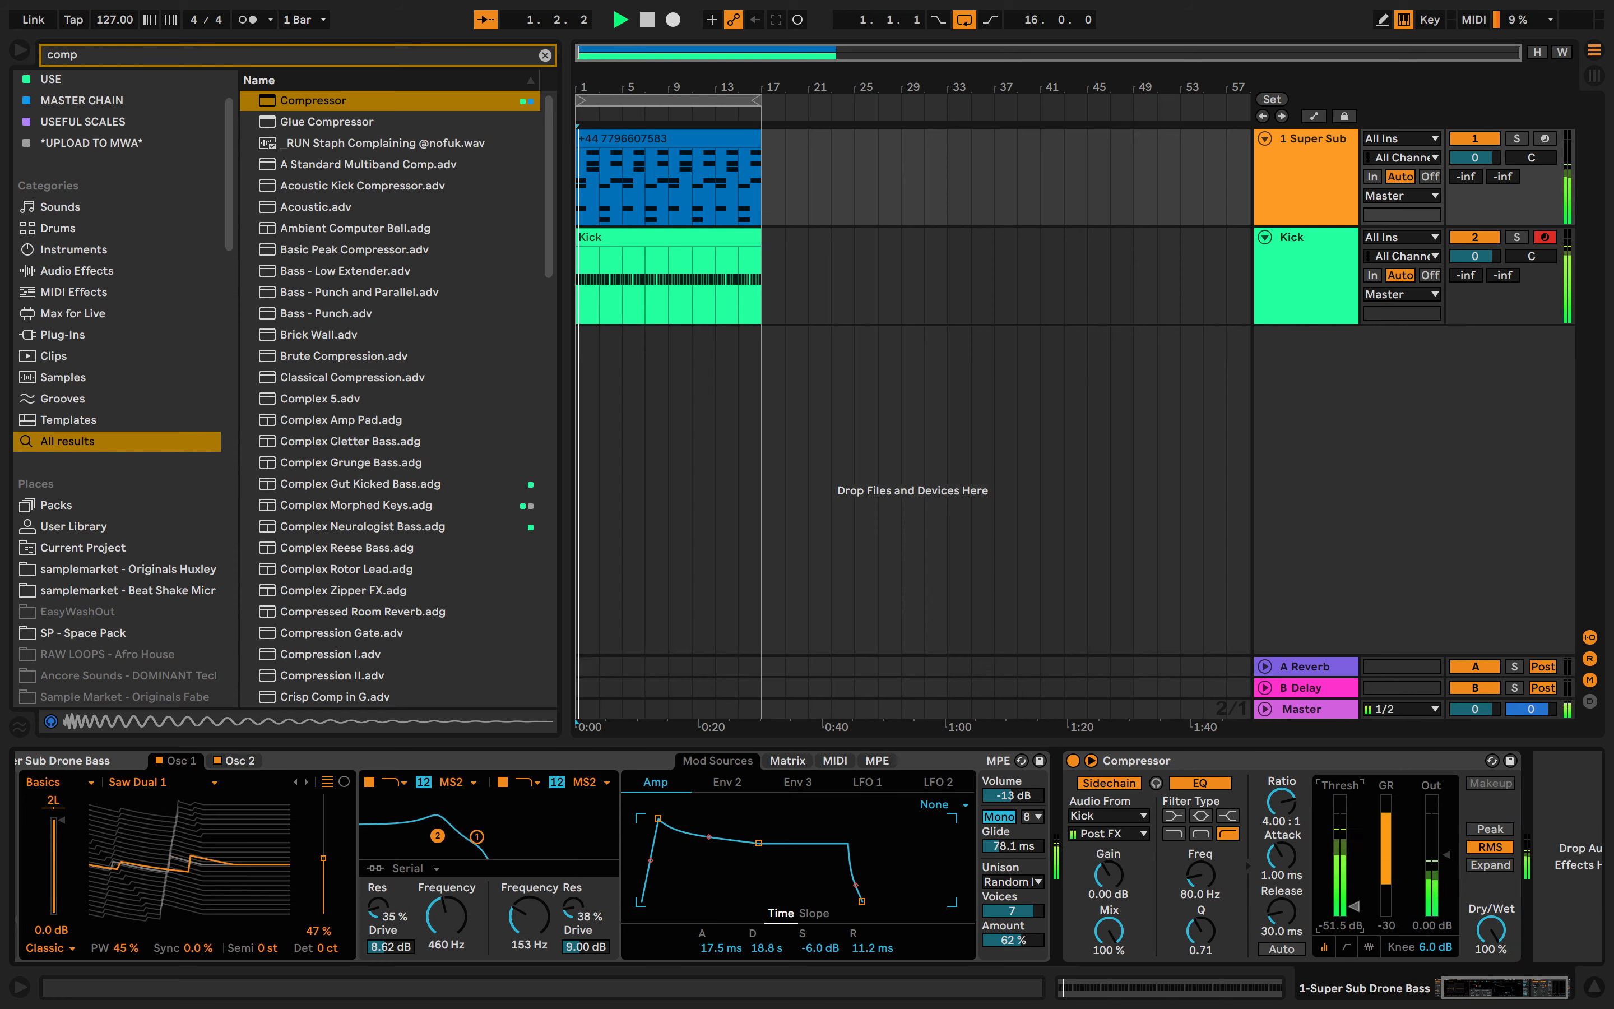
left_click_drag(1353, 894, 1354, 888)
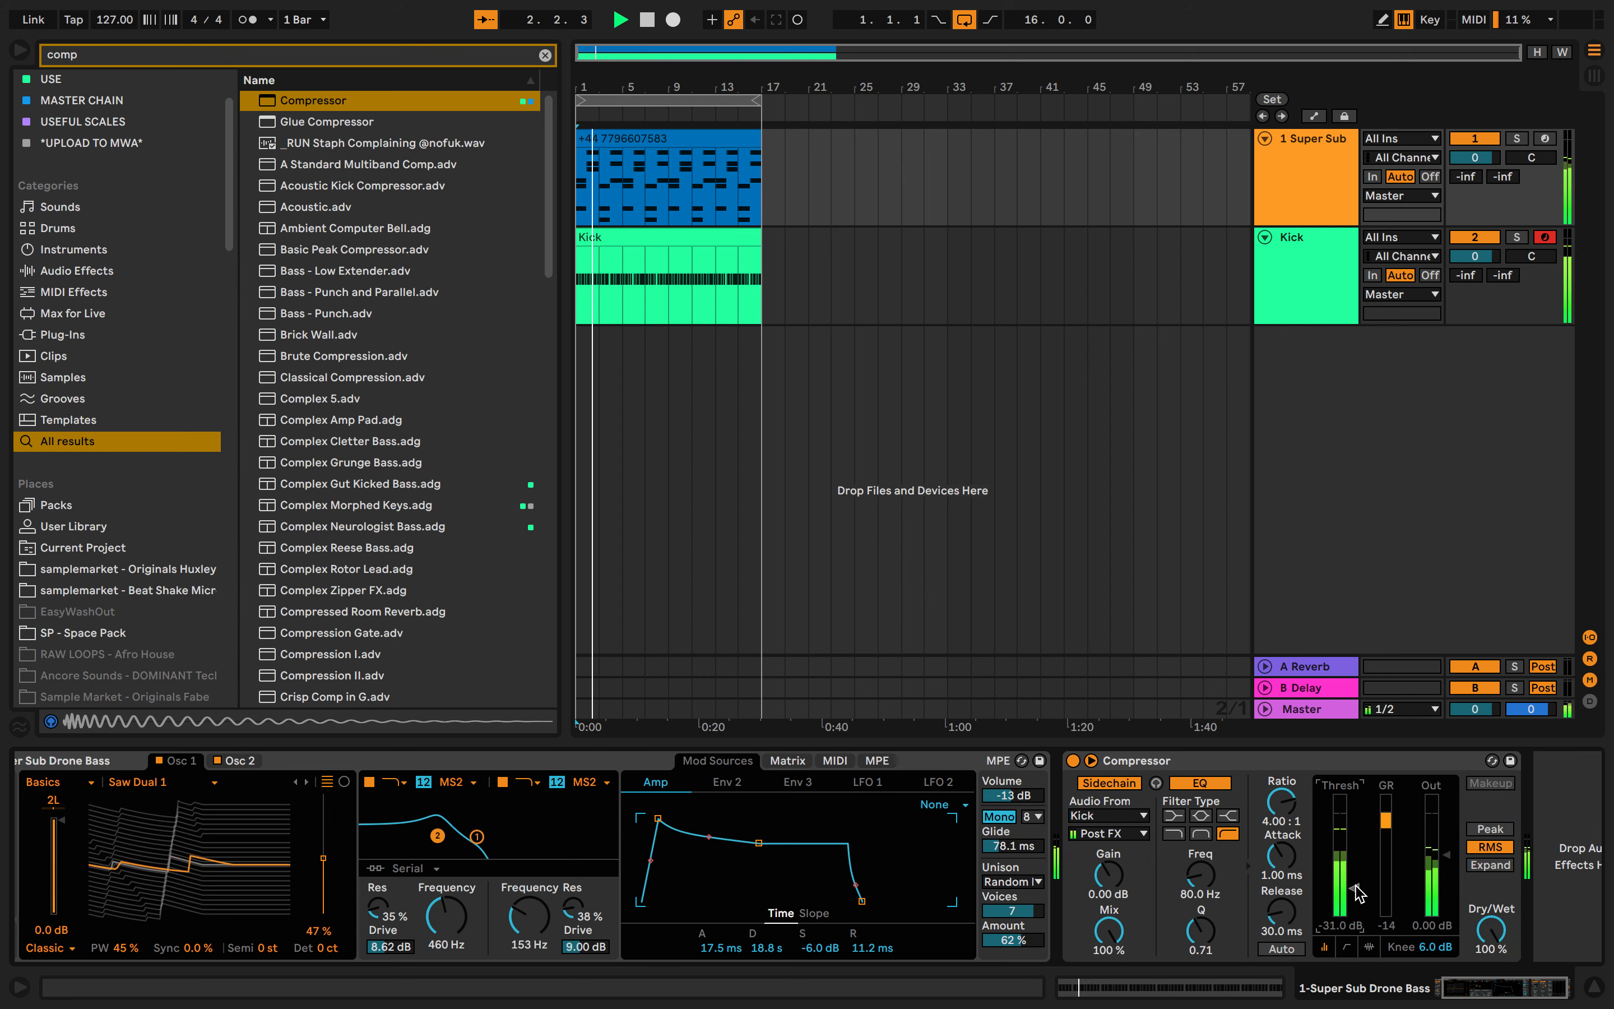
Set the Compressor's sidechain filter frequency to 30.0 Hz, attack to 3.46 ms, ratio to inf:1 and release to 5.21 ms
left_click_drag(1204, 875, 1204, 898)
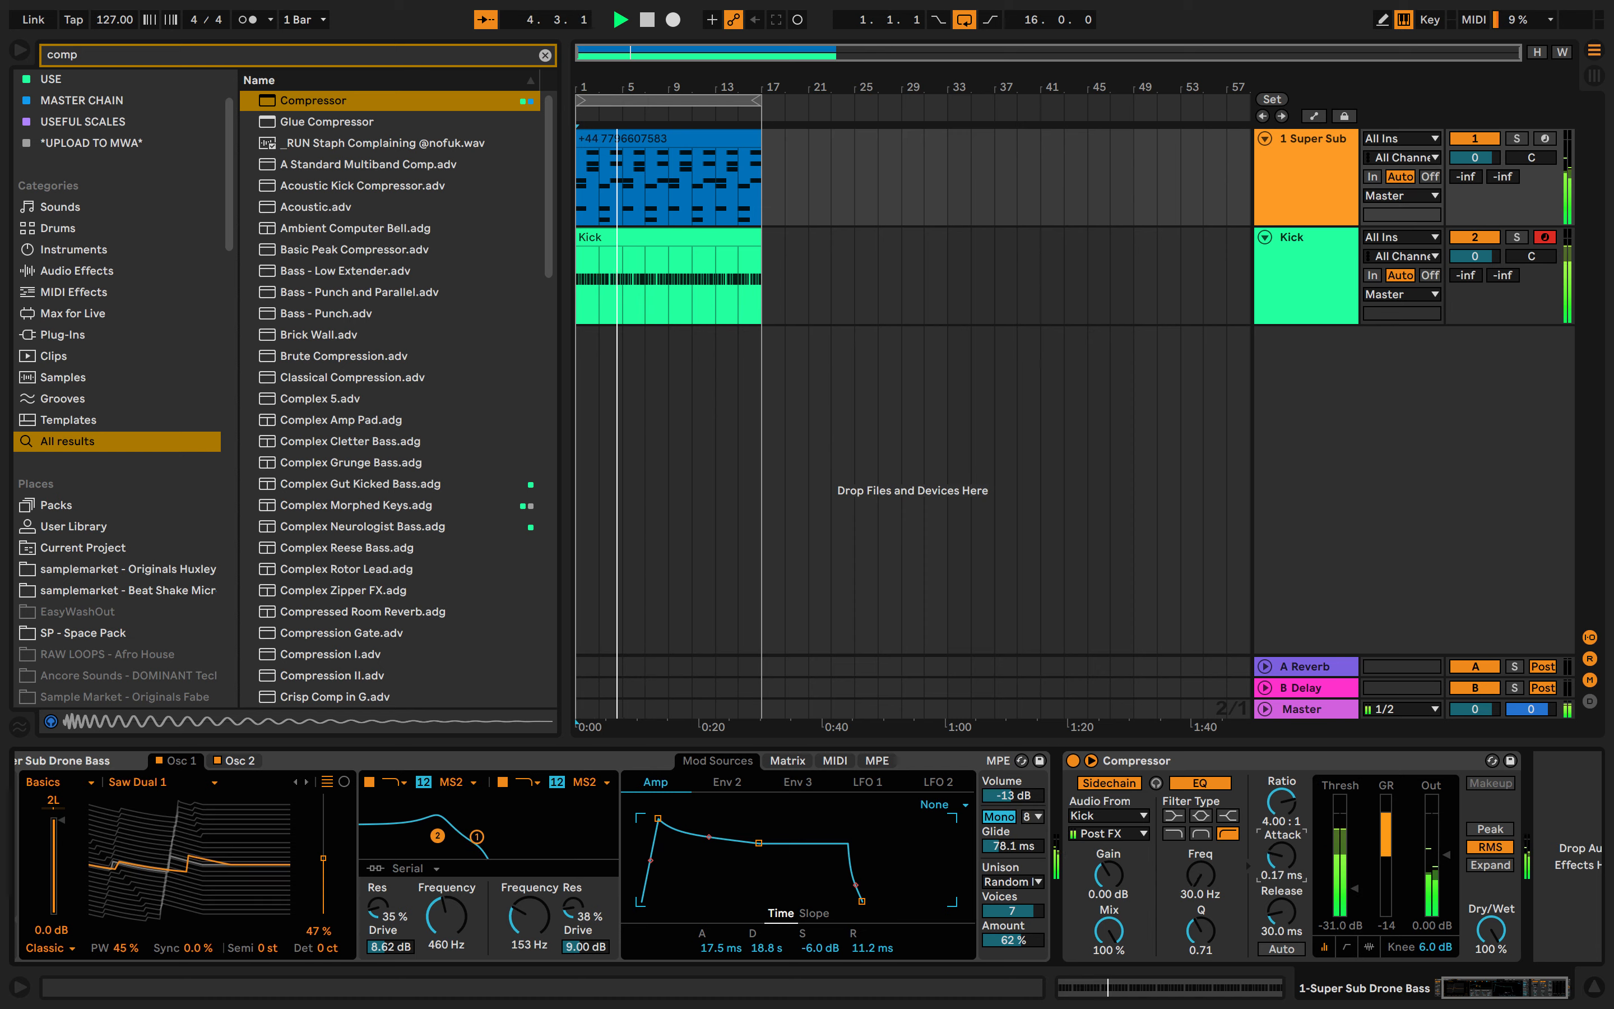
left_click_drag(1285, 856, 1287, 774)
left_click_drag(1283, 906, 1281, 924)
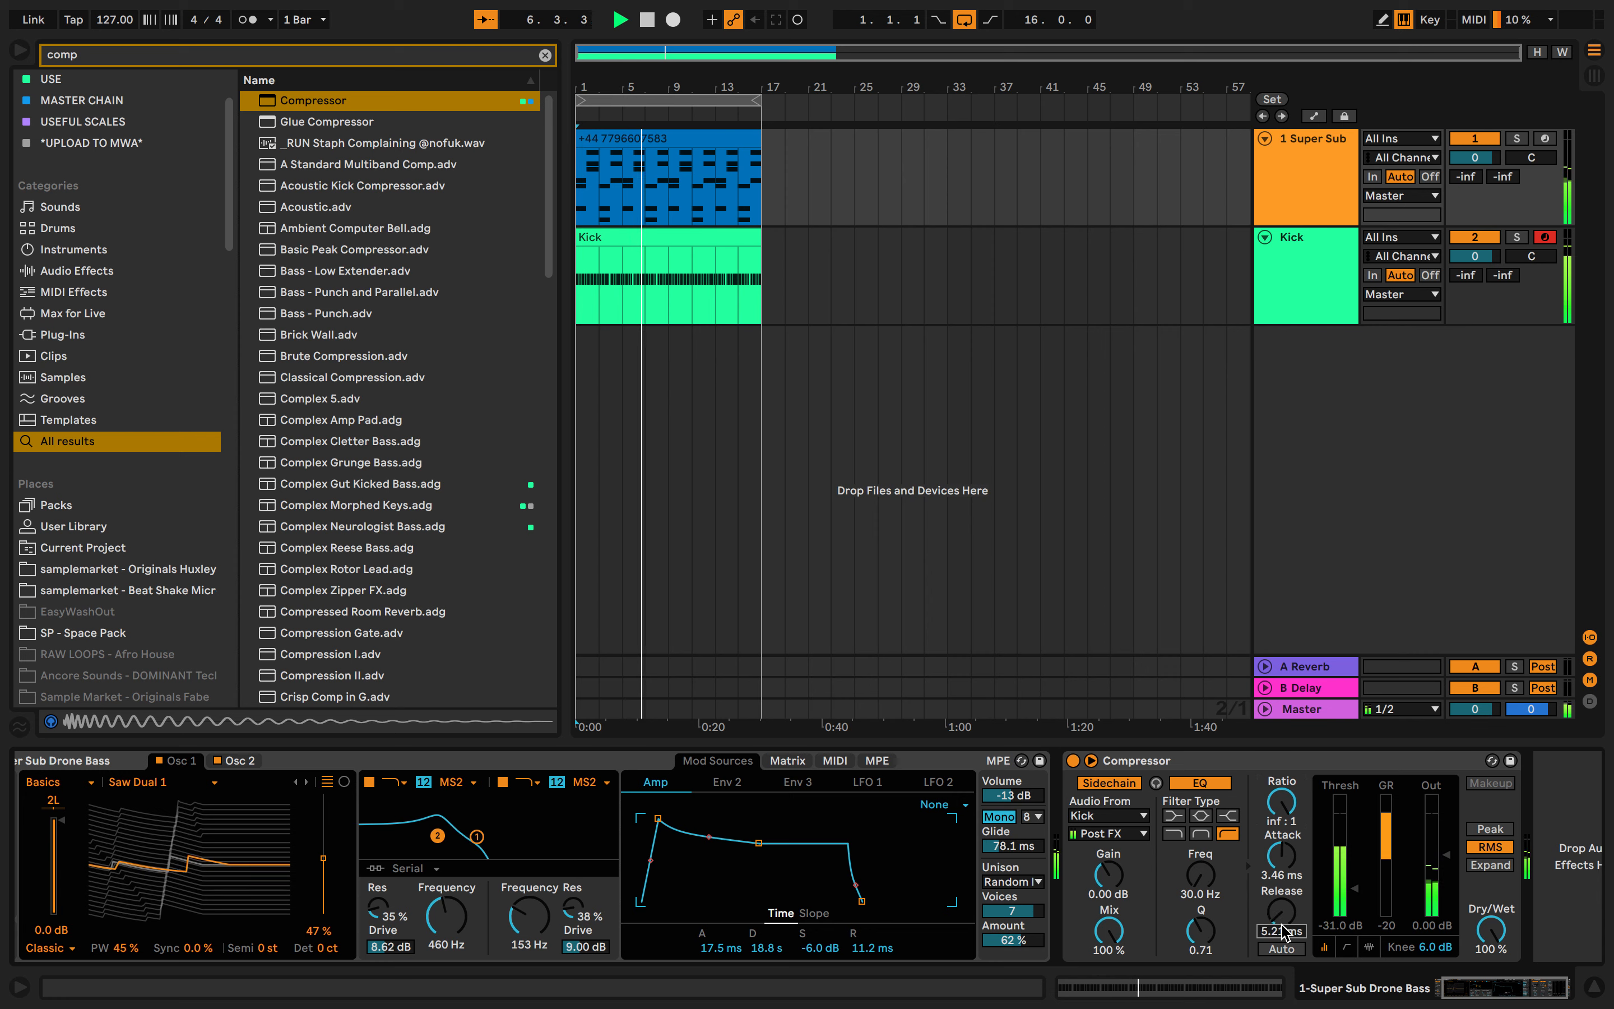
key("space")
Play the kick and bass from bar 1 to check the sidechain compression
left_click(1277, 794)
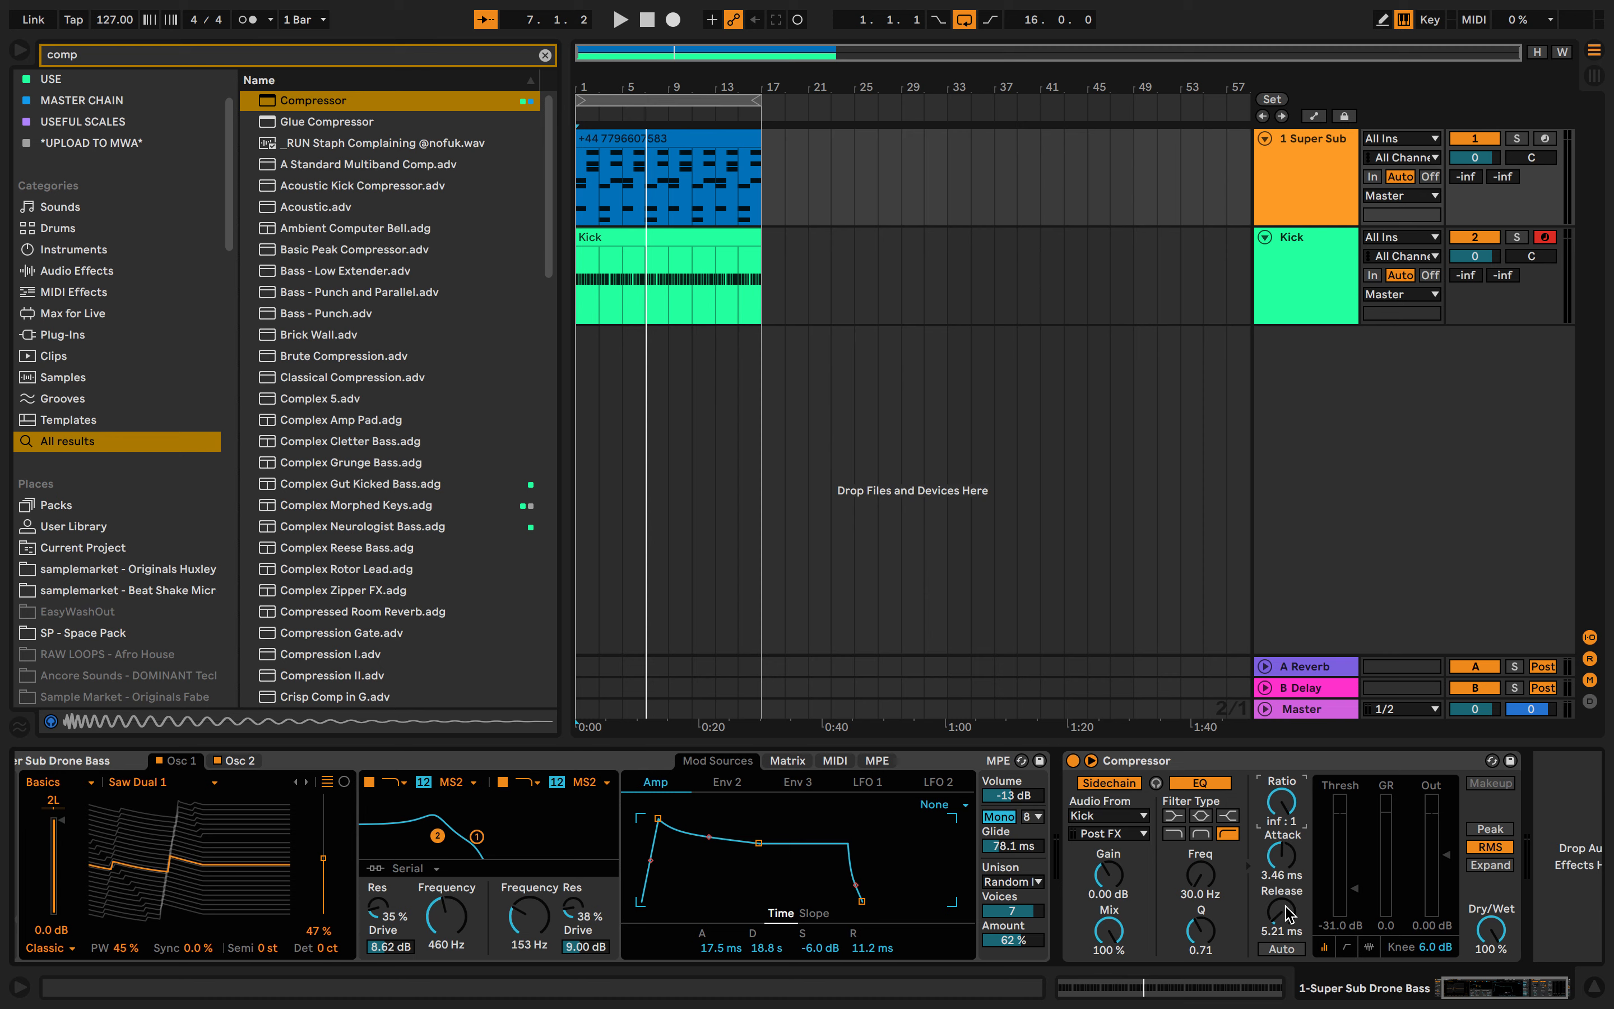
key("space")
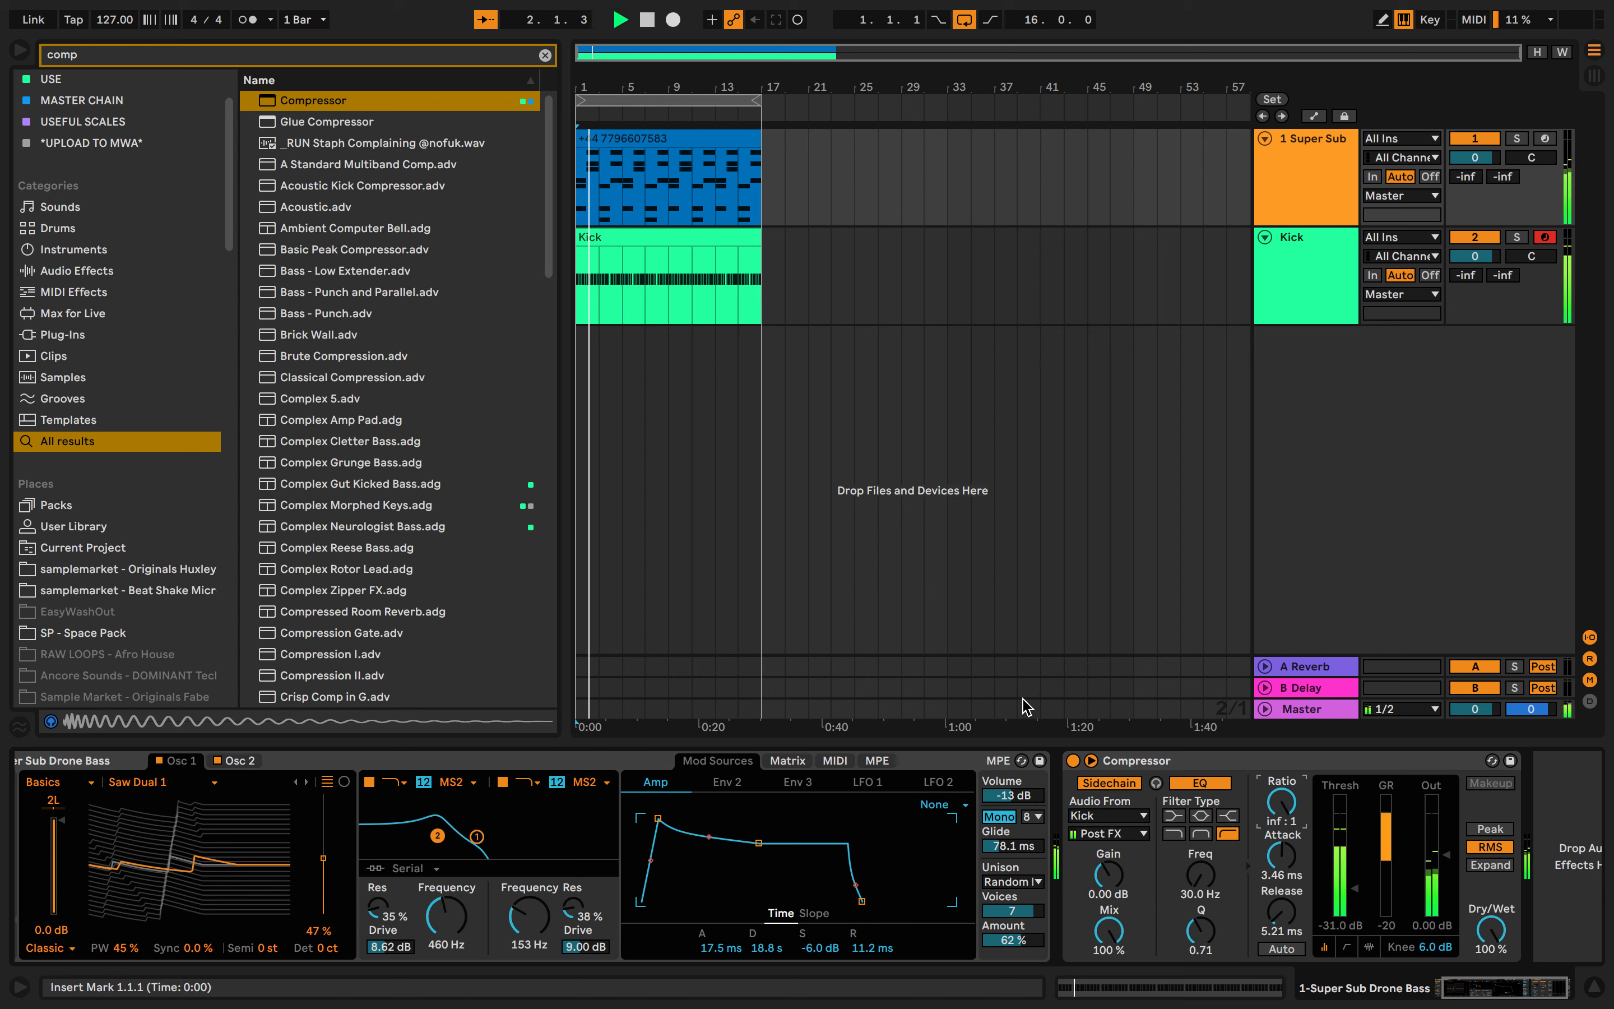
key("space")
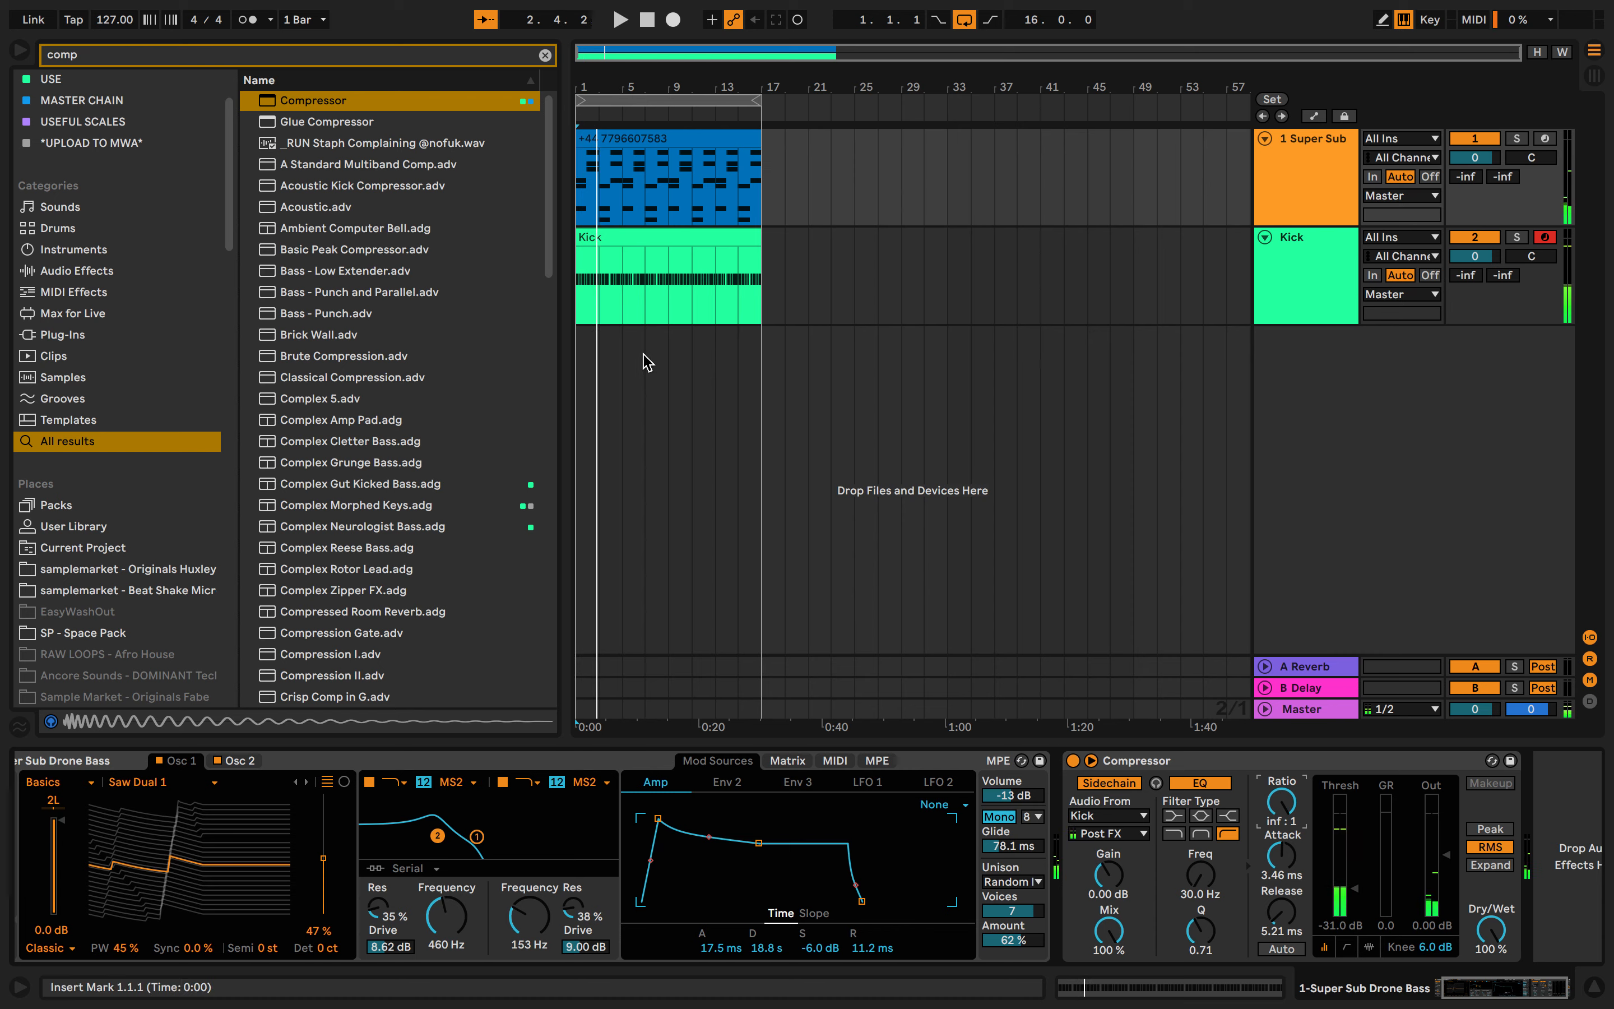
Save the Live Set under the name Building a Track
key("super+s")
type("Building a Track")
key("Return")
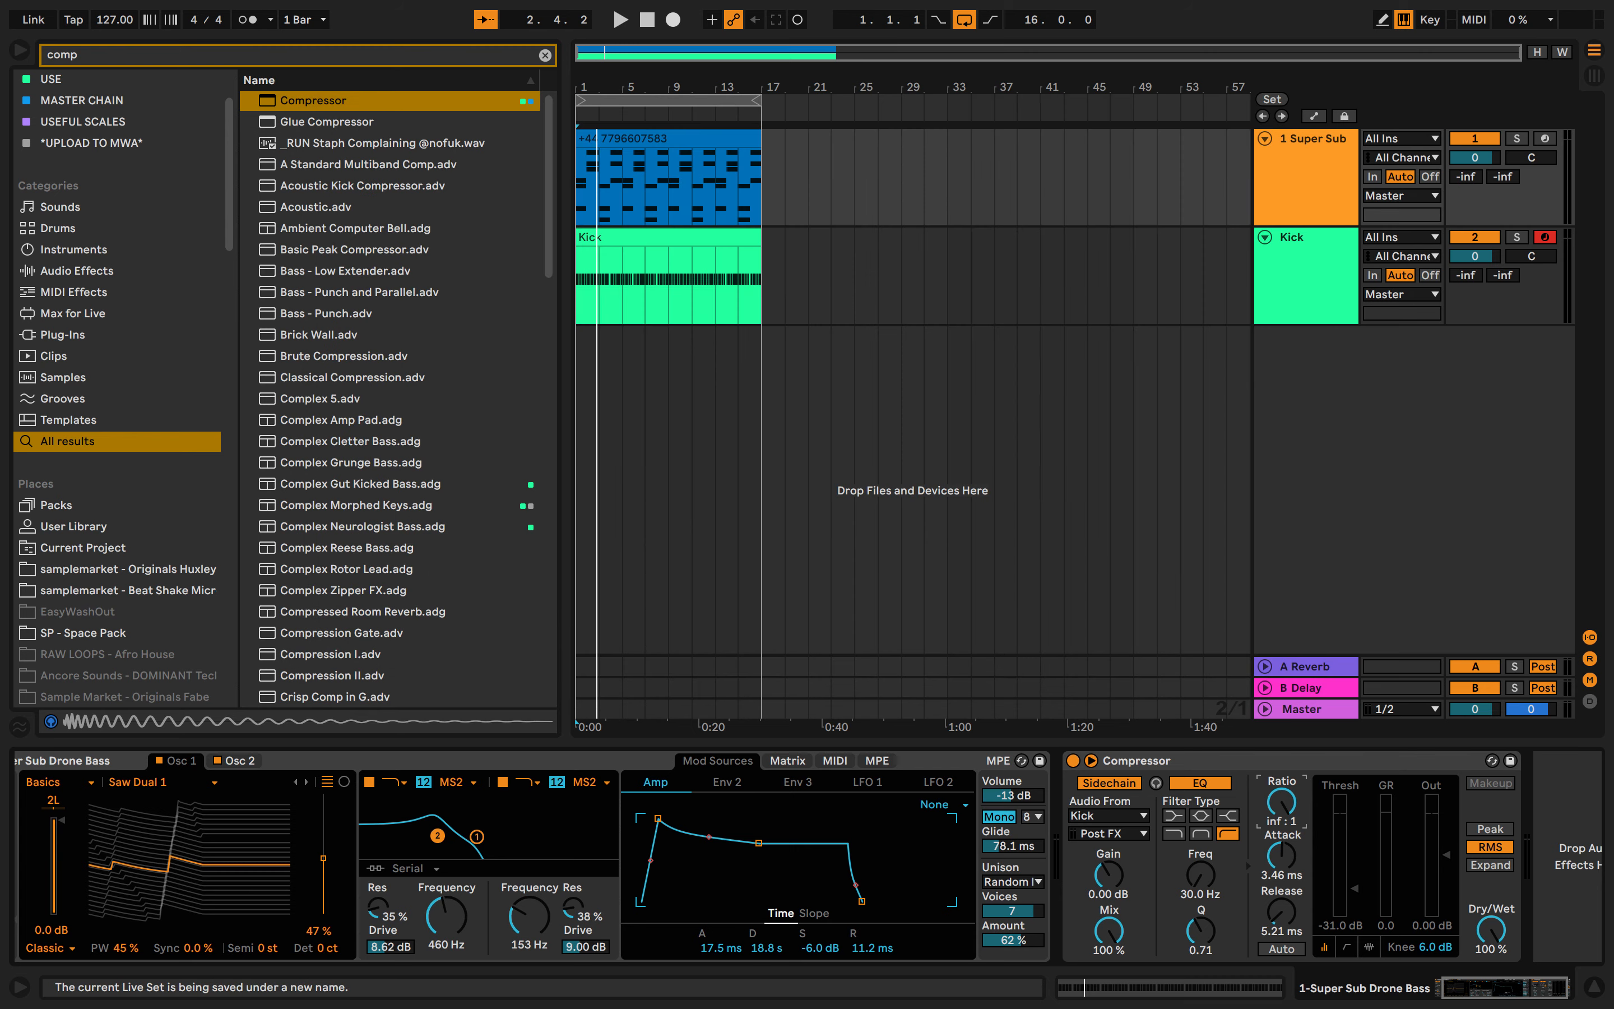
Show the Kick track's devices and play the saved arrangement from bar 1
left_click(579, 301)
key("space")
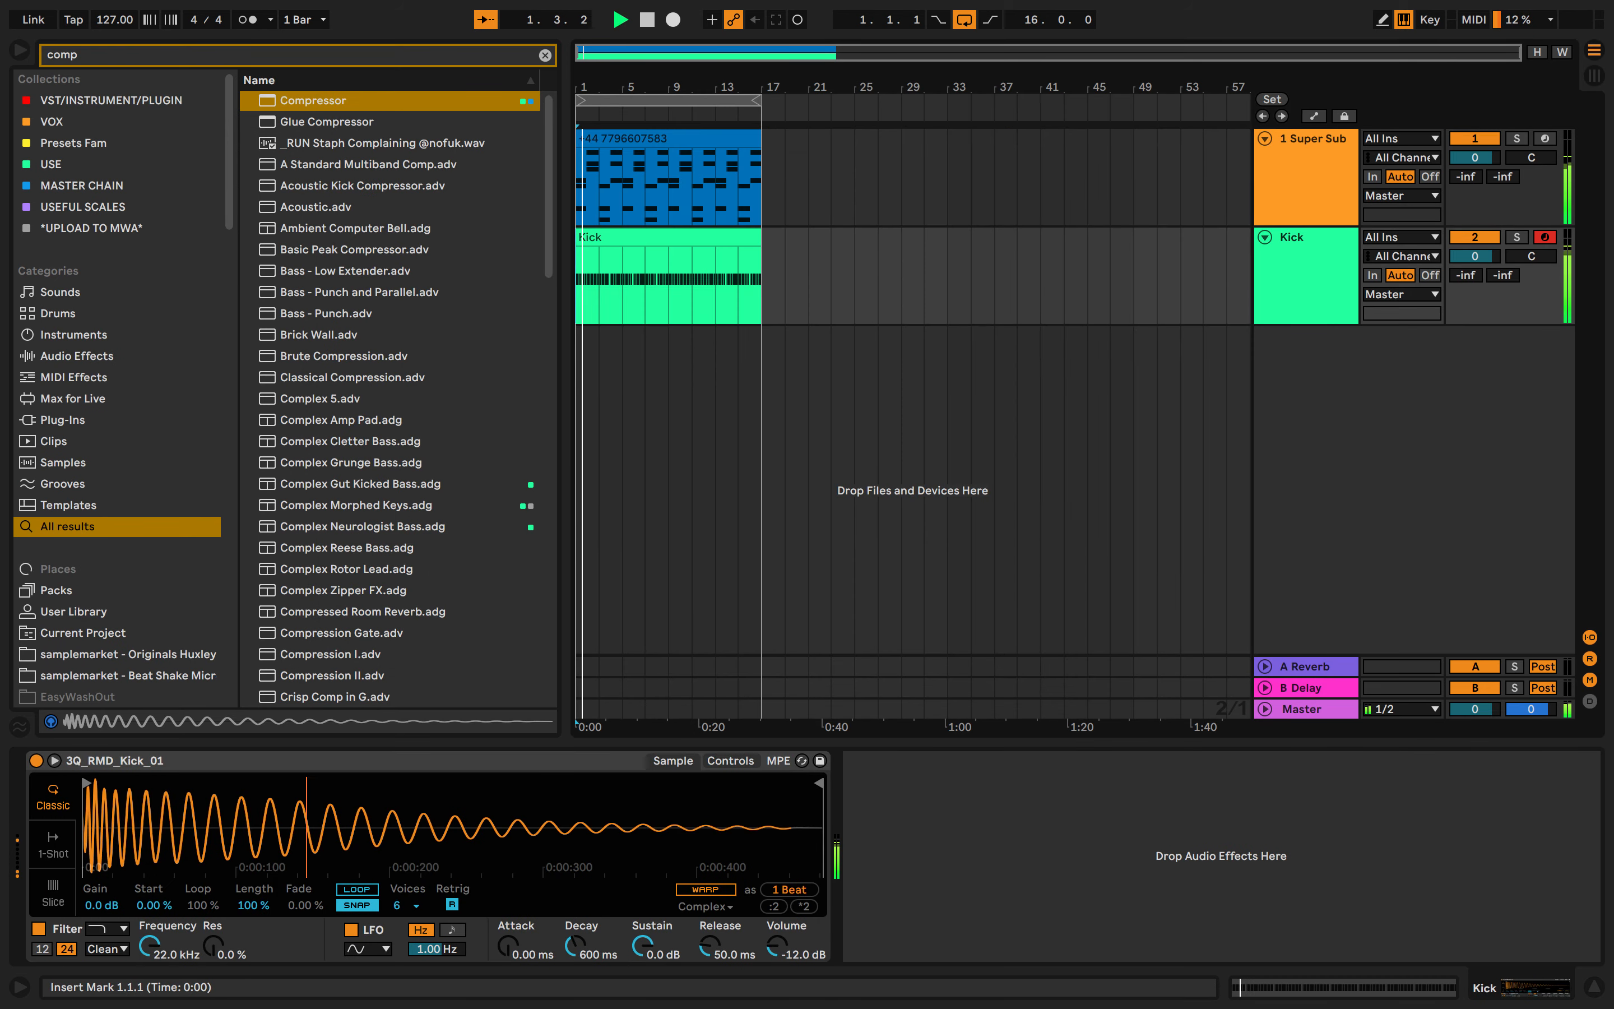
key("space")
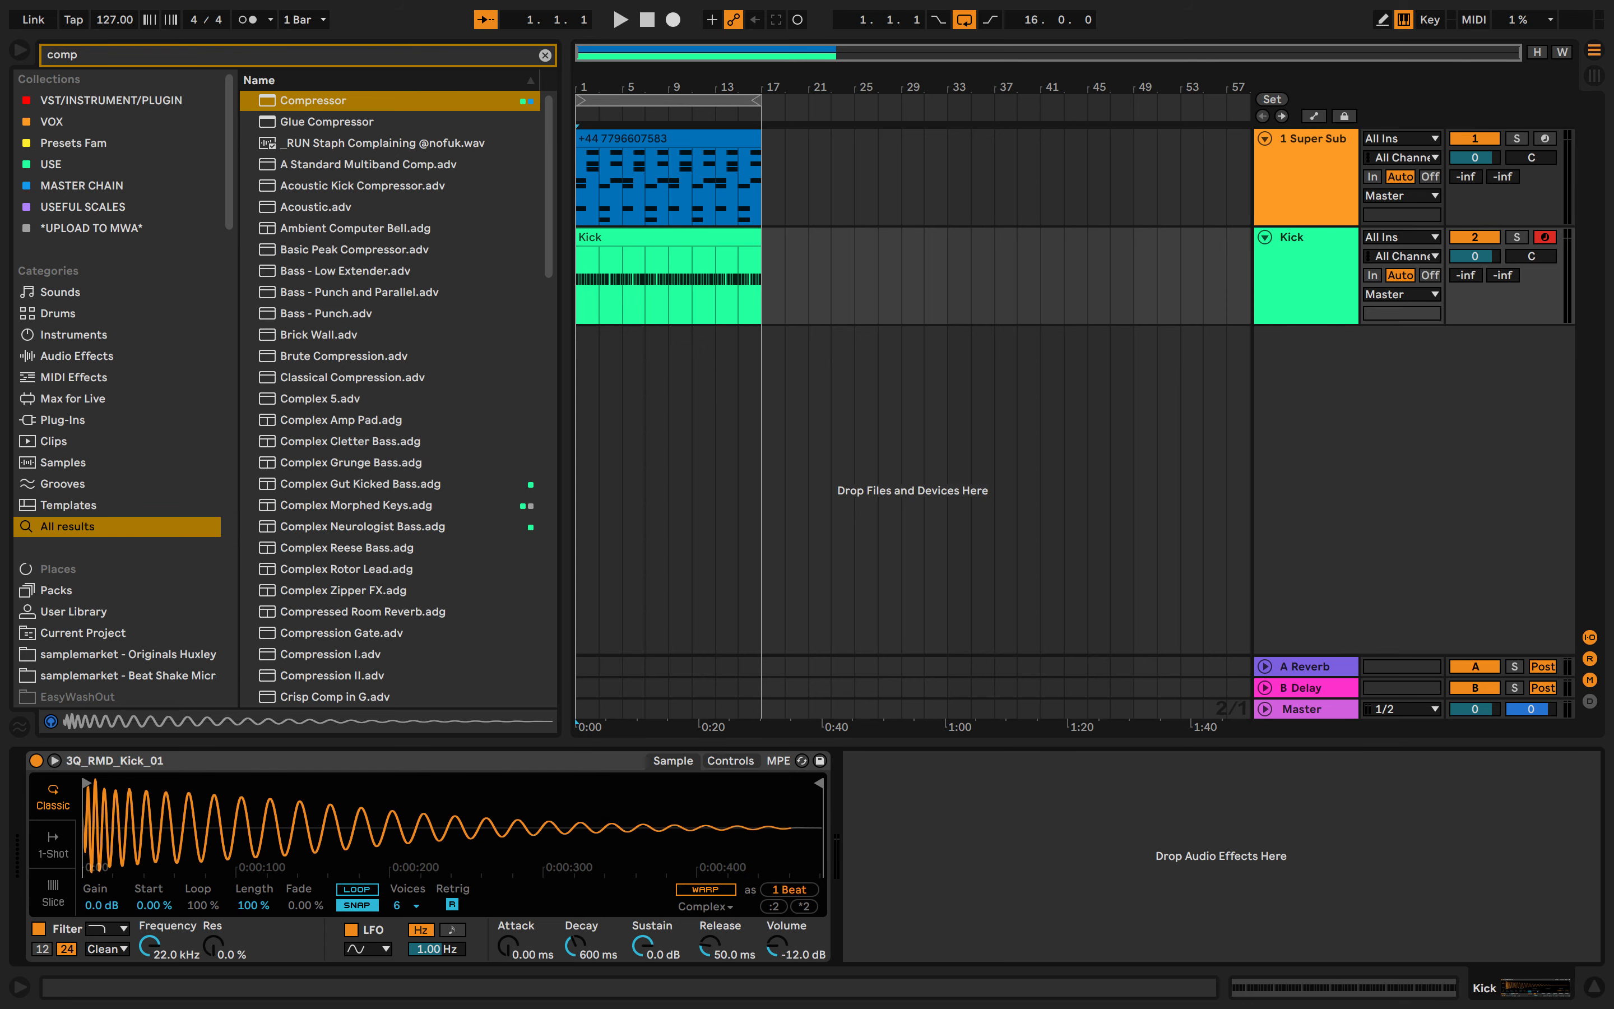
Clear the browser search and insert a new MIDI track below the Kick track
left_click(545, 55)
right_click(1375, 468)
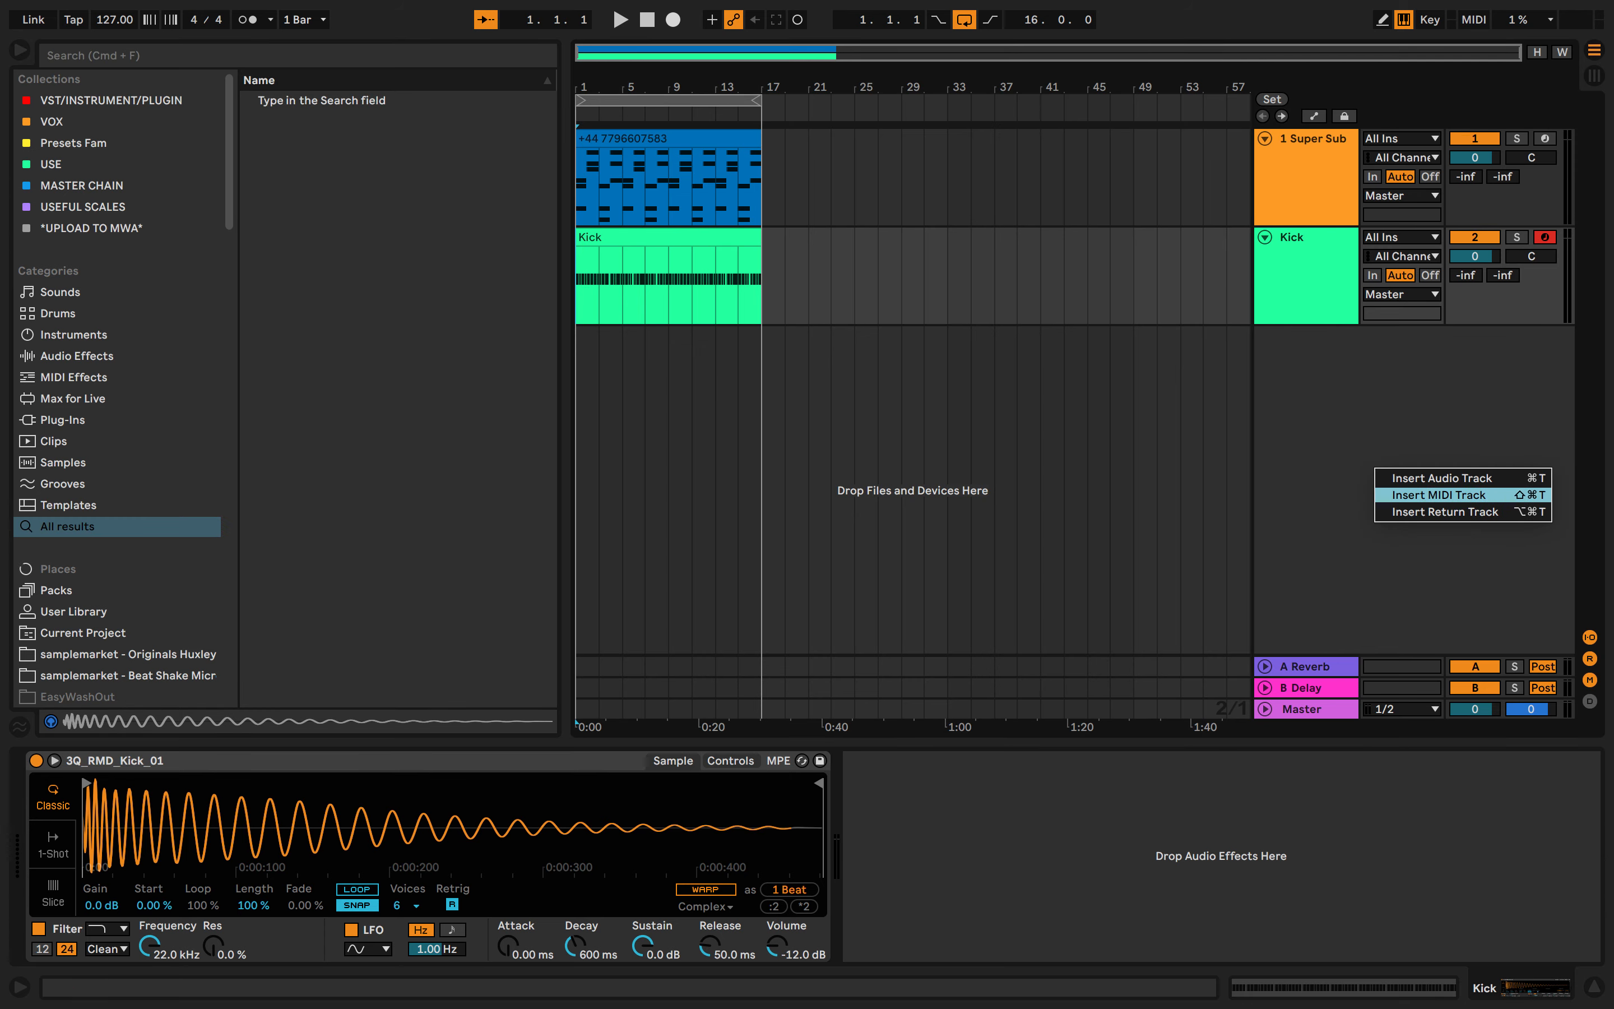
left_click(1438, 495)
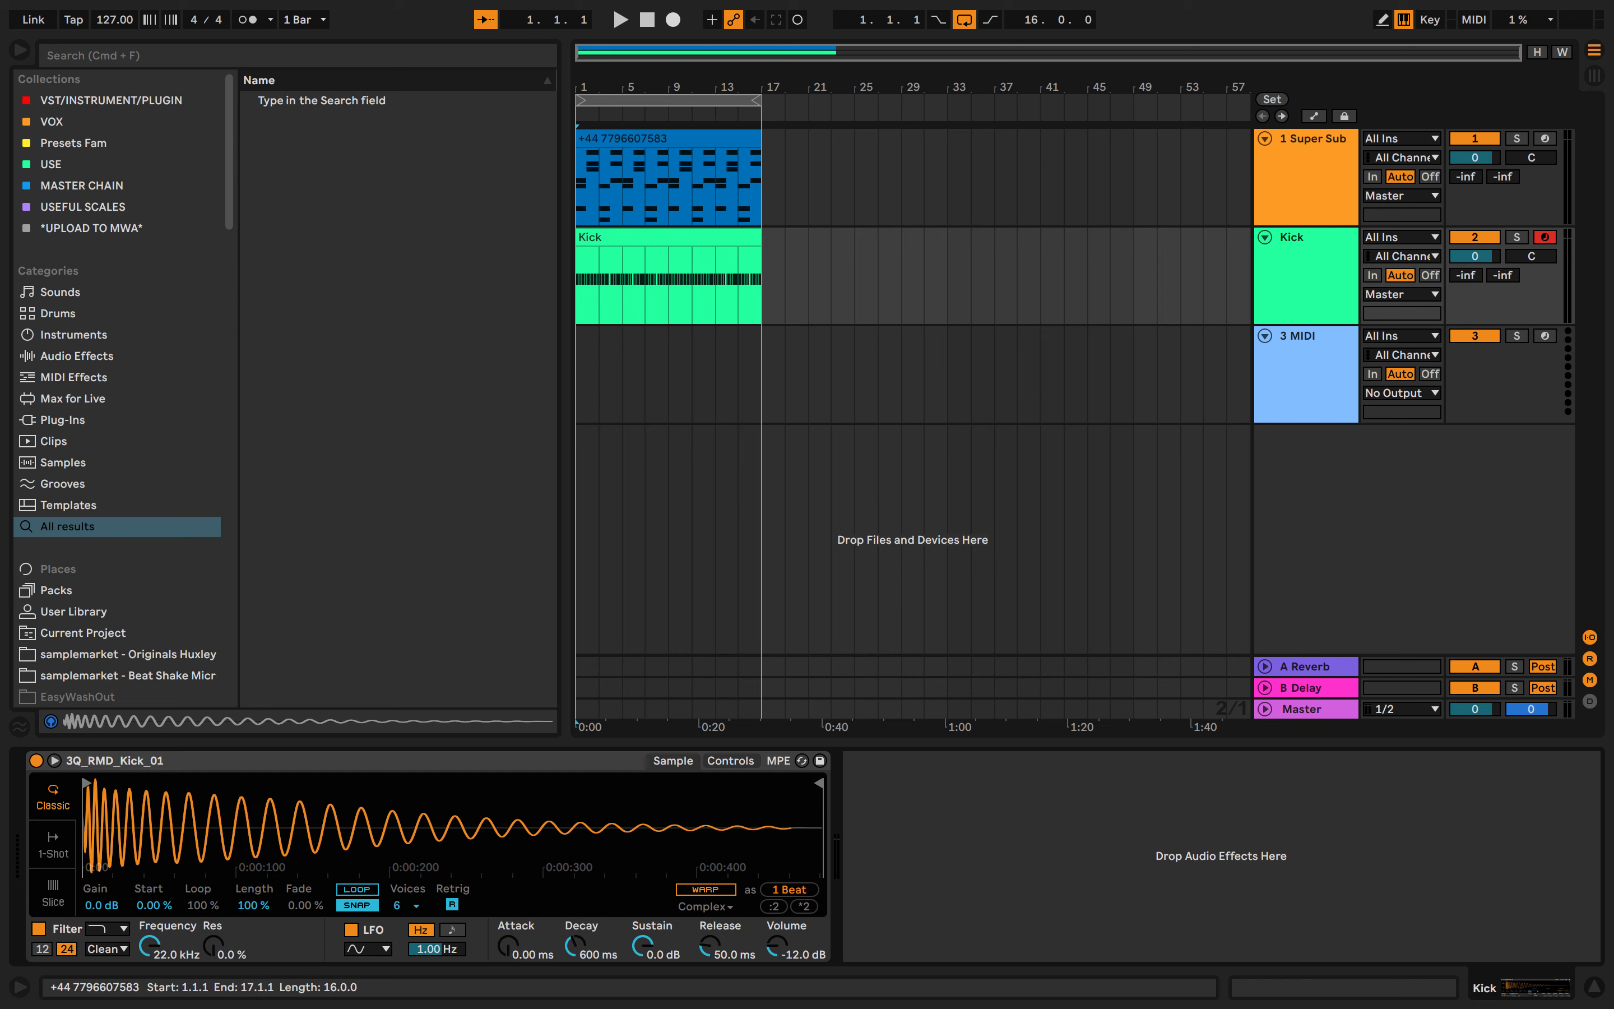
left_click(667, 139)
key("super+c")
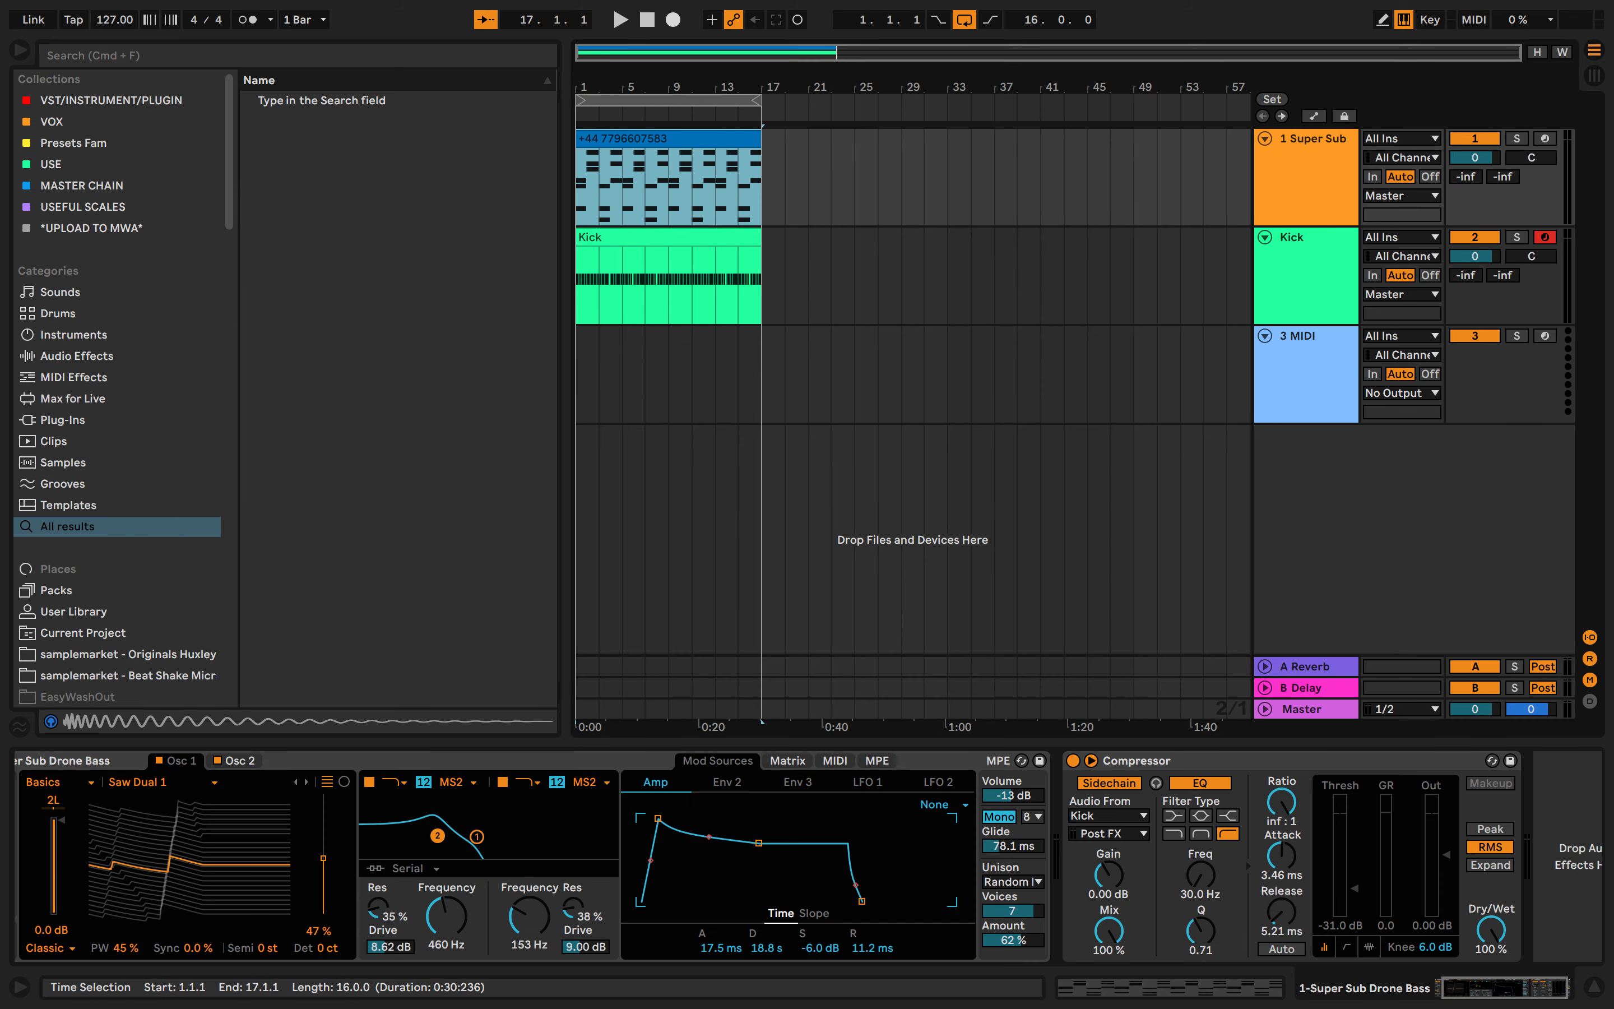
Replace the Kick track's sampler with 909 Core Kit.adg from the drums library
left_click(1307, 238)
left_click(666, 238)
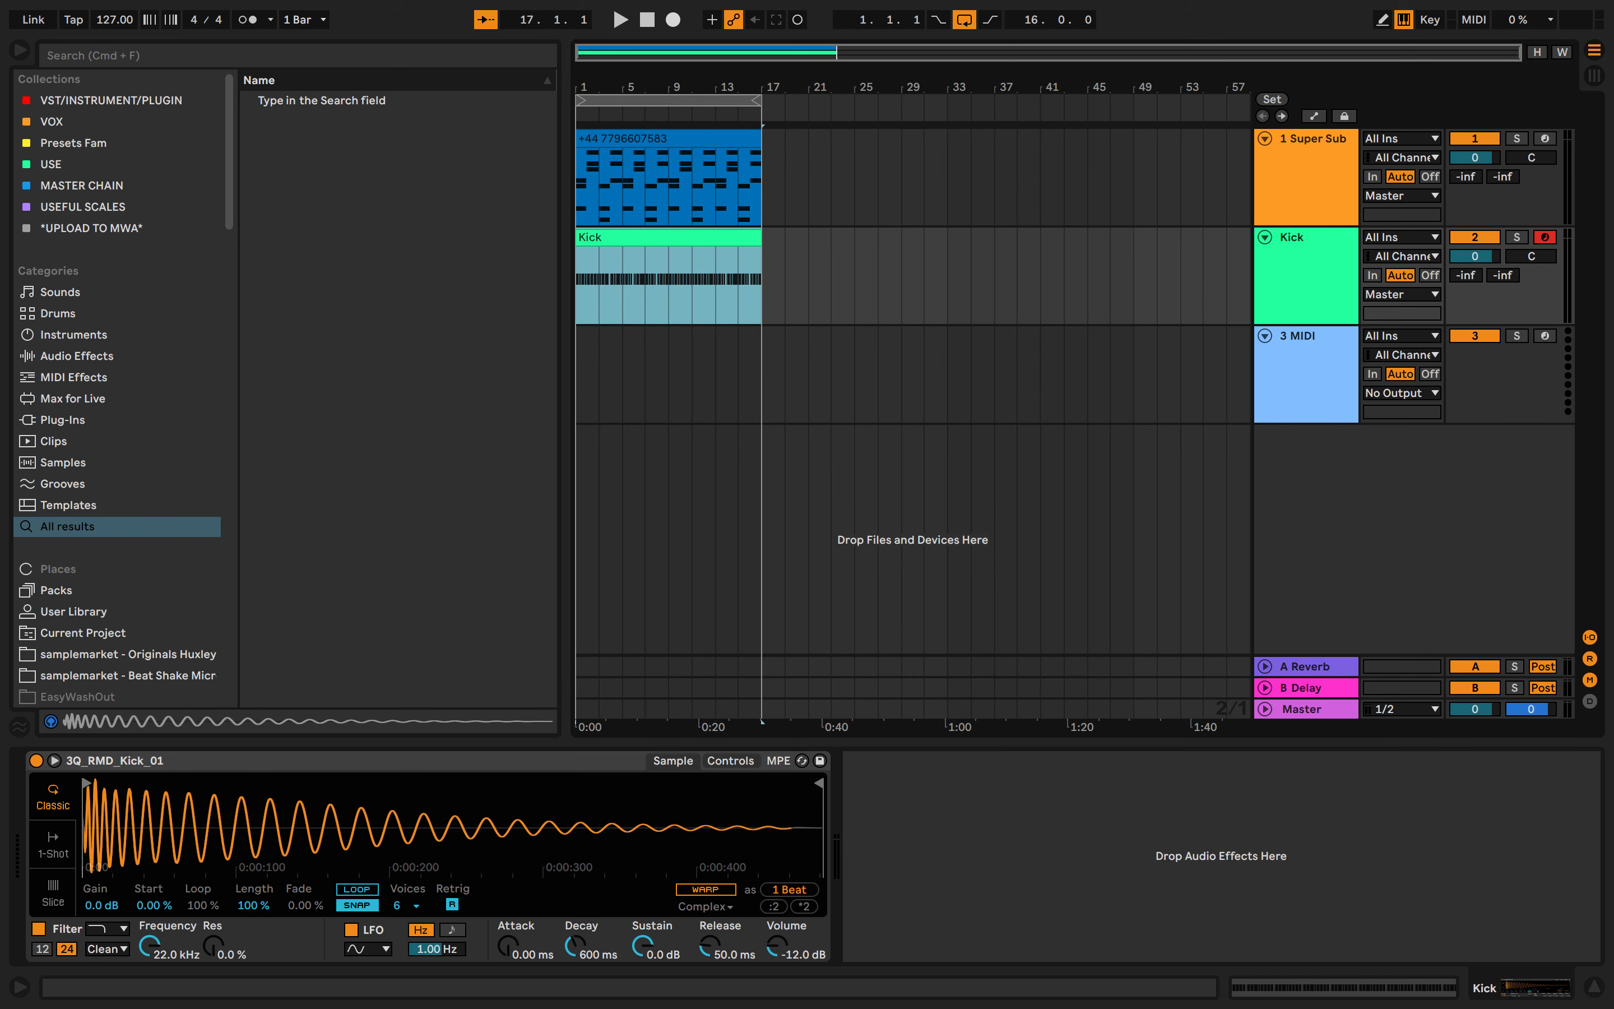
left_click(59, 291)
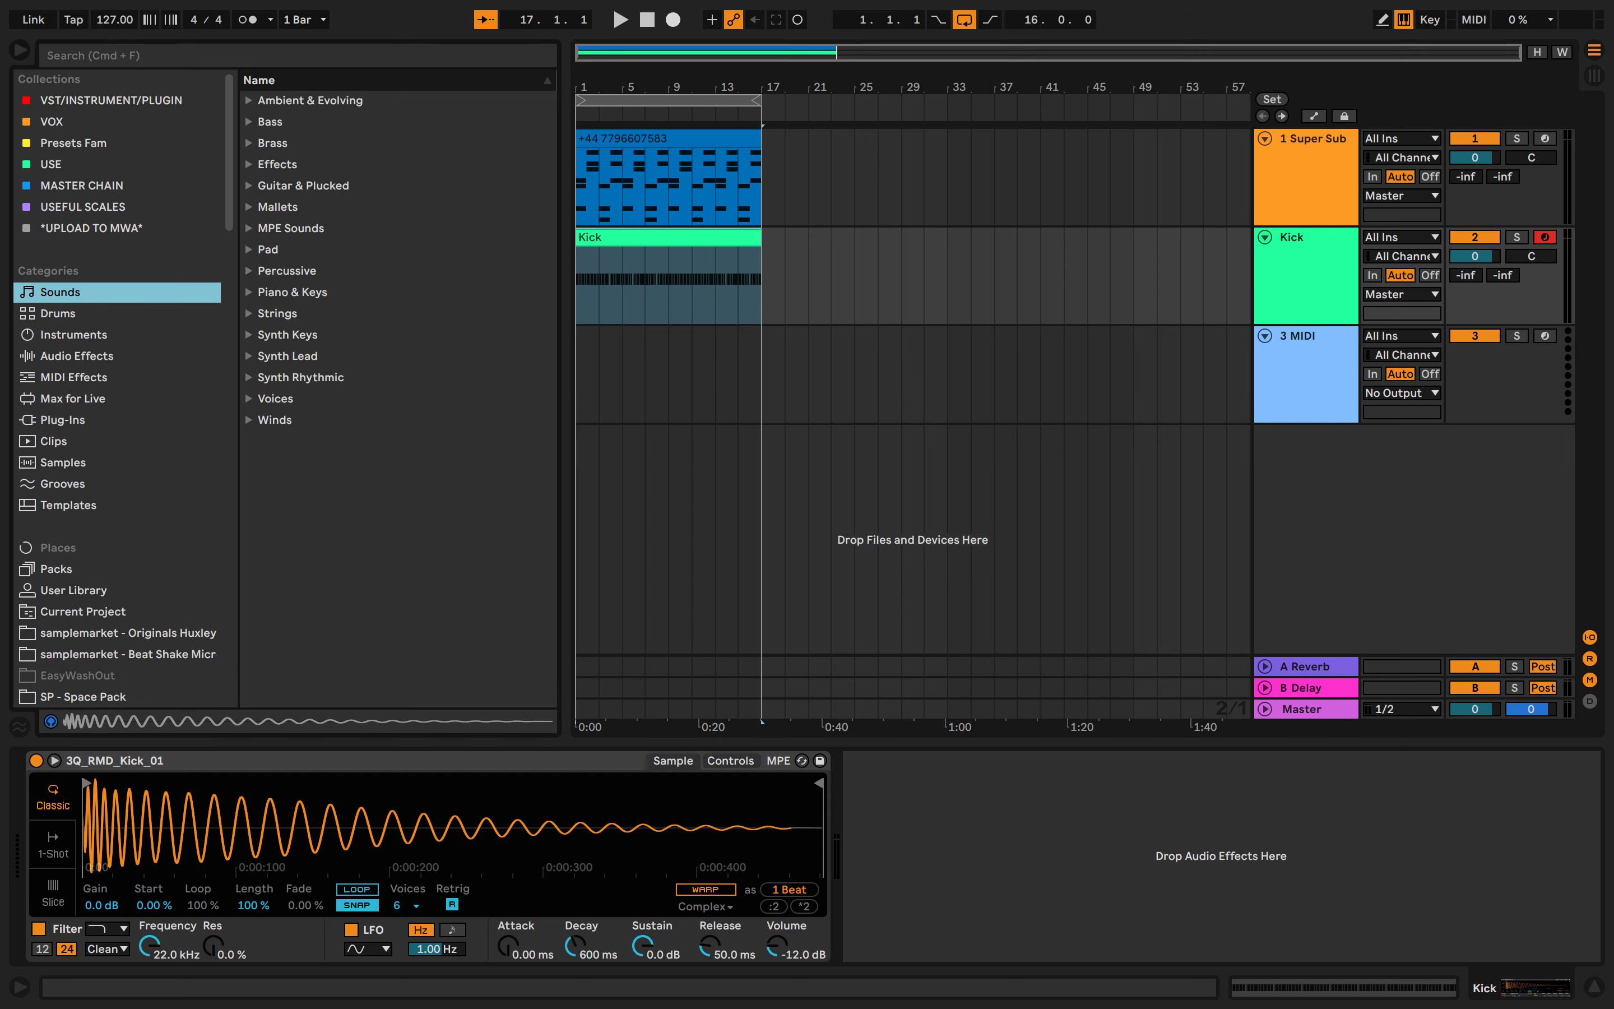
scroll(116, 386, "down", 2)
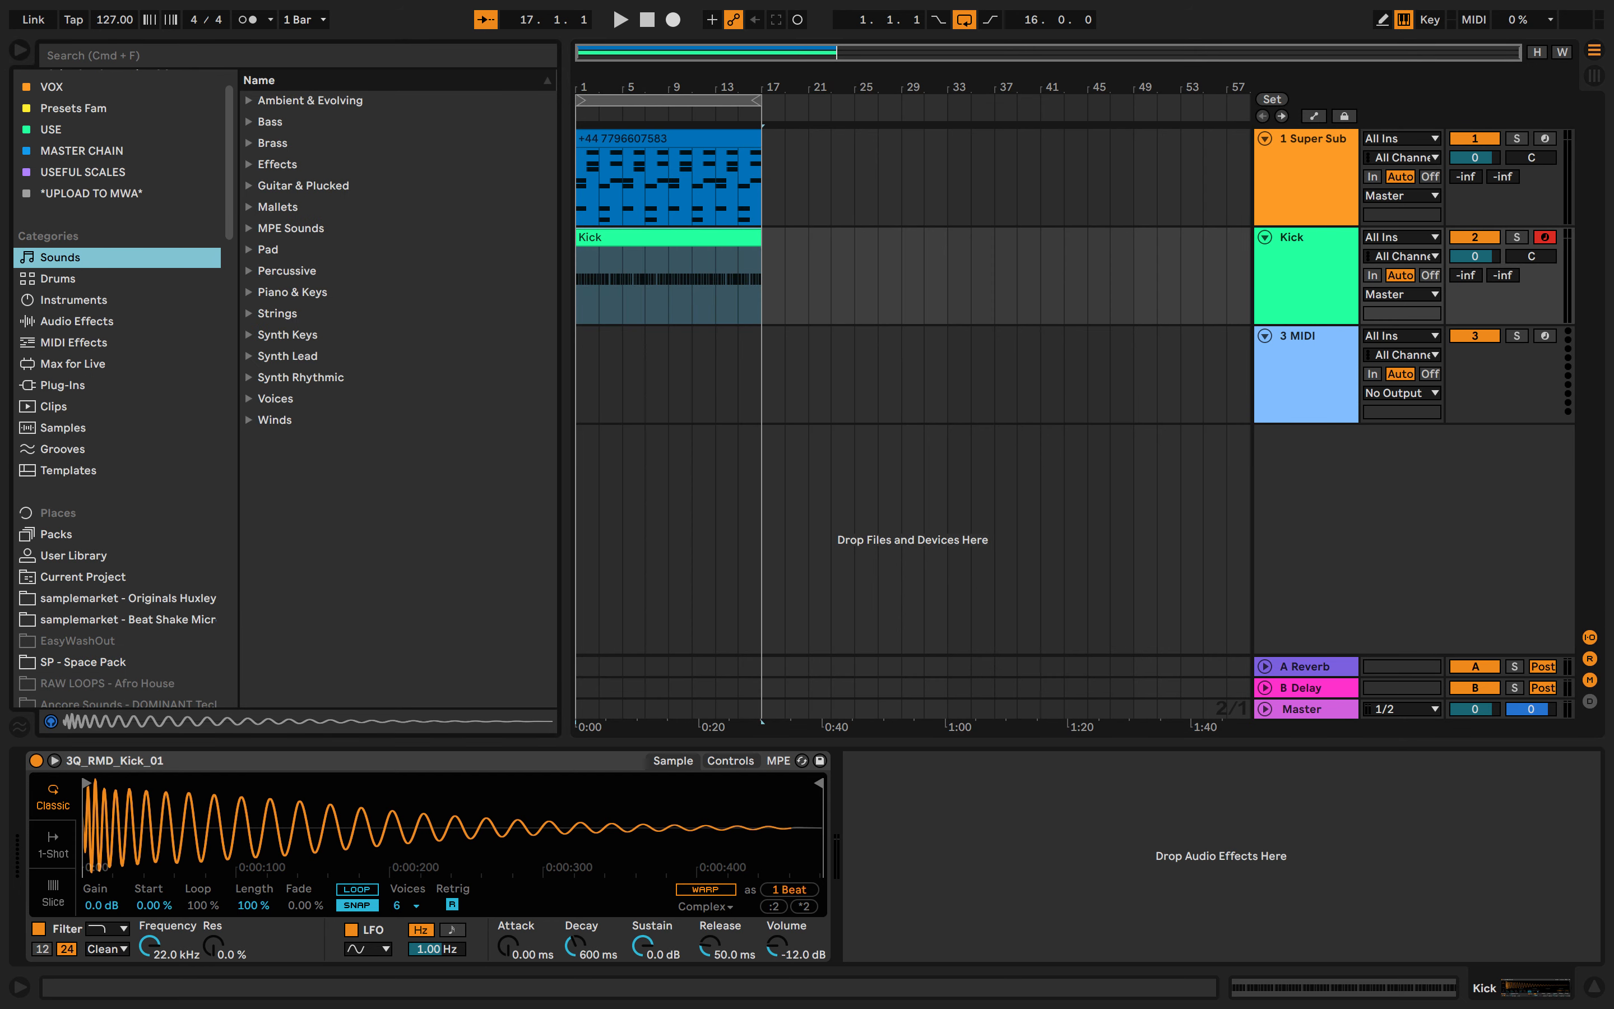
left_click(58, 279)
scroll(401, 400, "down", 15)
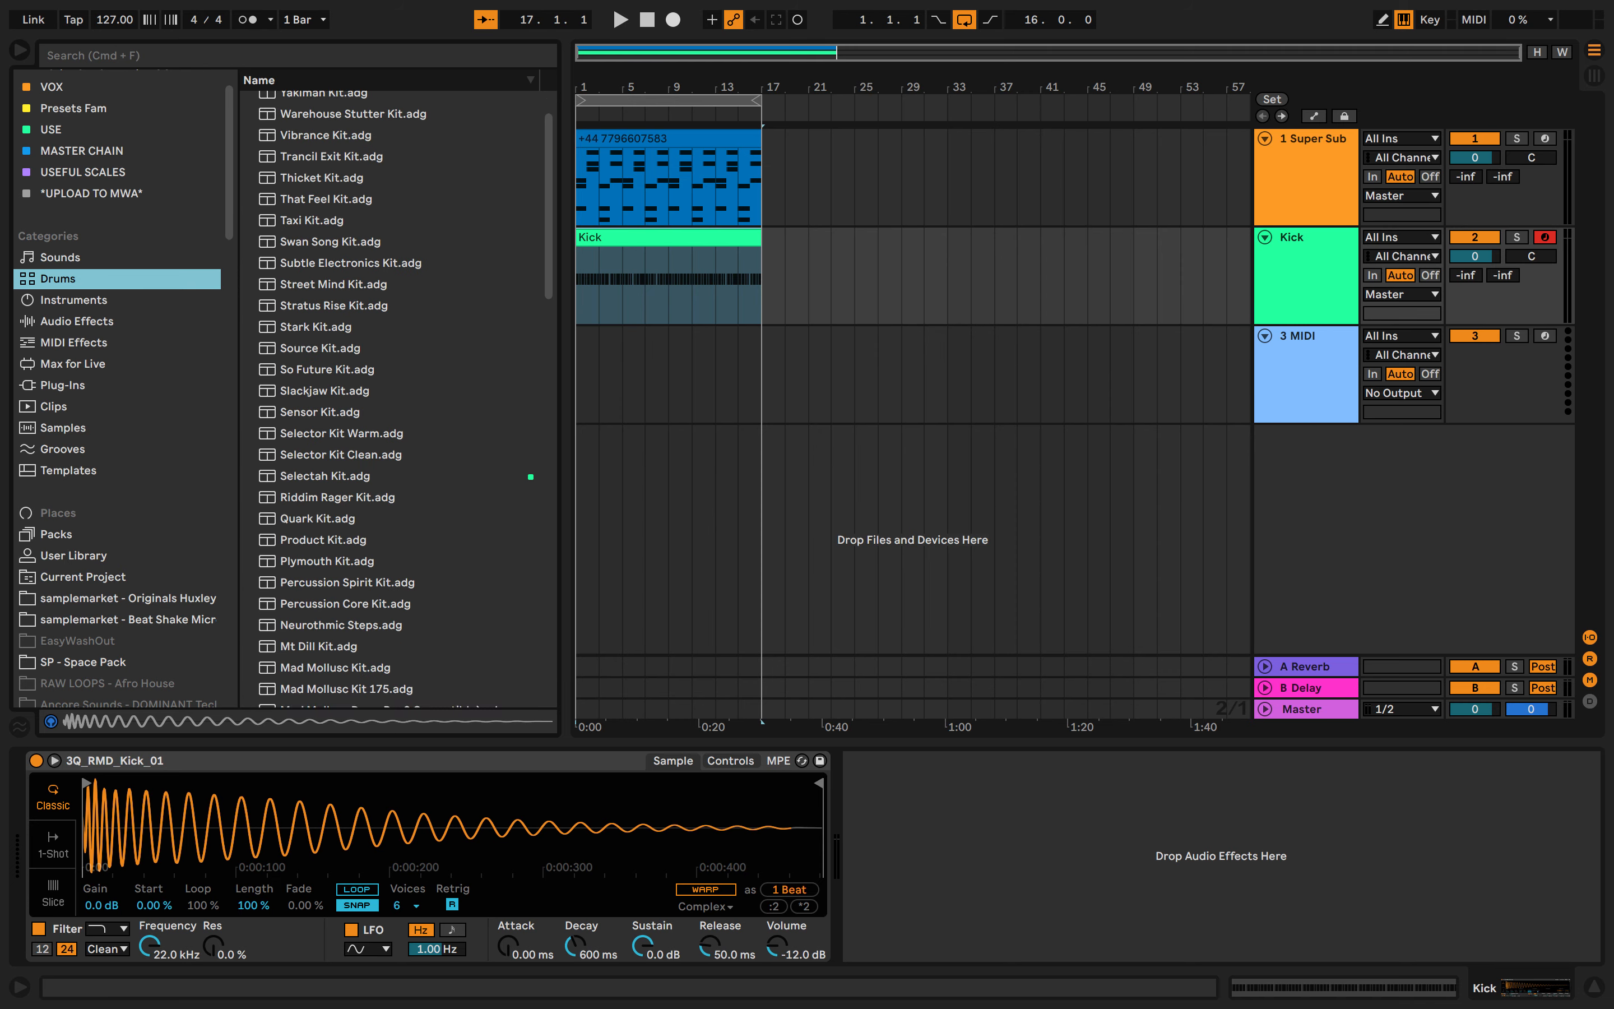
scroll(400, 400, "down", 15)
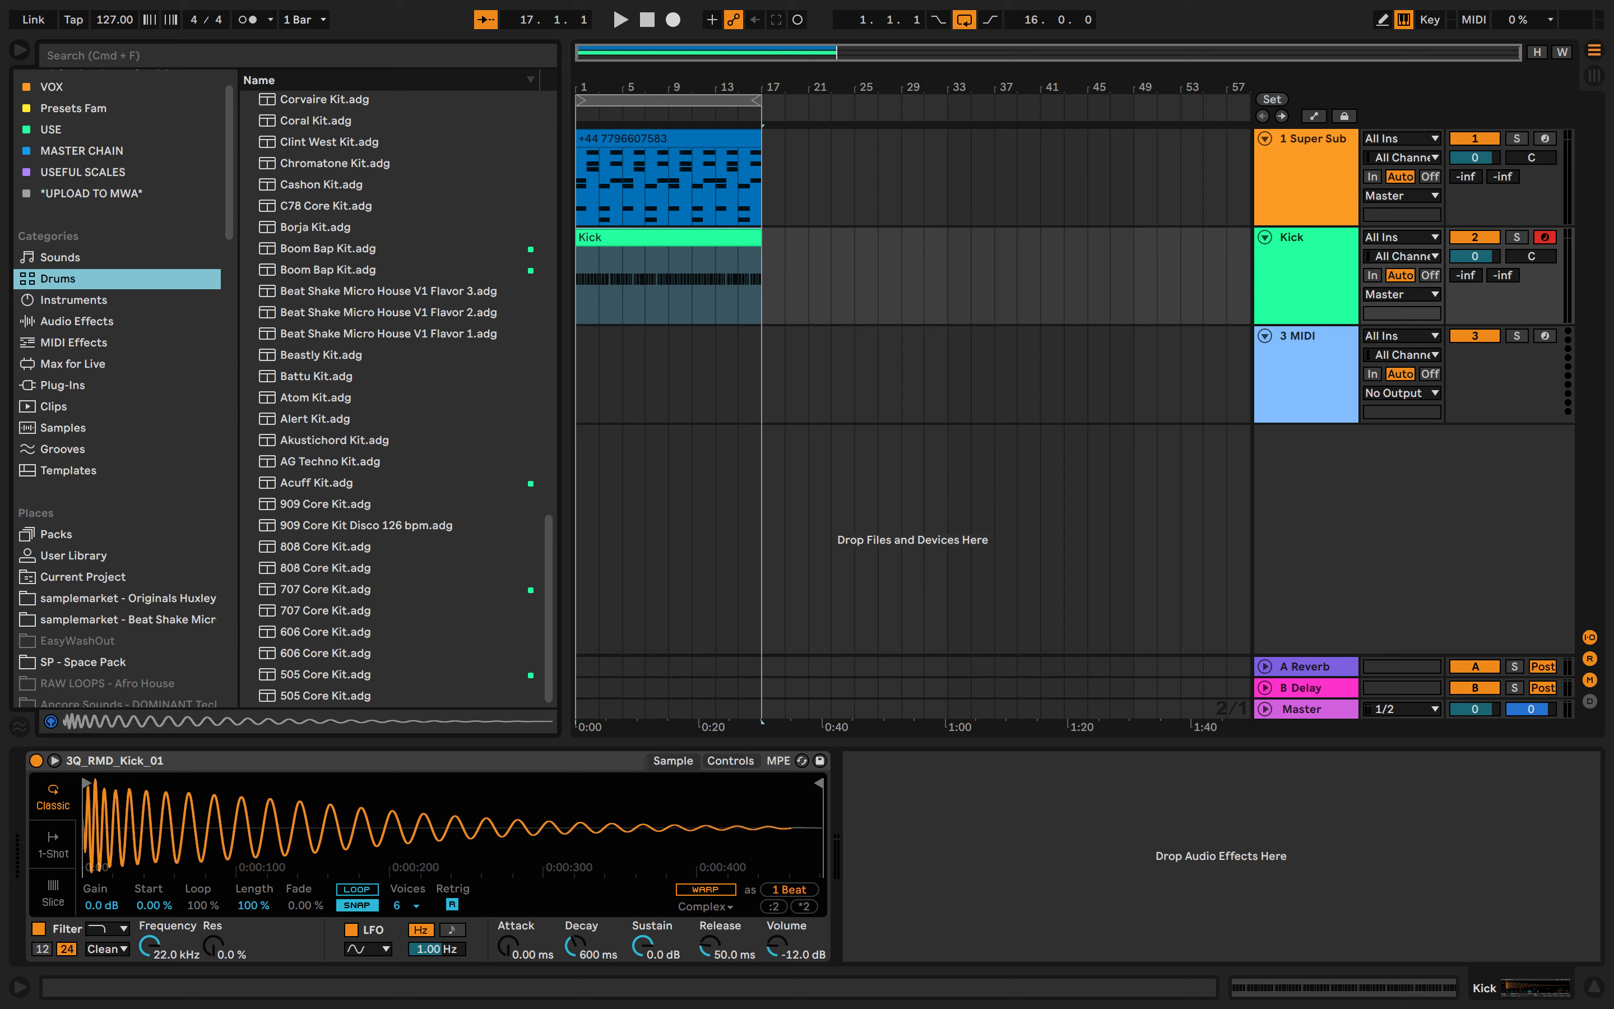
left_click(326, 505)
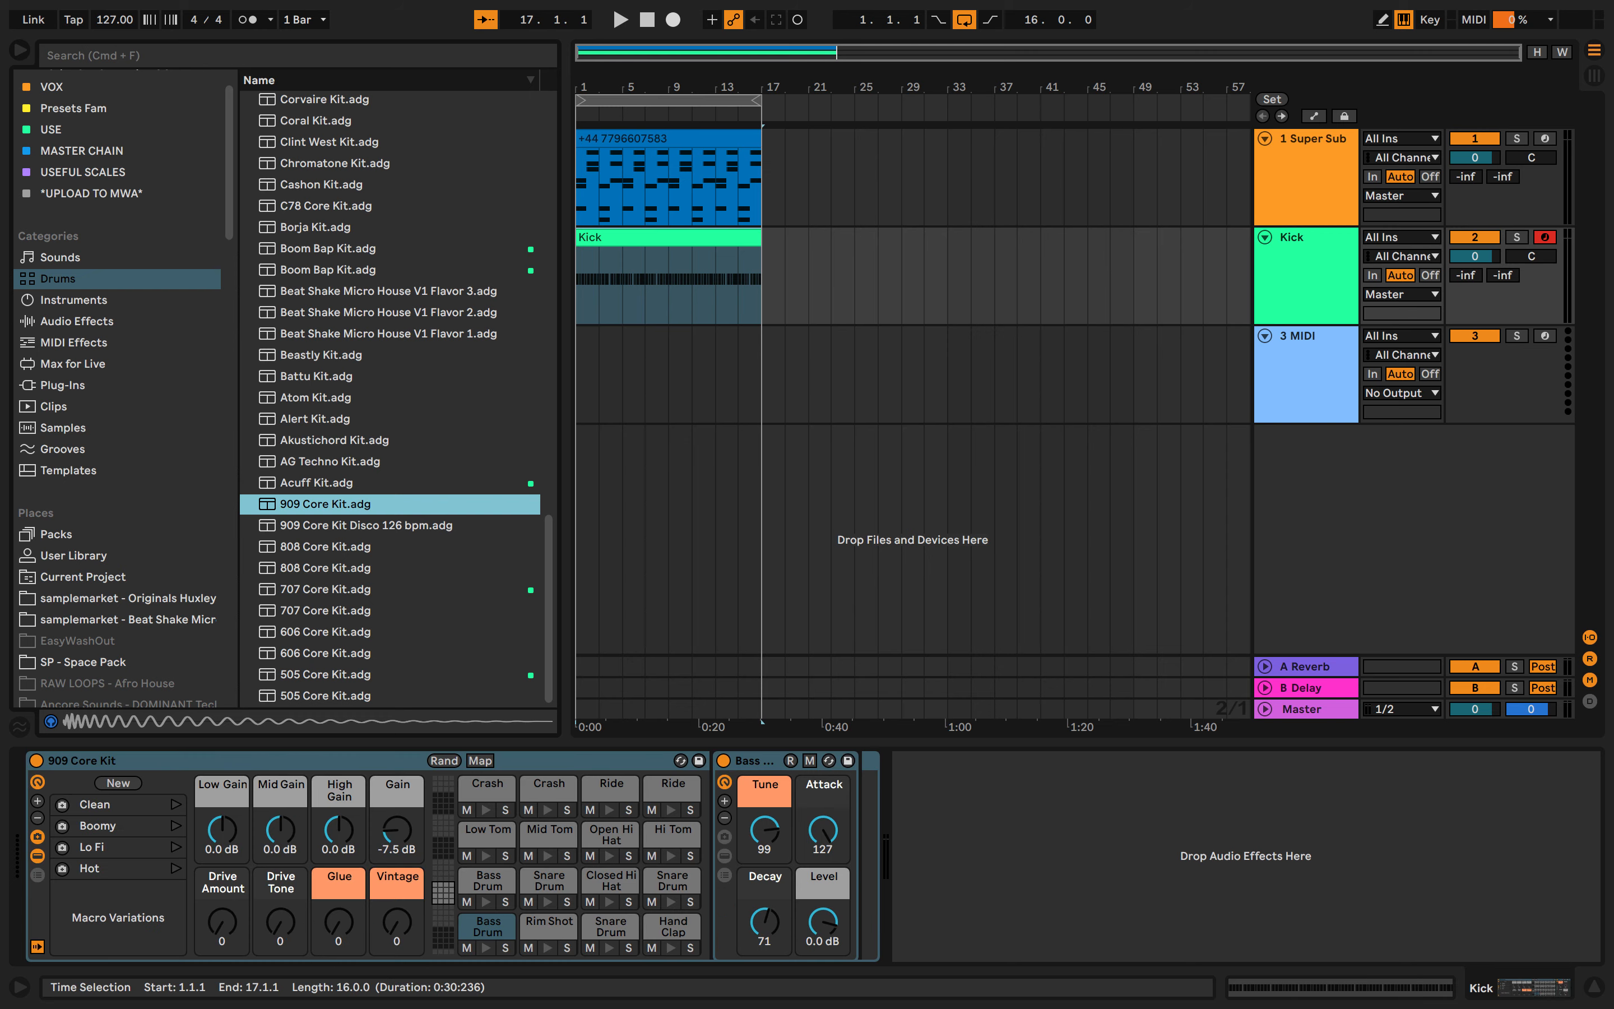
Transpose all notes in the Kick clip down two octaves to the Bass Drum at C1 and play the result
double_click(666, 238)
scroll(1063, 721, "up", 4)
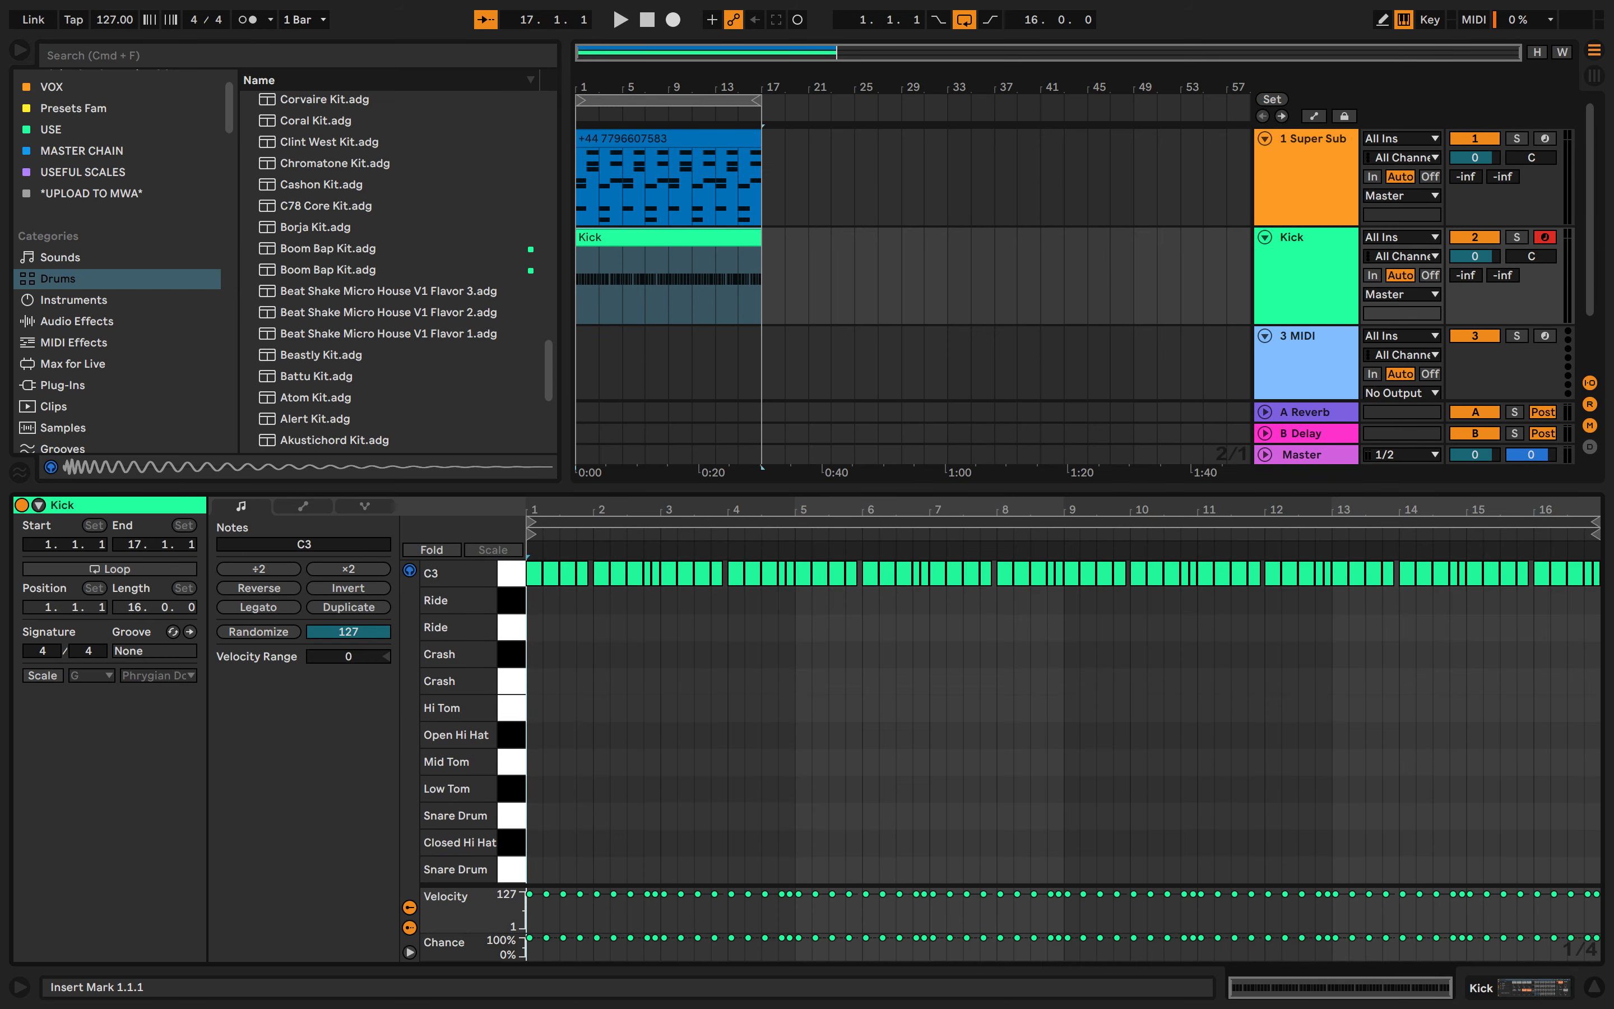
key("space")
key("super+a")
key("shift+Down")
key("shift+Down")
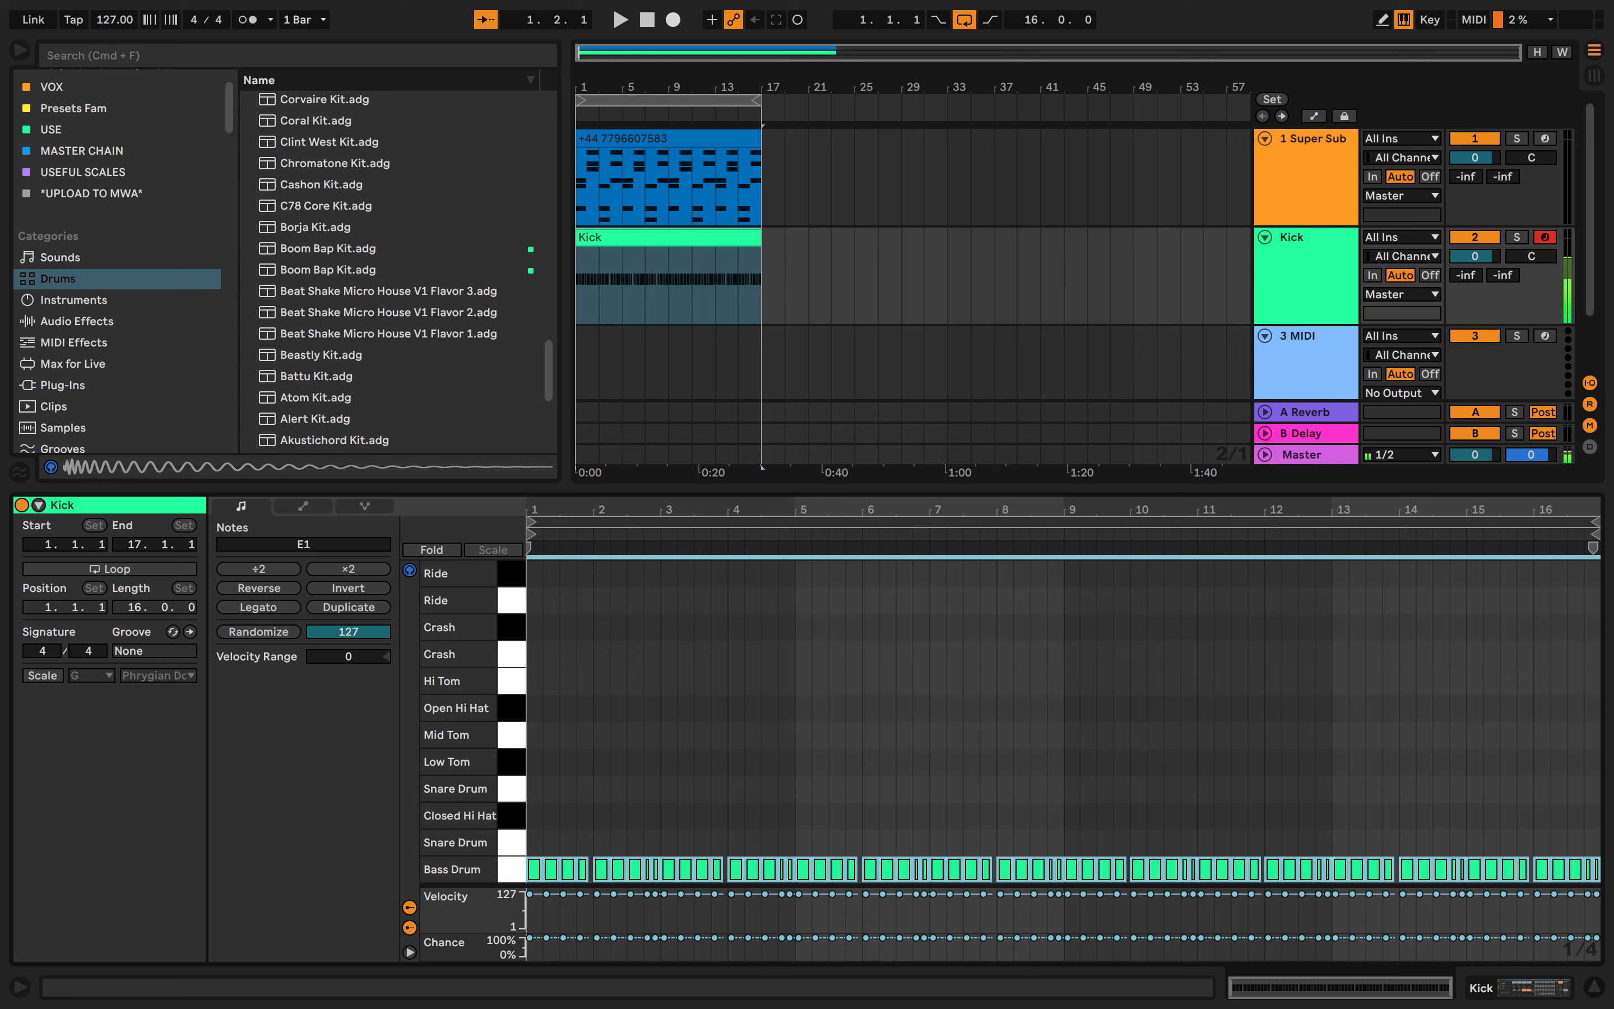
key("space")
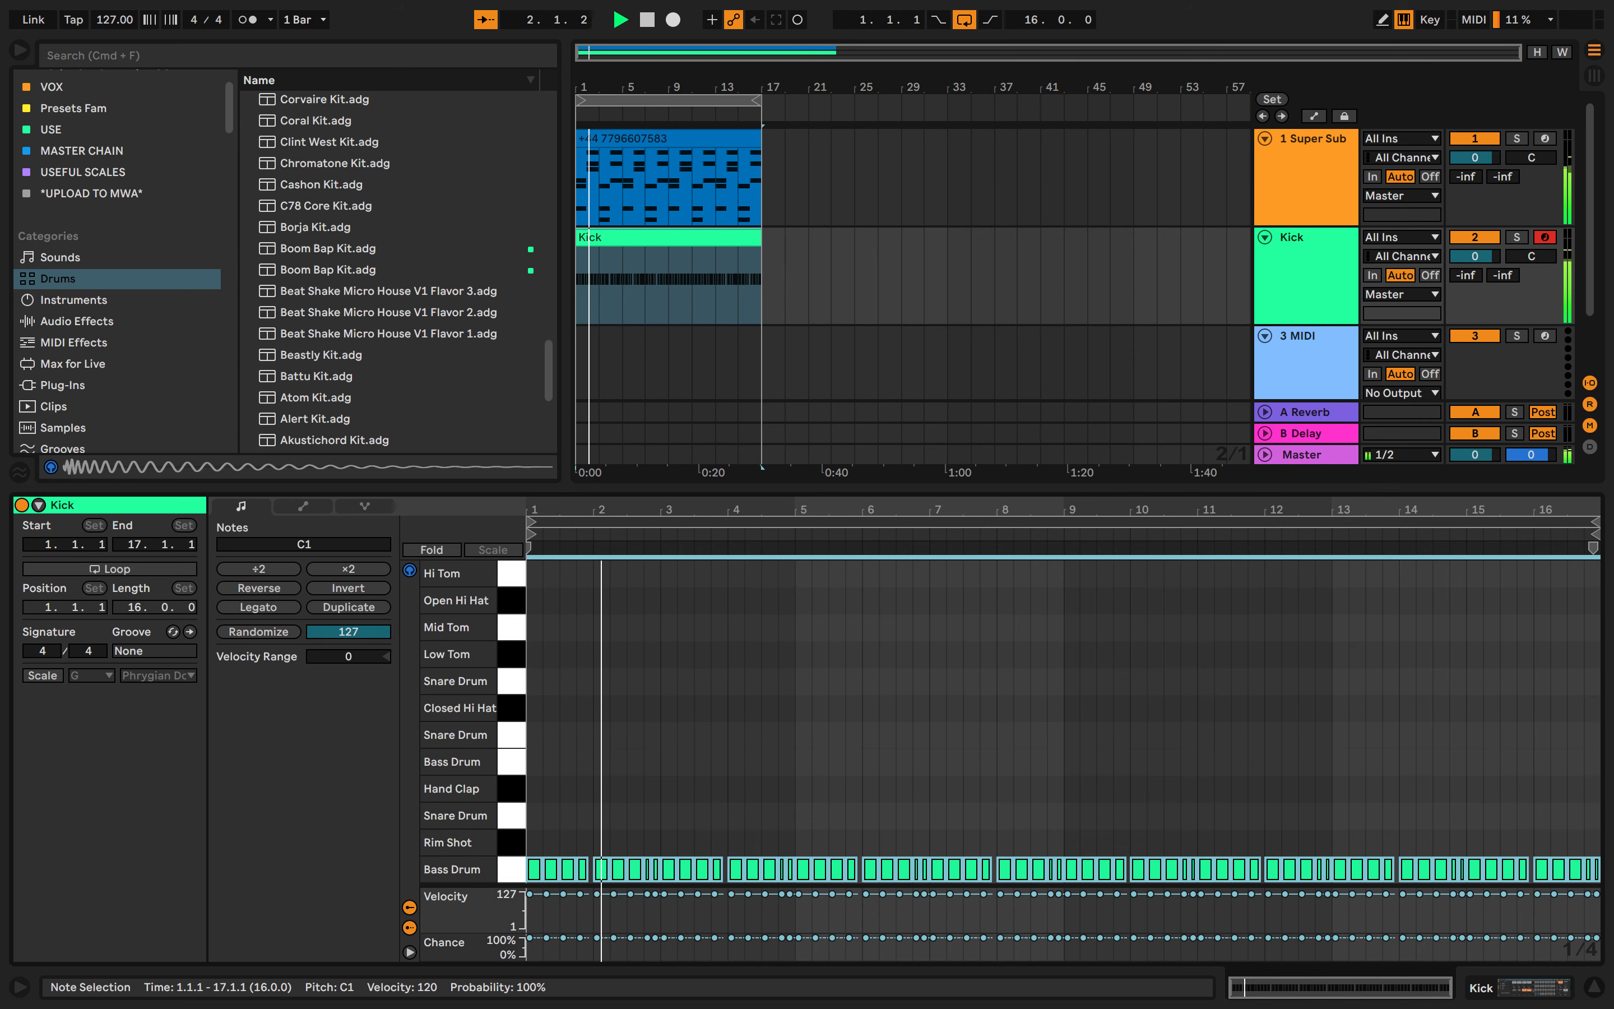
key("space")
Set the 909 kit's C1 Bass Drum to Tune 76, Attack 73 and Decay 30 during playback
key("shift+Tab")
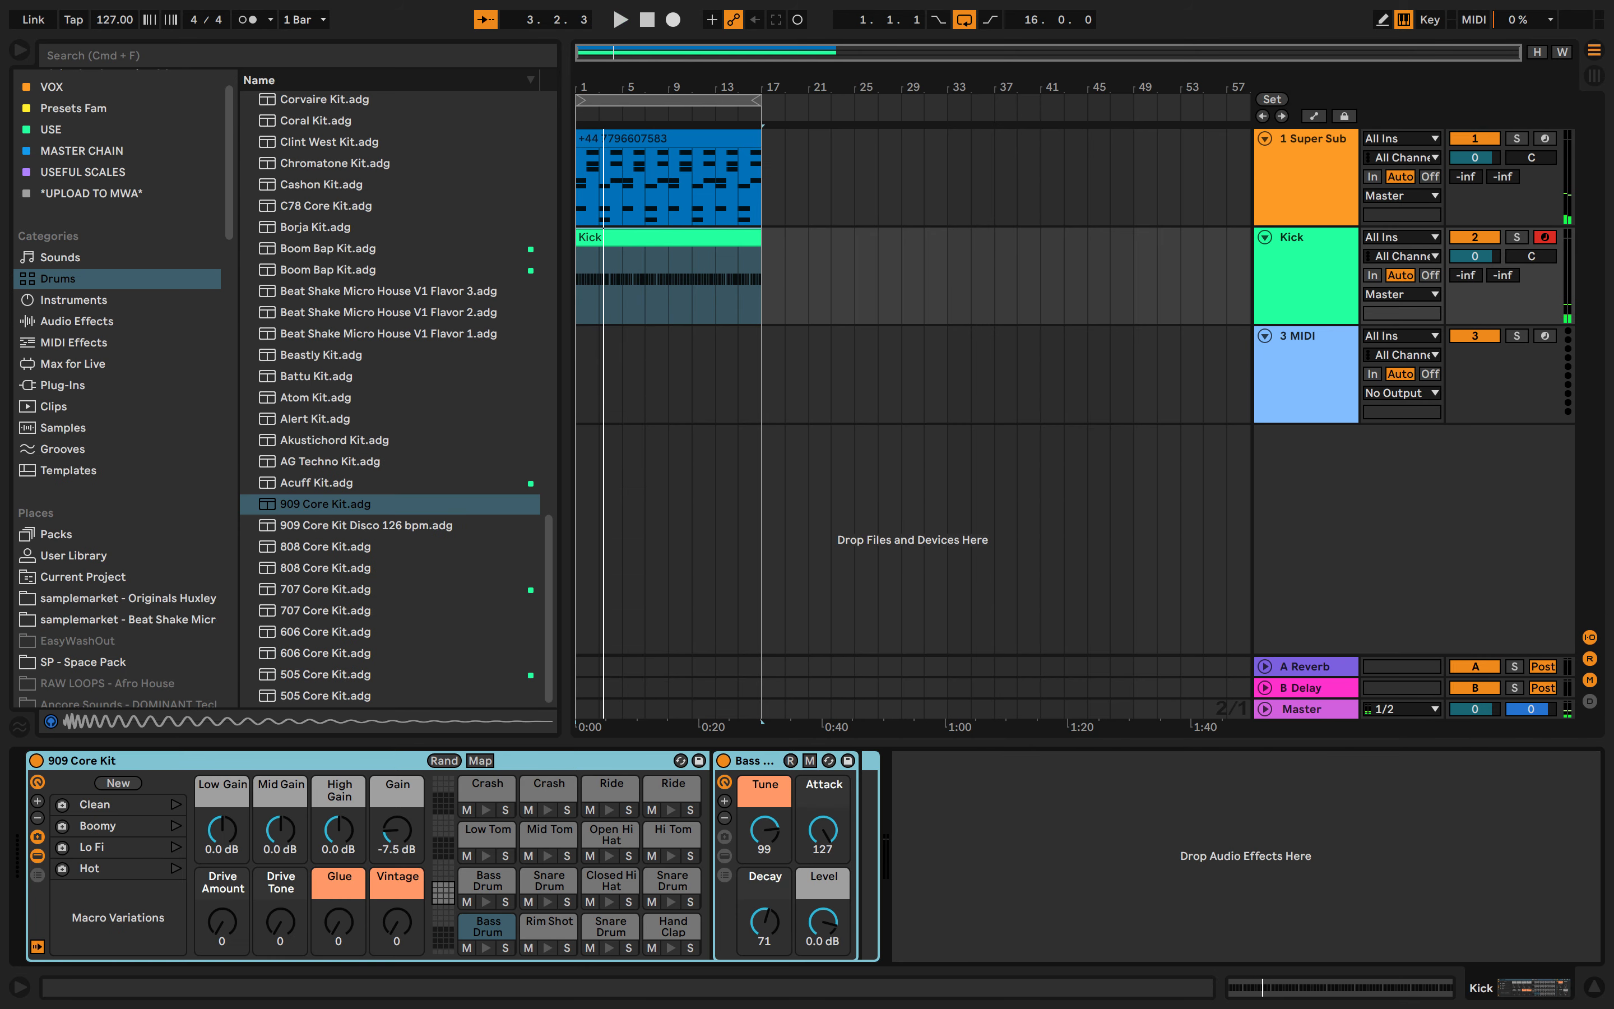
left_click(505, 929)
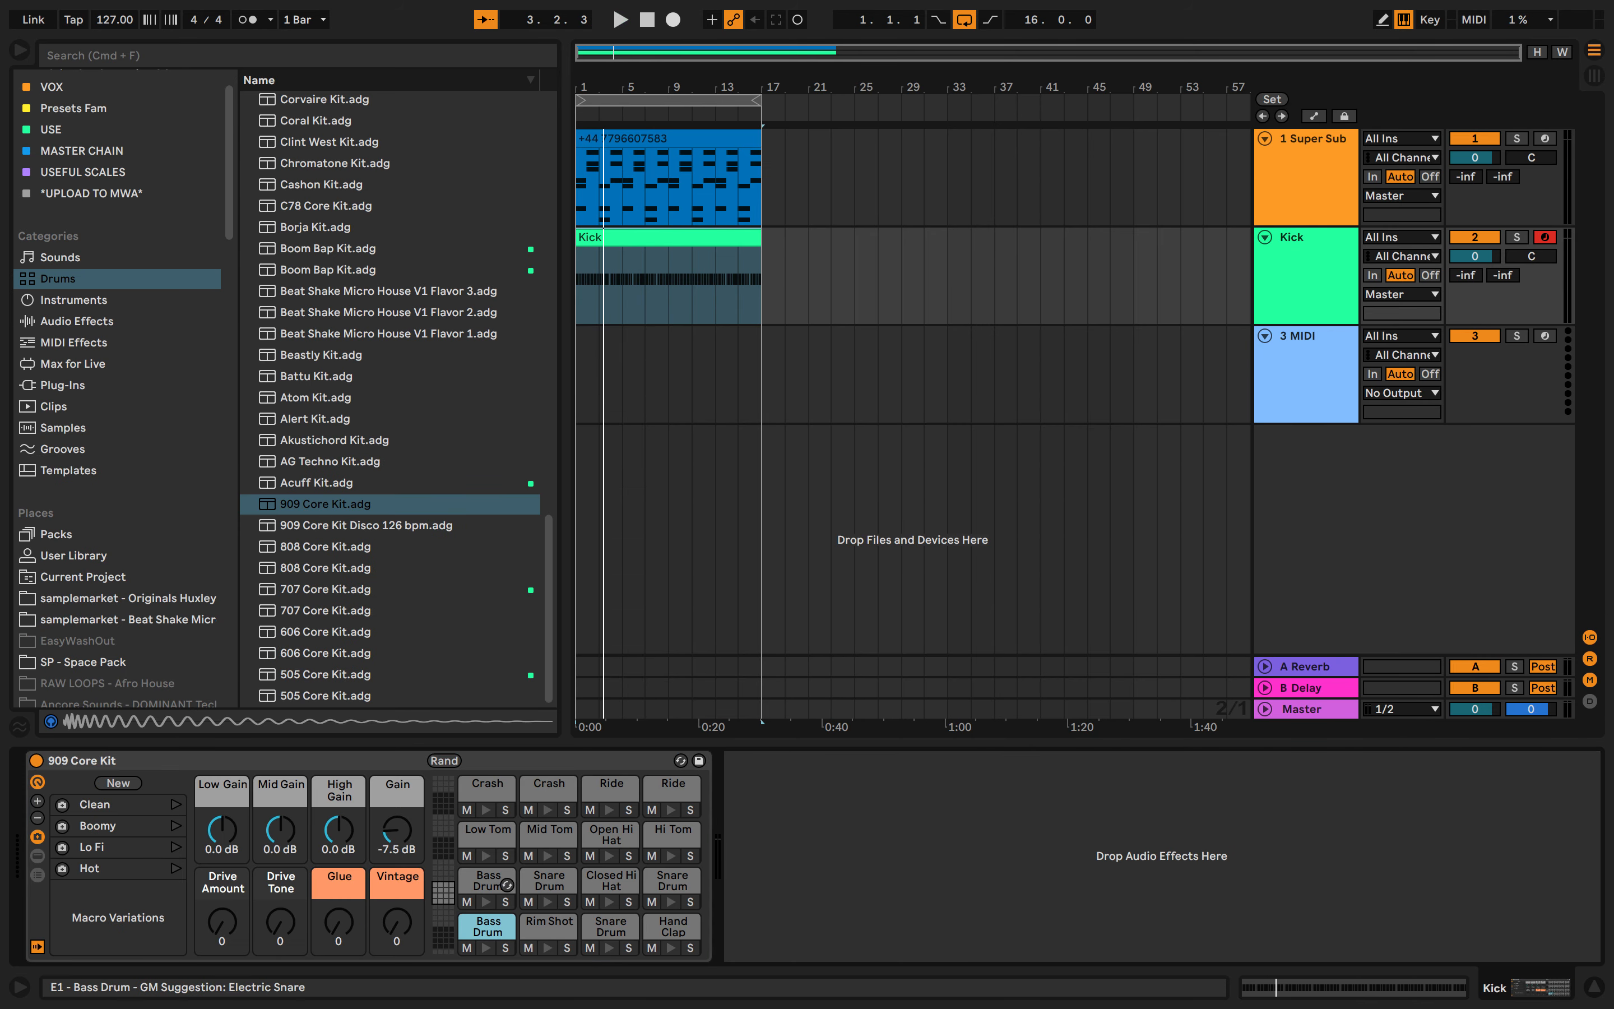
left_click(506, 930)
key("space")
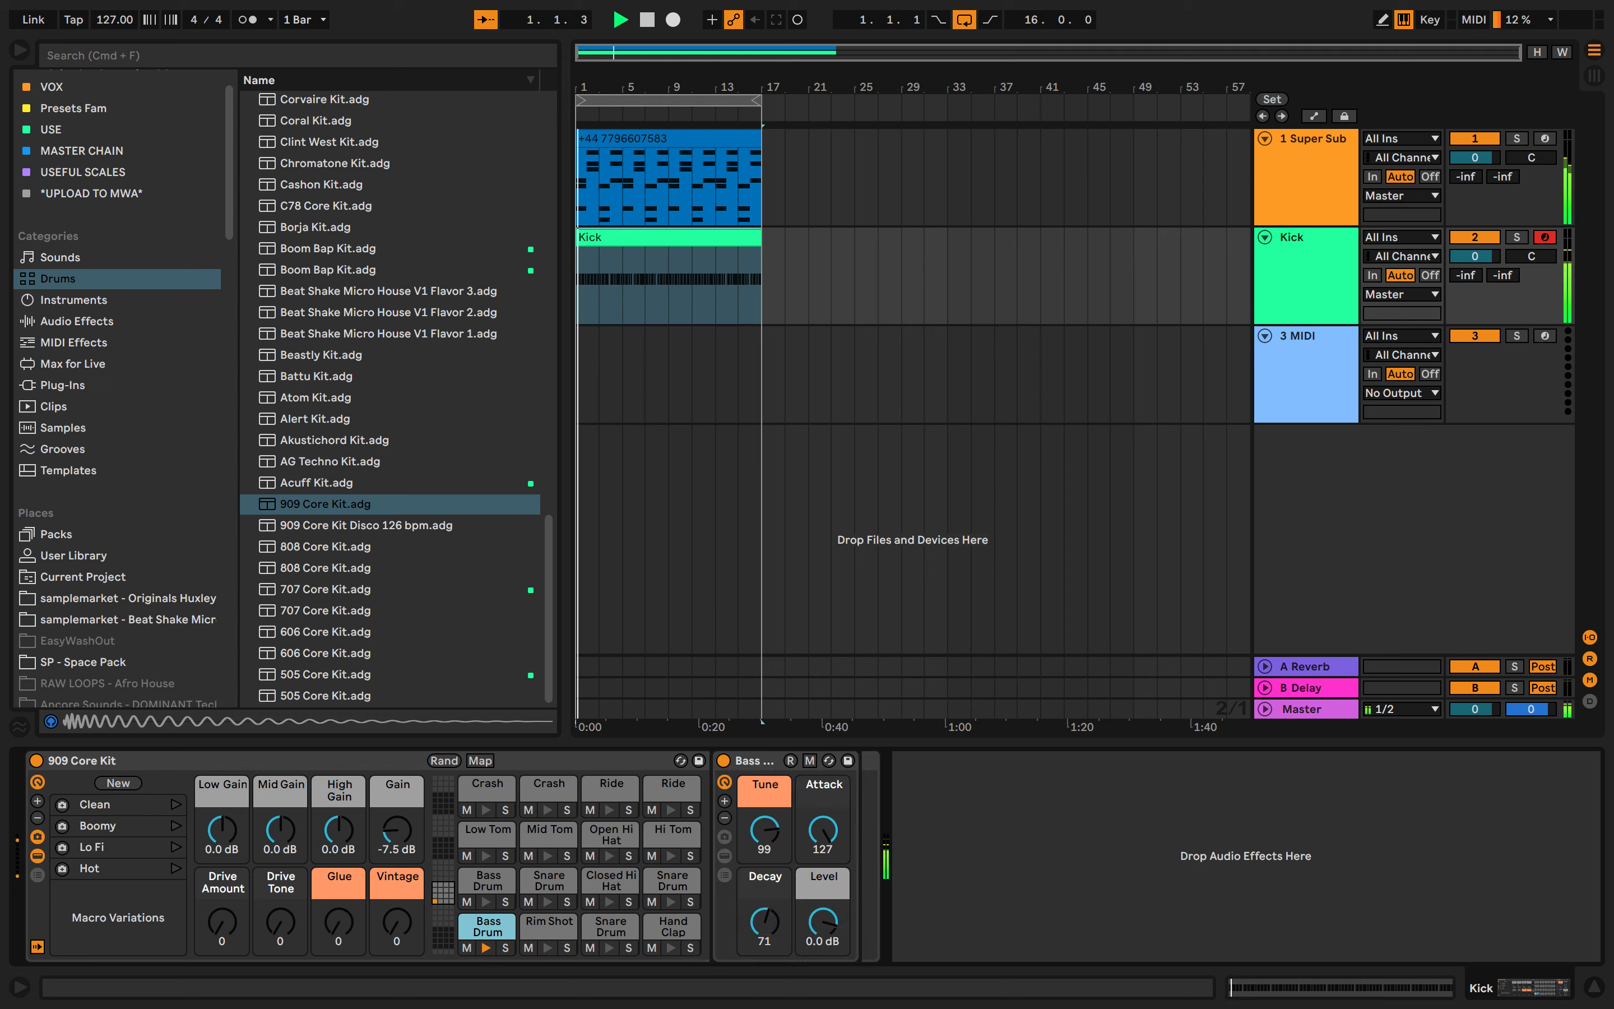
left_click_drag(765, 829, 764, 947)
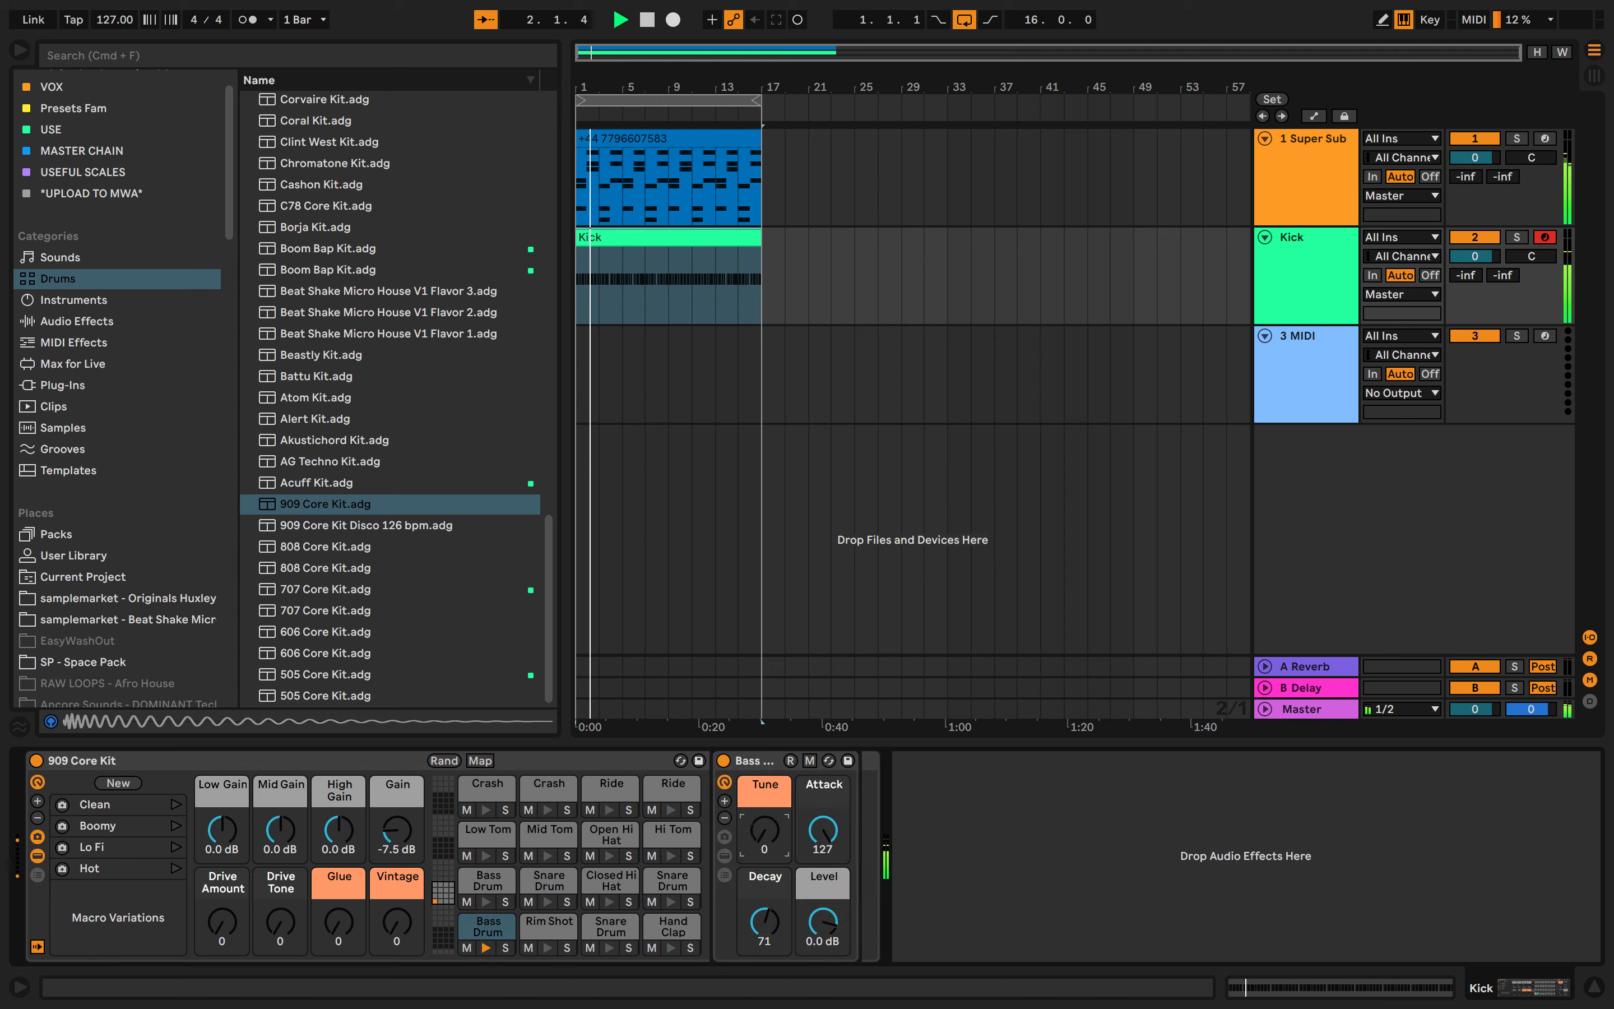
left_click_drag(822, 830, 822, 969)
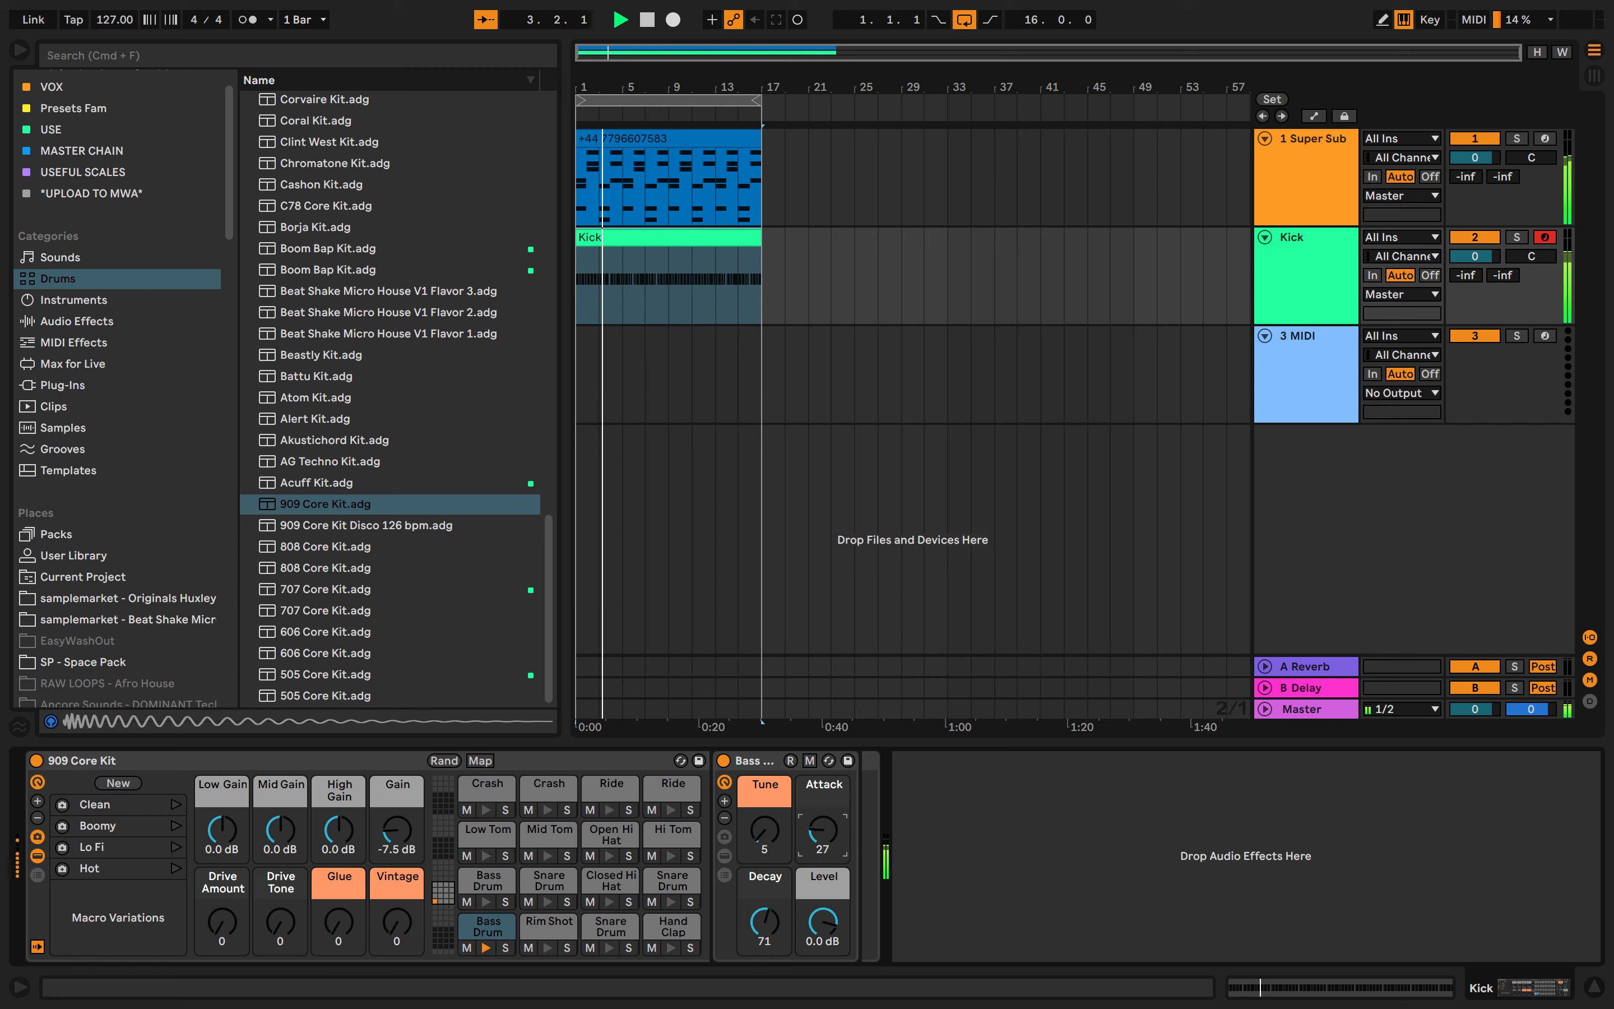
left_click_drag(765, 829, 764, 739)
left_click_drag(822, 848, 822, 777)
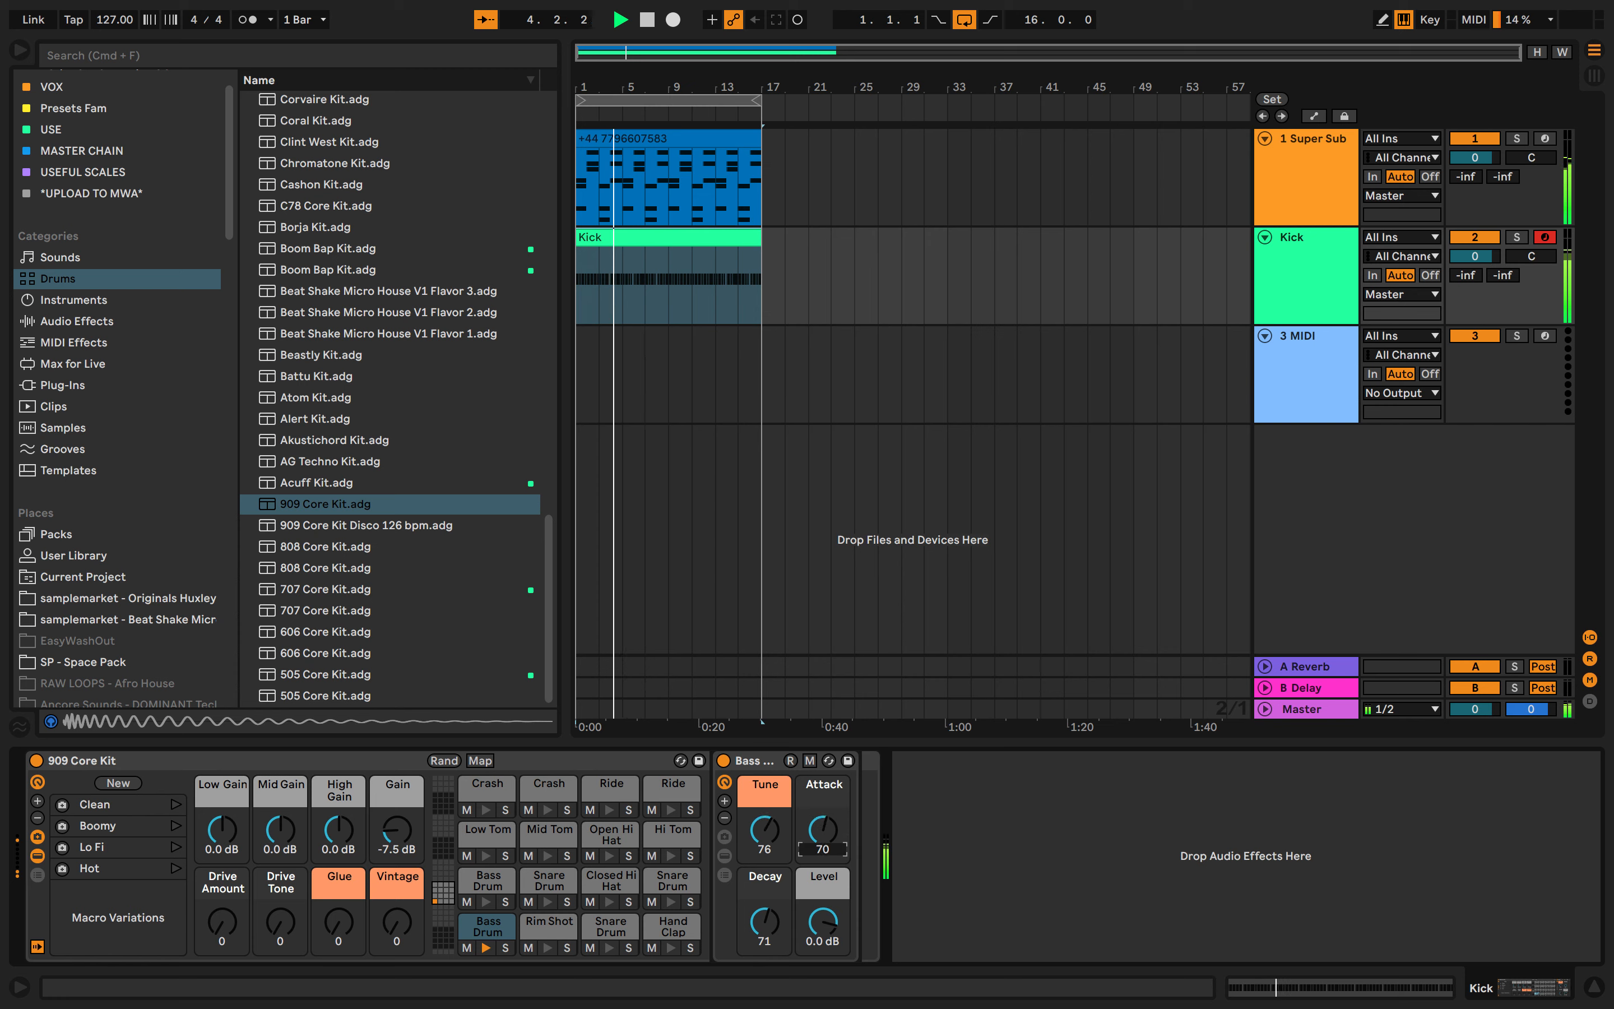
left_click_drag(764, 922, 765, 974)
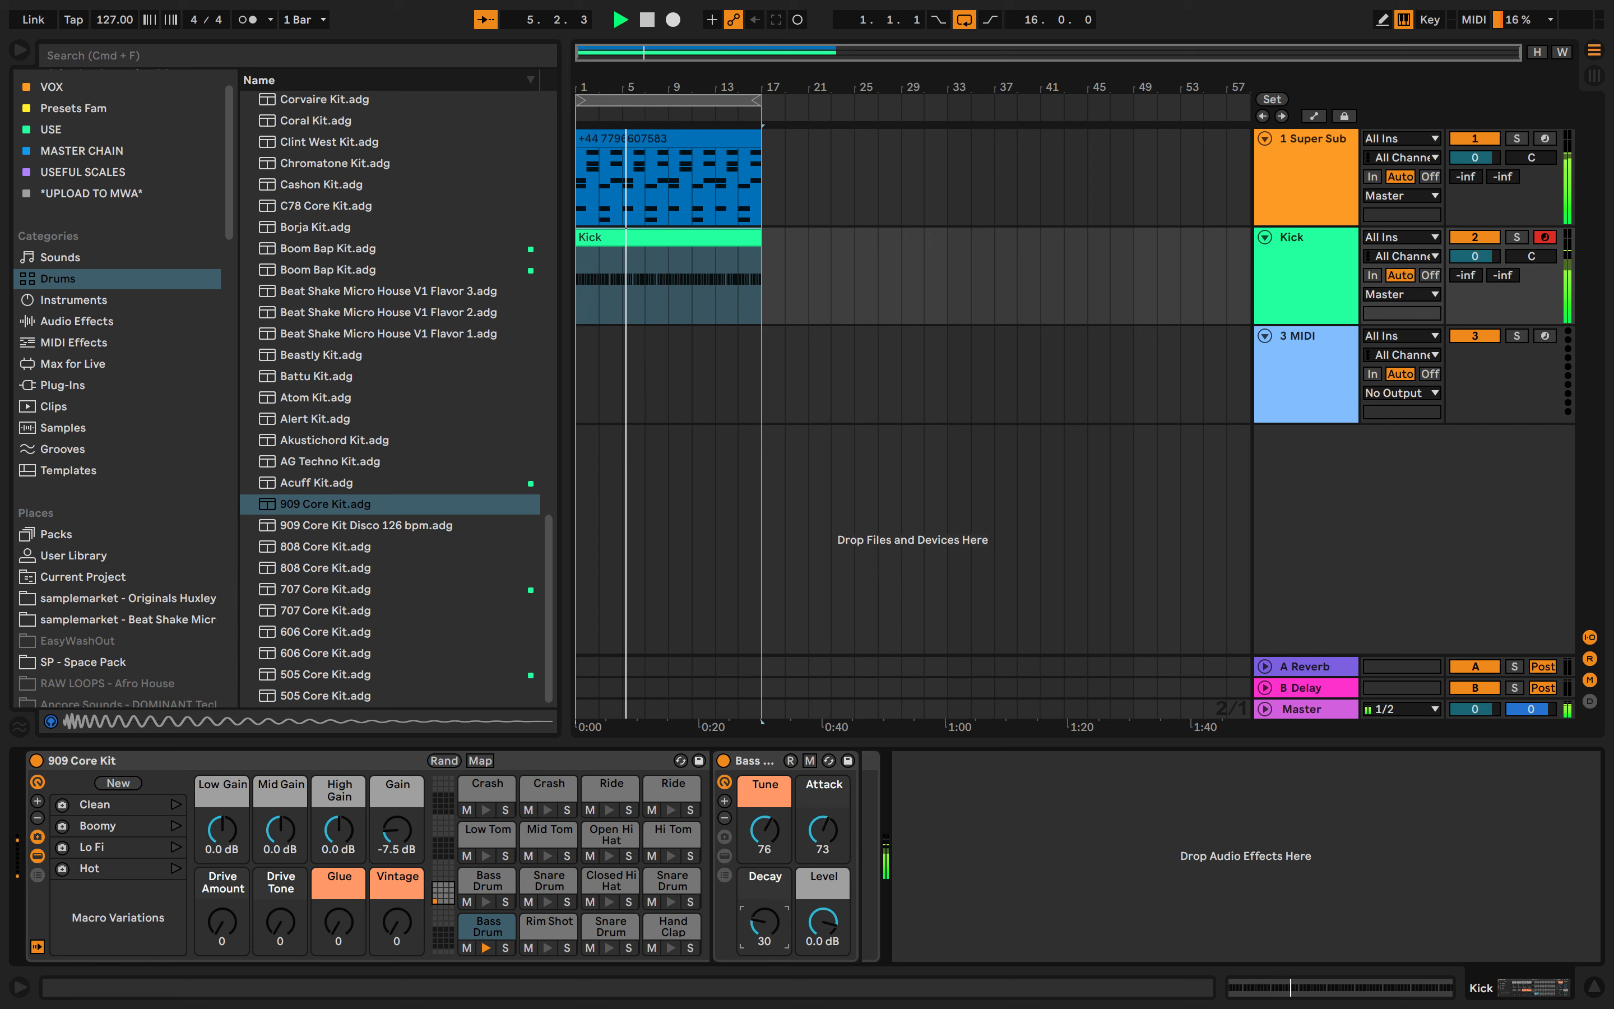
key("space")
Audition the Boomy and Hot macro variations of the Kick track's 909 kit and apply Lo Fi
key("space")
left_click(176, 825)
left_click(176, 848)
left_click(176, 868)
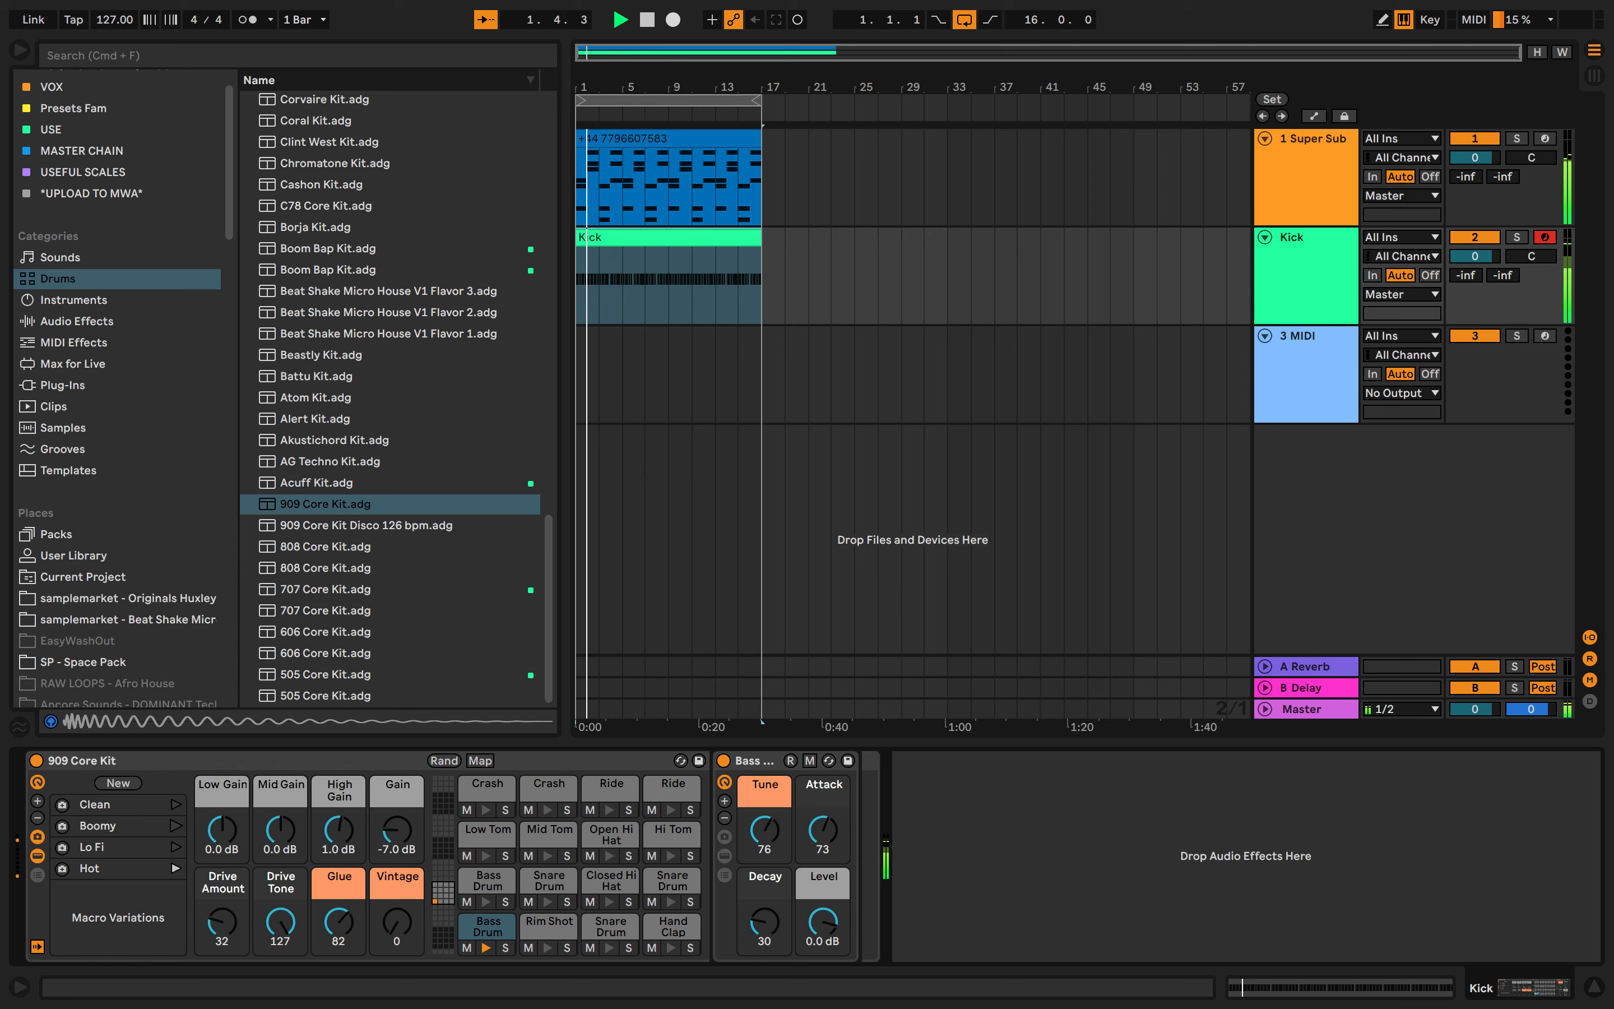
left_click(176, 847)
key("space")
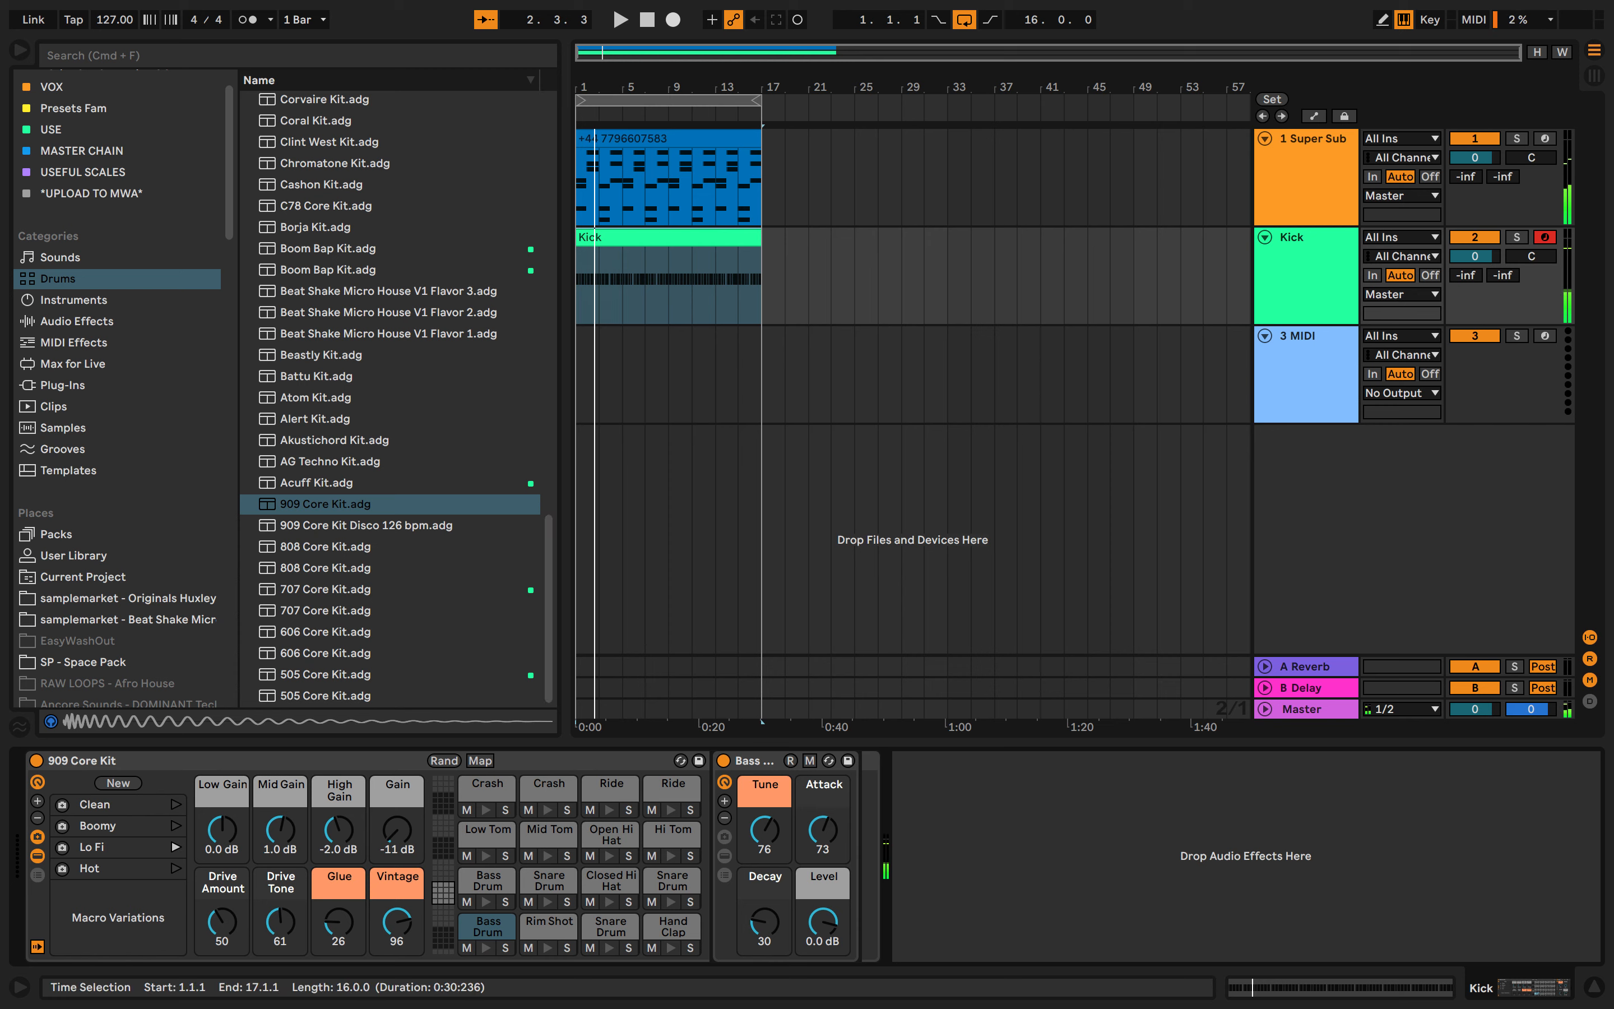
Load 909 Core Kit.adg onto the empty MIDI track and create a two-bar MIDI clip there at bar 1
left_click(325, 504)
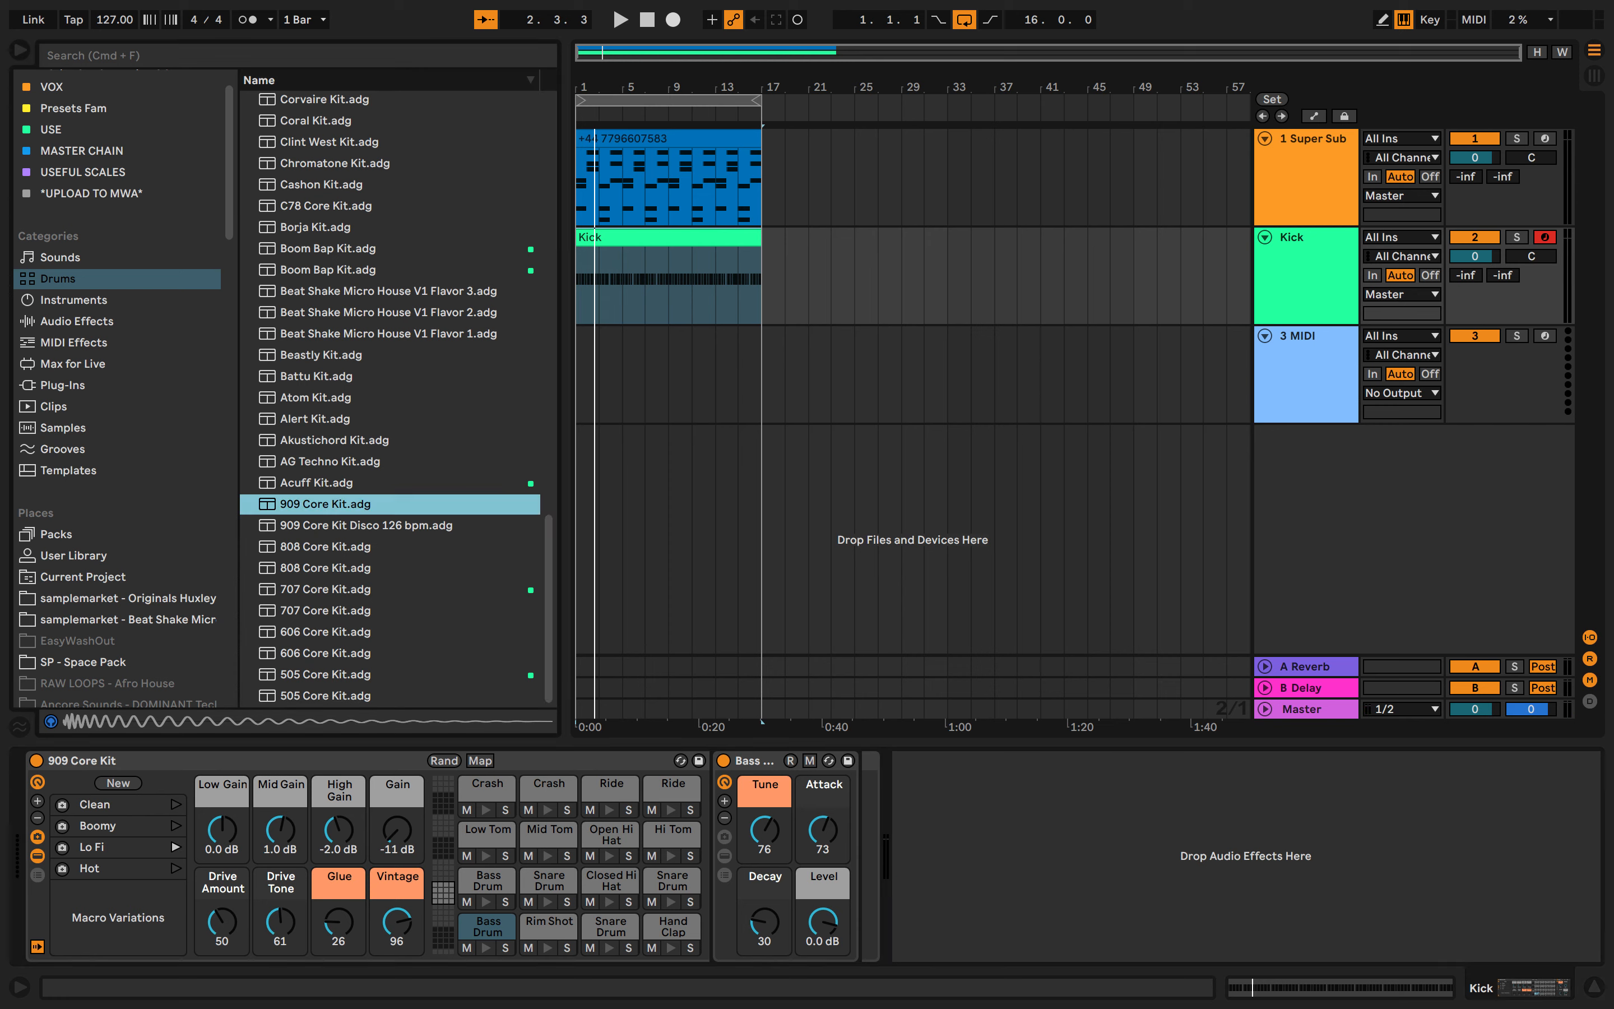
double_click(592, 377)
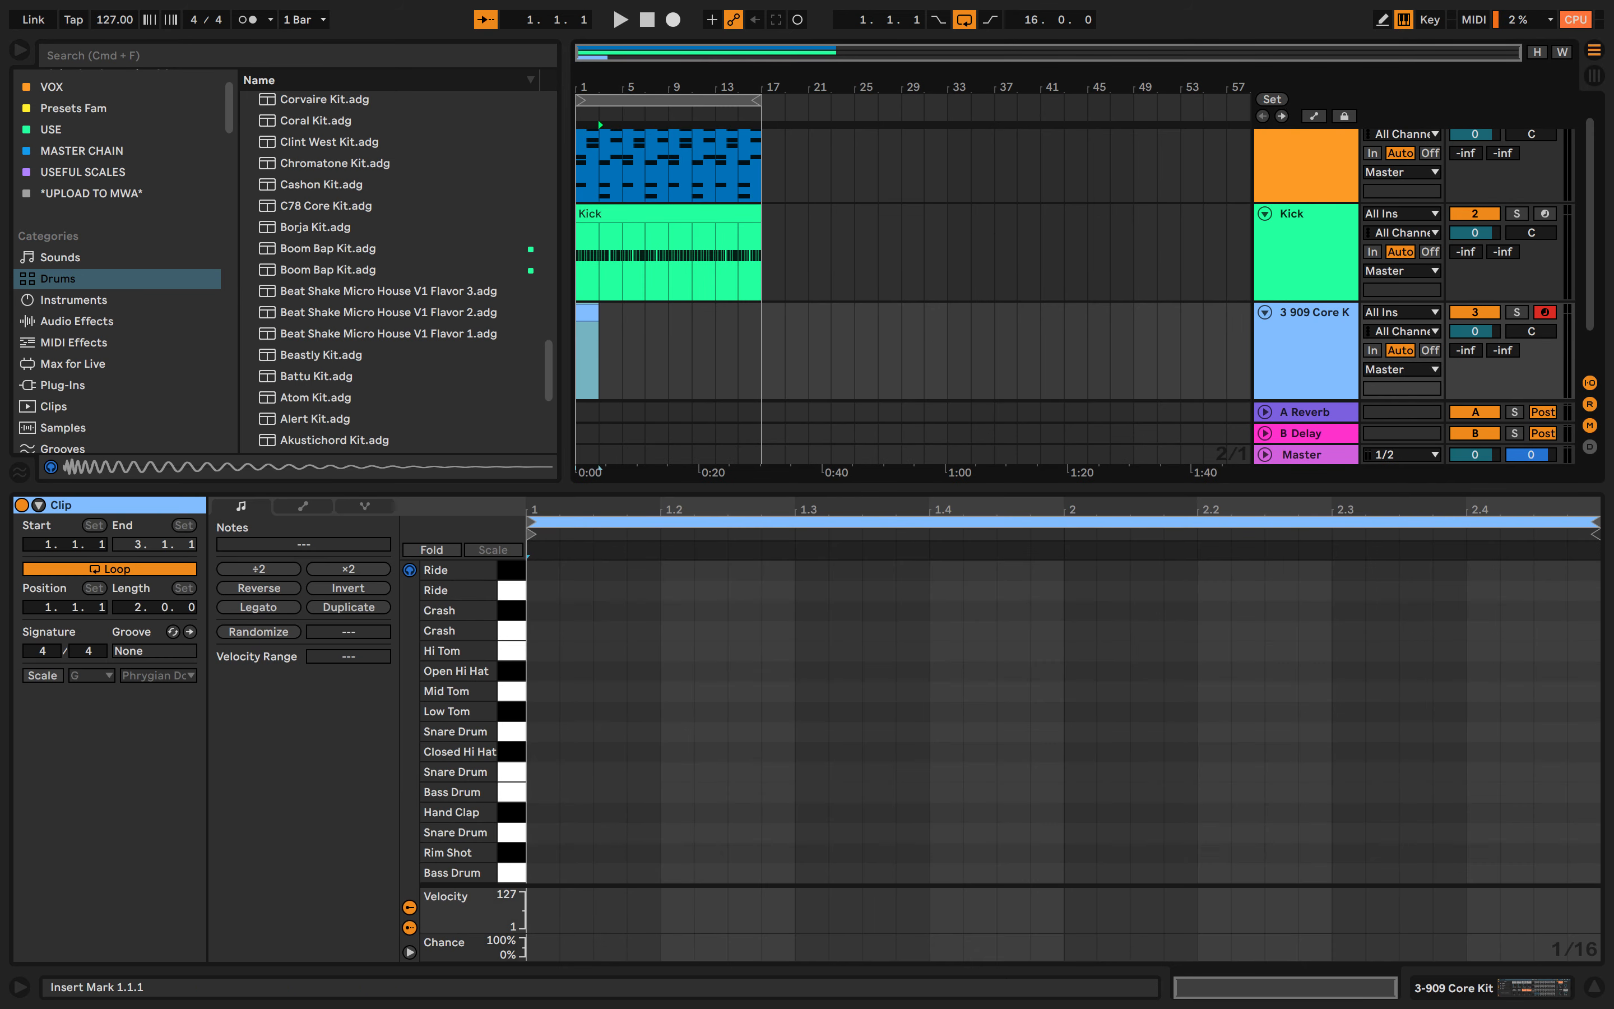
Place Hand Clap notes on beats 2 and 4 of both bars, duplicate the clip up to bar 17 and play it
left_click(494, 832)
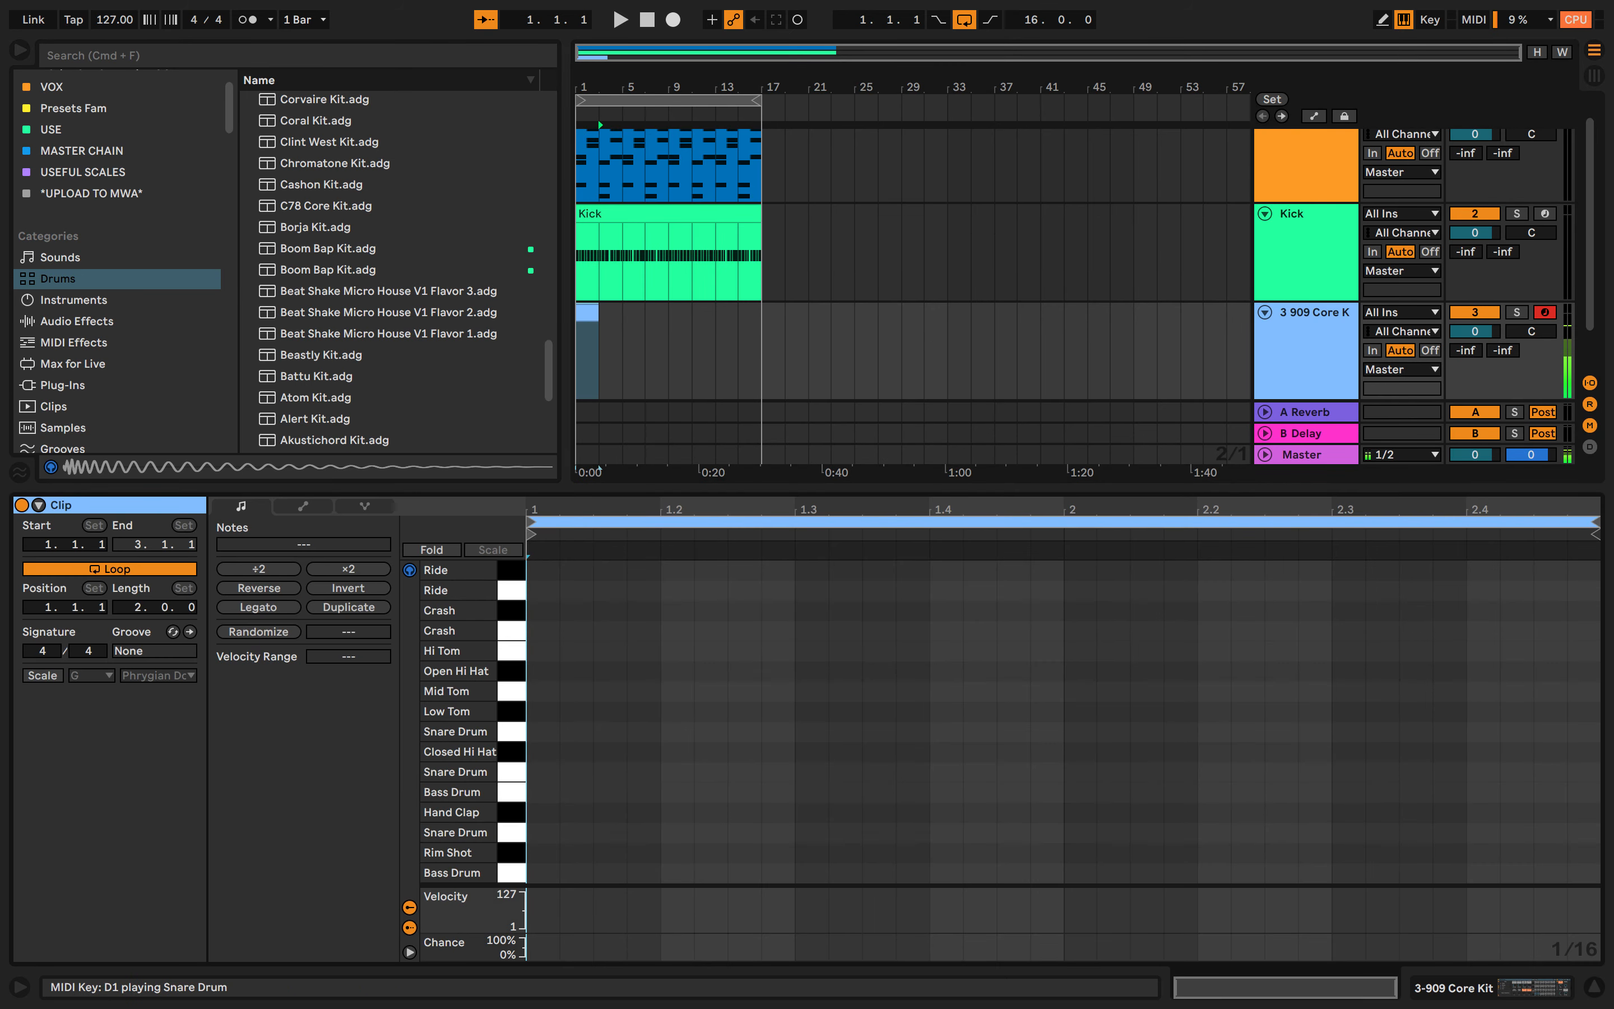
left_click(494, 833)
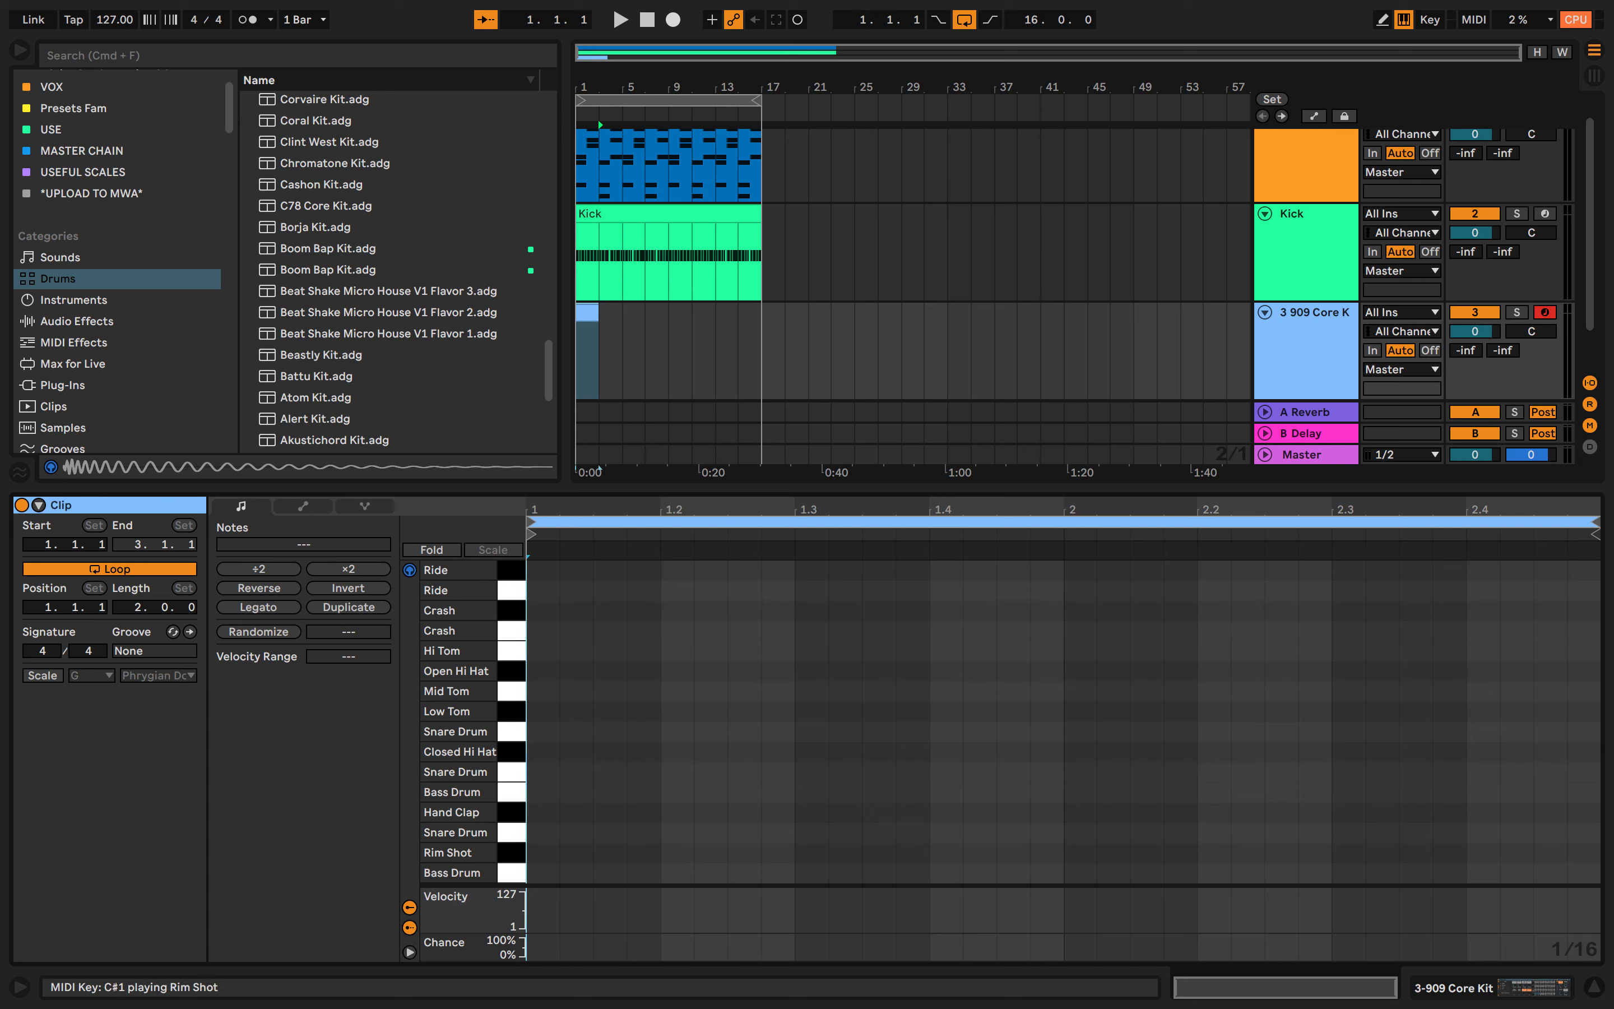
left_click(511, 812)
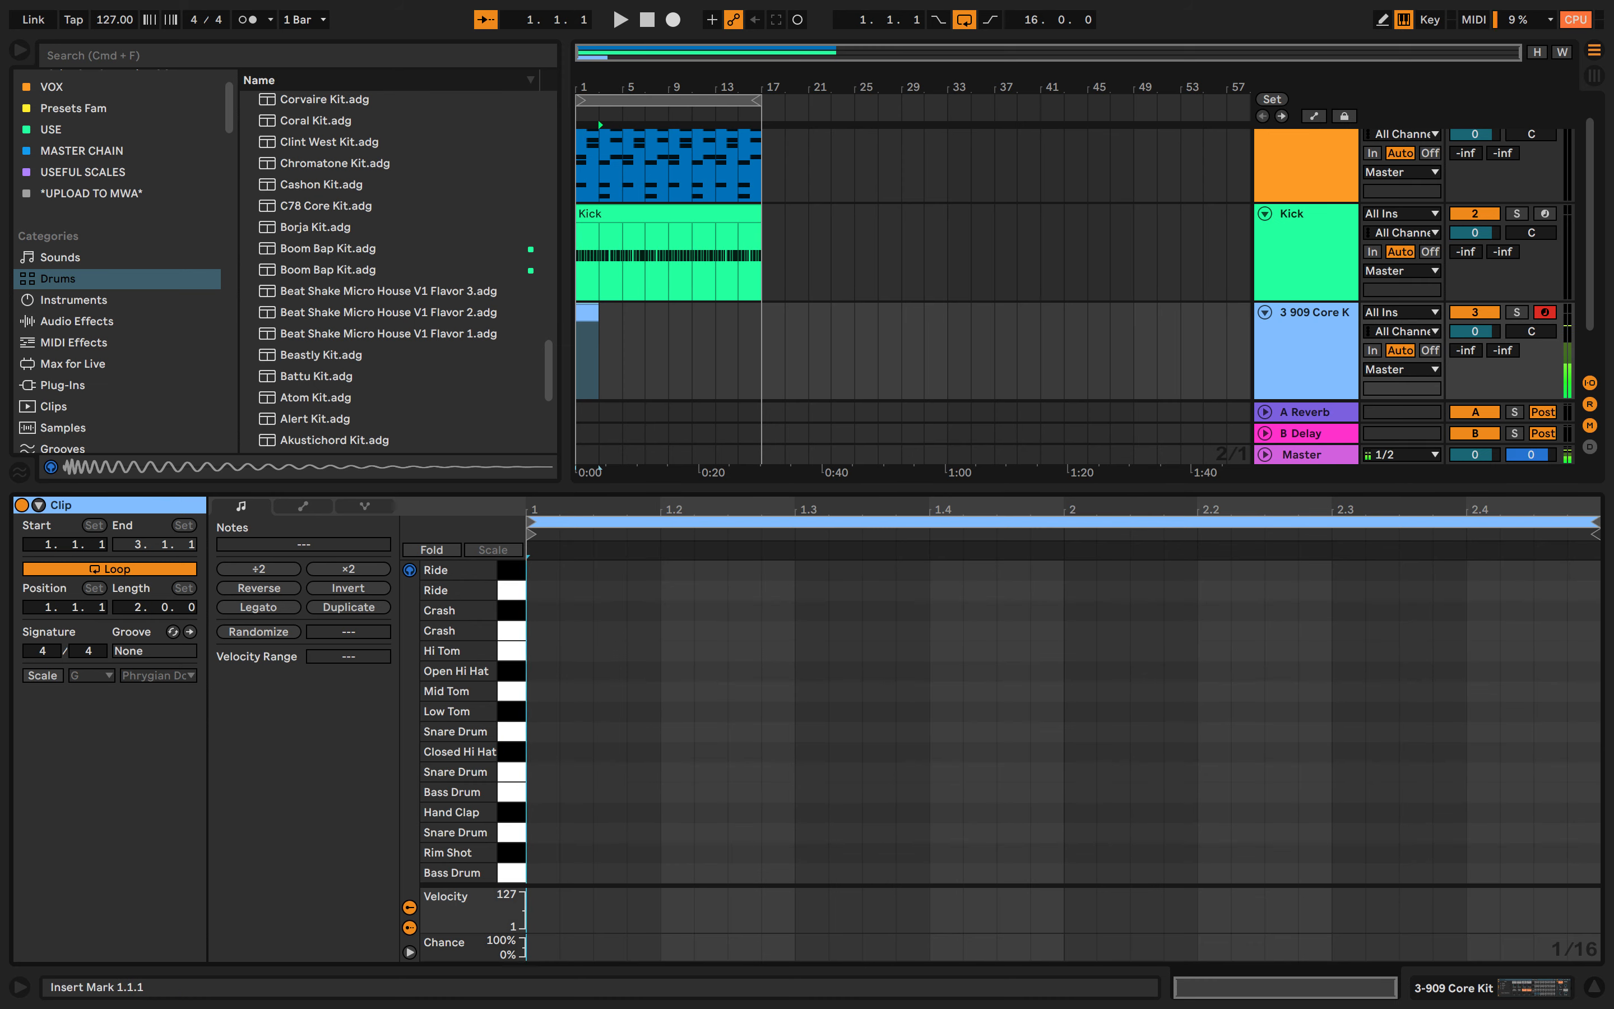
double_click(677, 812)
left_click_drag(692, 812, 527, 567)
key("super+d")
key("super+d")
key("super+d")
key("space")
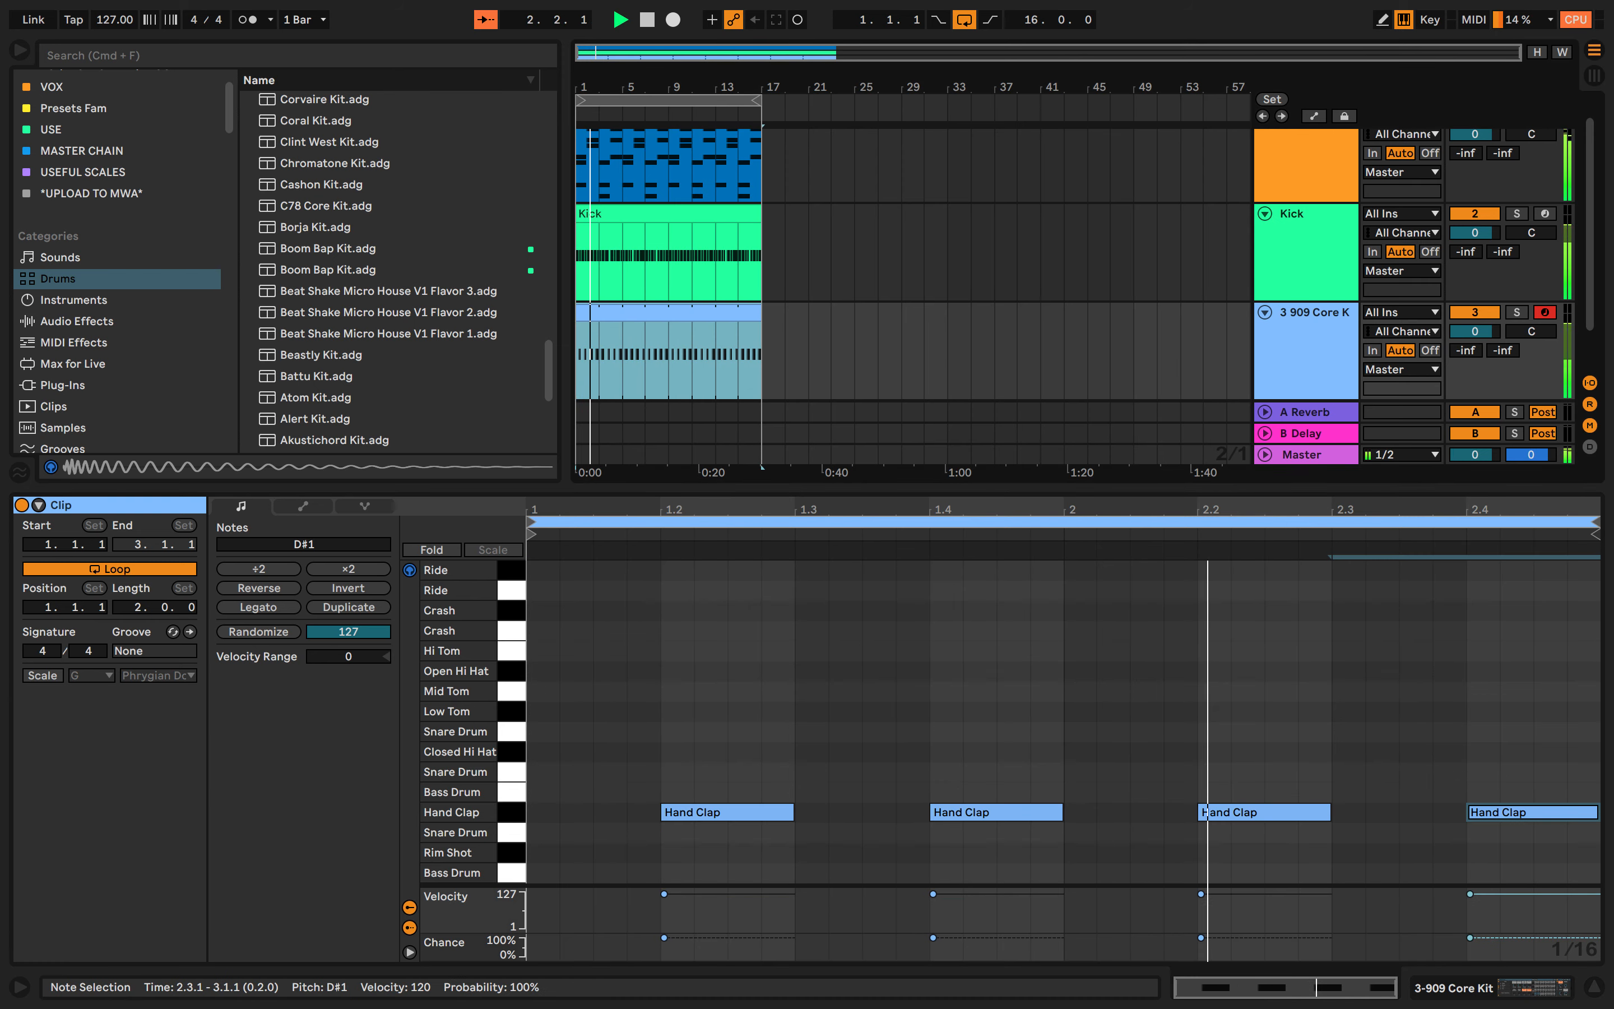
Slightly lower the velocity of all Hand Clap notes in the first two-bar clip
left_click(997, 700)
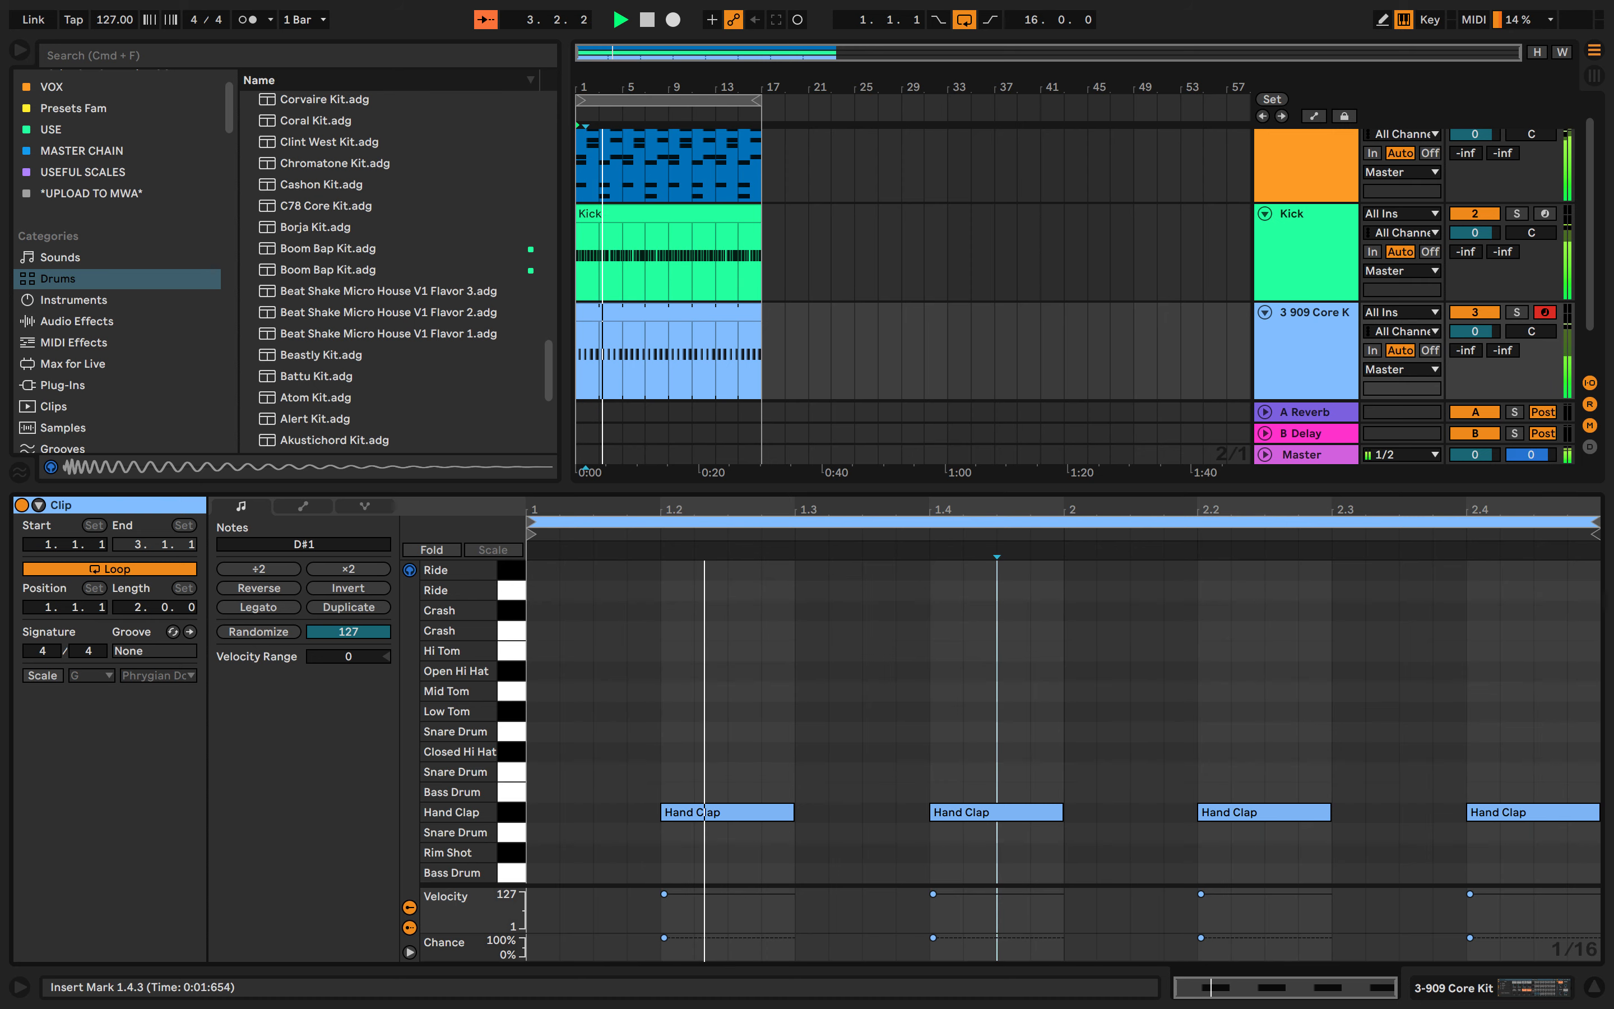
left_click_drag(594, 710, 1590, 844)
left_click_drag(933, 893, 933, 901)
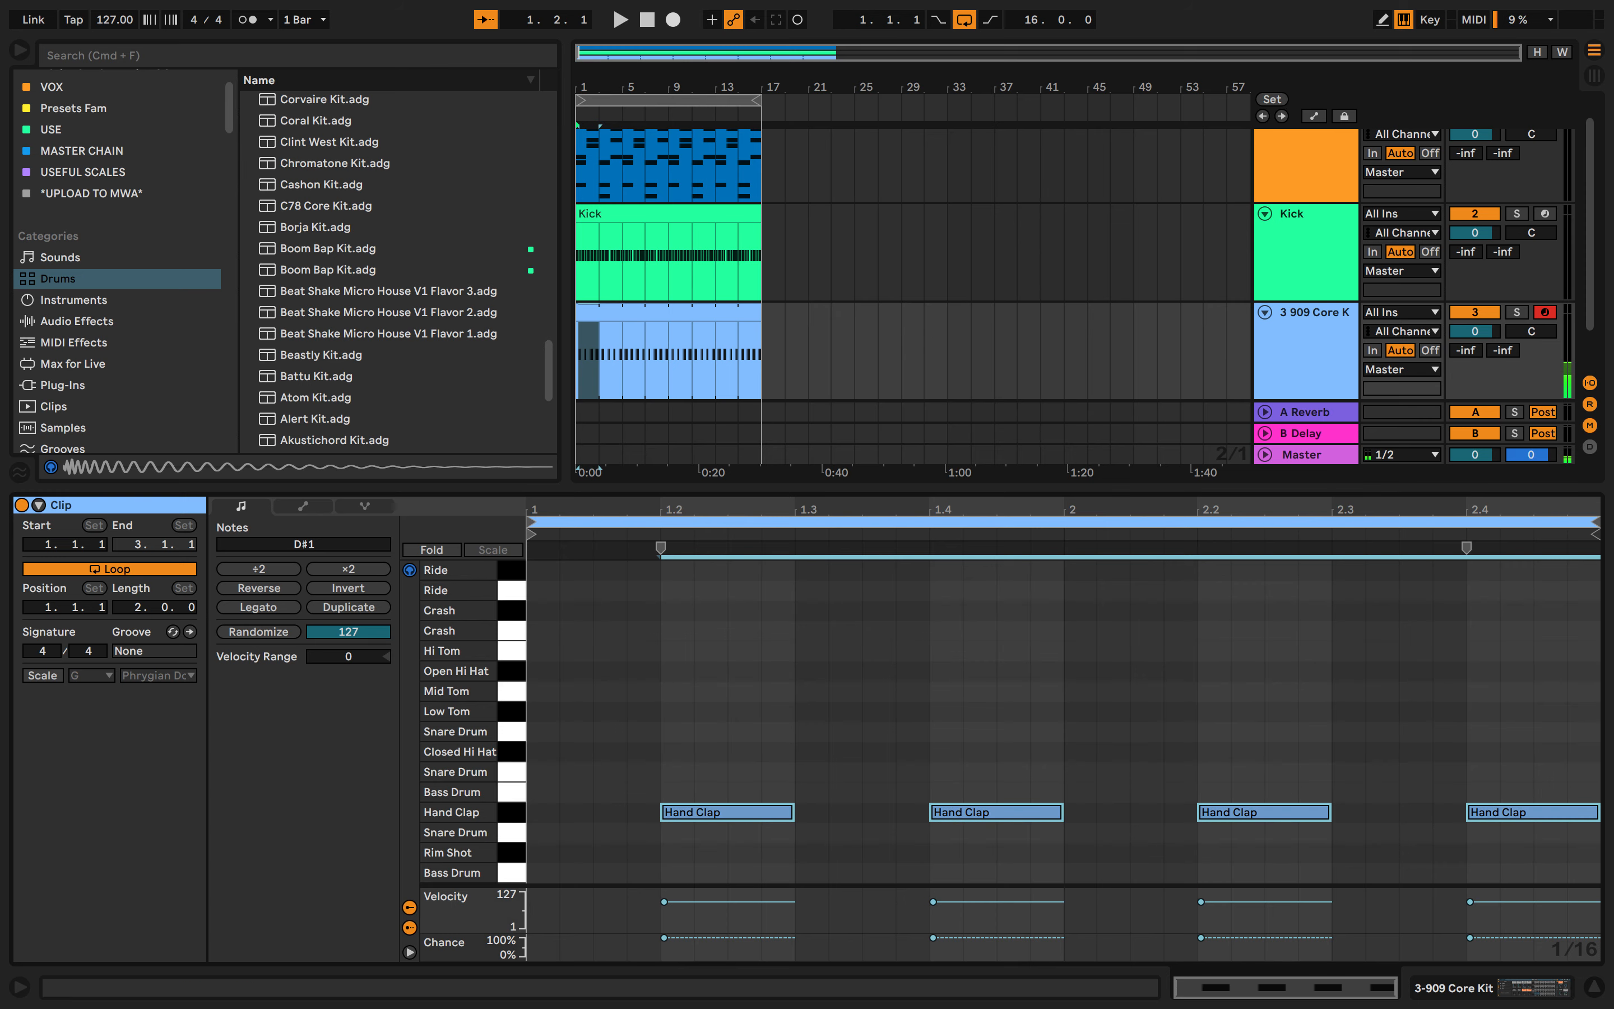
Audition the Boomy macro variation of track 3's 909 Core Kit during playback and apply Lo Fi
left_click(1226, 353)
key("shift+Tab")
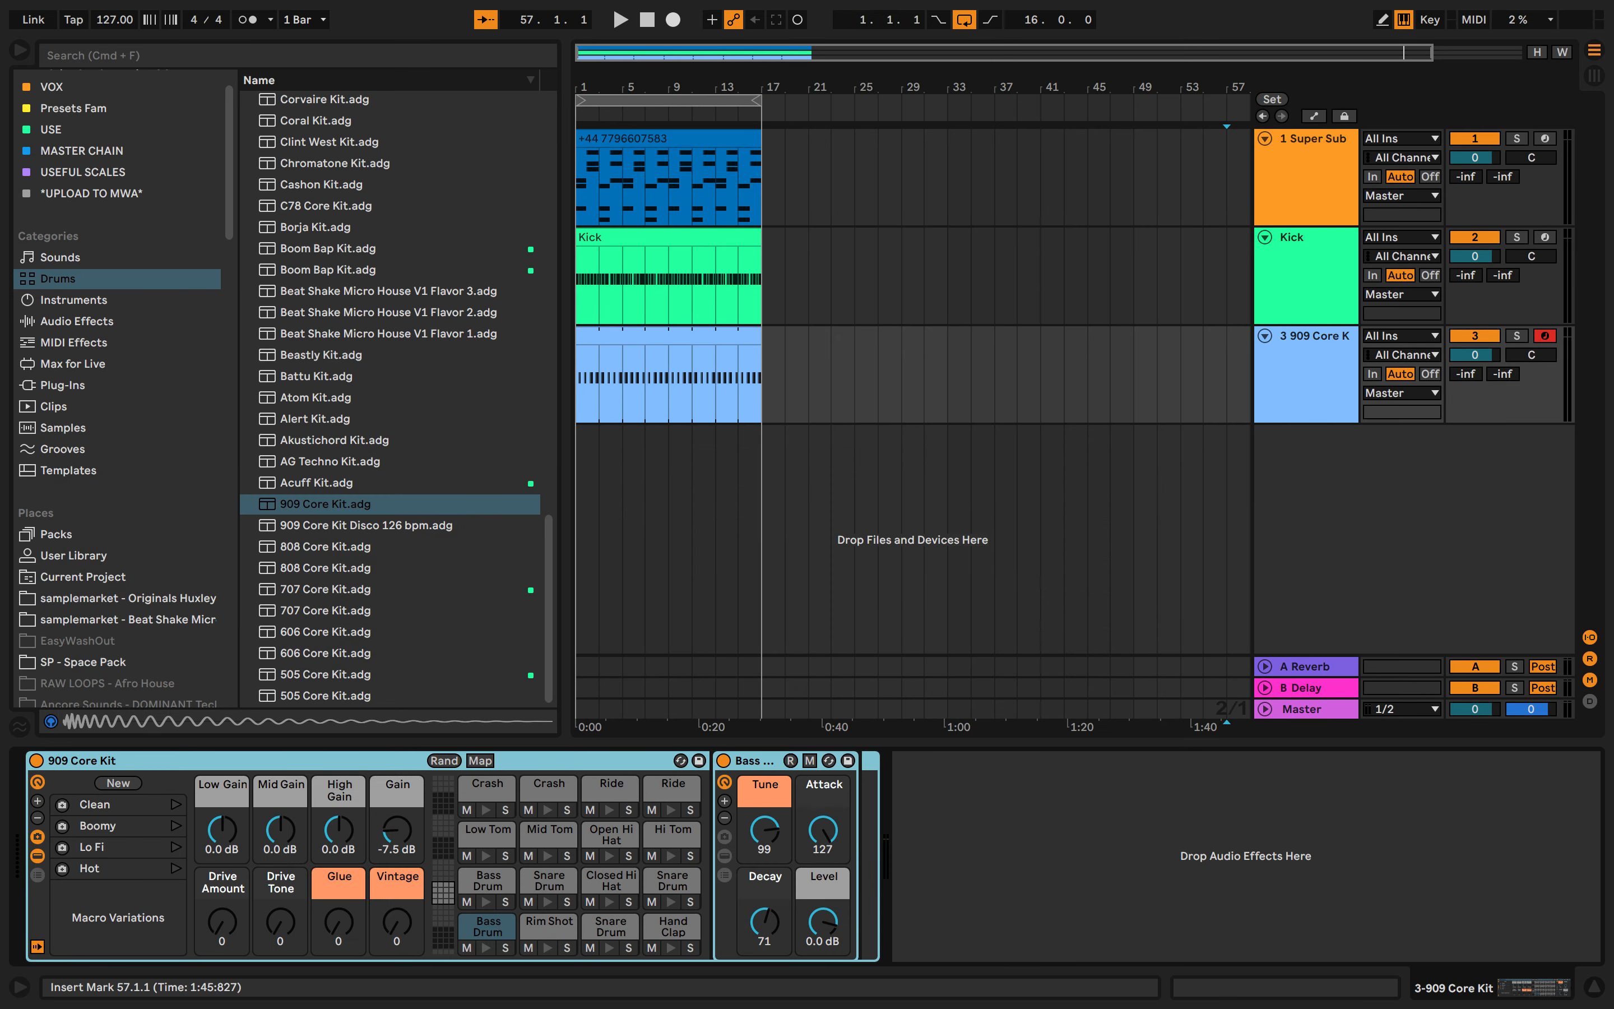
key("space")
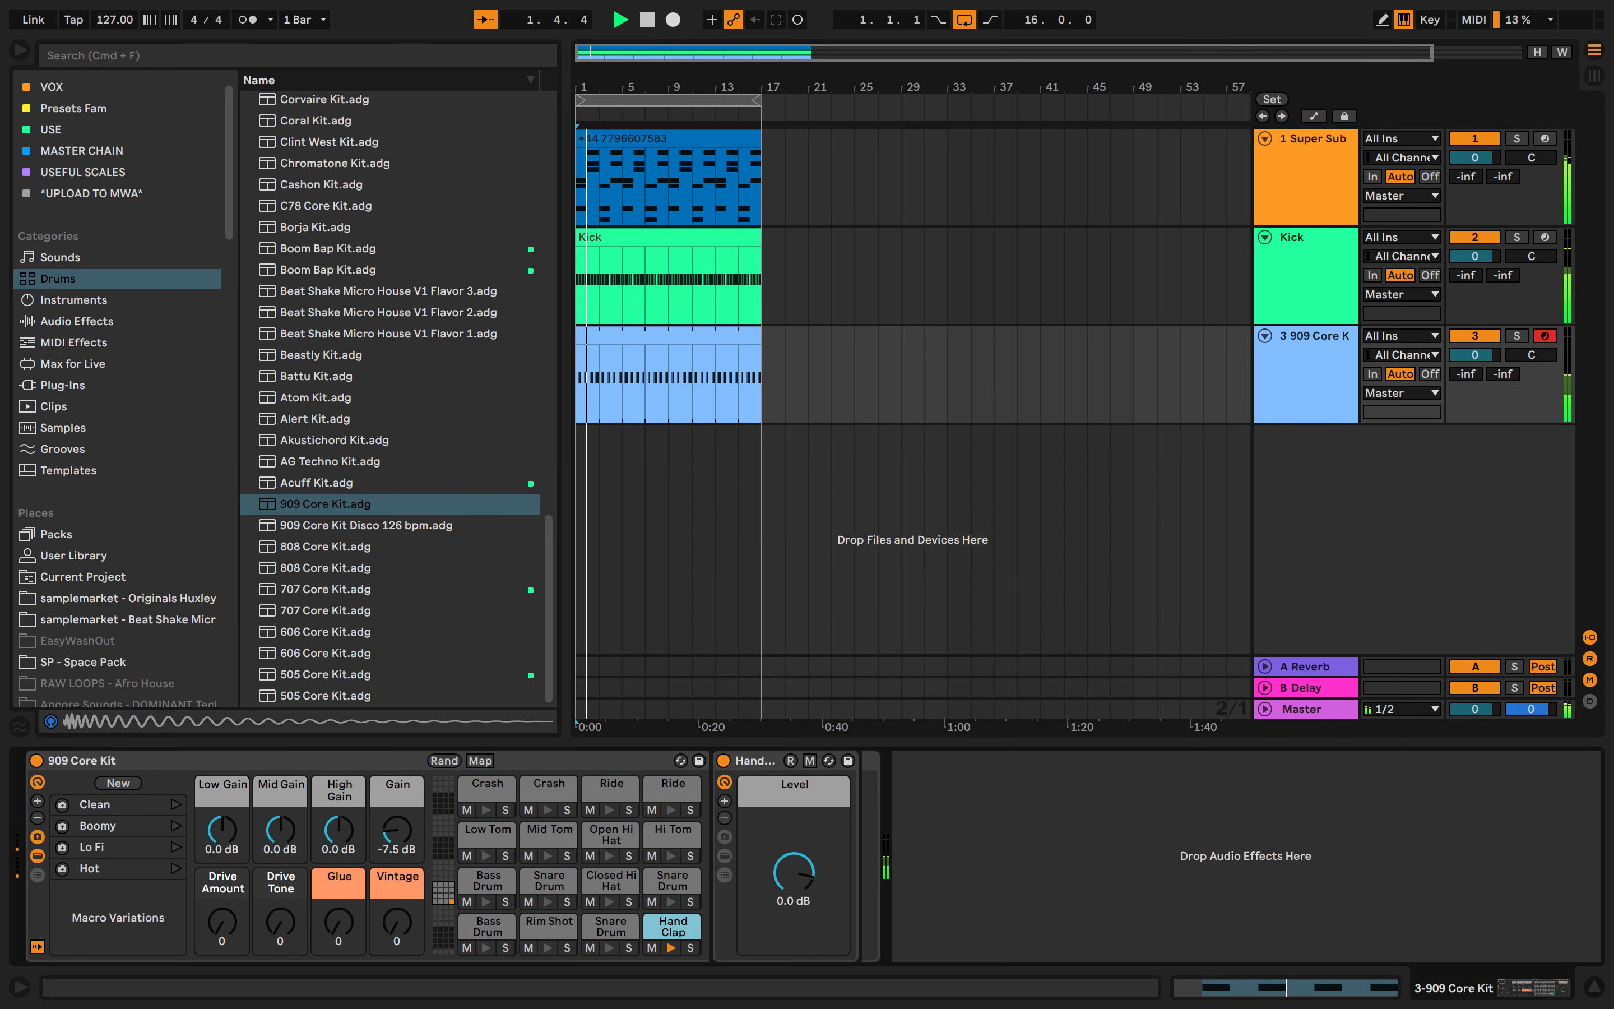
left_click_drag(793, 872, 794, 903)
key("super+z")
left_click(176, 826)
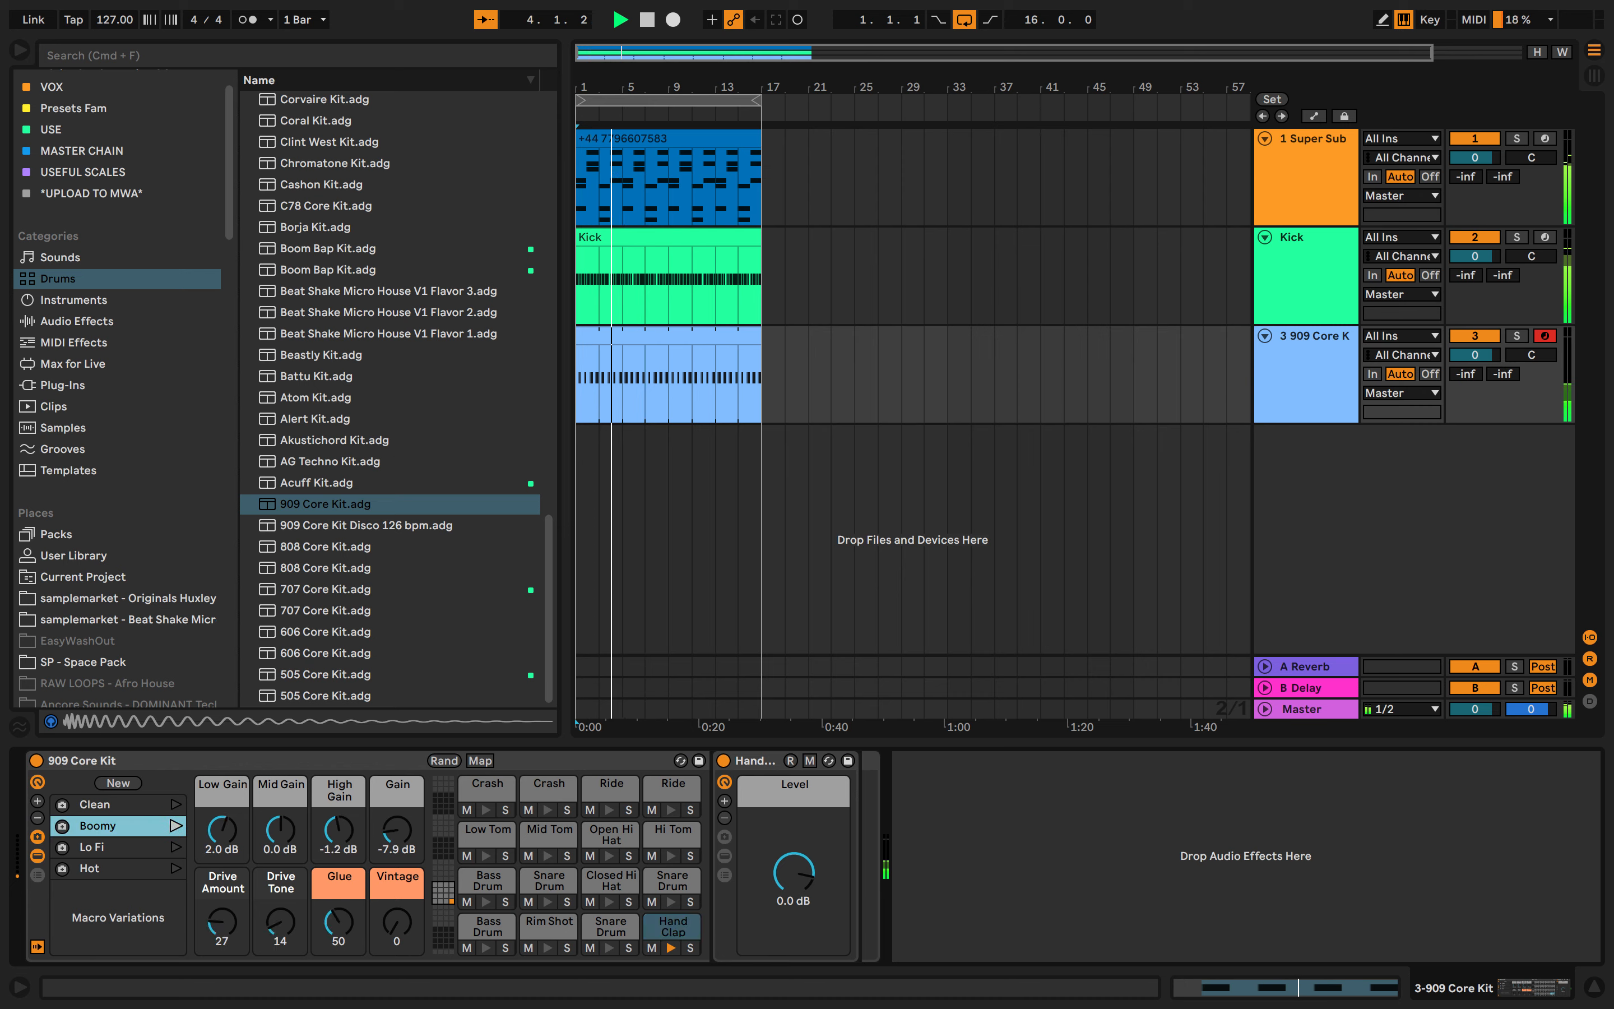
left_click(176, 847)
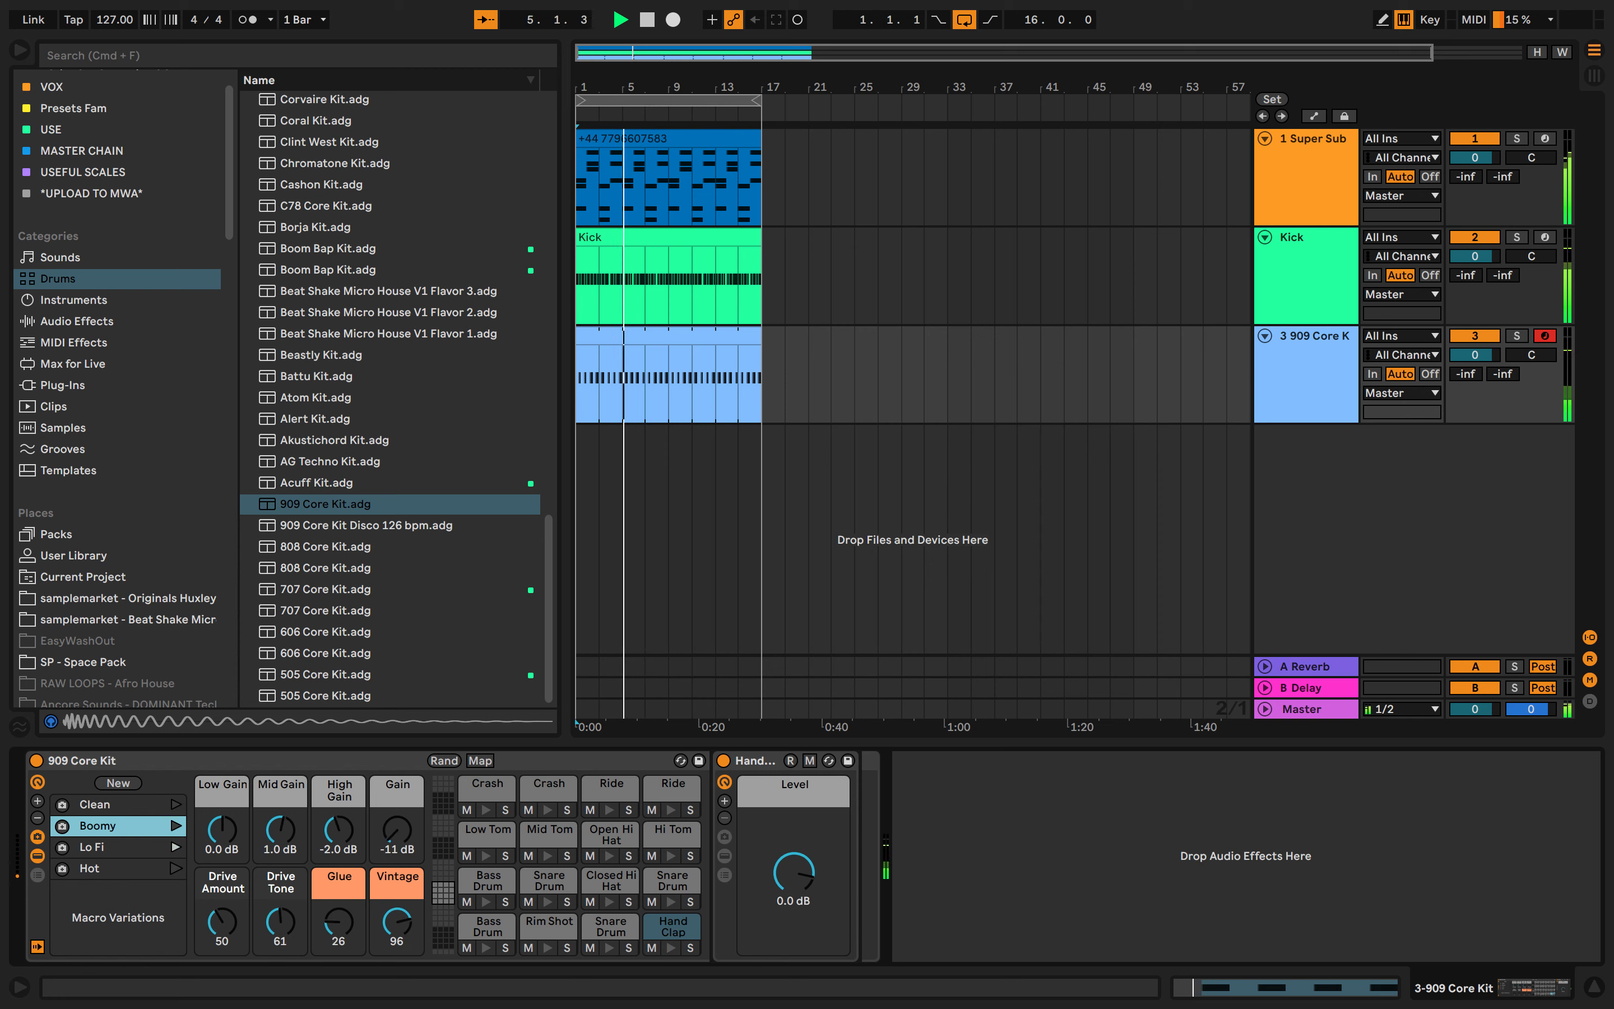
key("space")
Consolidate the clips on the 909 Core Kit track from bar 1 to 17 into one clip named Clap
left_click_drag(761, 393, 576, 393)
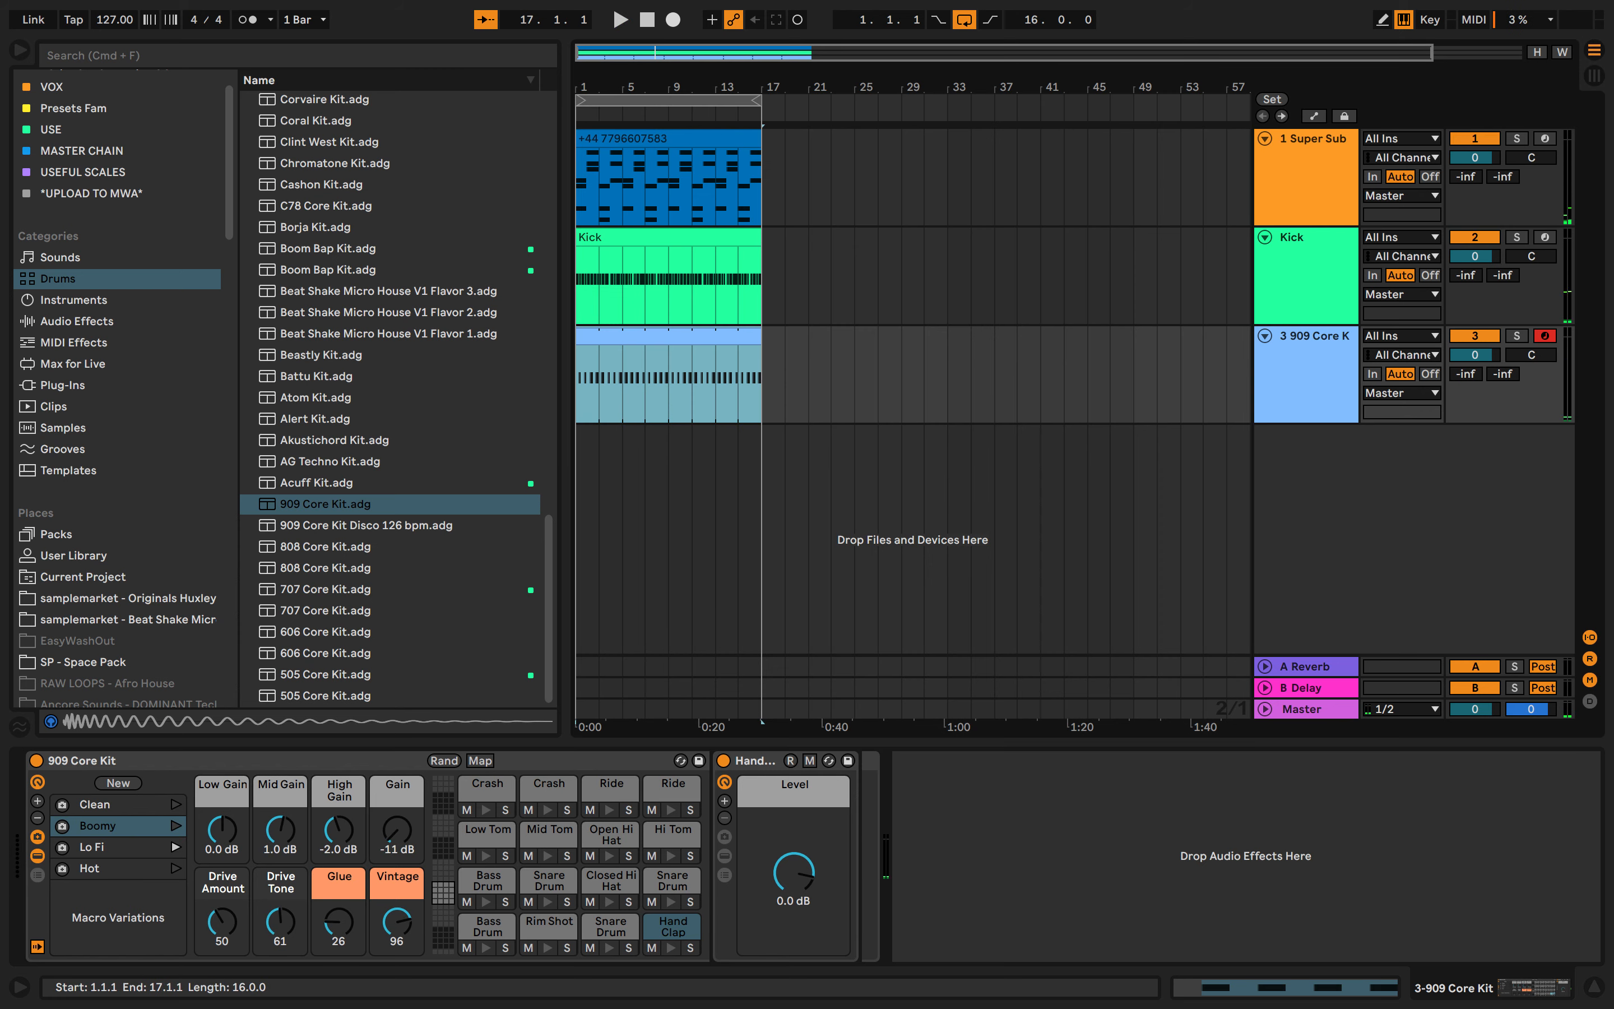
key("super+j")
key("super+r")
type("Clap")
key("Return")
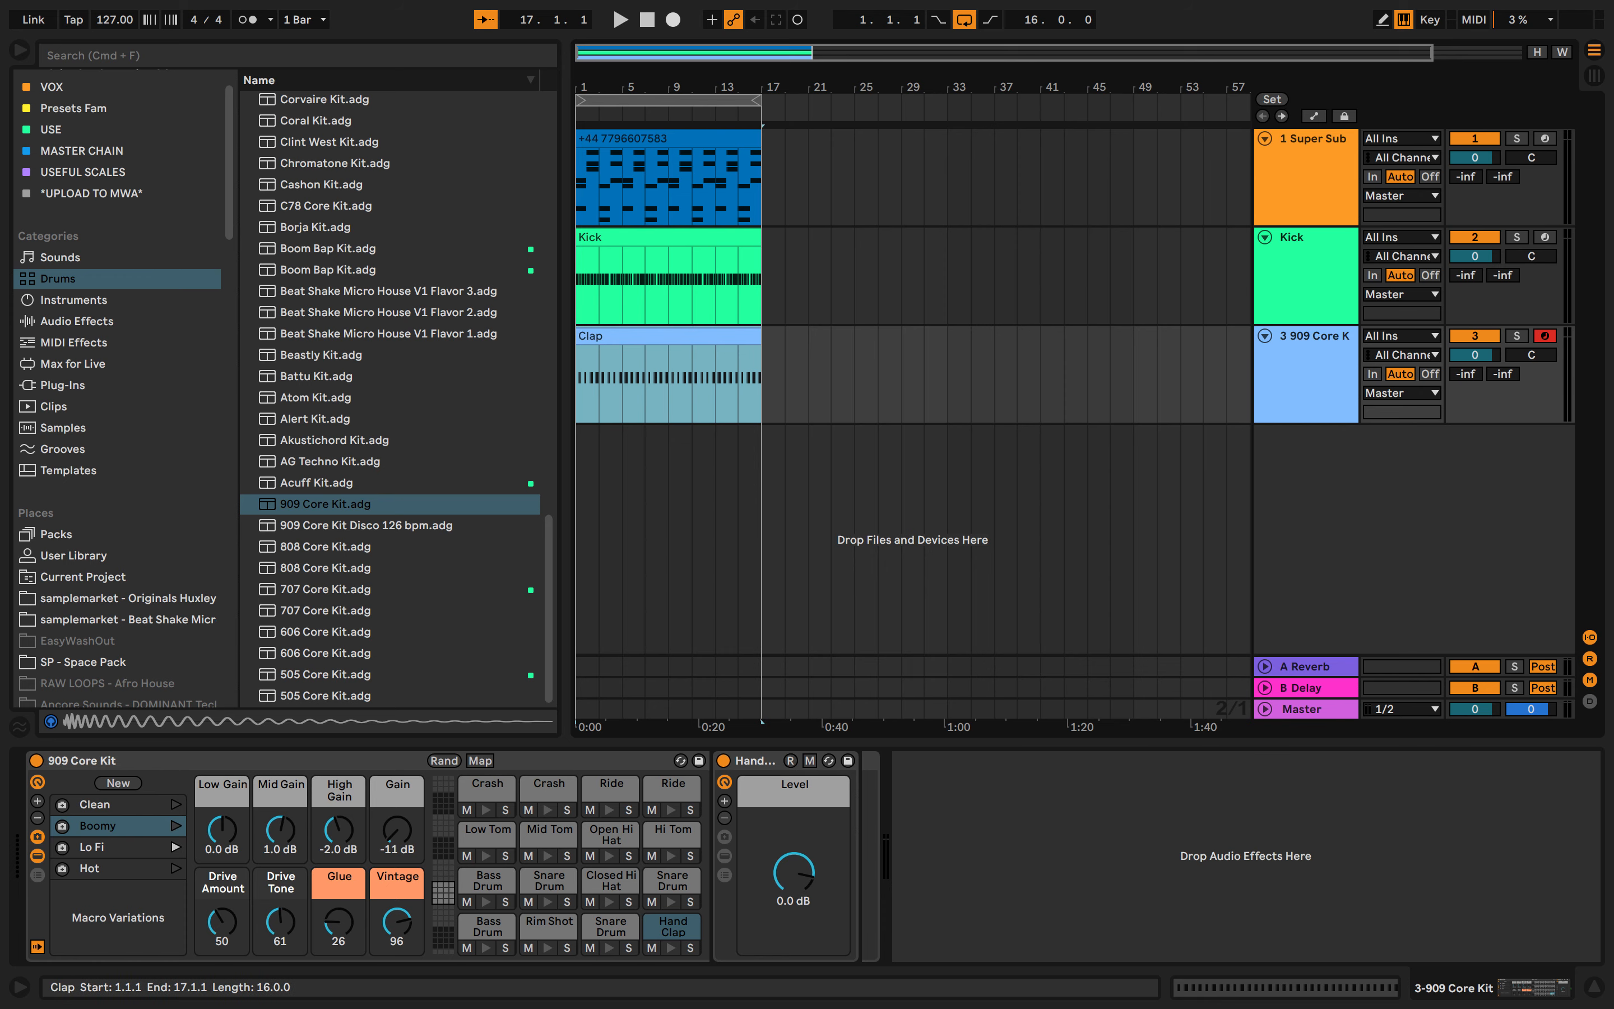
Rename the Super Sub track as Chords
left_click(1314, 336)
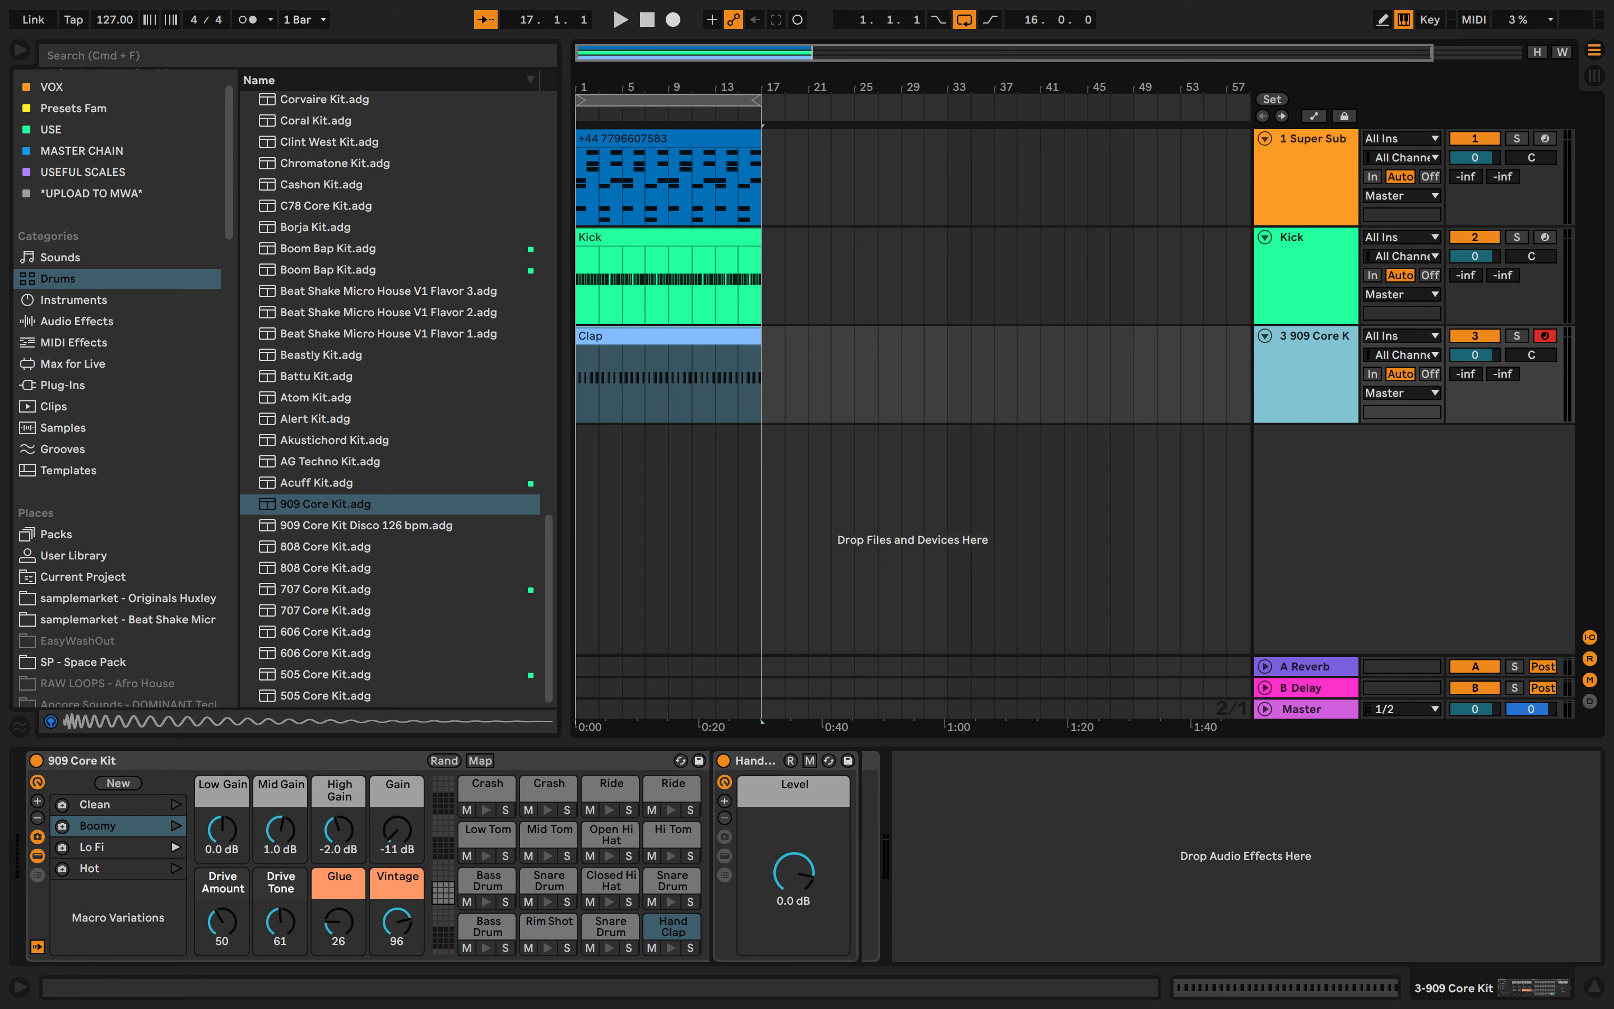
left_click(1312, 139)
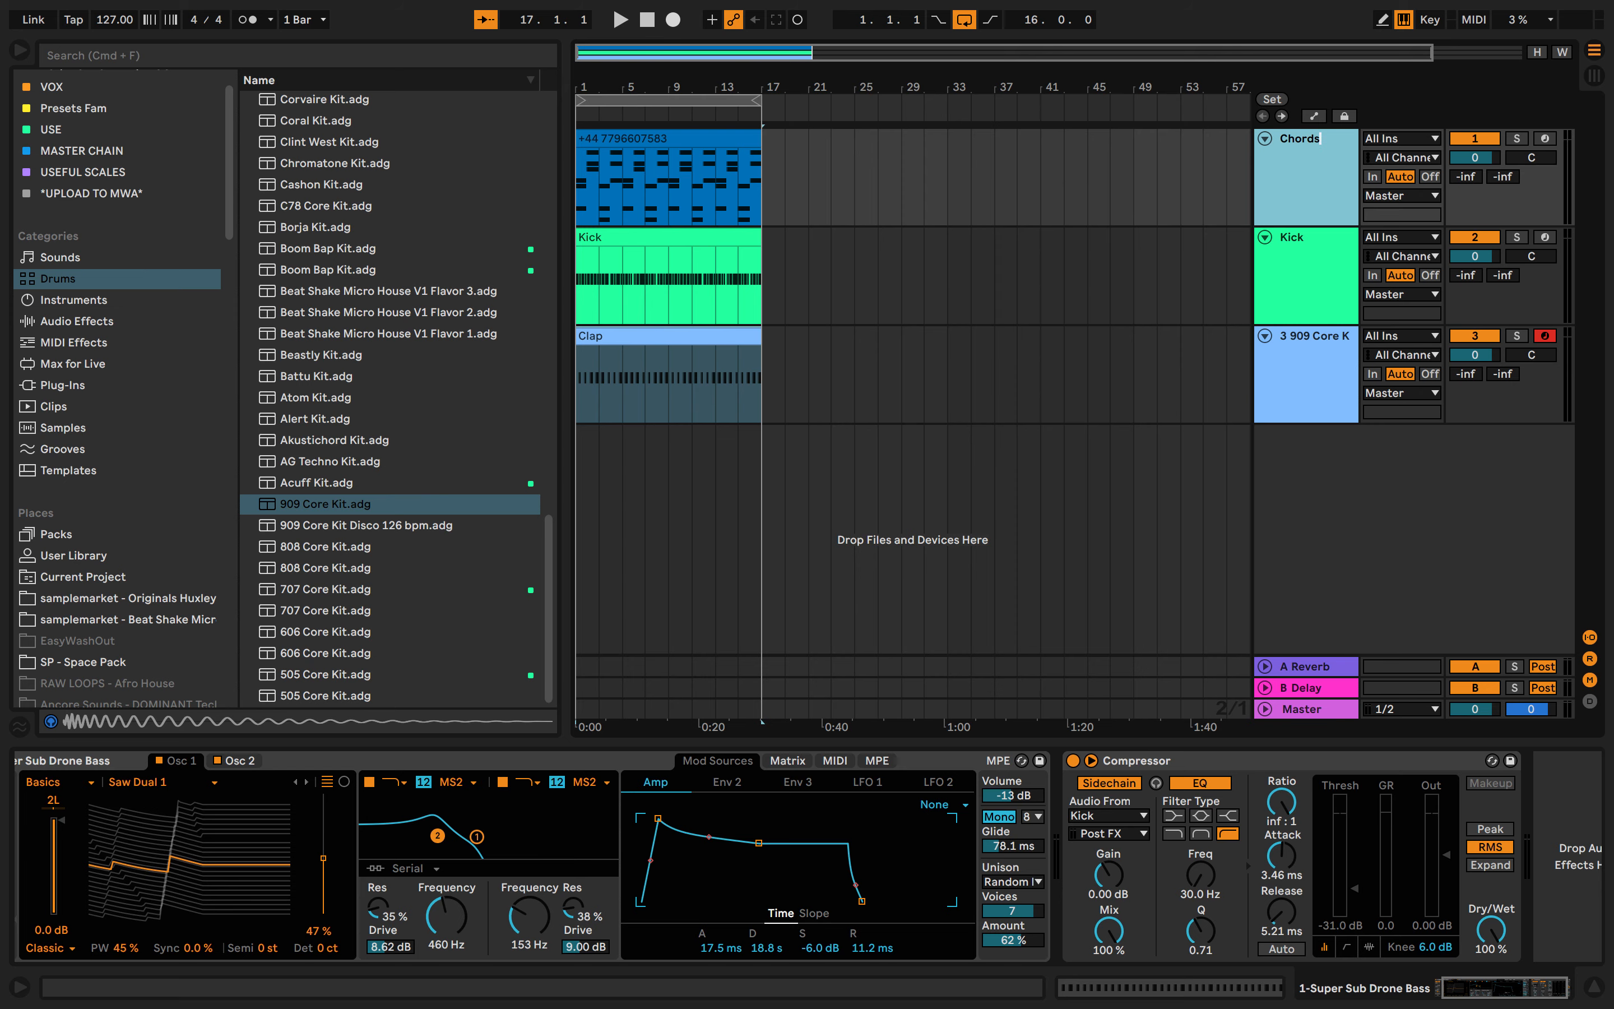
left_click(1314, 374)
Insert a new MIDI track below track 3 and load 909 Core Kit.adg onto it
right_click(1326, 472)
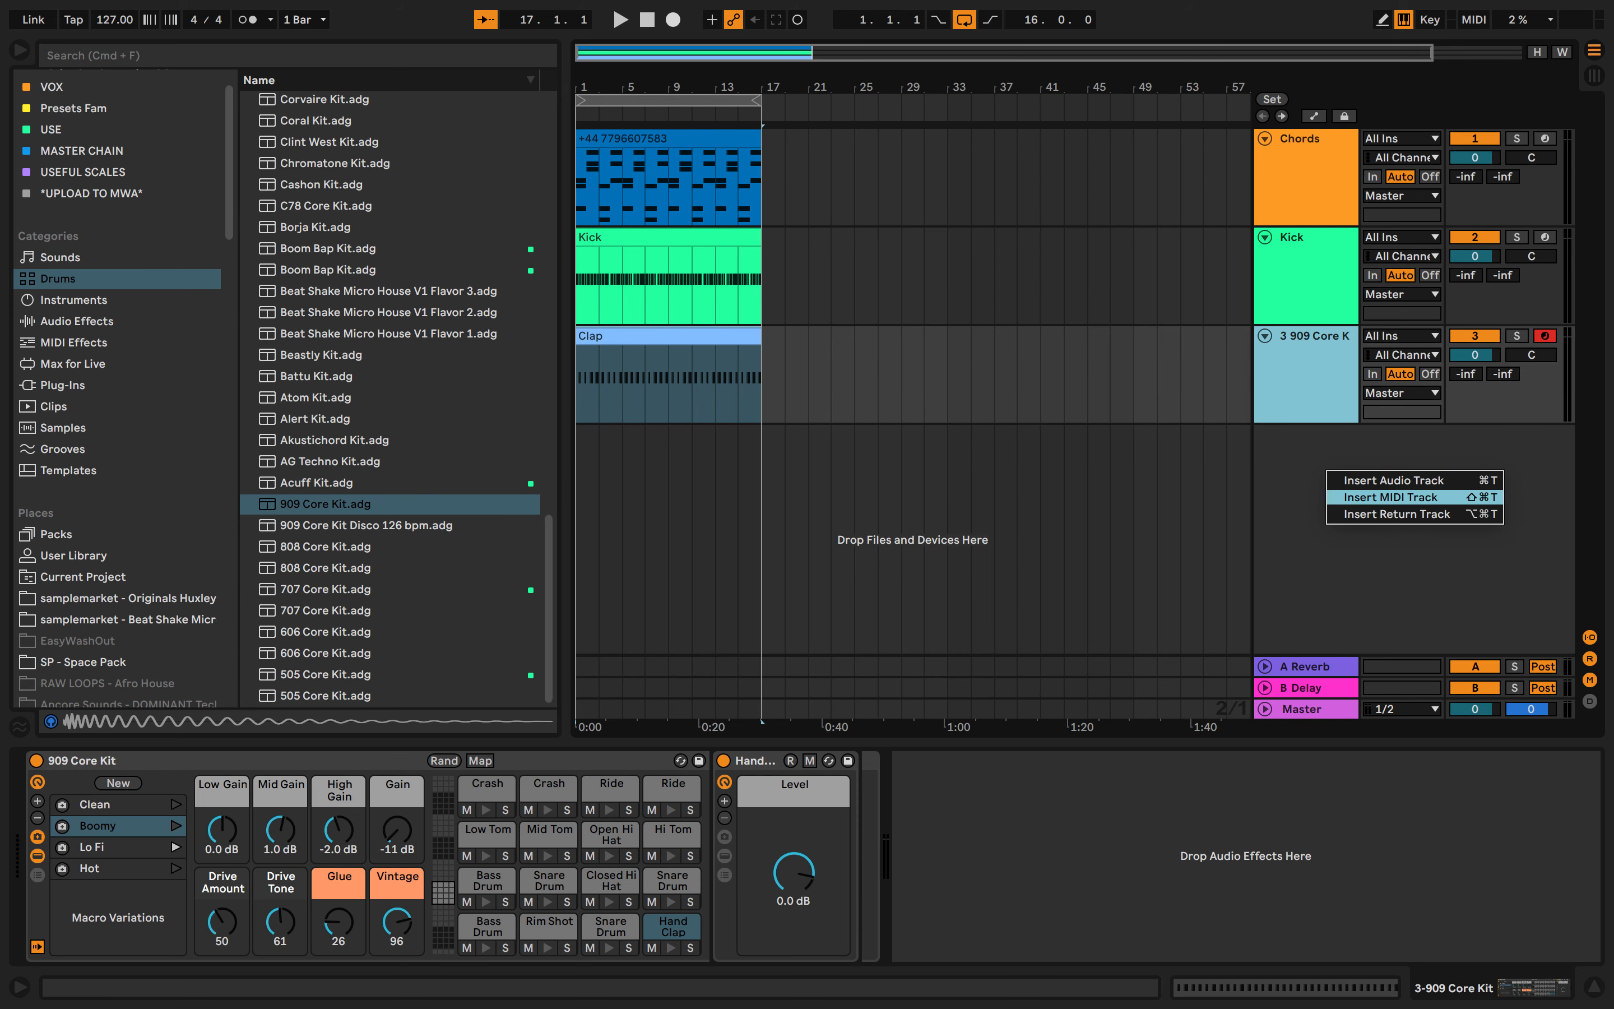
left_click(1390, 497)
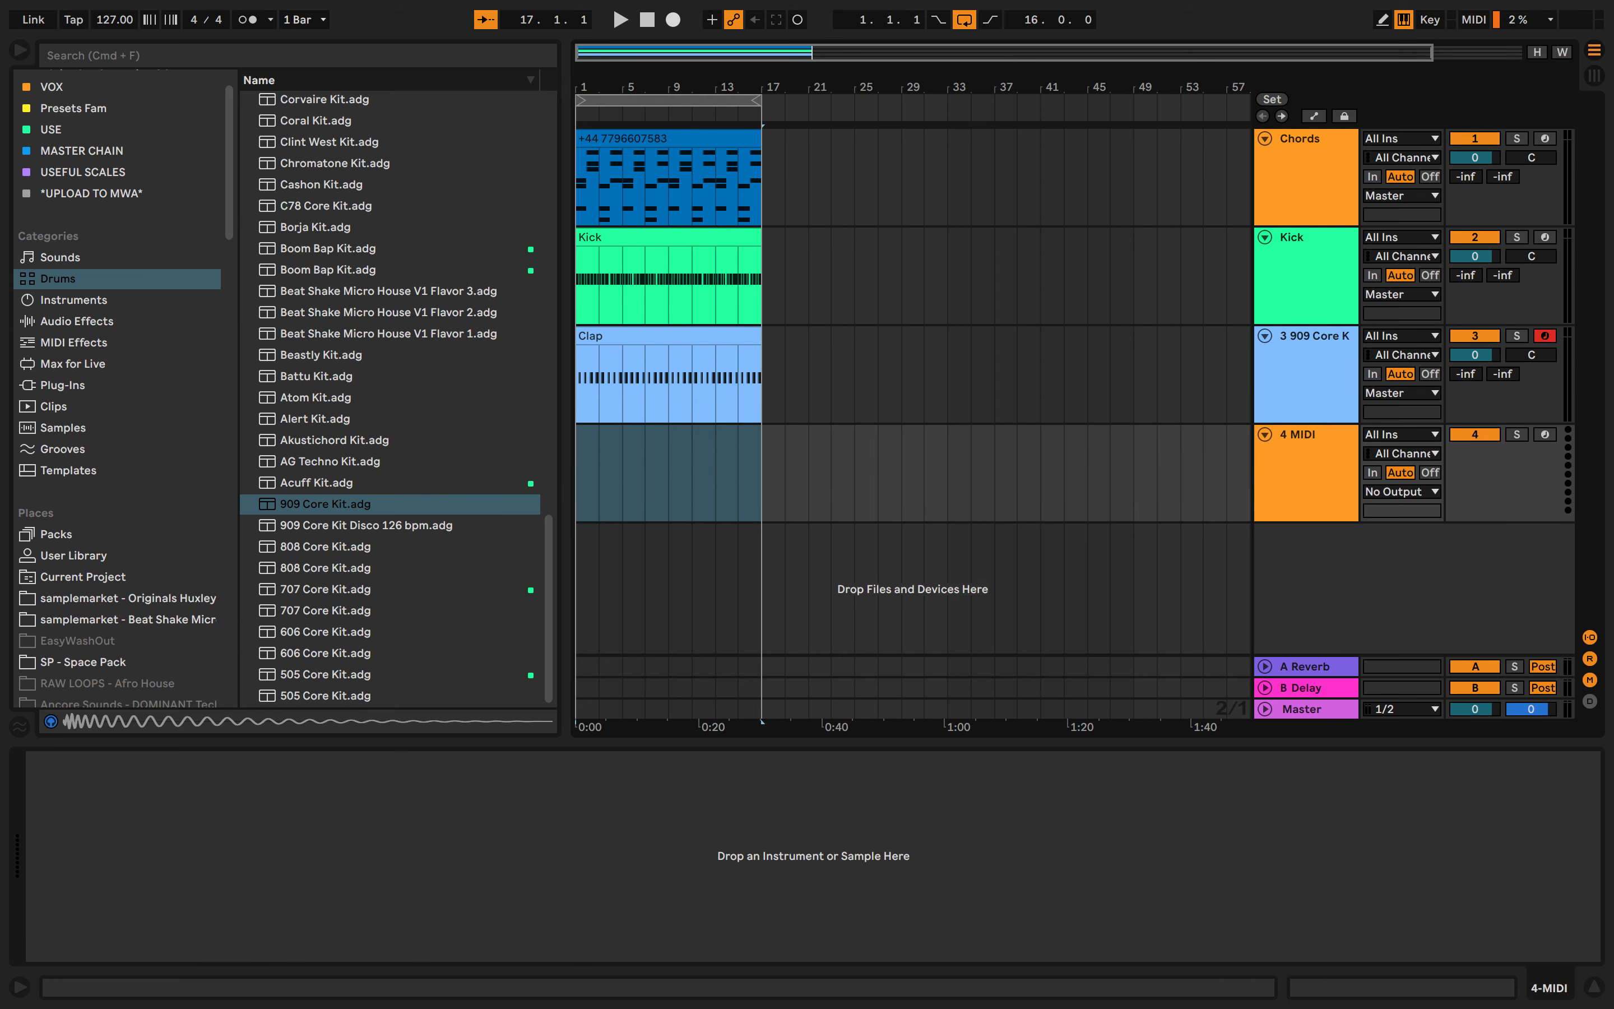
left_click(325, 505)
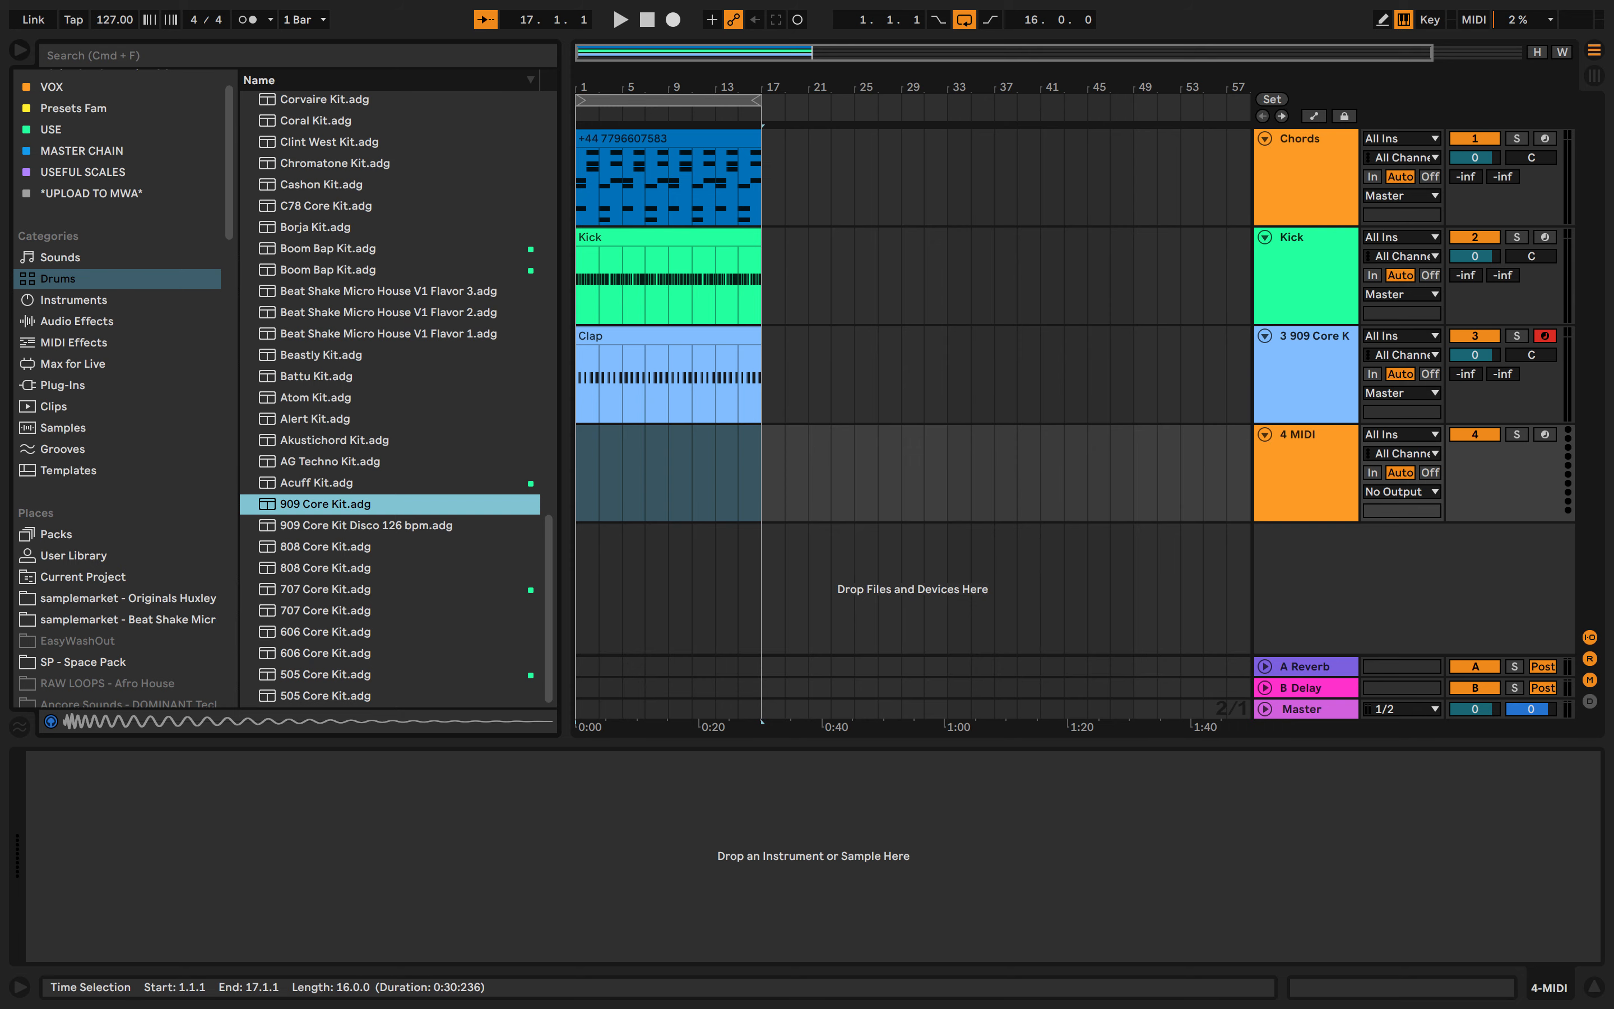
key("Return")
Create one empty MIDI clip from bar 1 to 17 on the new 909 Core Kit track
double_click(586, 472)
left_click_drag(599, 313, 761, 312)
key("super+j")
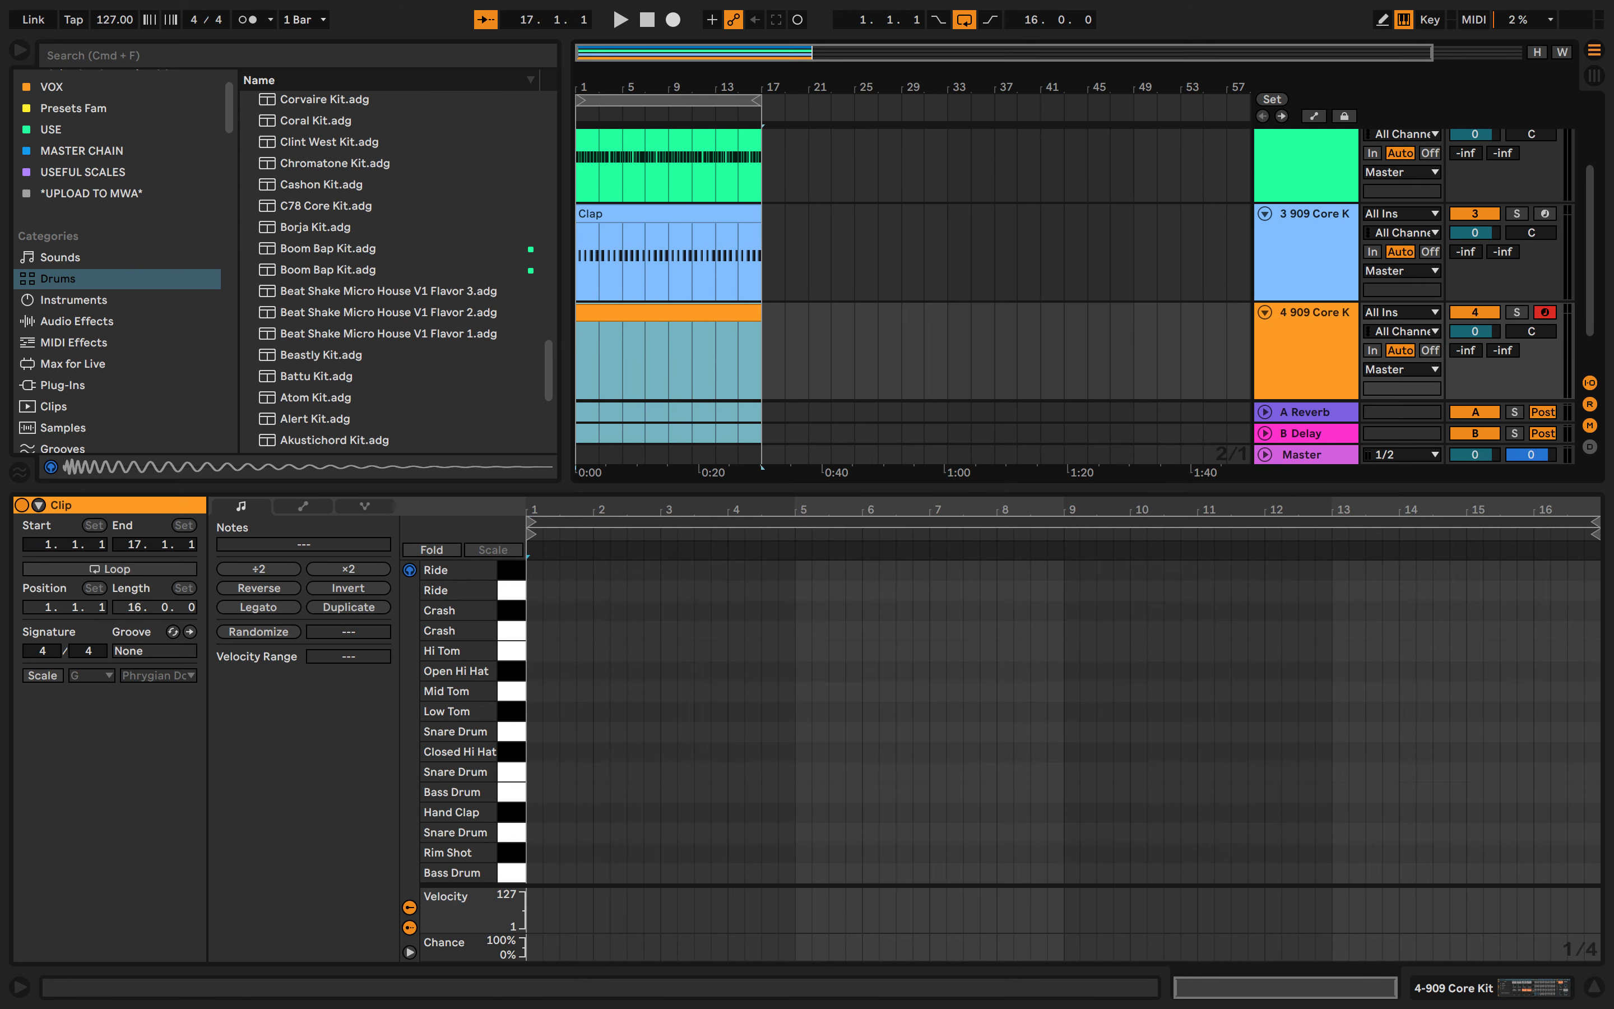
Name track 4 Hi hats and its empty 16-bar clip Hi Hats
left_click(1309, 313)
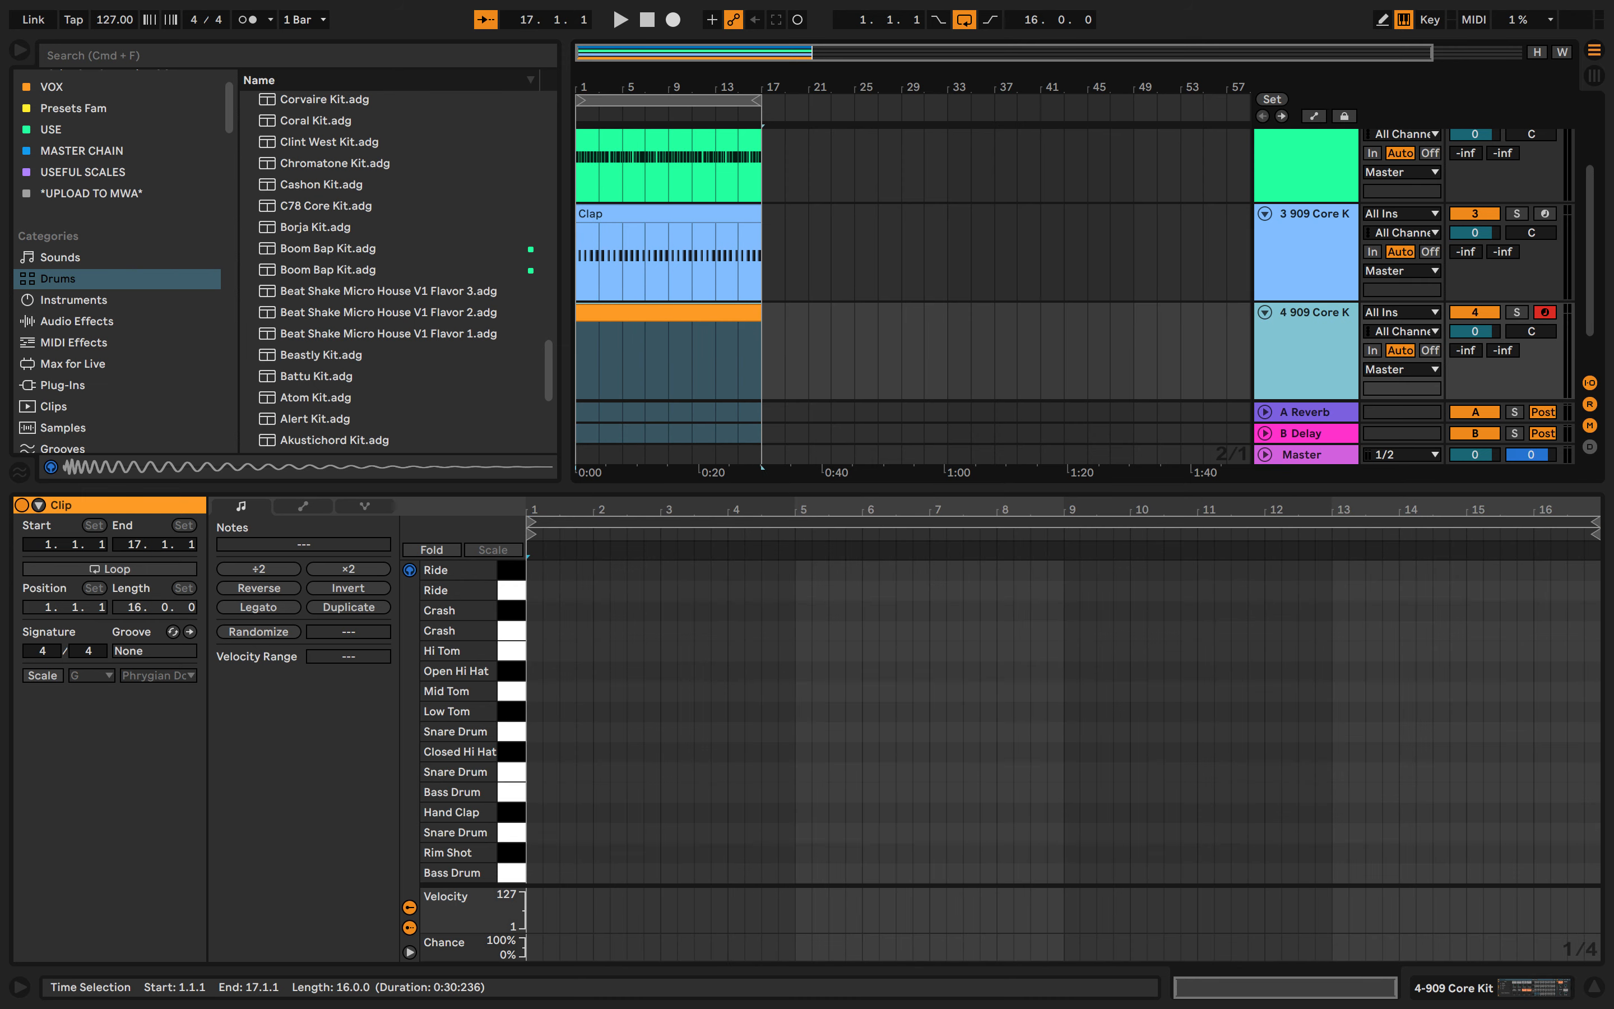
key("super+r")
type("Hi hat")
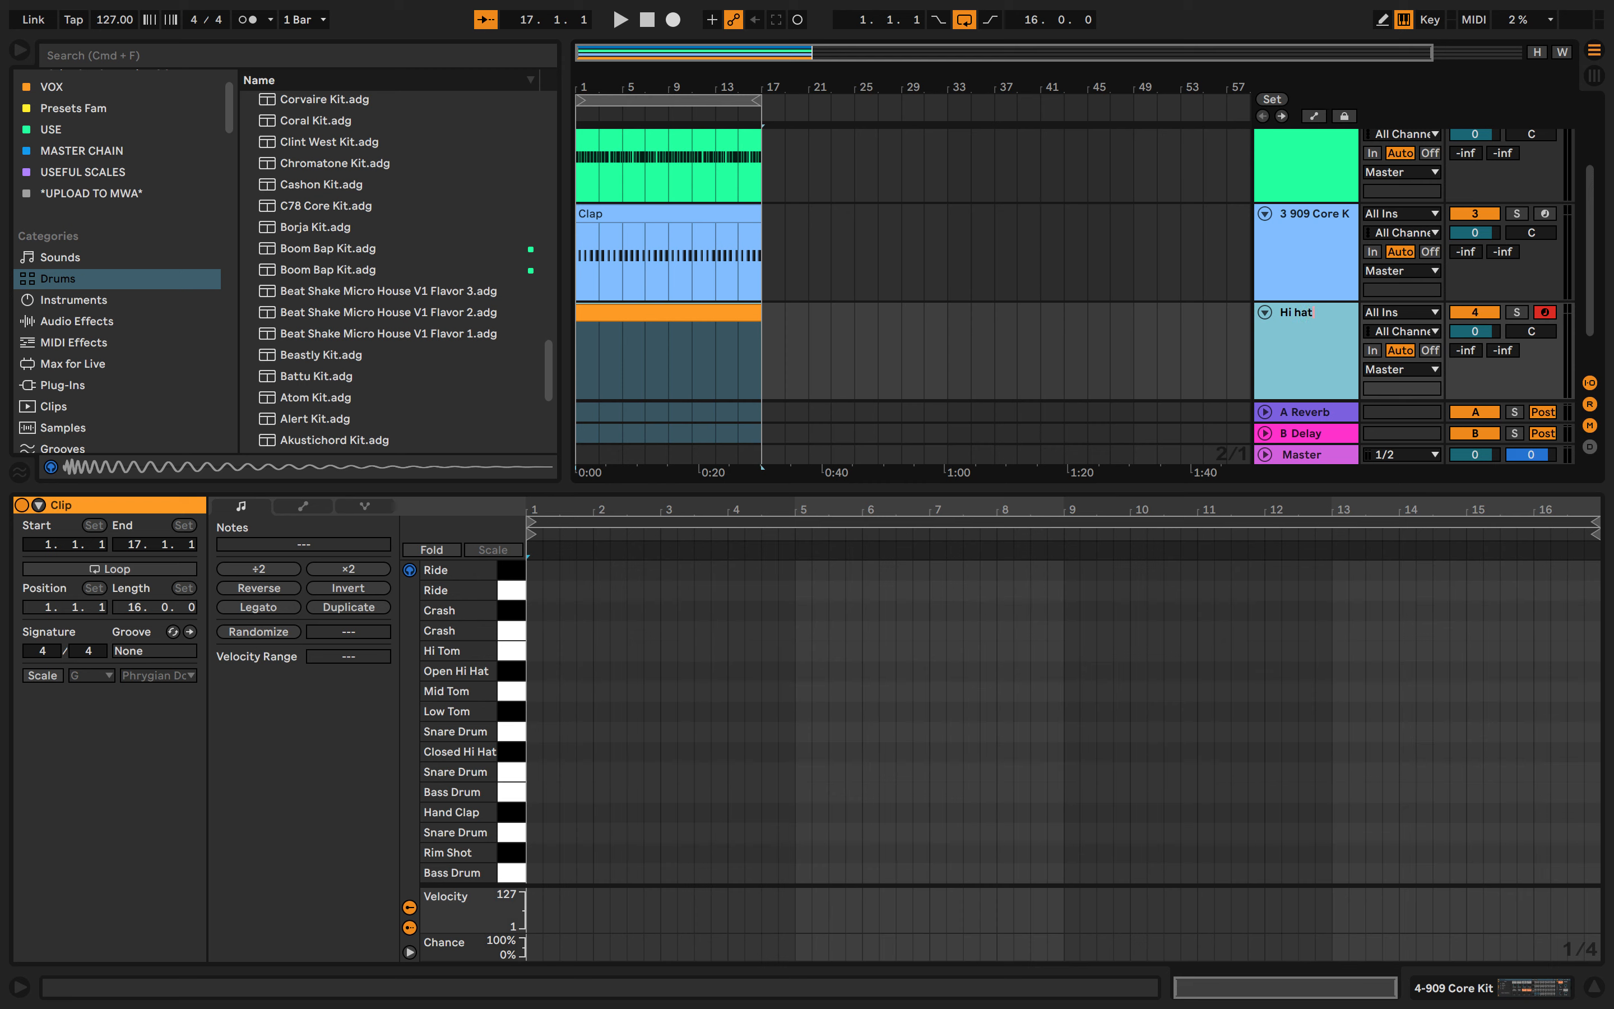
type("s")
key("Return")
type("Hi Hats")
key("Return")
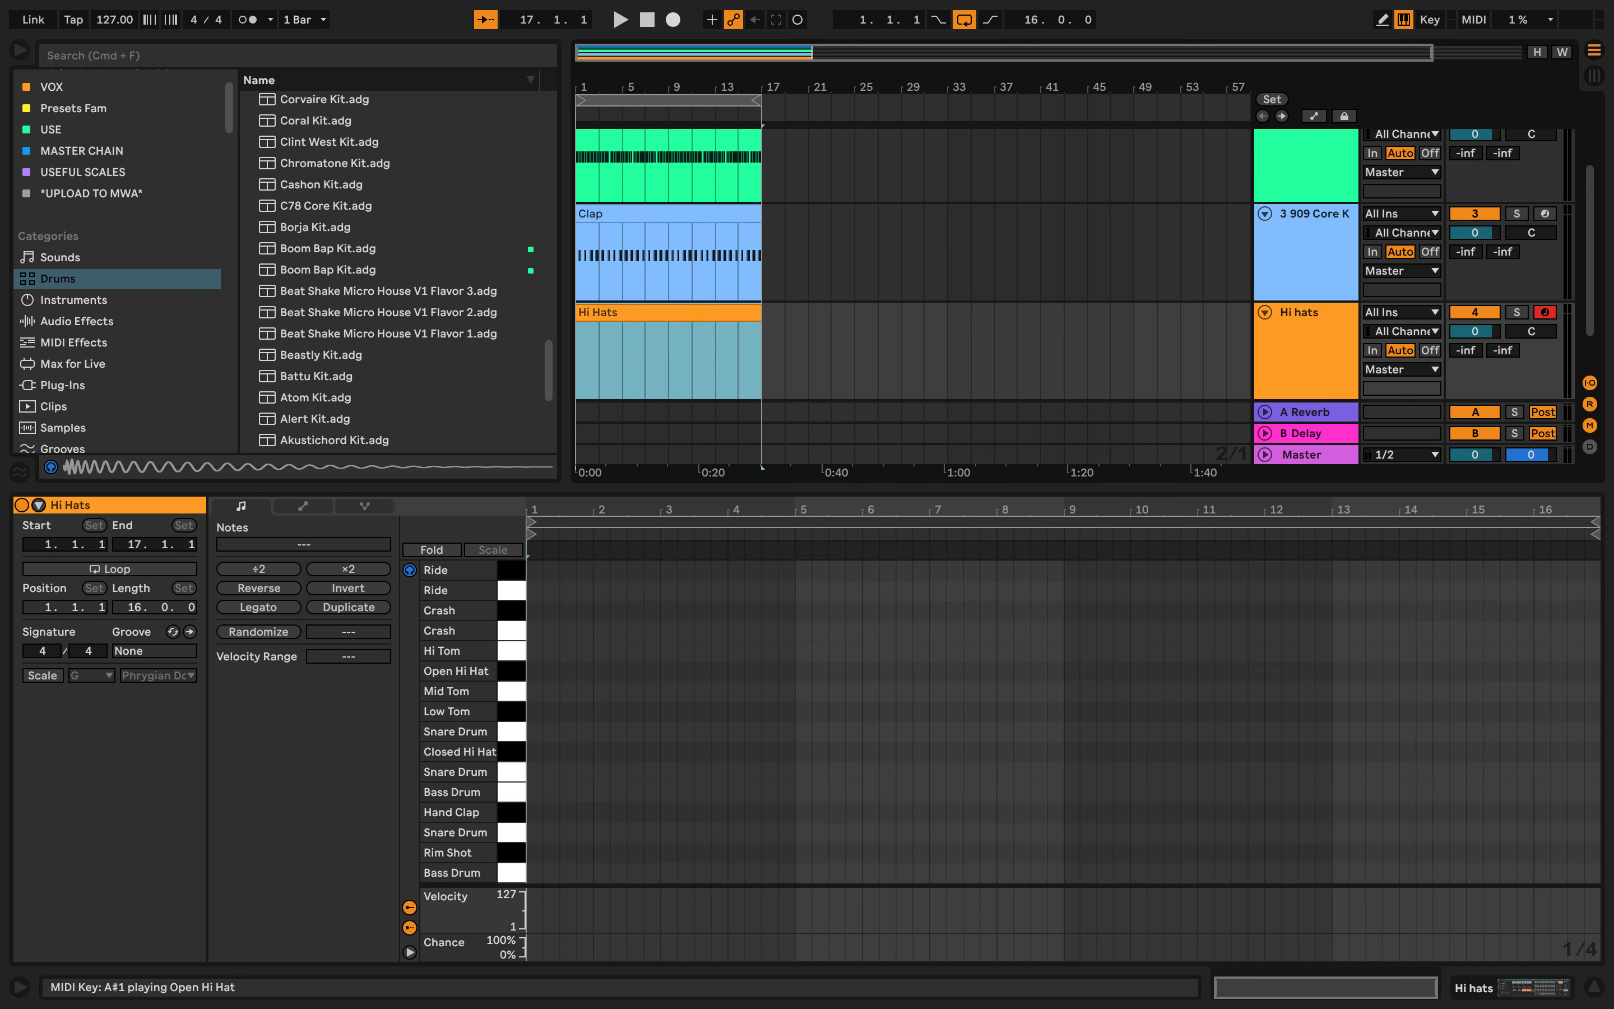
Add an Open Hi Hat note on the first off-beat at 1.1.3 and extend it to 1.2.1
left_click(528, 672)
scroll(529, 671, "up", 5)
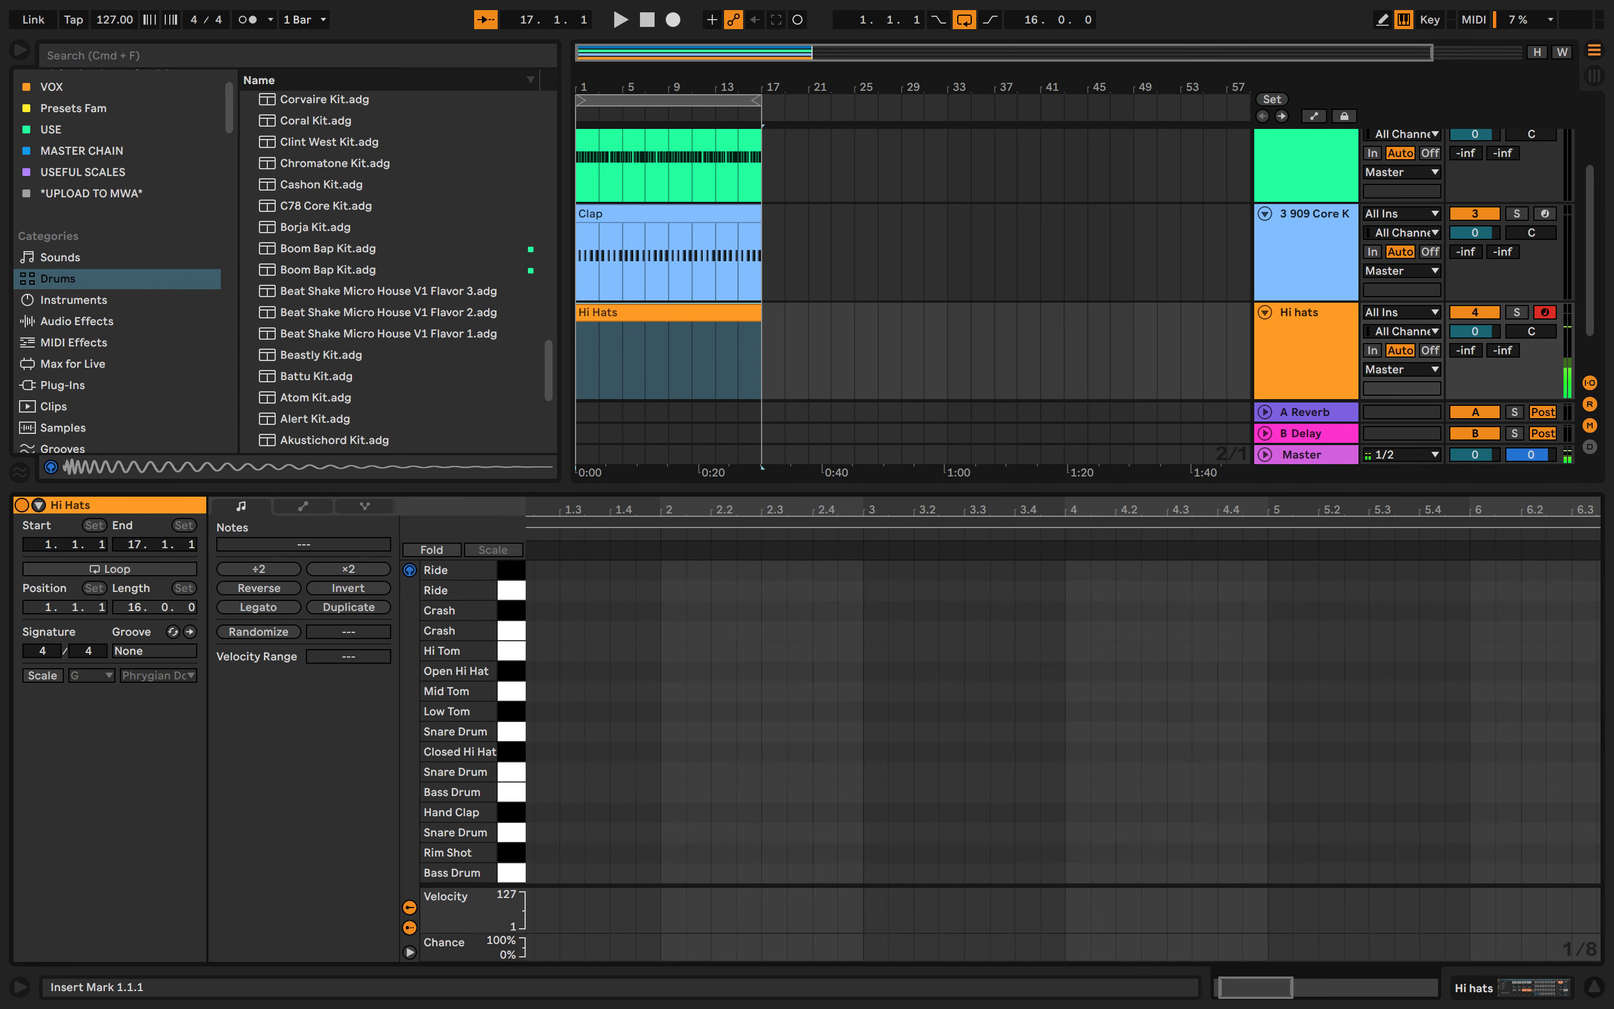
scroll(539, 693, "up", 6)
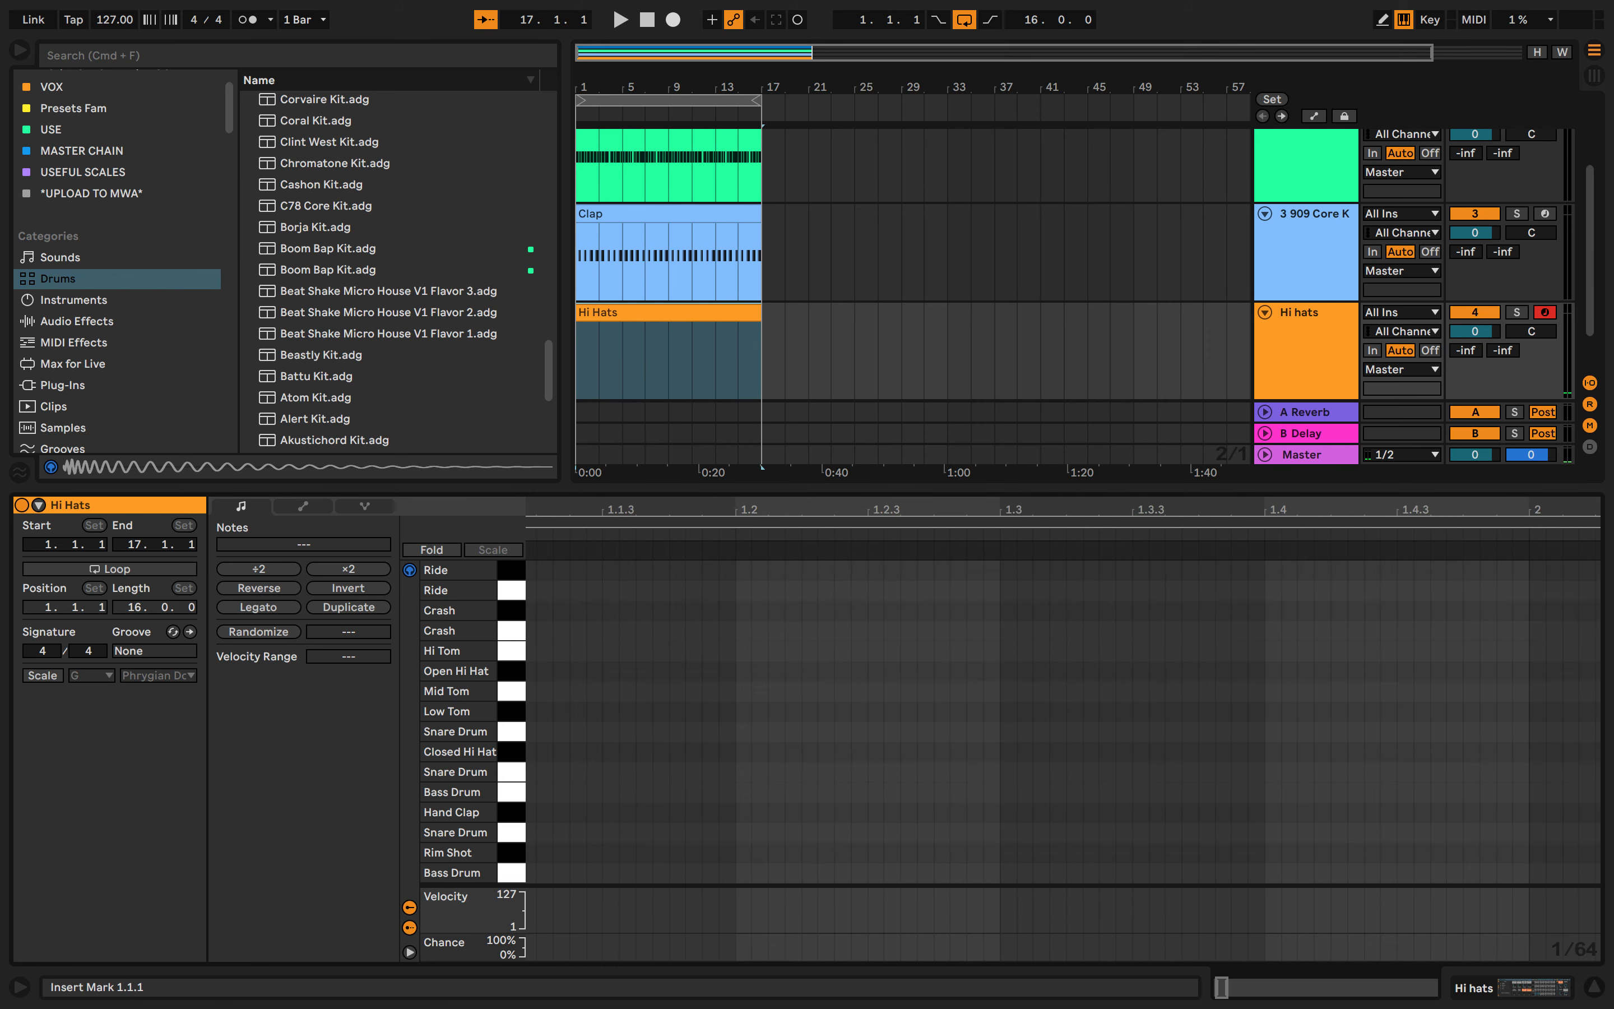
left_click(619, 721)
double_click(620, 670)
left_click_drag(634, 670, 736, 670)
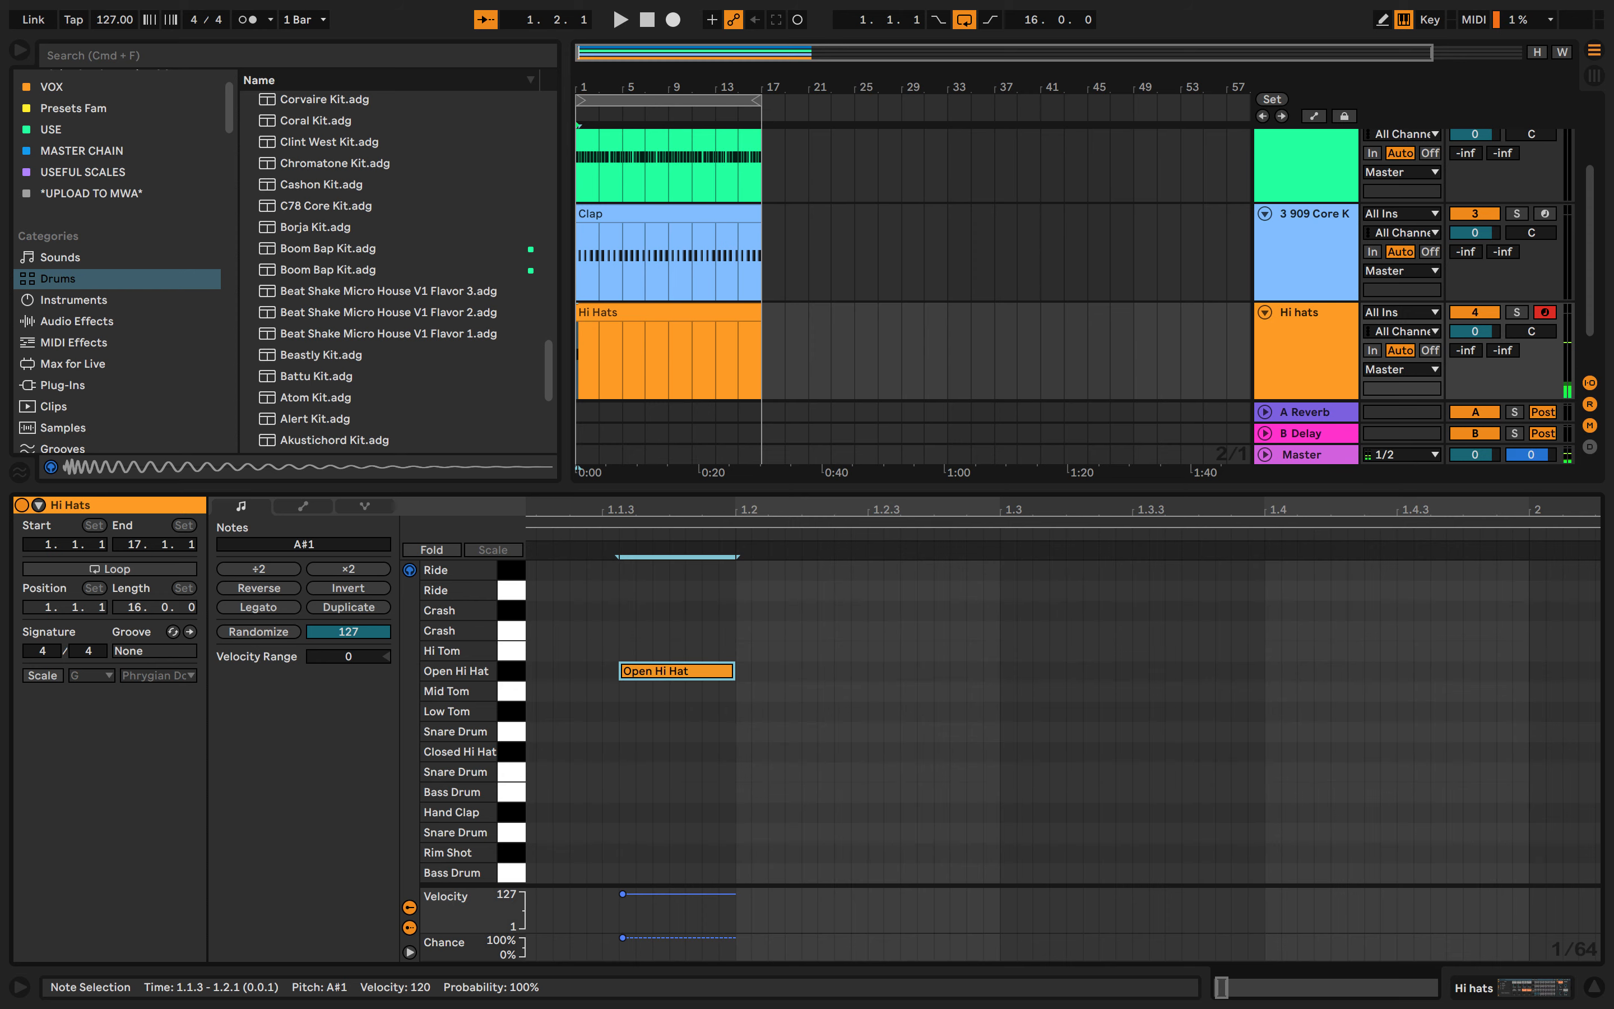
Repeat the off-beat Open Hi Hat note on every beat up to bar 9, and duplicate those eight bars up to bar 17
scroll(737, 670, "down", 6)
key("super+d")
key("super+d")
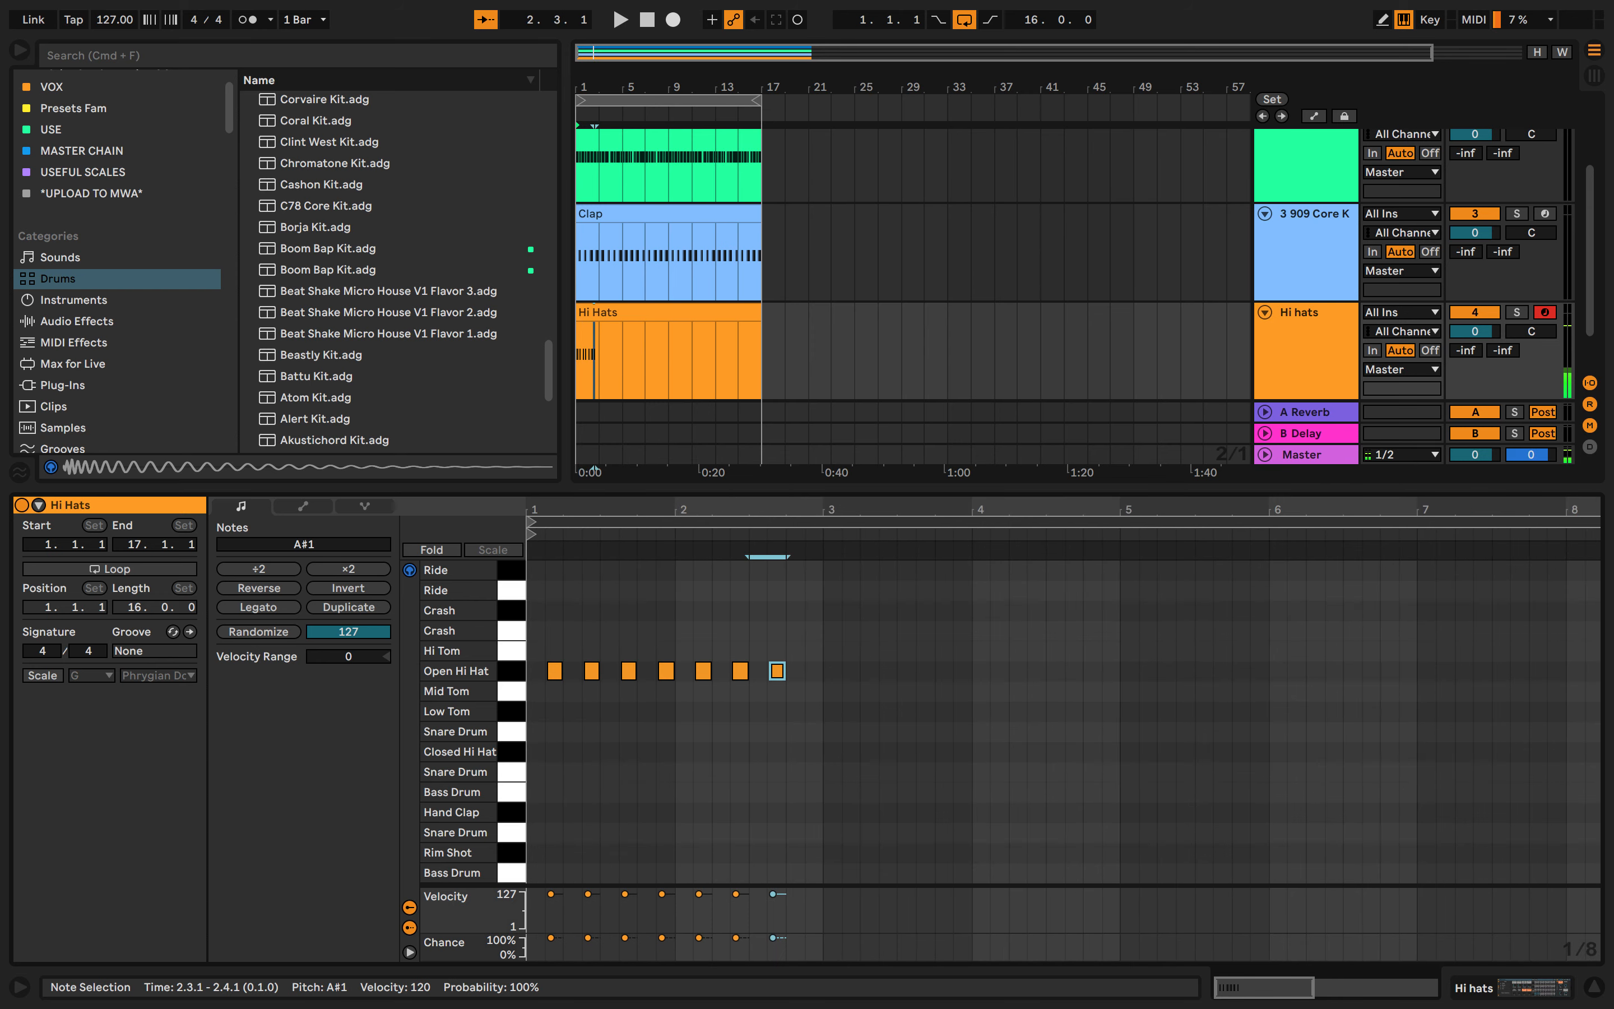
key("super+d")
key("super+d")
key("super+d")
key("super+d")
key("super+d")
key("super+d")
key("super+d")
key("super+d")
key("super+d")
key("super+d")
key("super+d")
key("super+d")
key("super+d")
key("super+d")
key("super+d")
key("super+d")
key("super+d")
key("super+d")
key("super+d")
key("super+d")
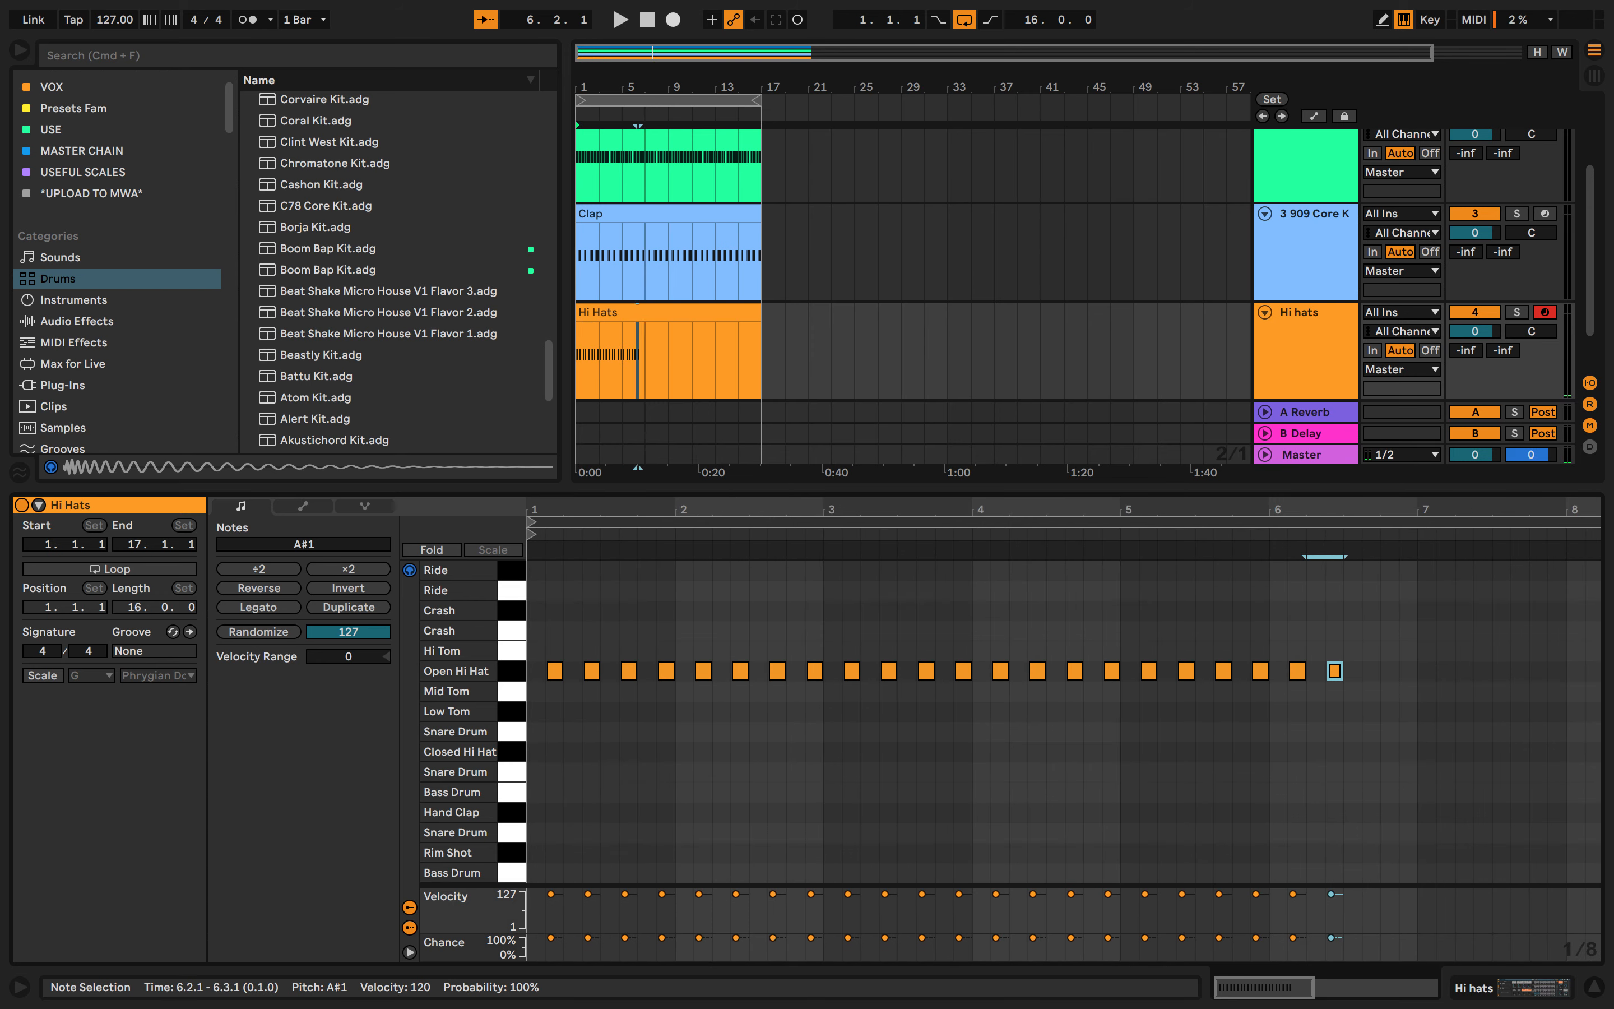
scroll(1063, 720, "down", 5)
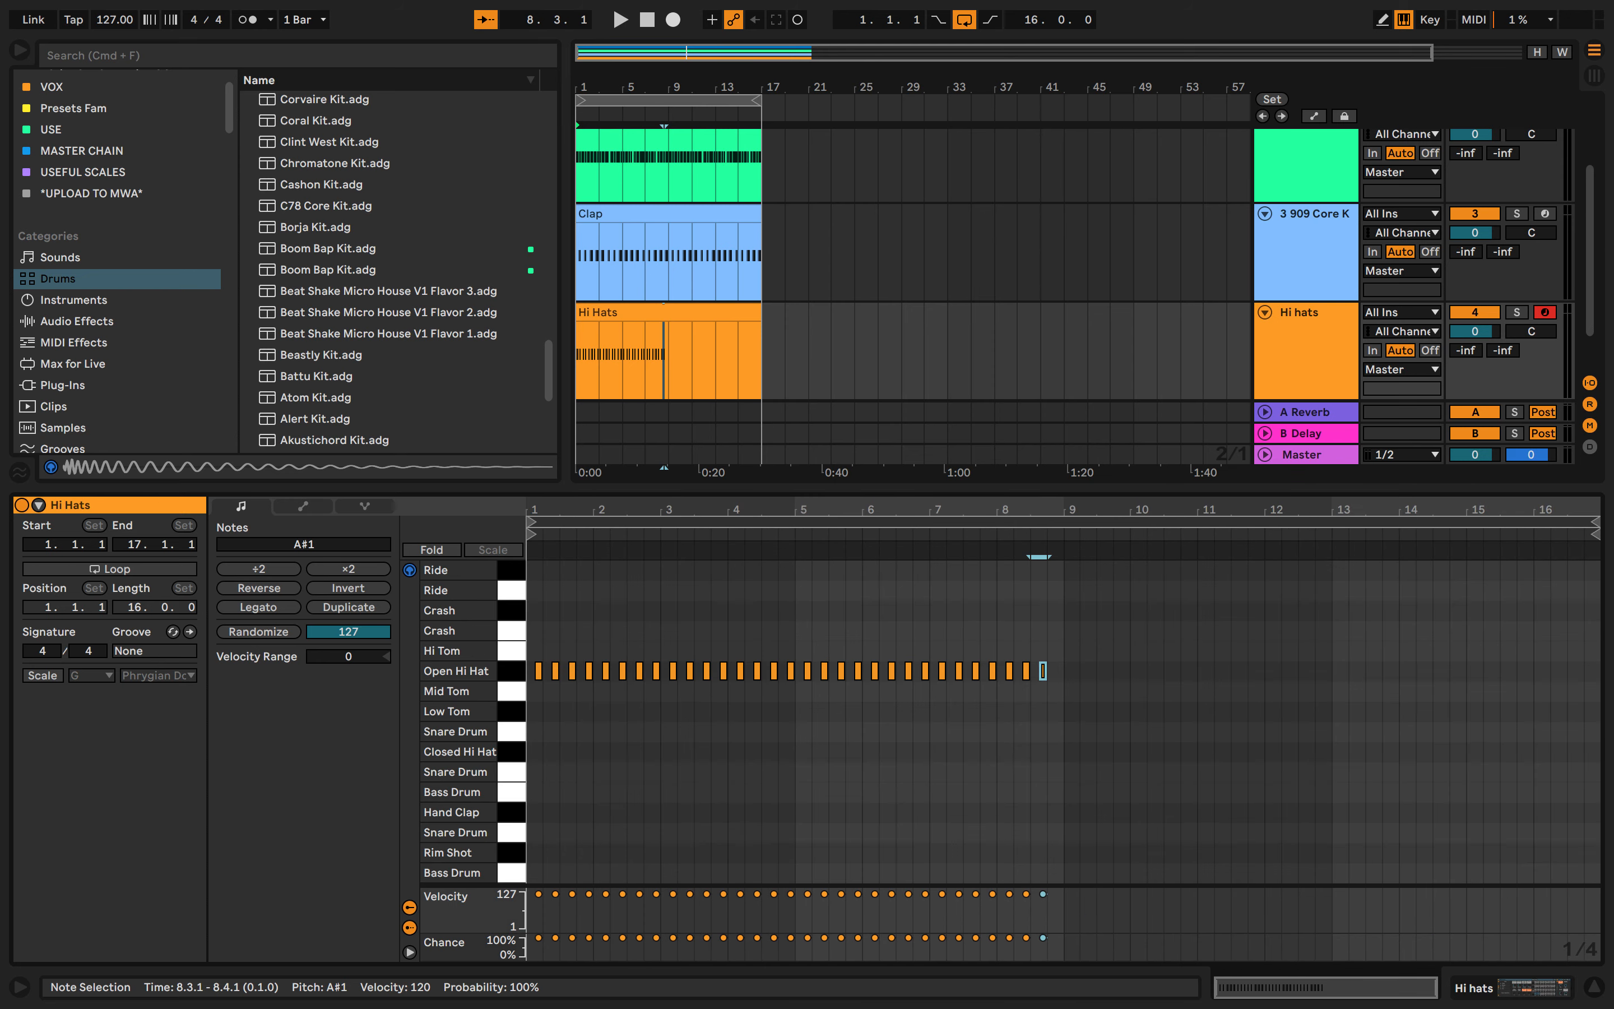
key("super+d")
left_click_drag(1066, 711, 530, 648)
key("super+d")
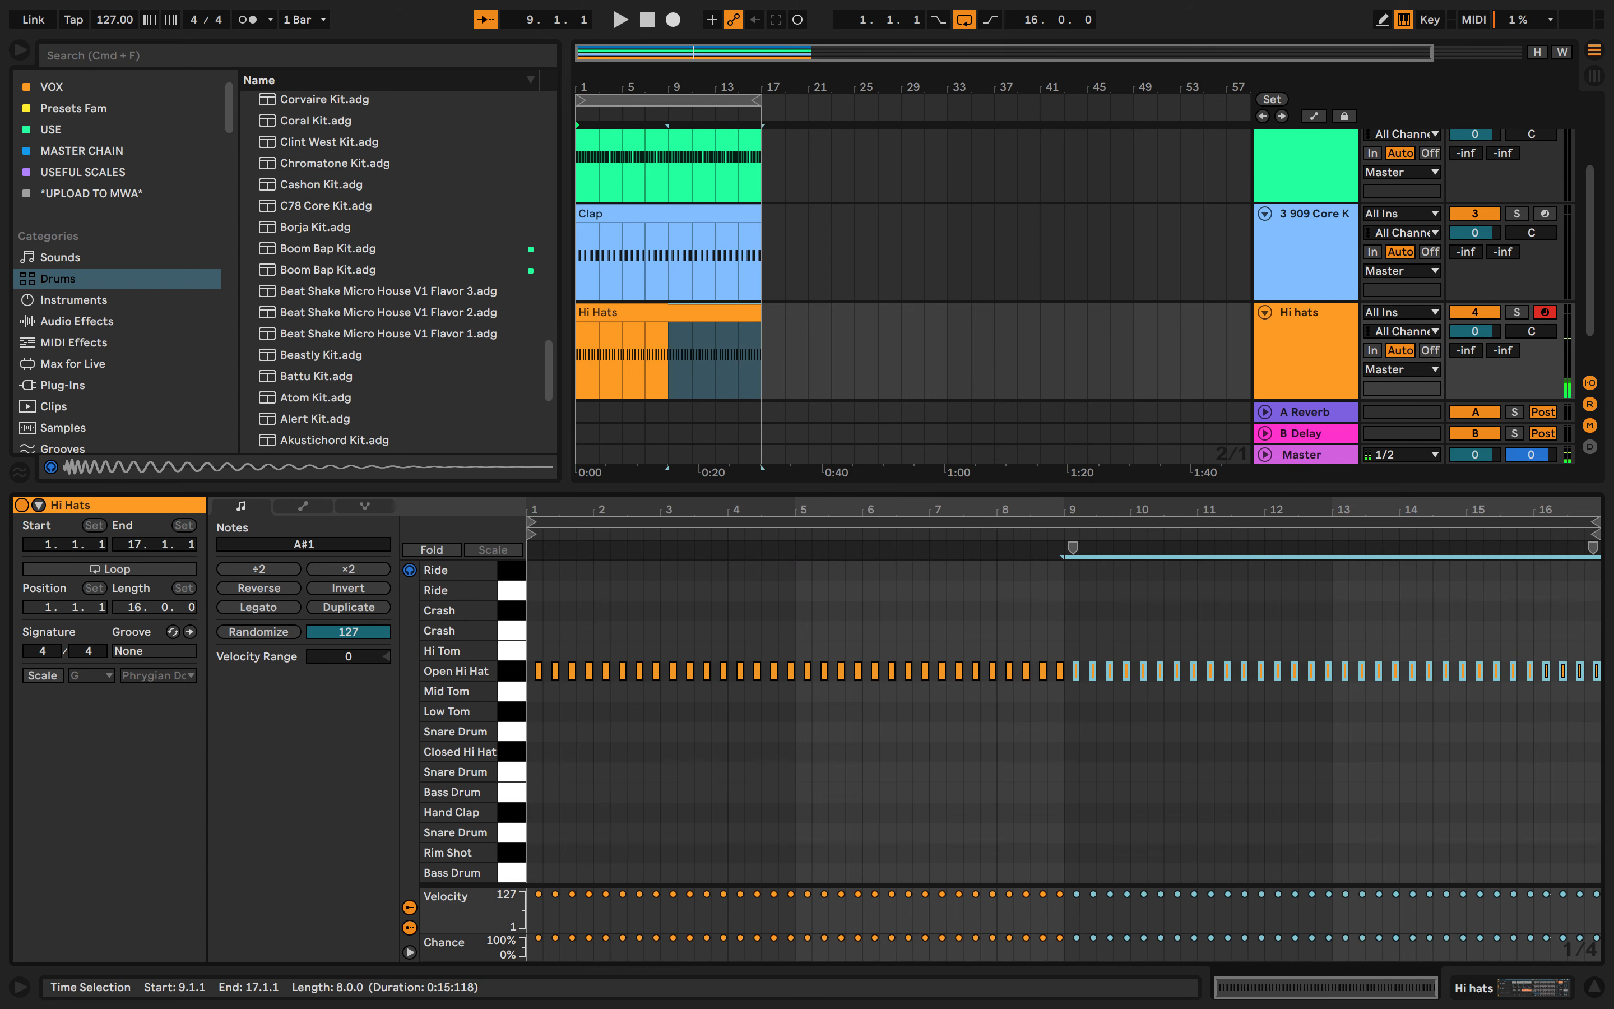
Play the arrangement with the hi-hat layer and show the Hi hats track's devices
key("space")
key("shift+Tab")
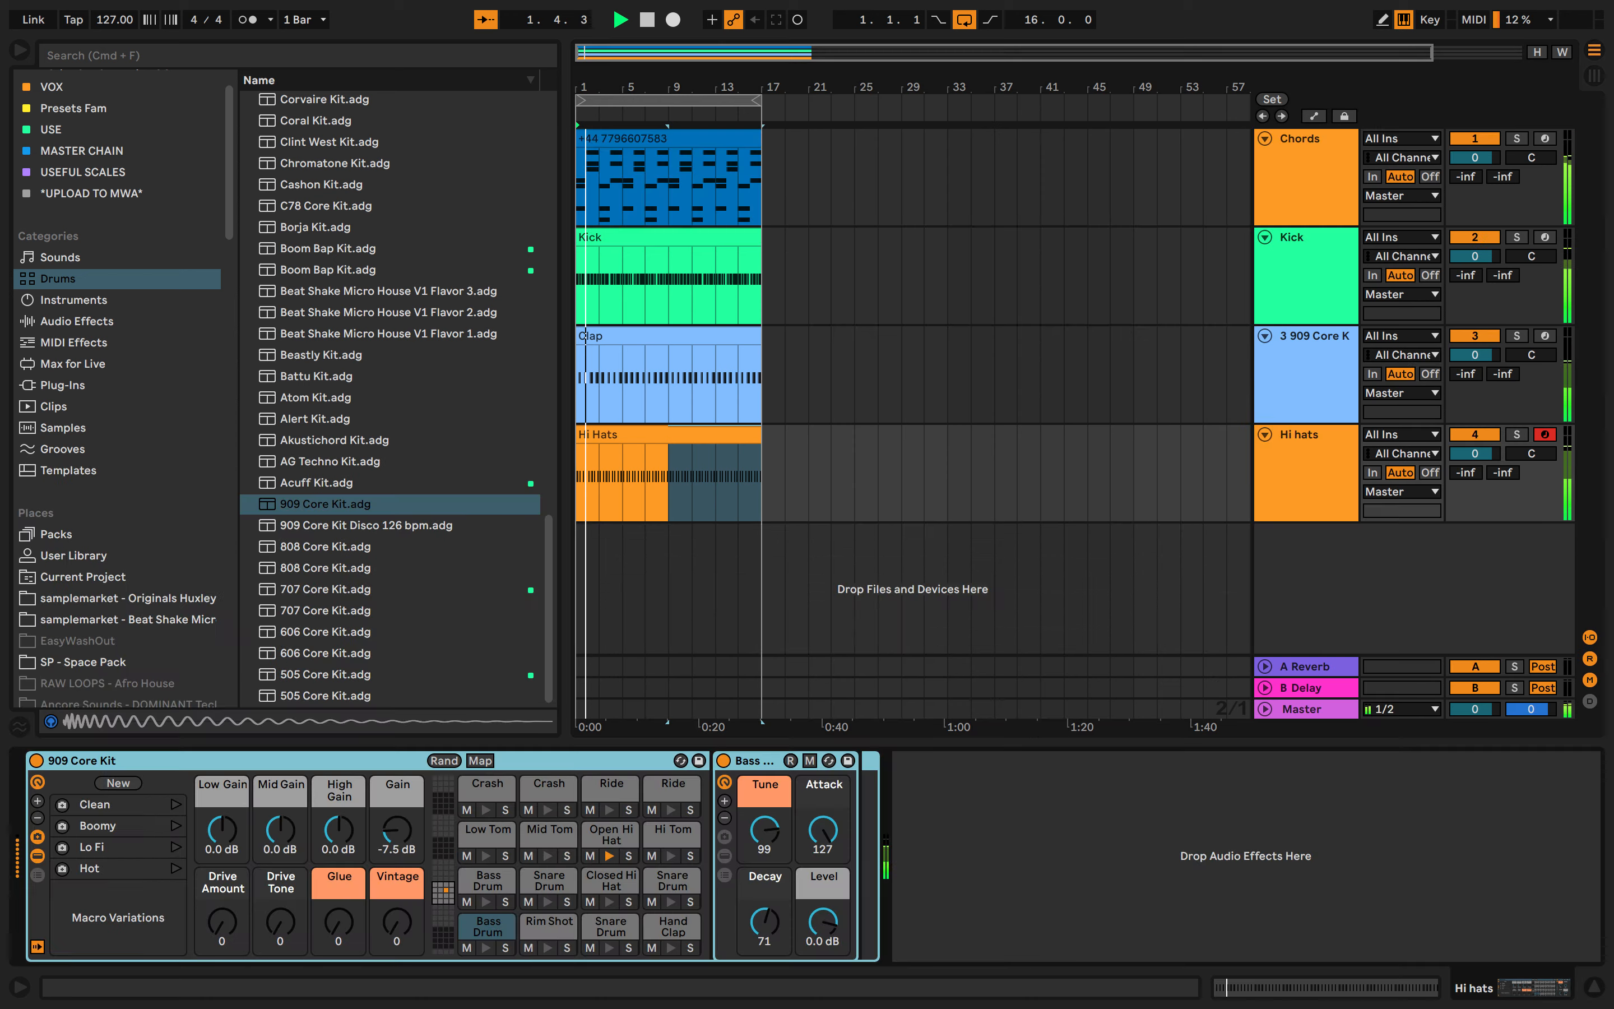
left_click(1306, 472)
Shorten all Open Hi Hat notes in the Hi Hats clip together and save the set
double_click(627, 480)
left_click_drag(616, 510, 616, 747)
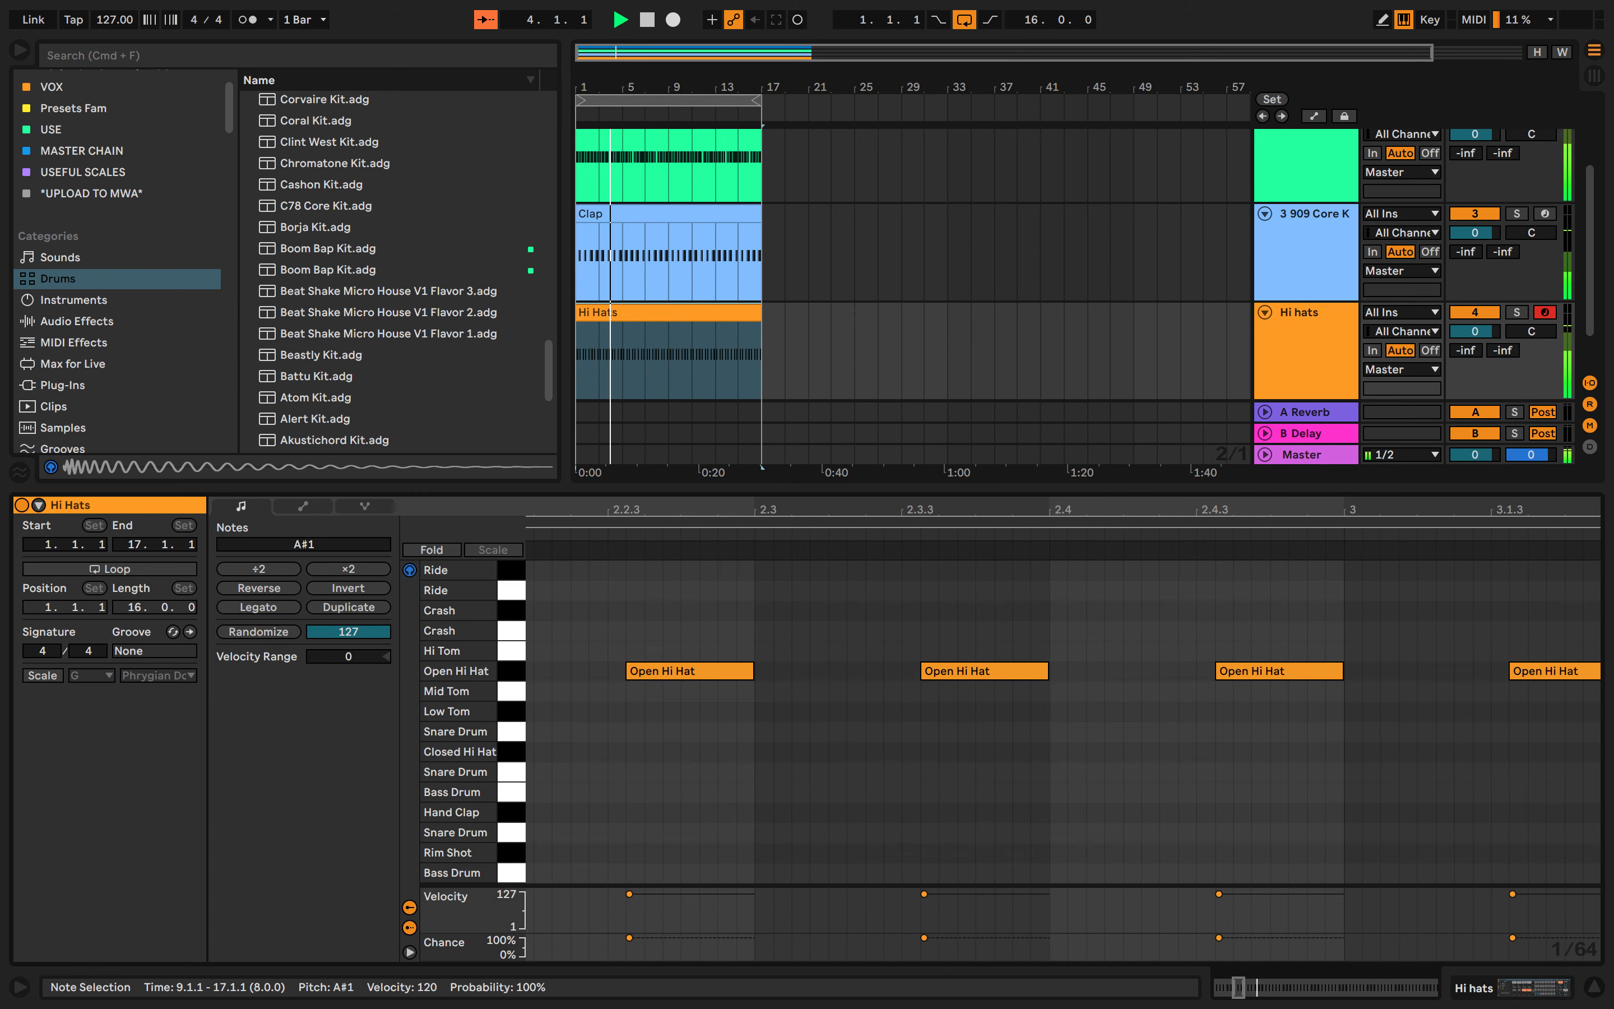
scroll(898, 671, "up", 5)
scroll(898, 671, "down", 5)
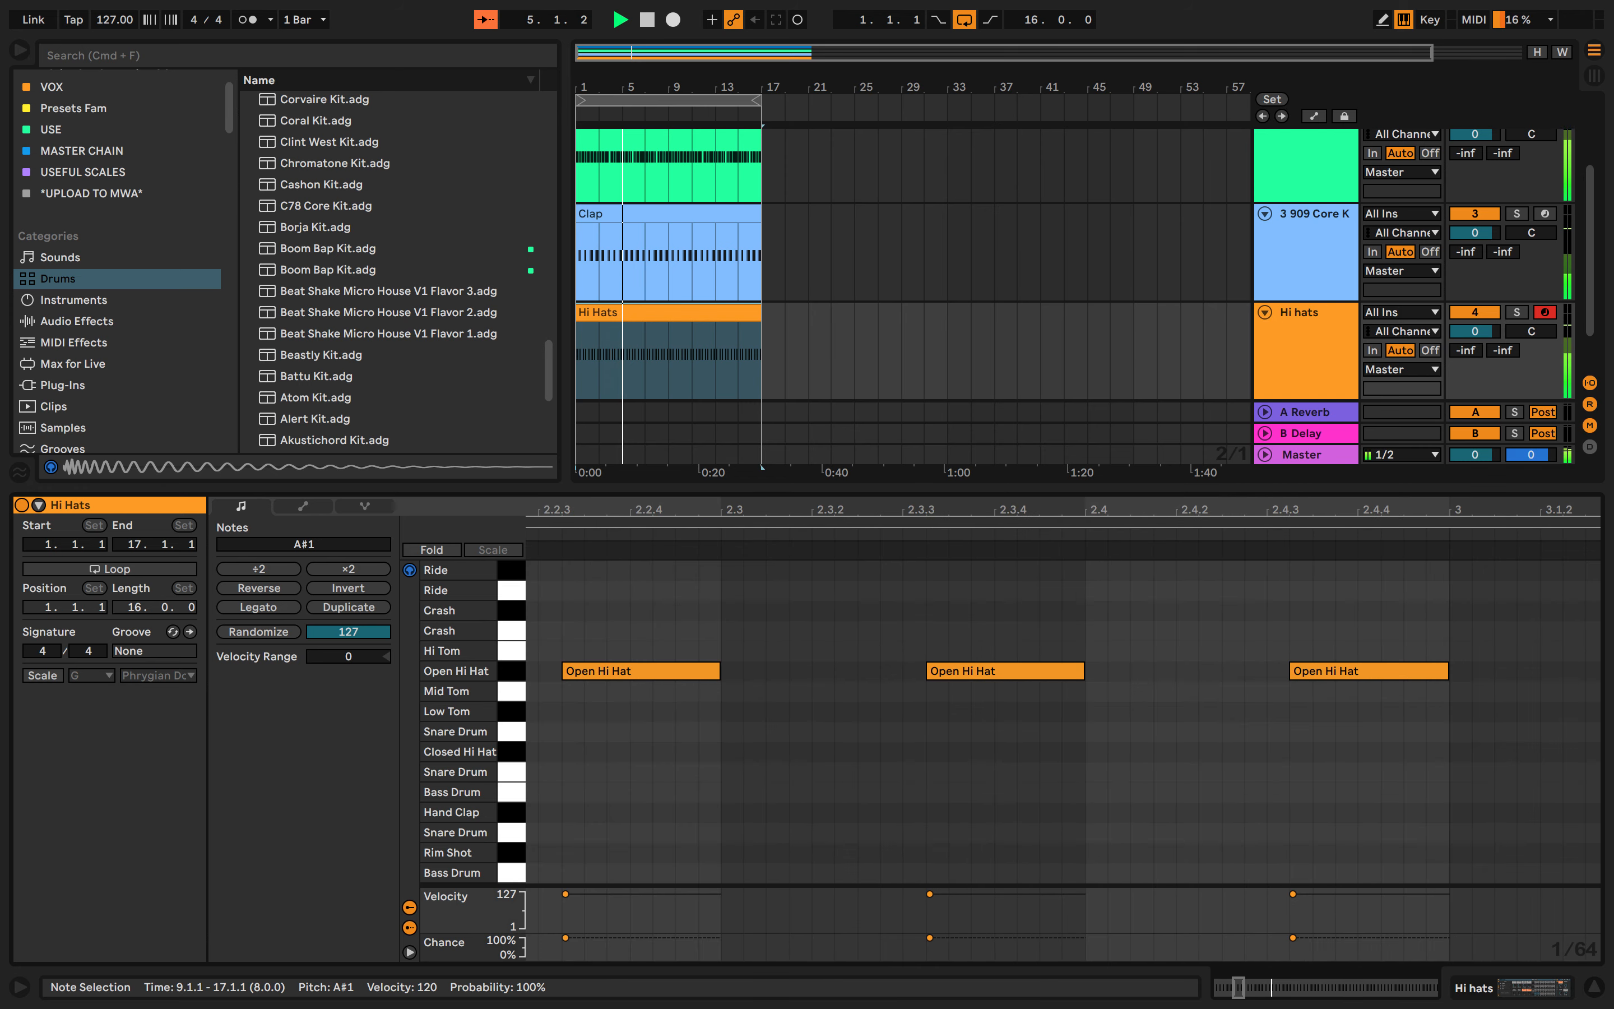
key("super+a")
left_click_drag(928, 672, 903, 671)
scroll(905, 672, "down", 10)
scroll(905, 671, "up", 10)
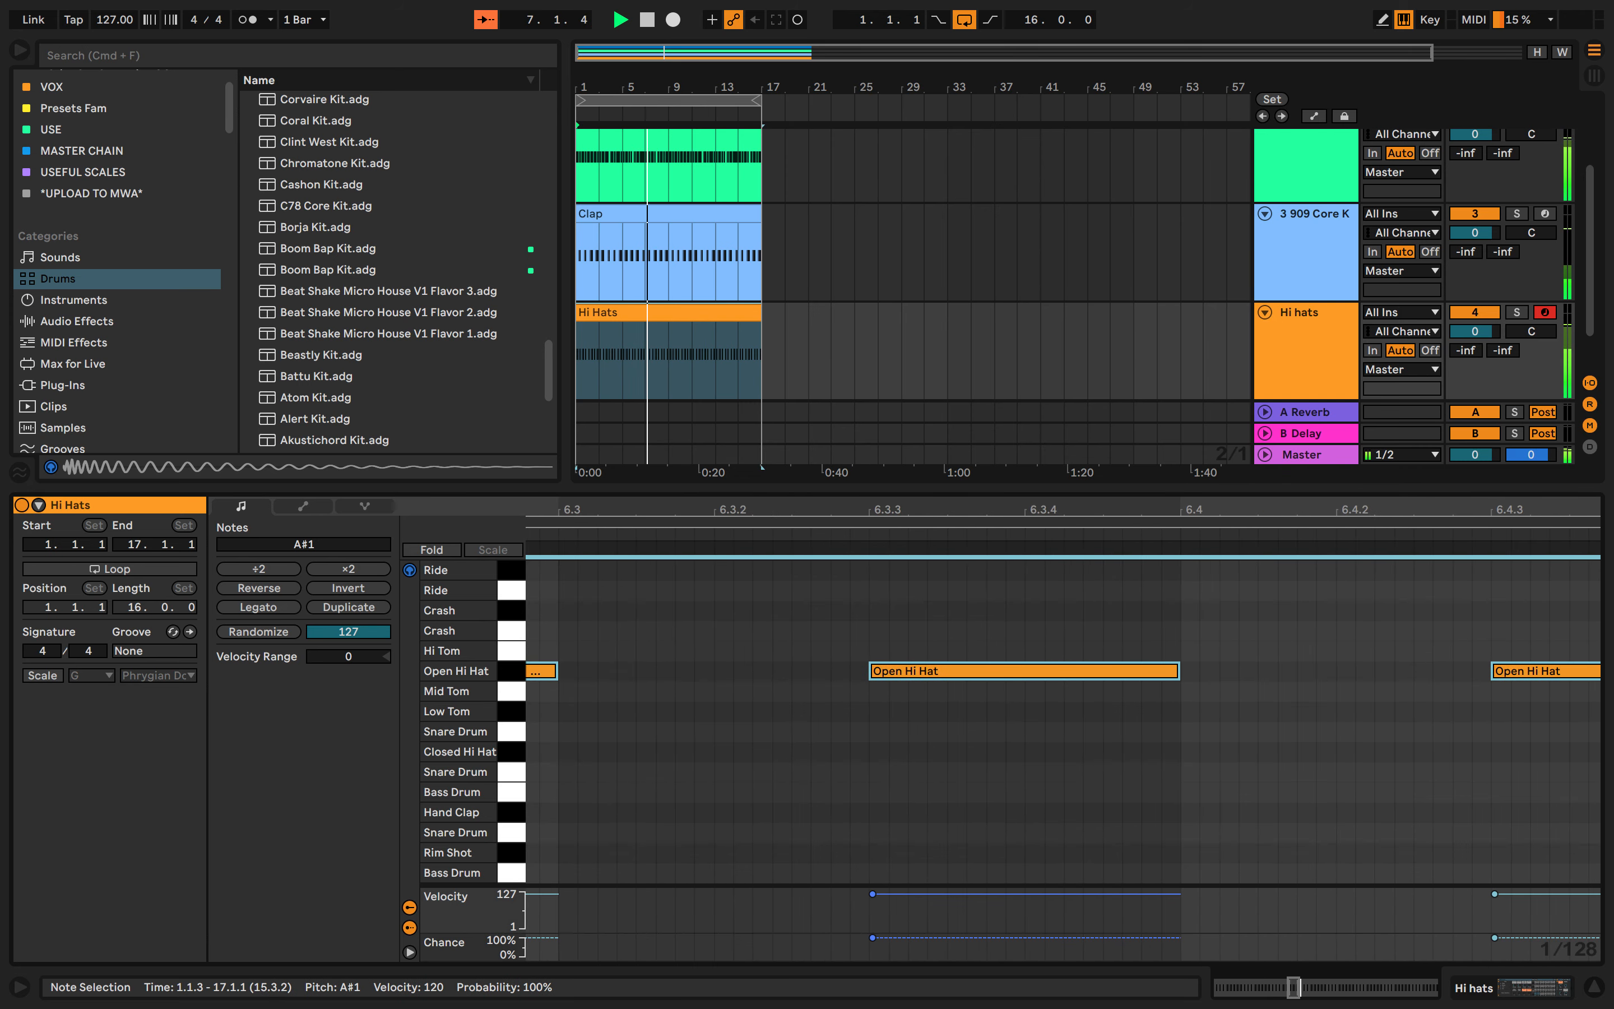
left_click_drag(886, 671, 692, 671)
scroll(688, 671, "down", 5)
scroll(688, 671, "down", 5)
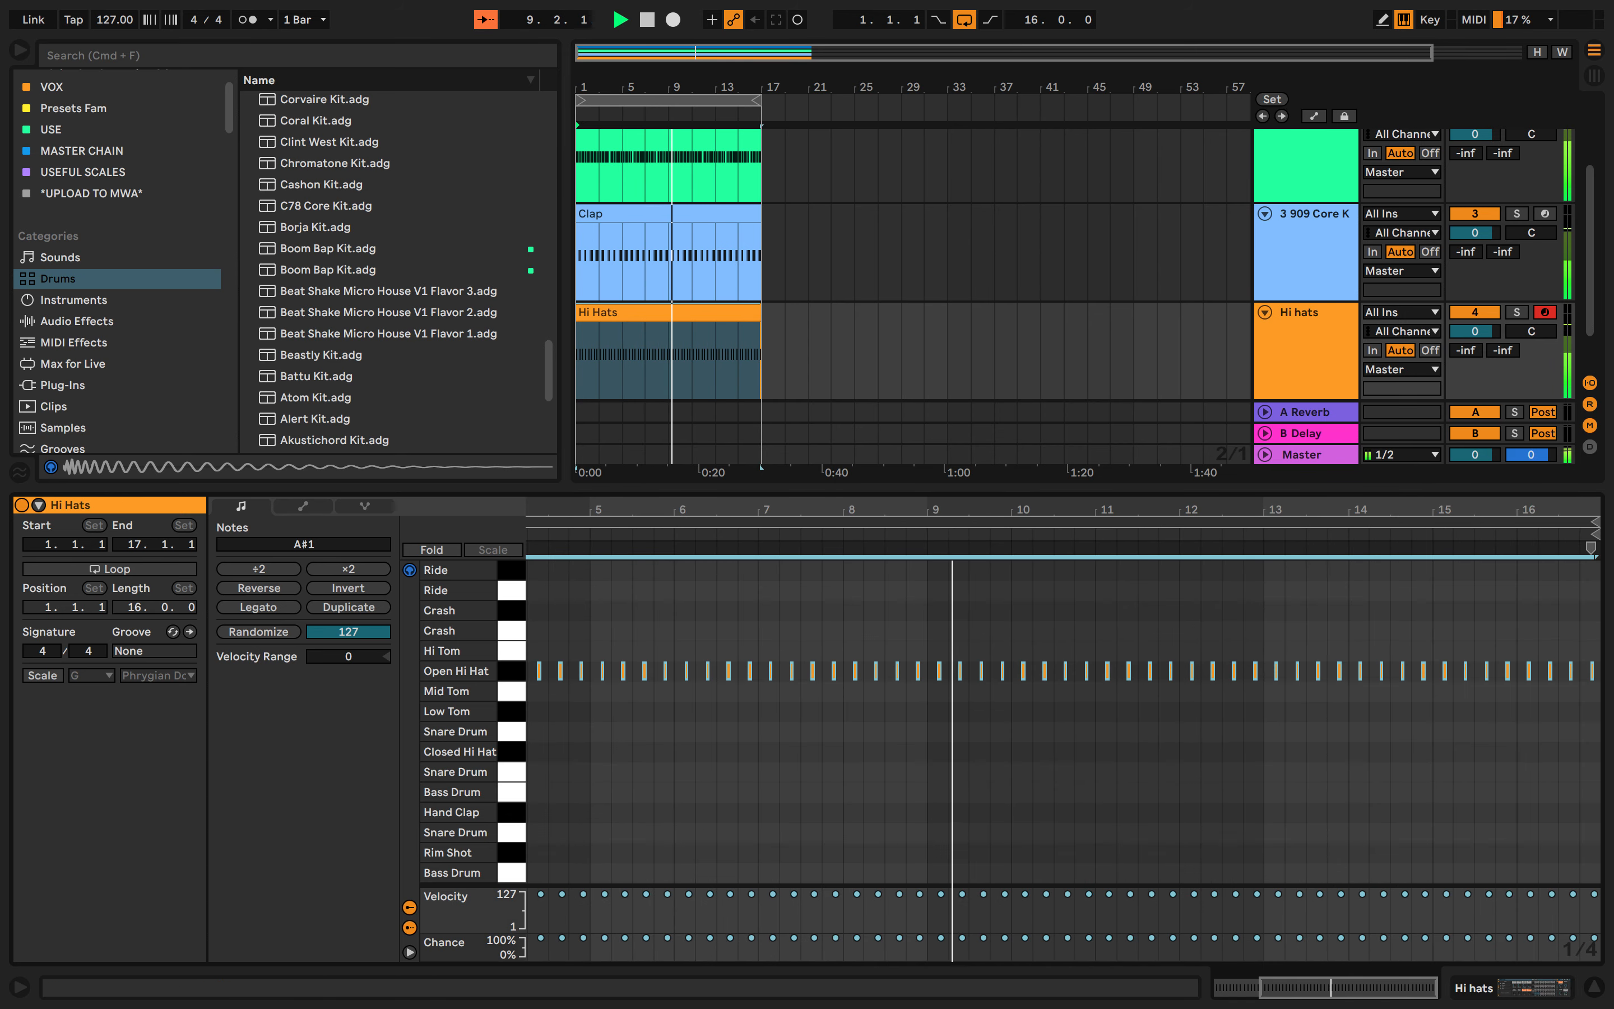
key("super+s")
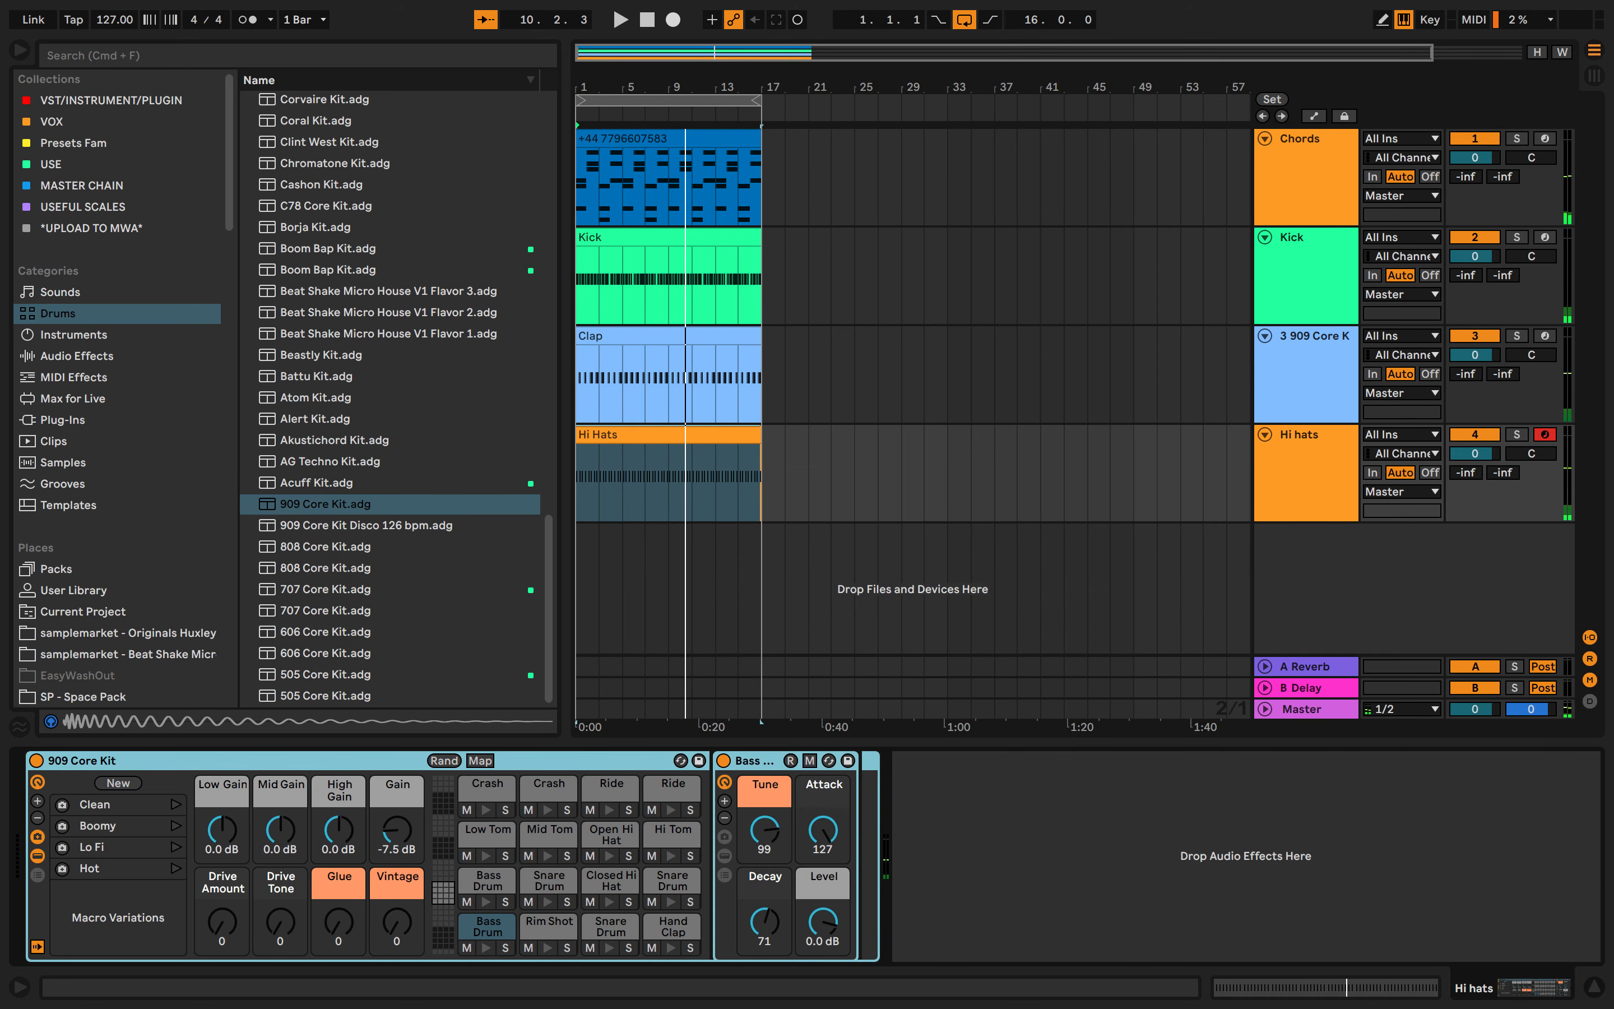
Set the Open Hi Hat pad's Level to -6.912 dB and Decay to 766 ms on track 4's 909 Core Kit during playback
key("space")
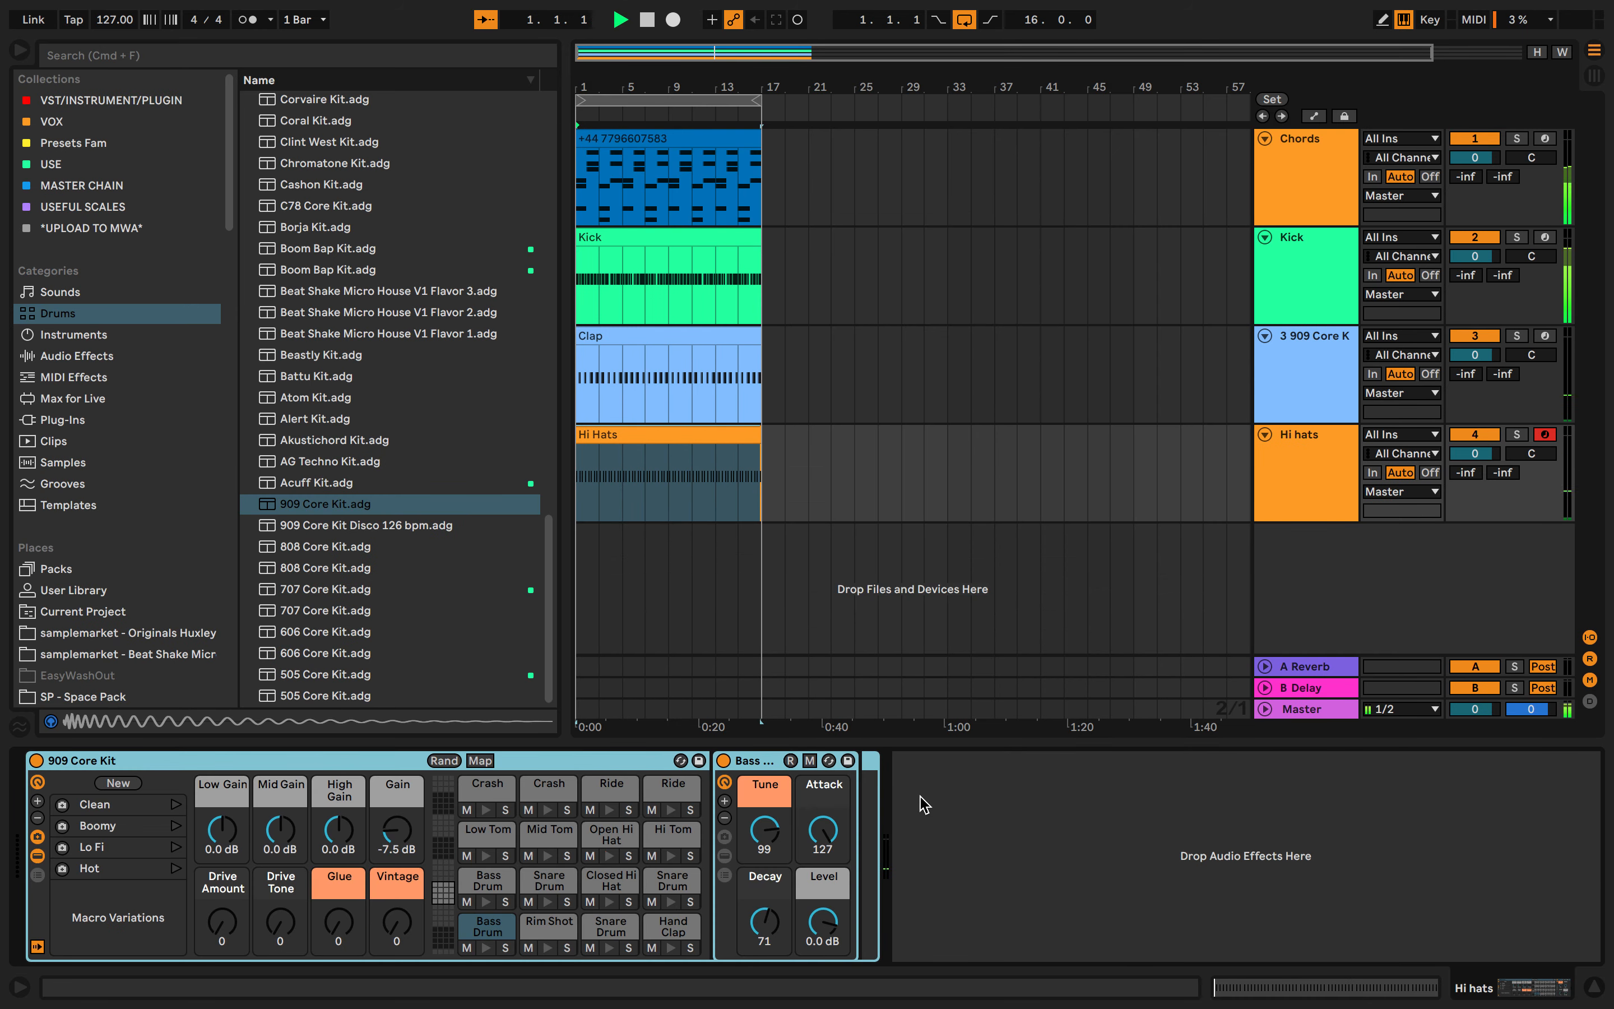
left_click(611, 836)
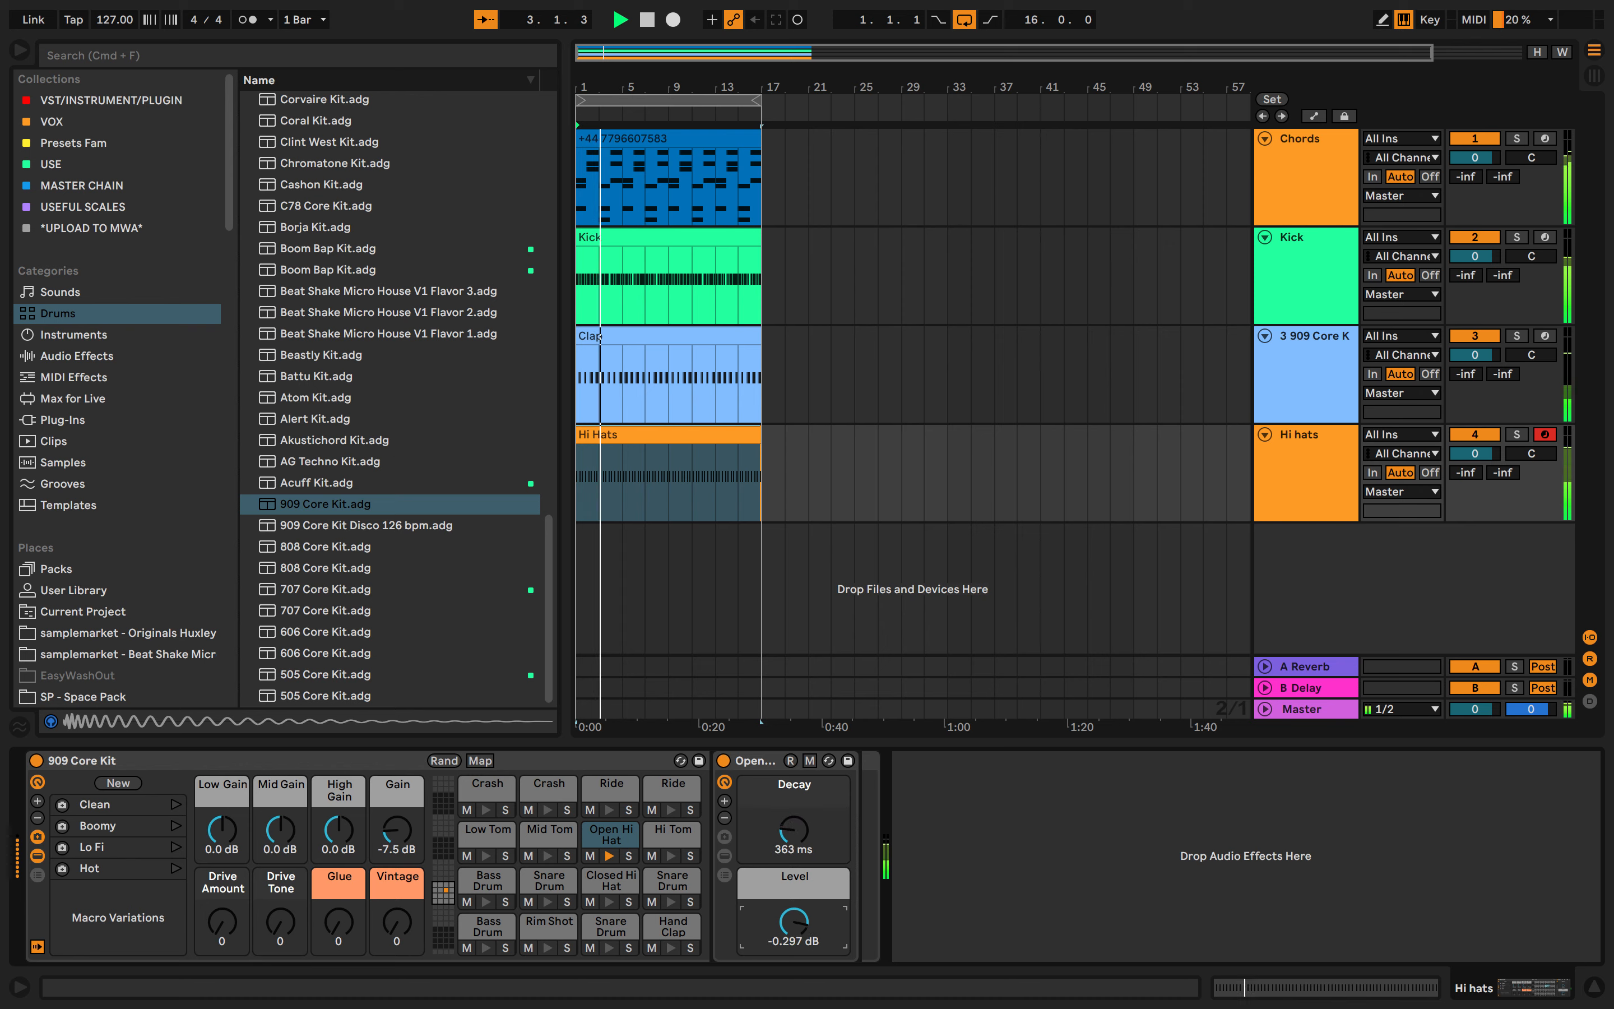
mouse_move(794, 921)
left_mouse_down()
mouse_move(793, 953)
mouse_move(794, 934)
left_mouse_up()
left_click_drag(790, 842, 790, 807)
key("space")
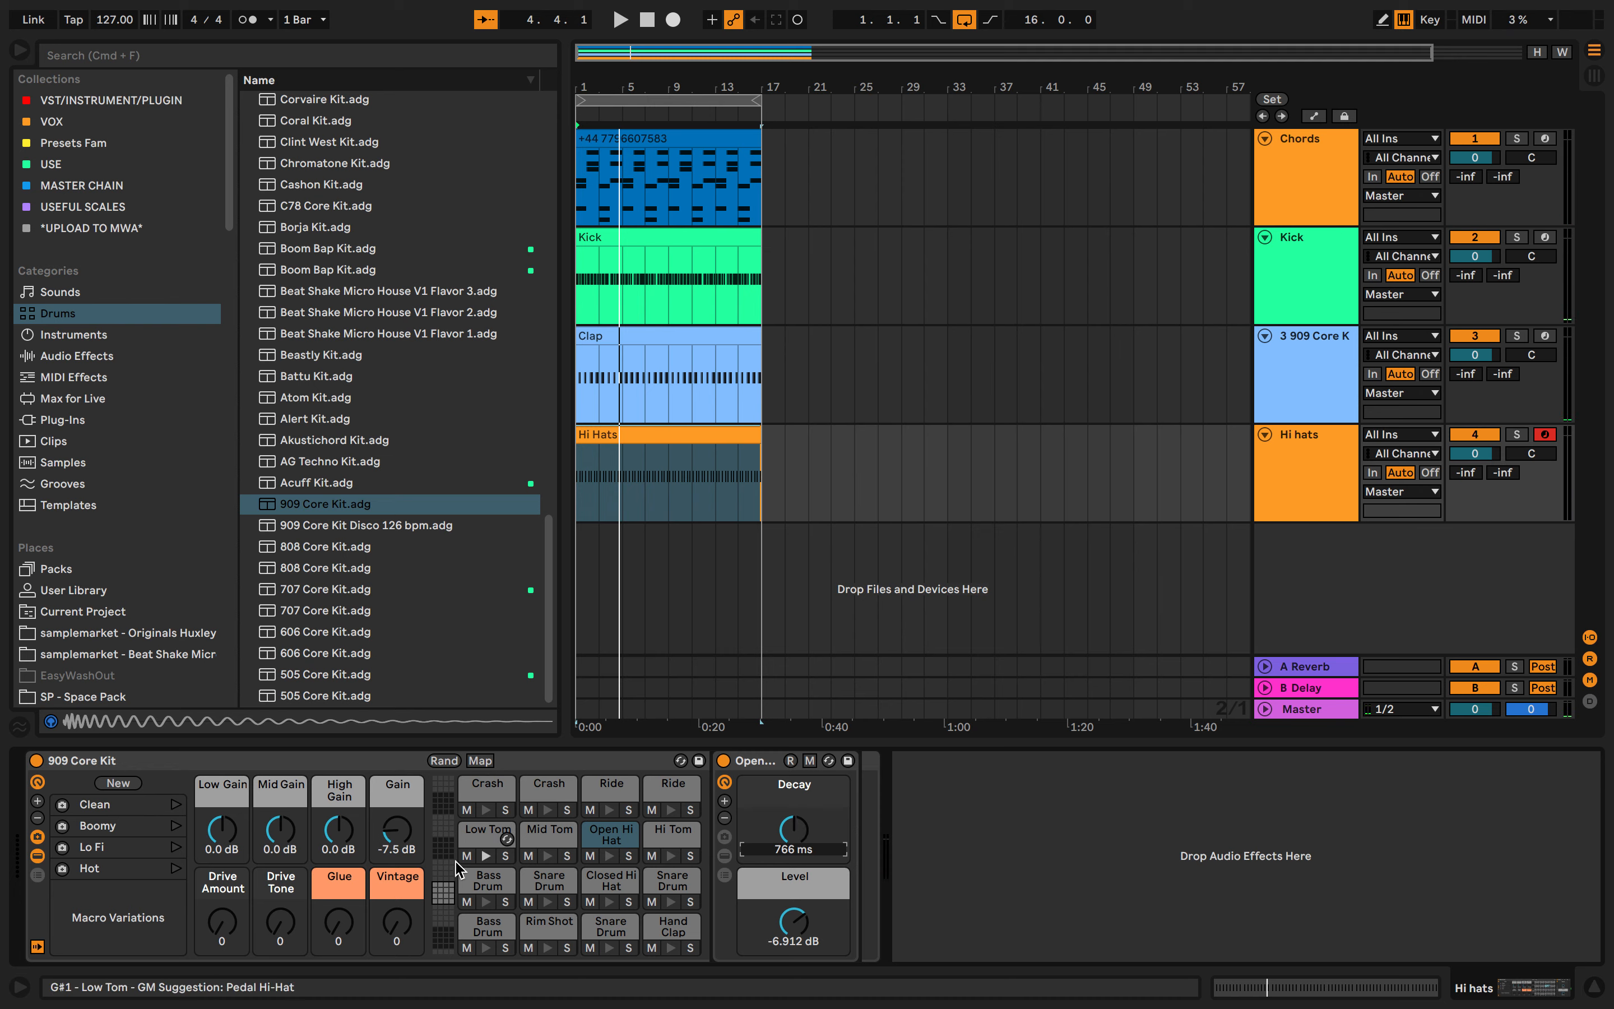
Apply the Lo Fi macro variation, adjust the Open Hi Hat to 783 ms Decay and -0.927 dB Level, and save the set
left_click(177, 847)
key("space")
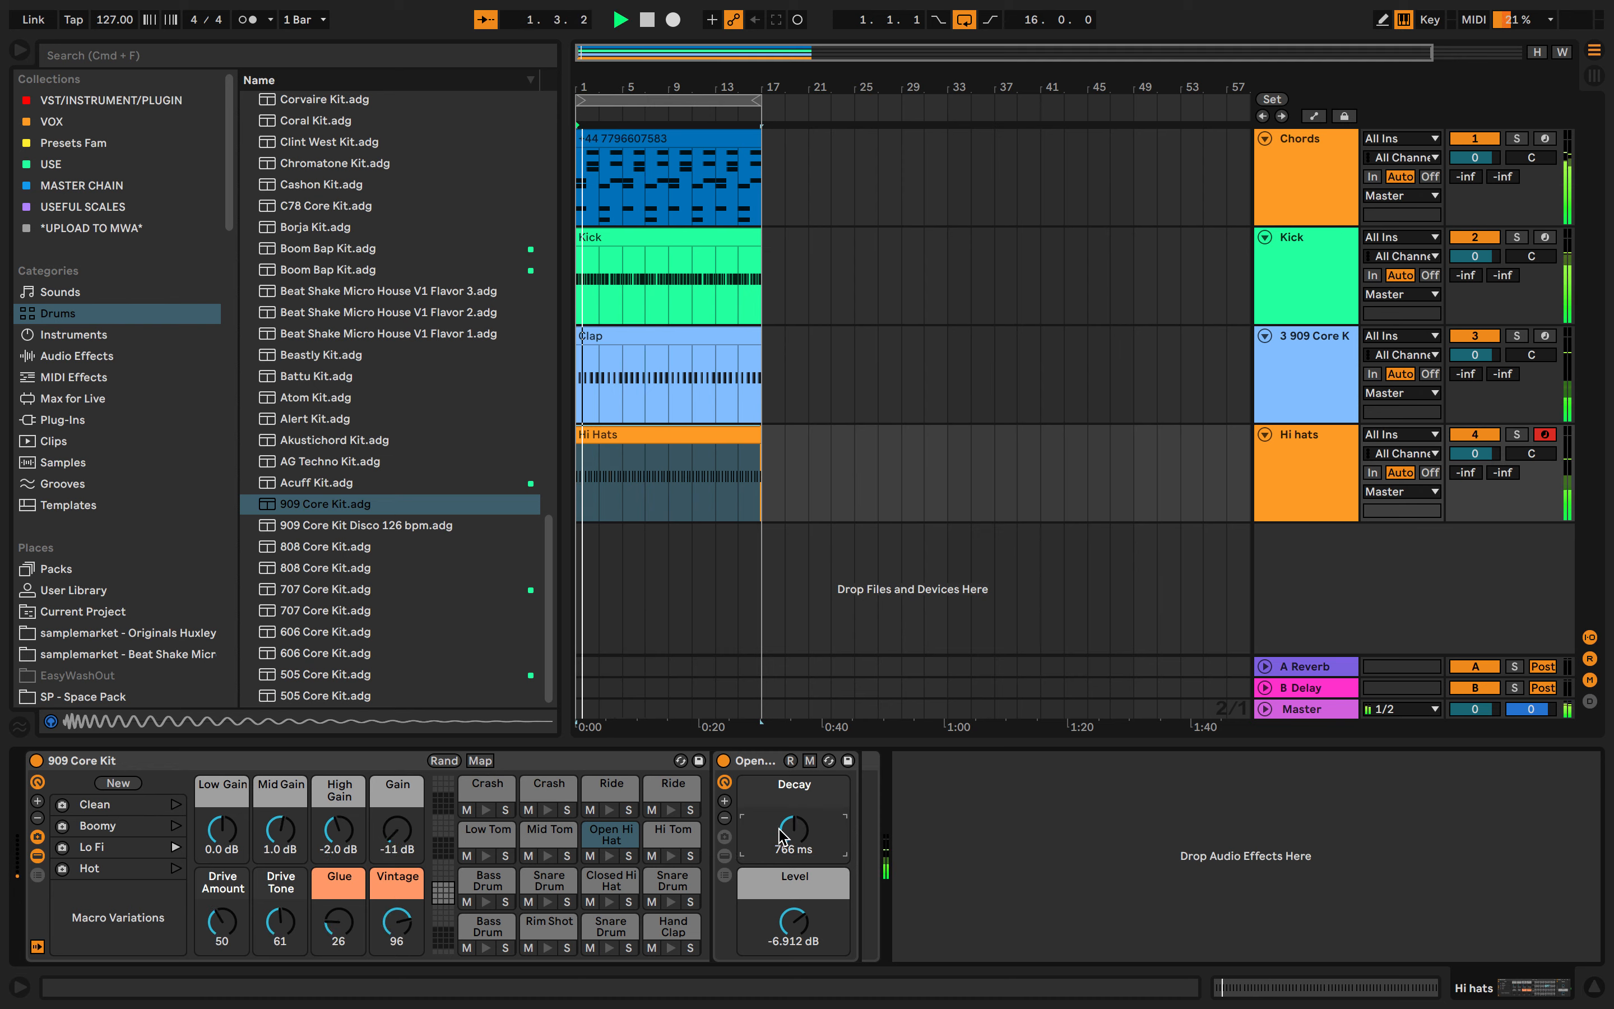
mouse_move(793, 829)
left_mouse_down()
mouse_move(793, 799)
mouse_move(793, 824)
left_mouse_up()
left_click_drag(792, 914, 796, 861)
left_click_drag(795, 930, 795, 949)
key("space")
key("super+s")
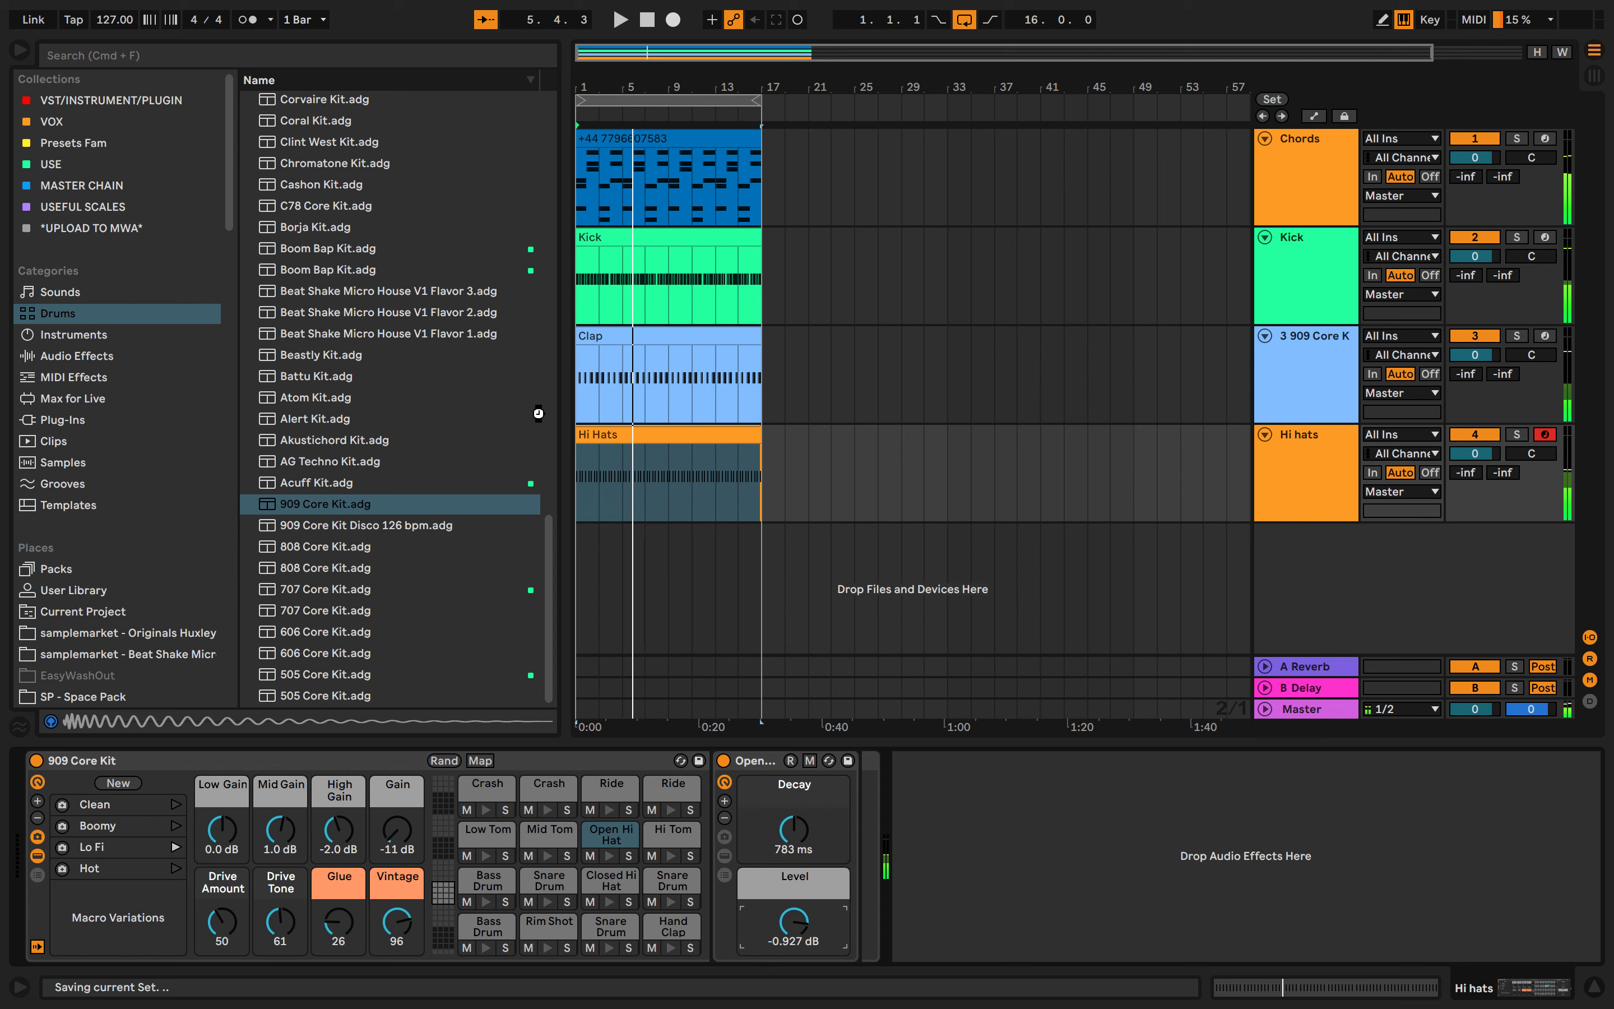
Search the browser's Clips category for "sub"
left_click(580, 460)
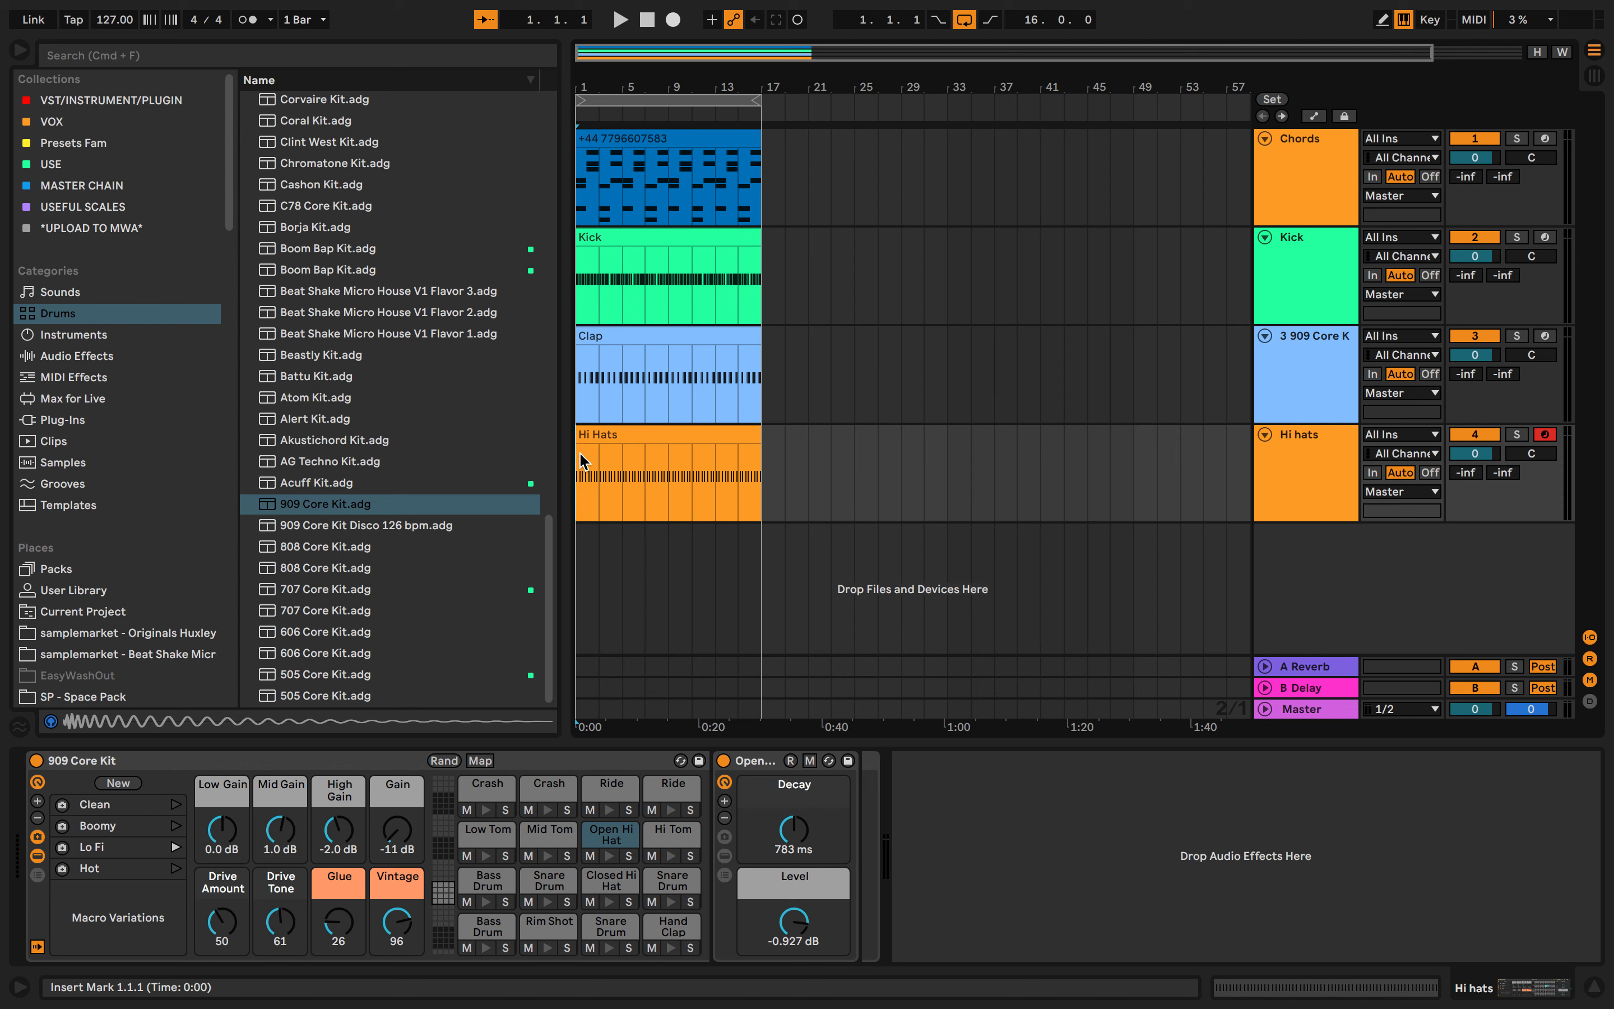
key("space")
left_click(437, 58)
left_click(60, 441)
left_click(339, 55)
type("su")
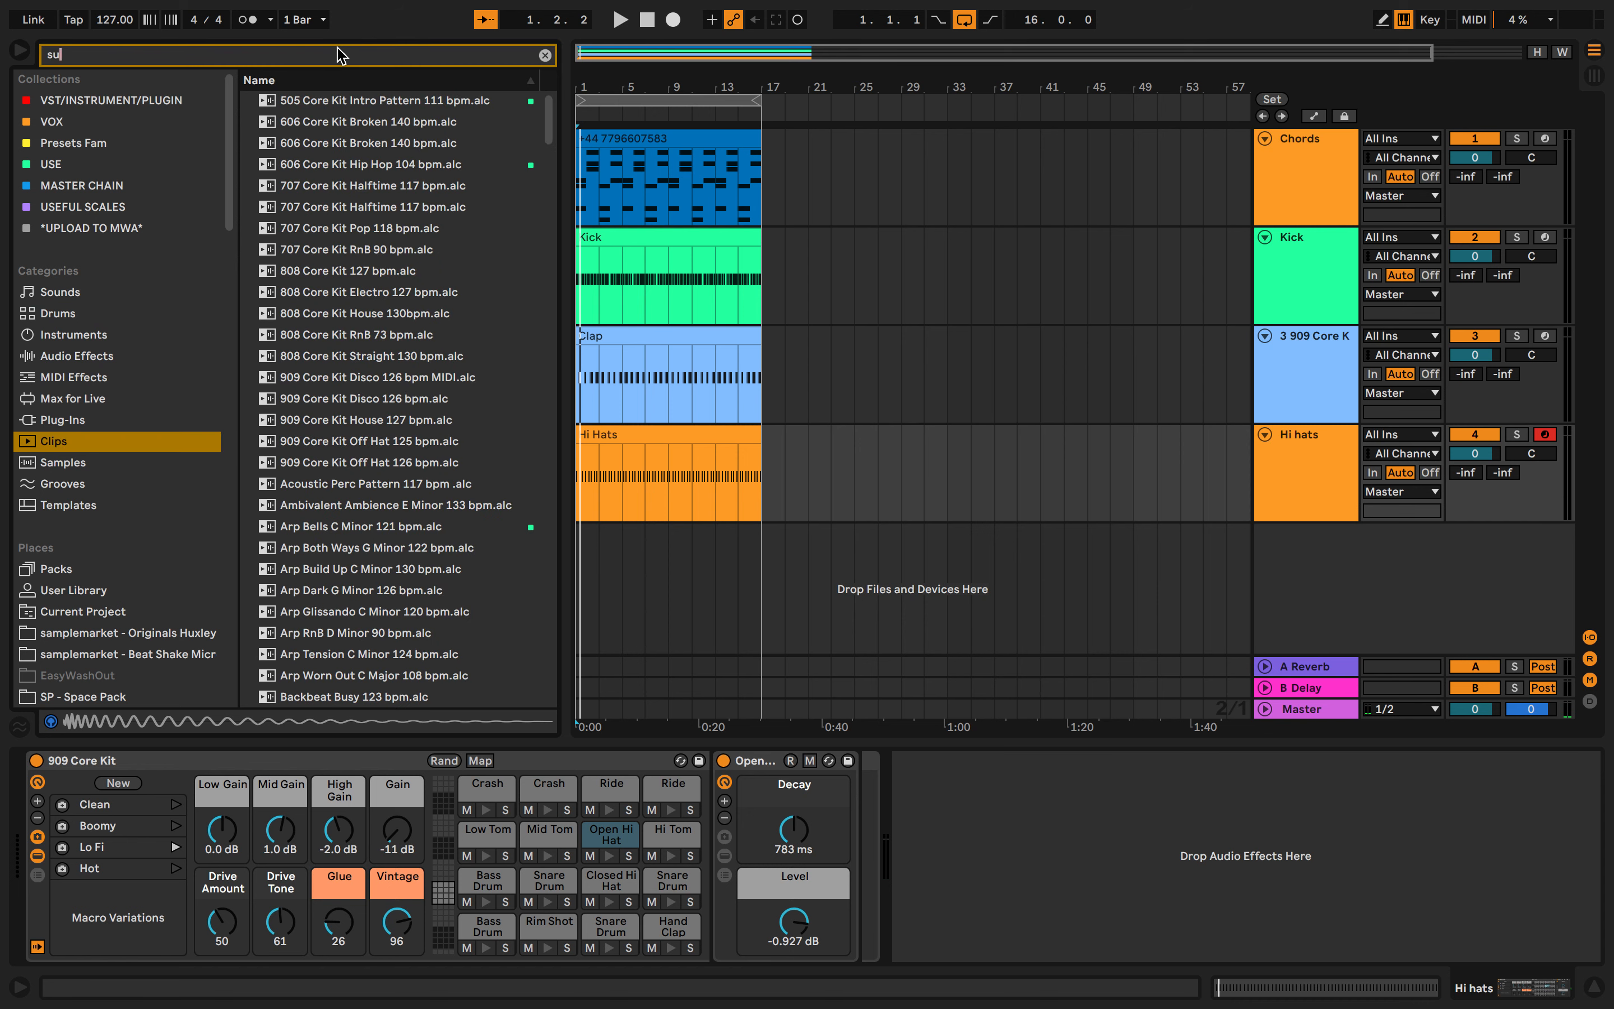
type("b")
key("Down")
Preview the found clips and place Laid Back Sub E Minor 148 bpm on a new track, extended from bar 1 to 17
left_click(332, 122)
left_click(331, 141)
left_click(314, 125)
left_click_drag(306, 126, 578, 568)
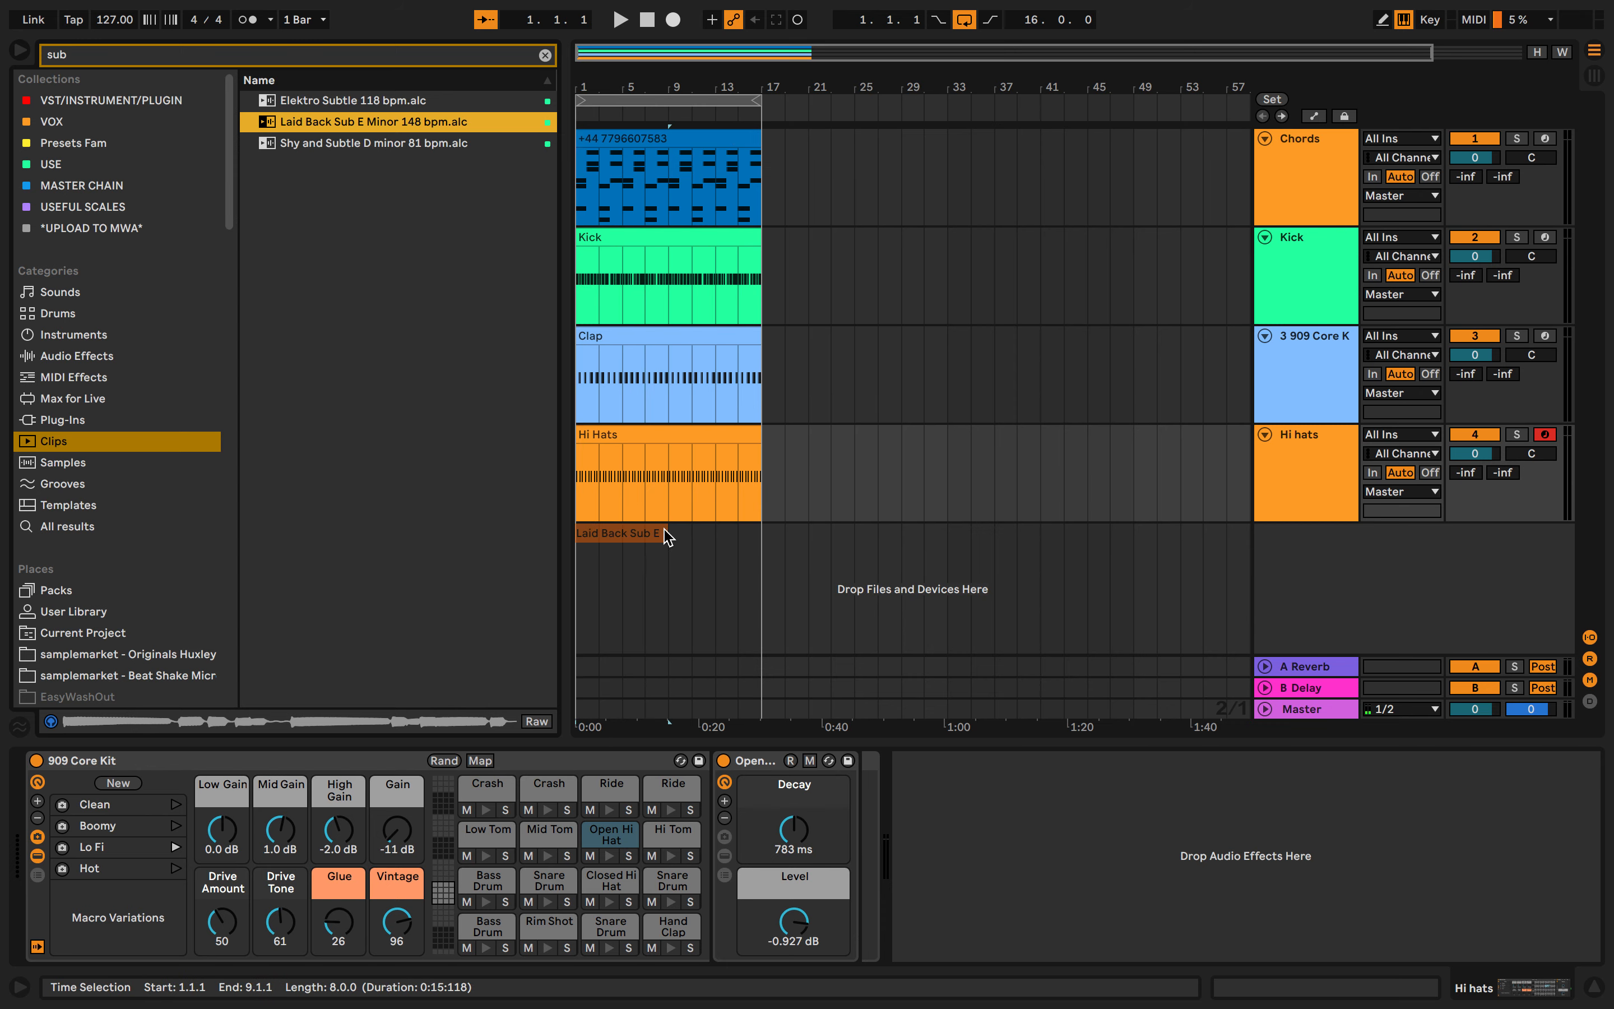
left_click_drag(666, 533, 765, 531)
Listen to the Basic Sub track soloed and play it unsoloed with the full arrangement
left_click(1516, 534)
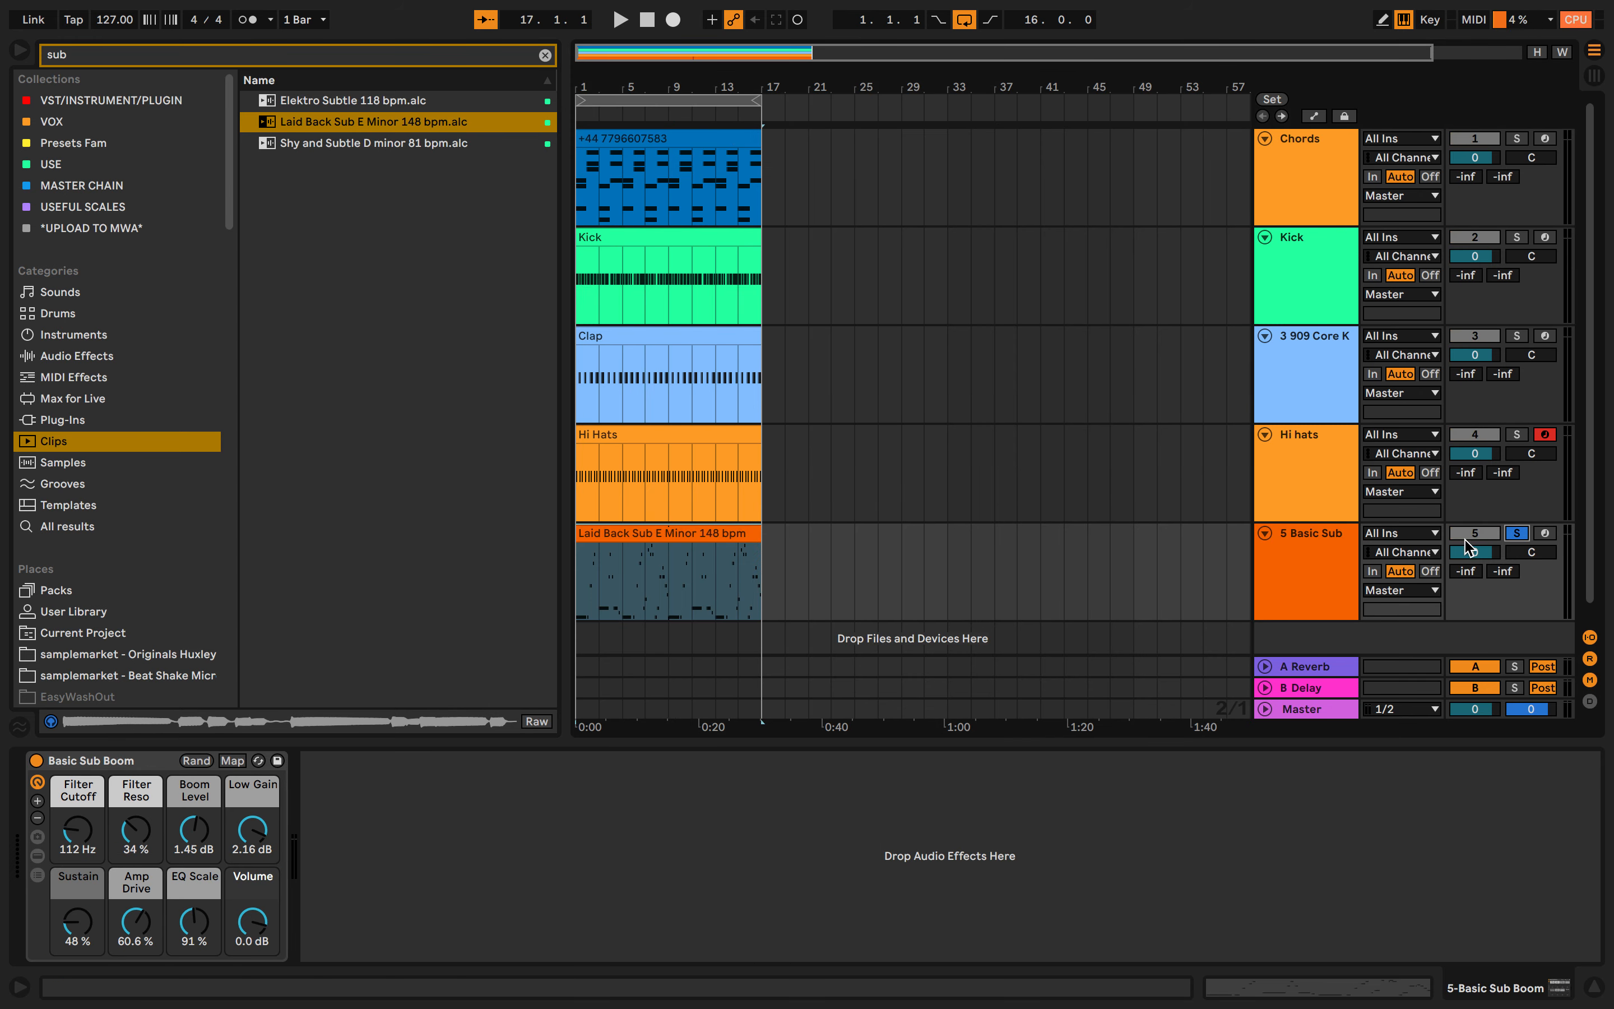
key("space")
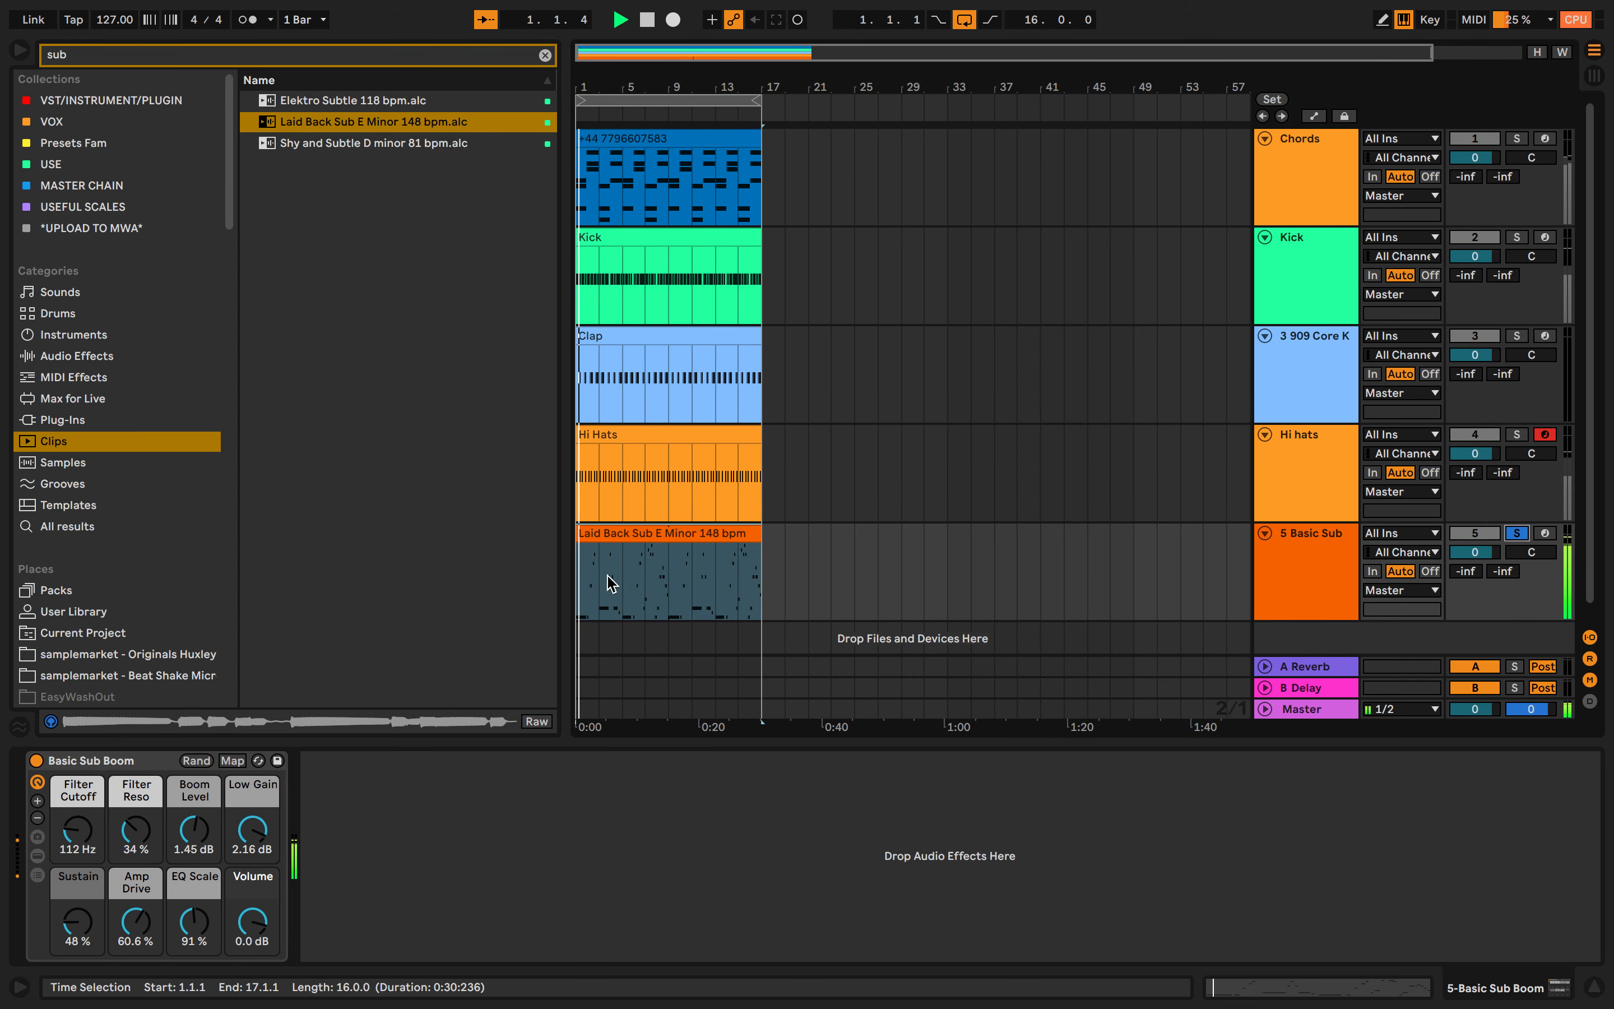
left_click(1518, 533)
key("space")
key("space")
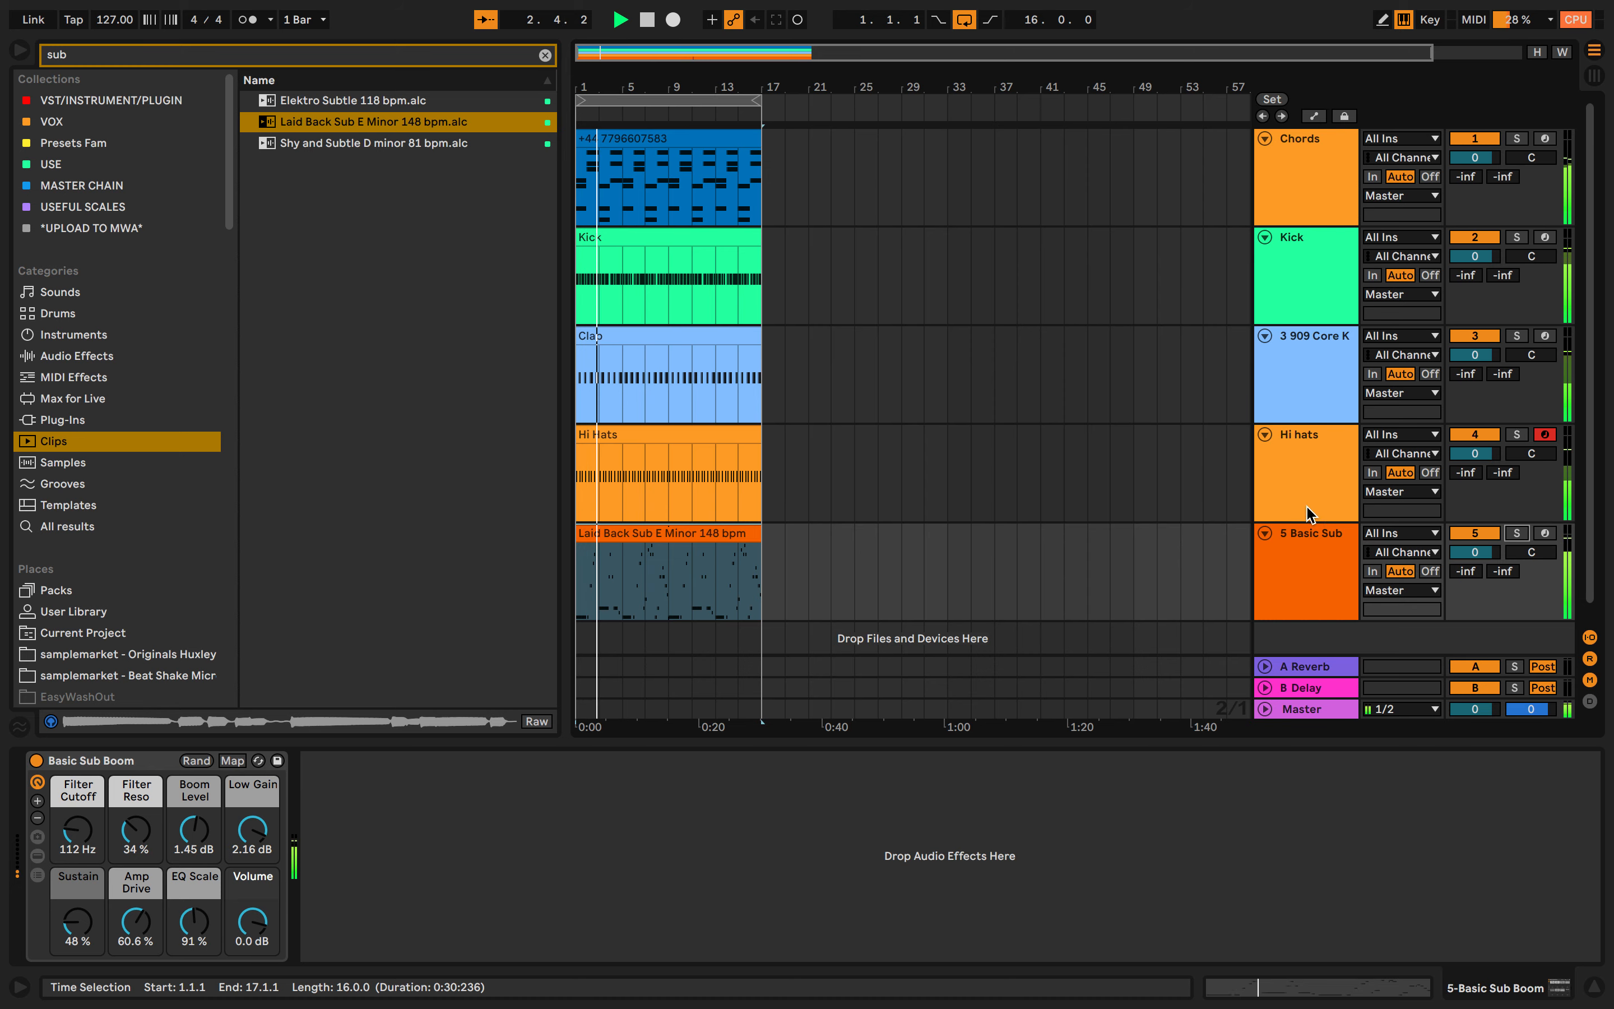
Solo the Basic Sub track and set Filter Cutoff to 2.59 kHz, Reso 50 %, Sustain 35 %, Amp Drive 22.8 % and EQ Scale 26 %
left_click(1519, 532)
key("space")
left_click_drag(83, 831, 125, 820)
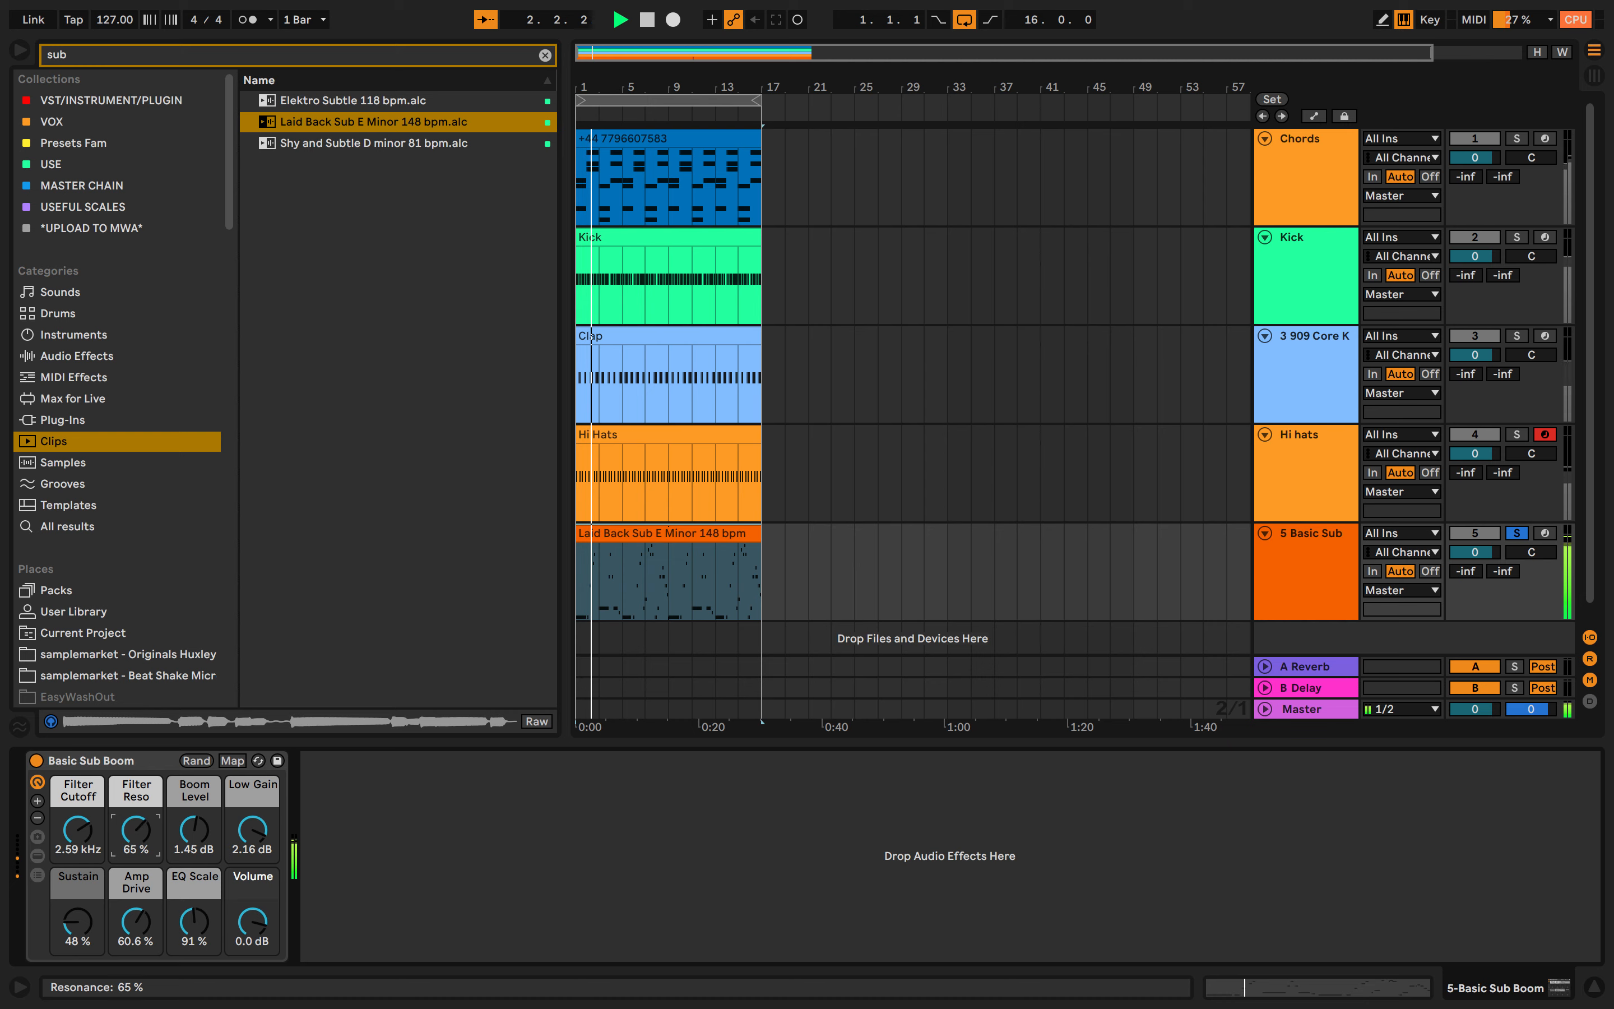
left_click_drag(78, 924, 78, 942)
left_click_drag(195, 924, 195, 987)
left_click_drag(136, 924, 136, 961)
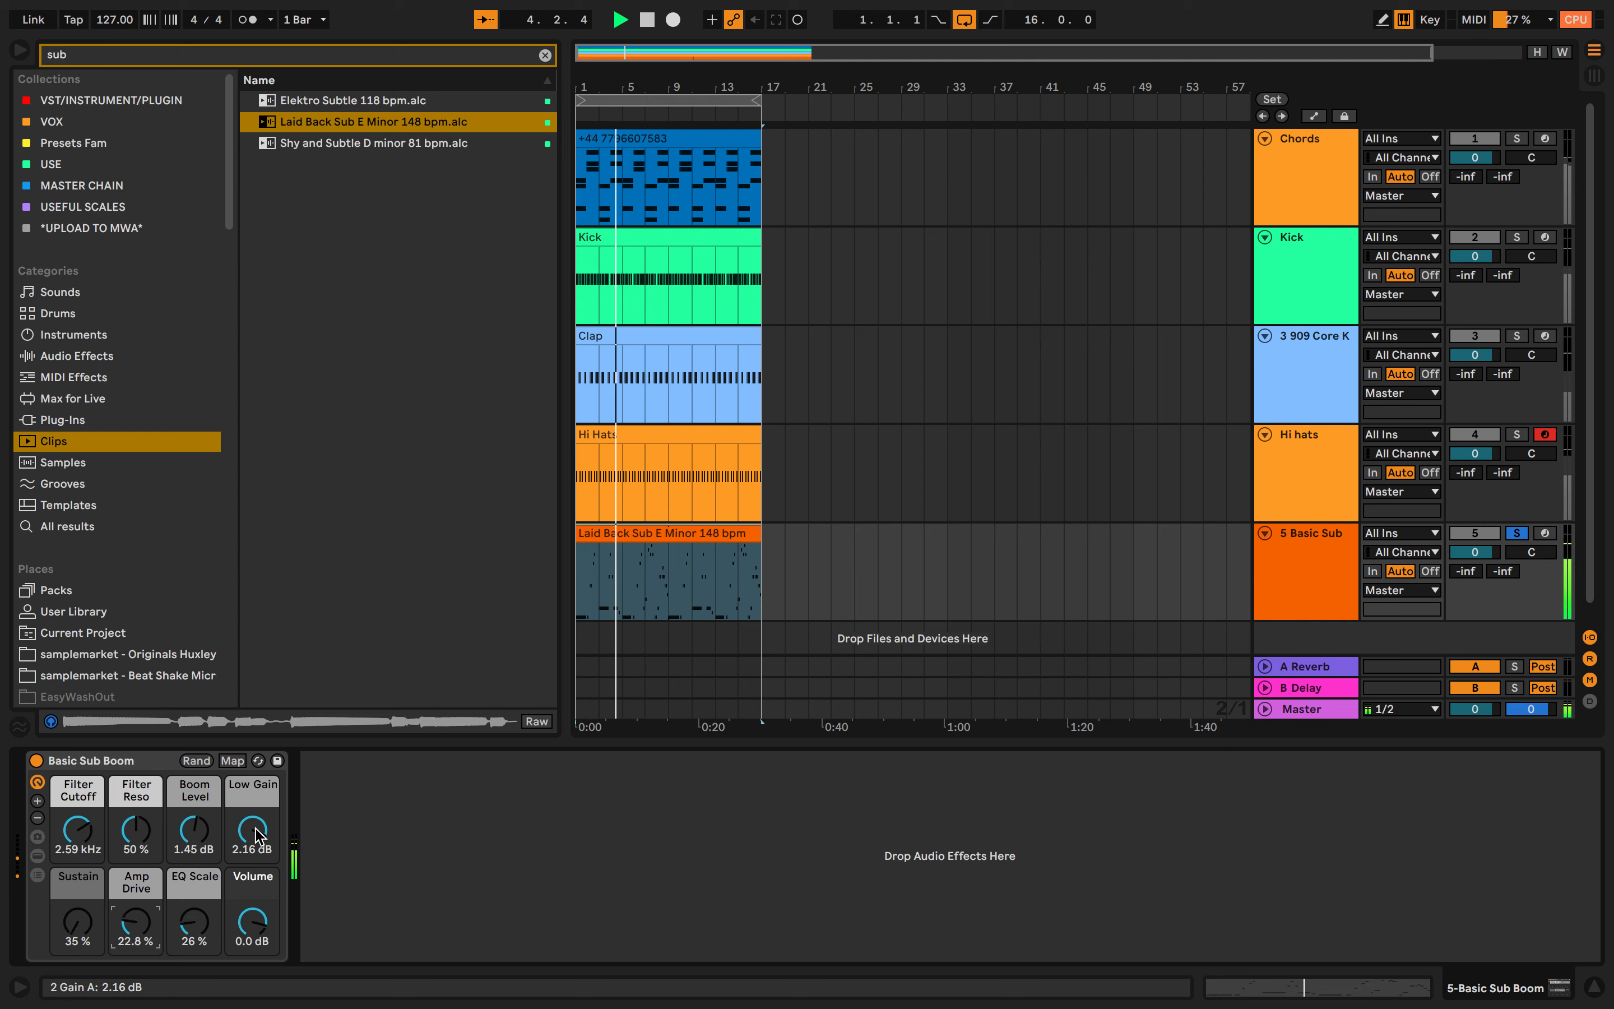
Unsolo Basic Sub and set Filter Cutoff to 819 Hz, Boom Level -3.76 dB, Low Gain -6.42 dB, EQ Scale 77 % and Volume -4.394 dB
left_click(1516, 533)
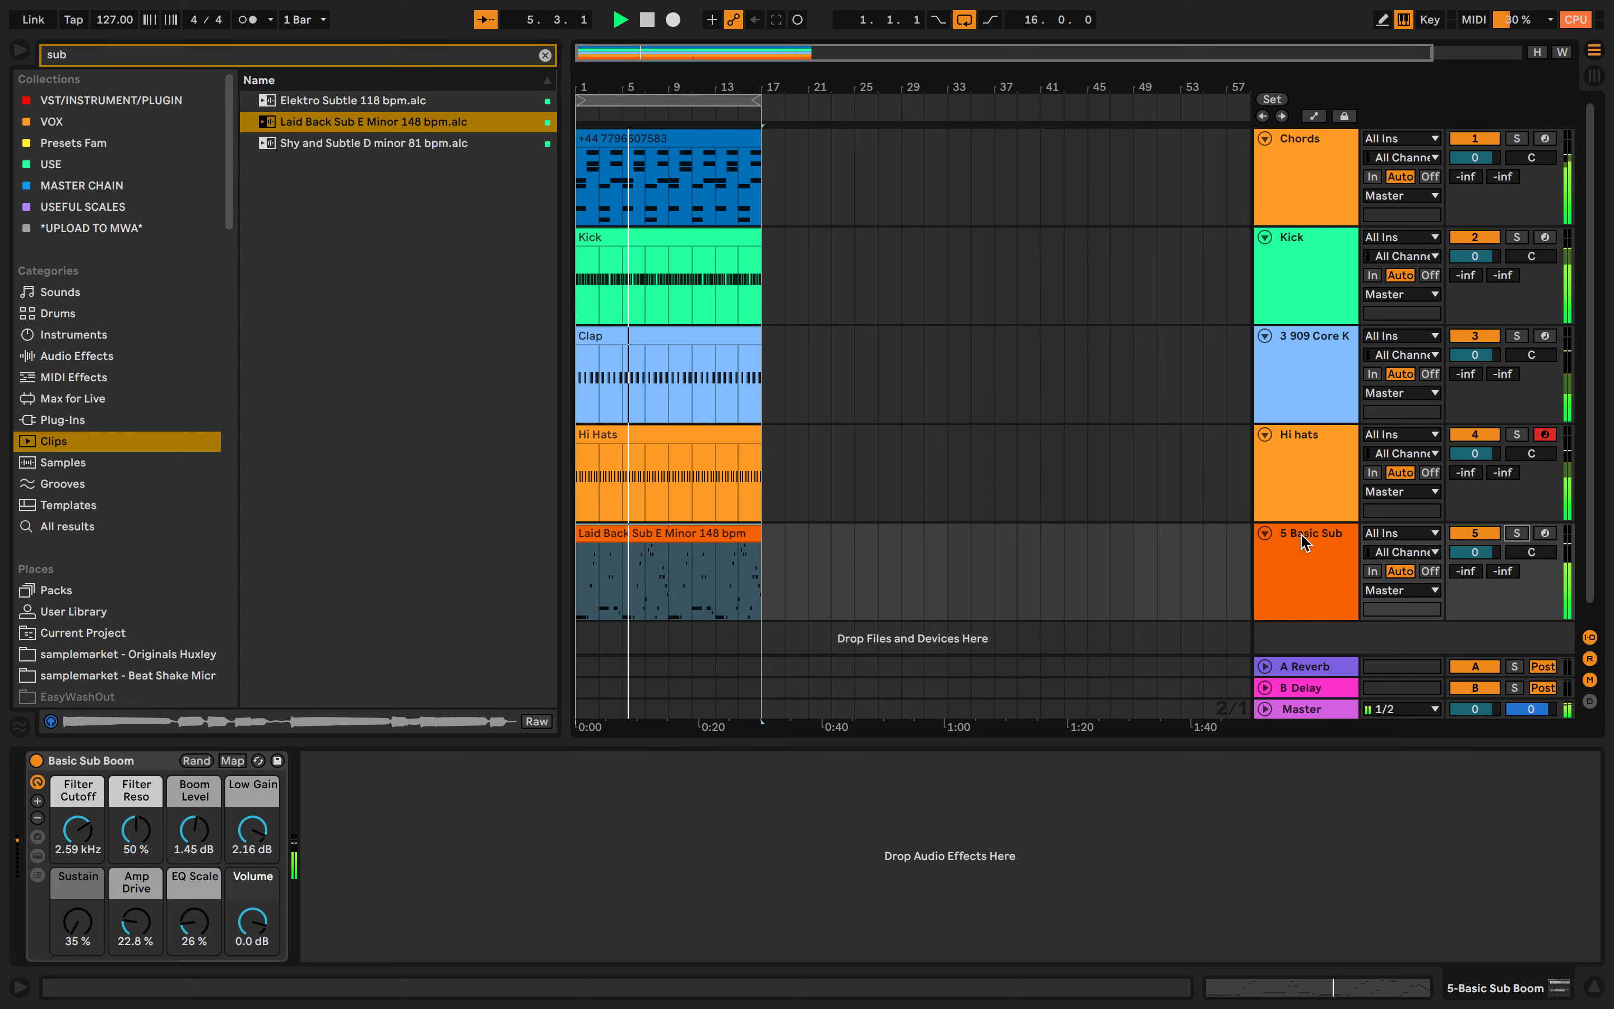
left_click_drag(78, 831, 78, 850)
mouse_move(201, 830)
left_mouse_down()
mouse_move(202, 858)
mouse_move(259, 835)
mouse_move(262, 953)
mouse_move(202, 894)
mouse_move(202, 859)
left_mouse_up()
left_click_drag(195, 924, 197, 957)
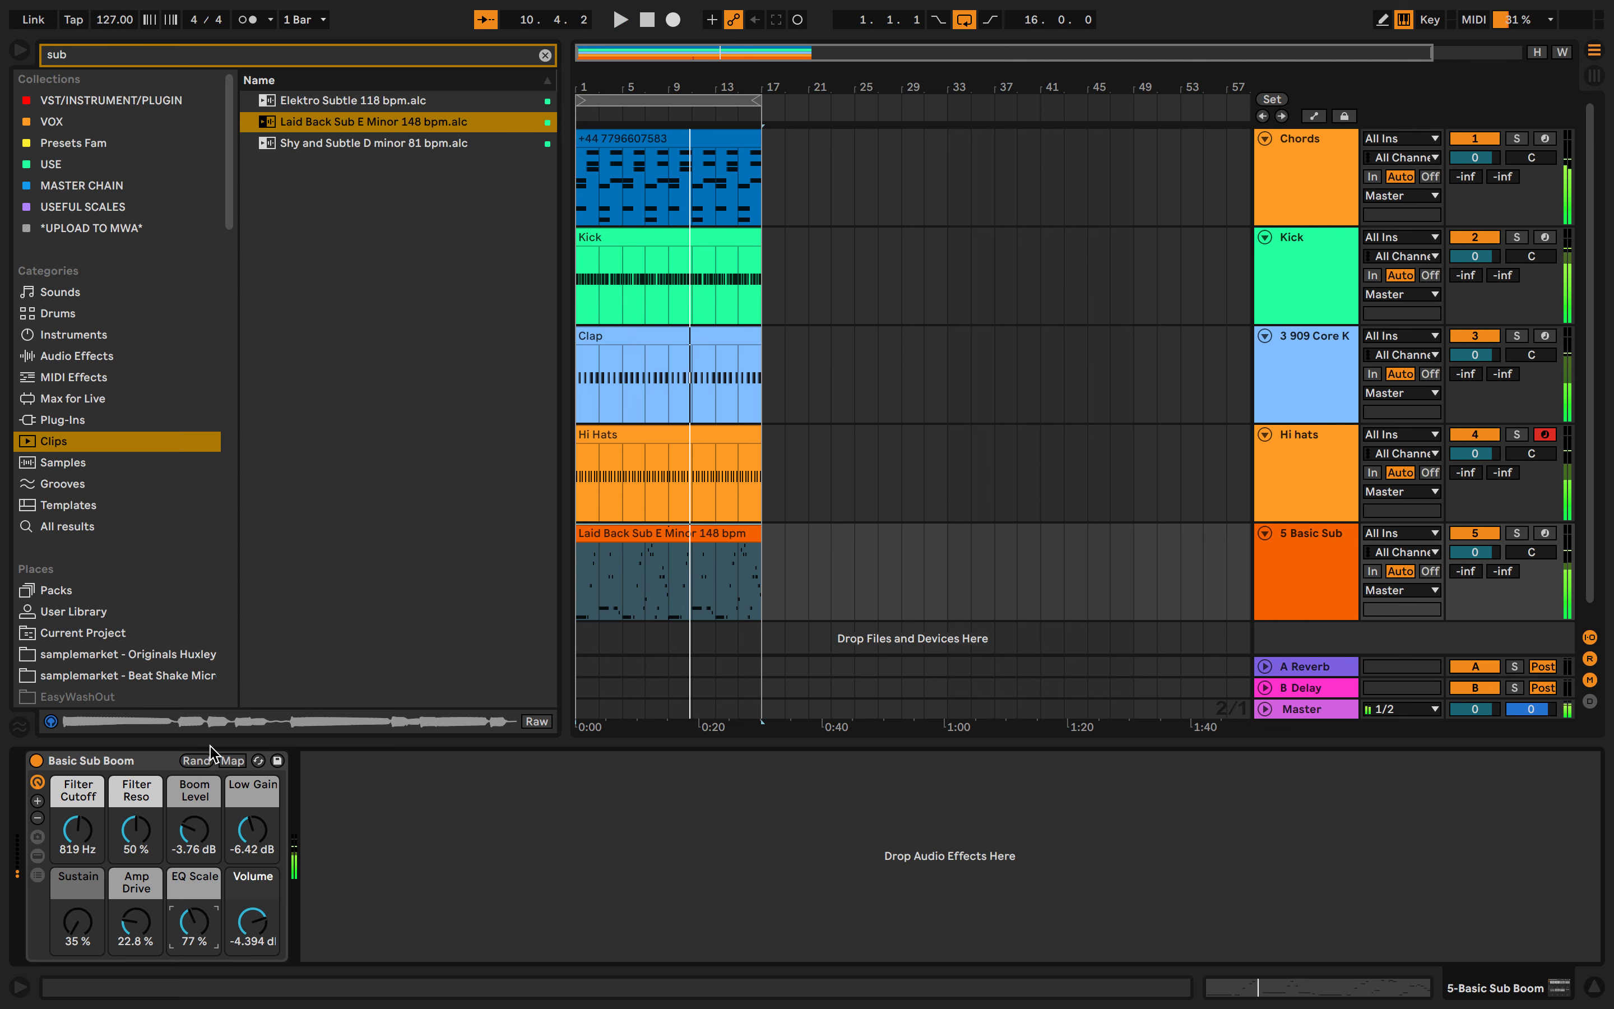
left_click(704, 470)
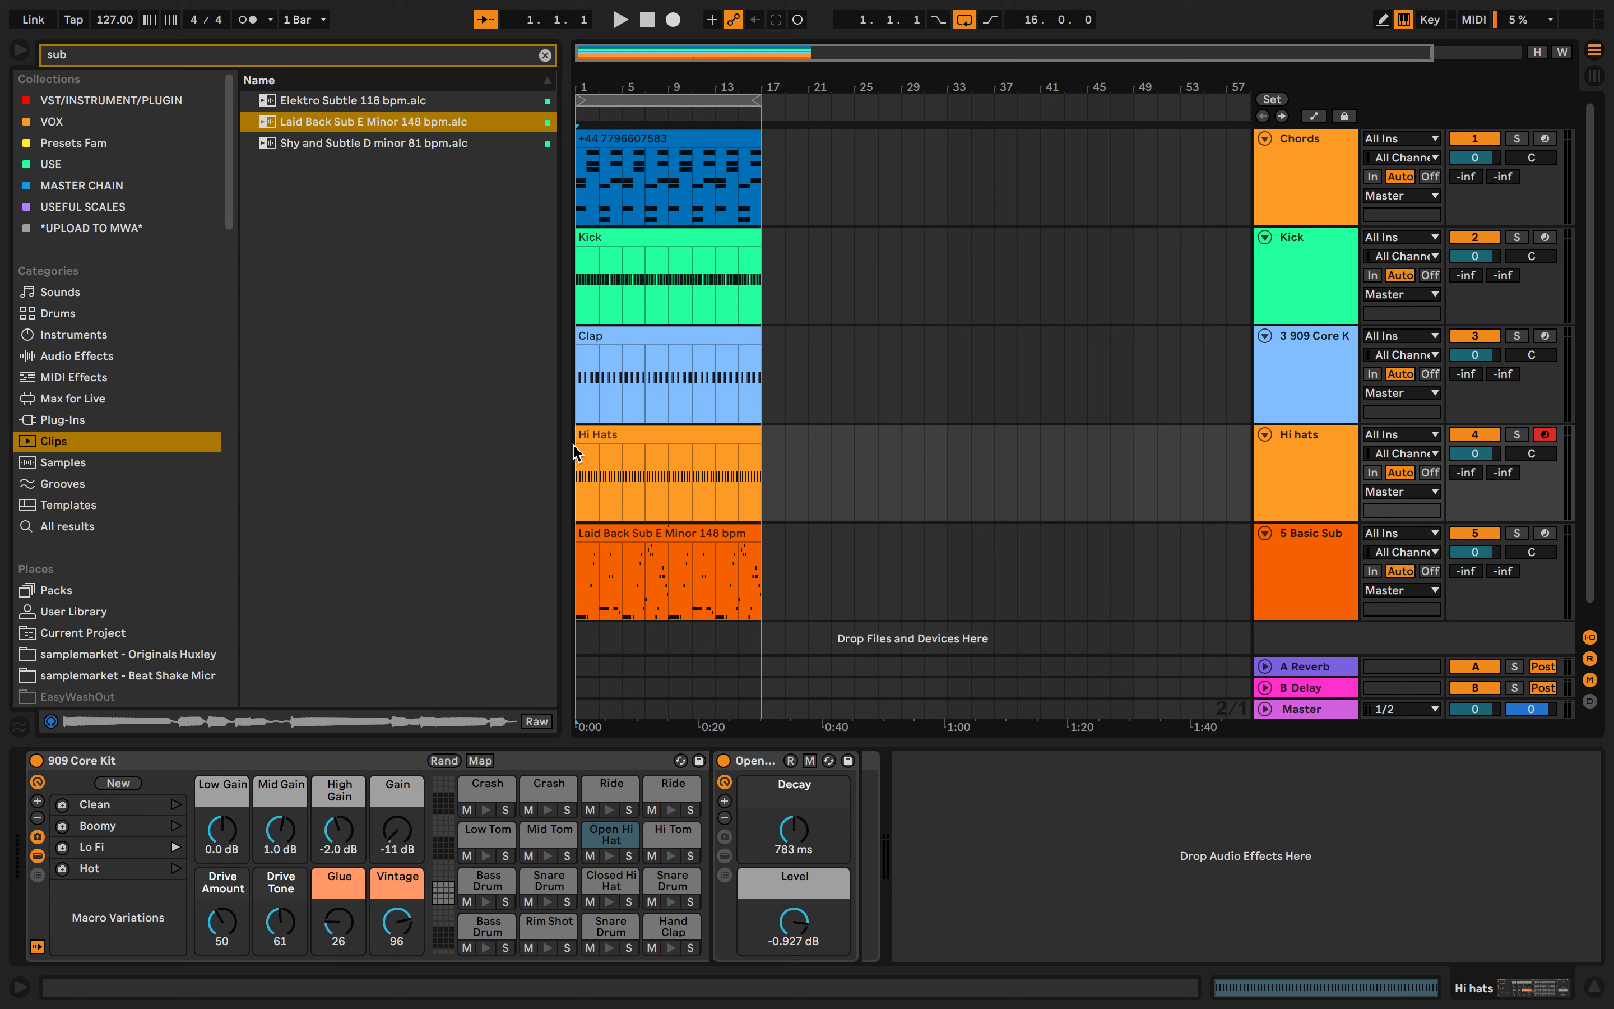
left_click(712, 420)
key("minus")
scroll(669, 481, "up", 5)
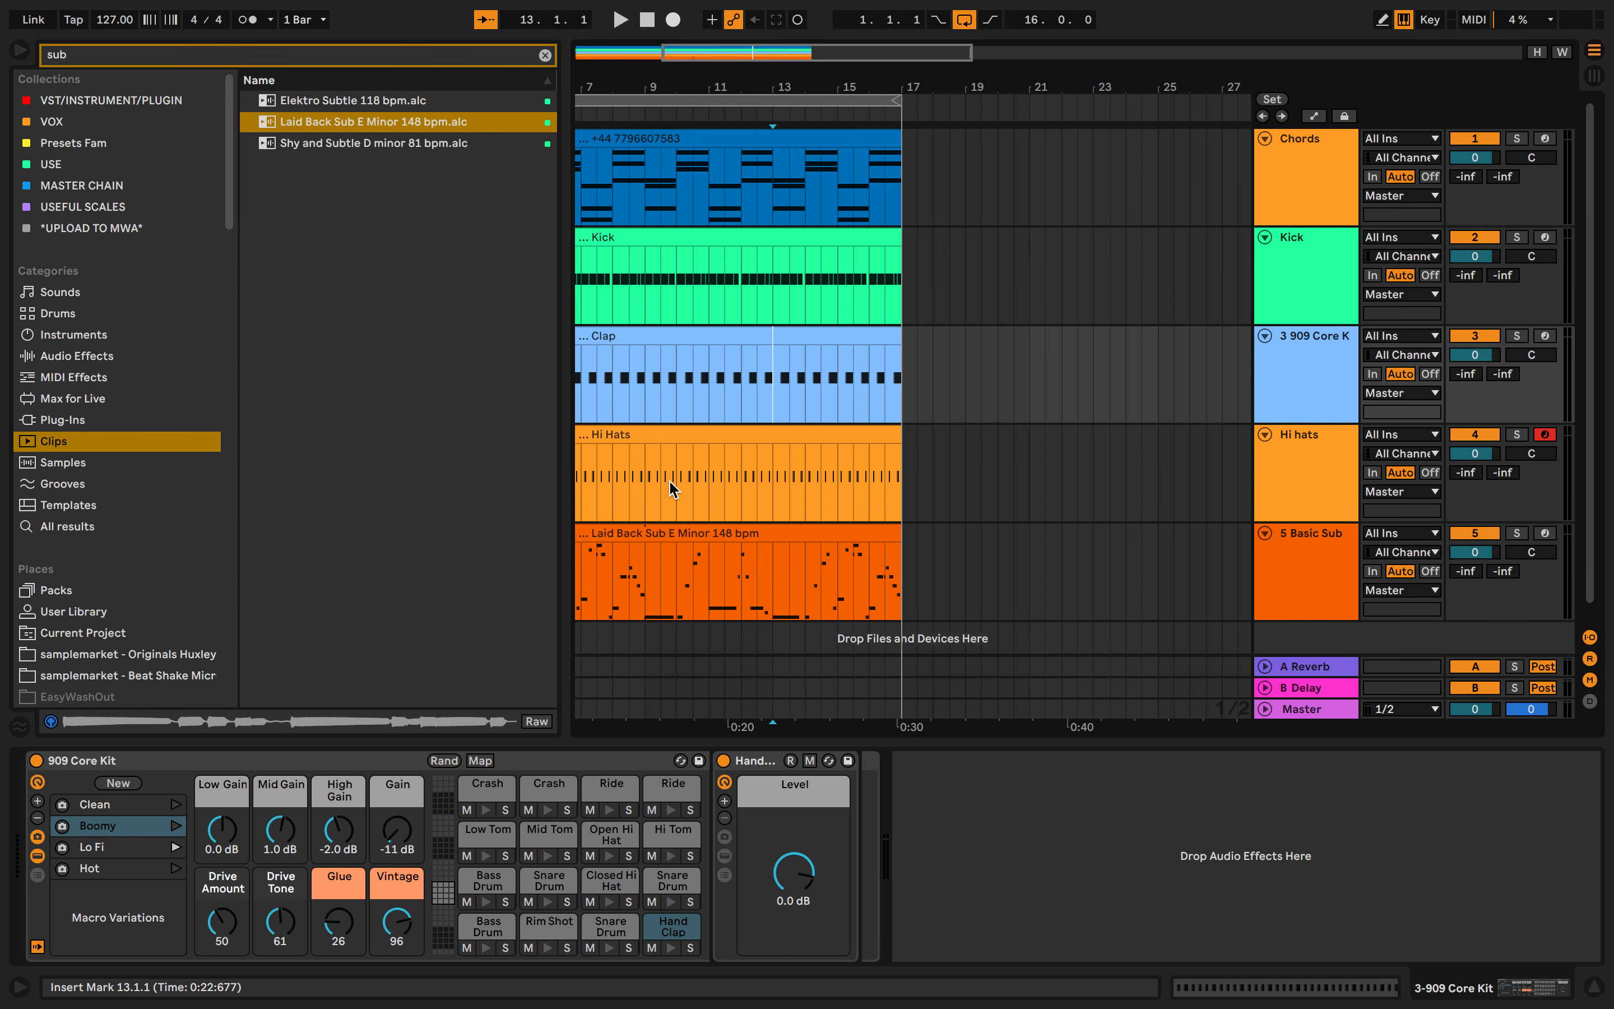
scroll(670, 481, "down", 5)
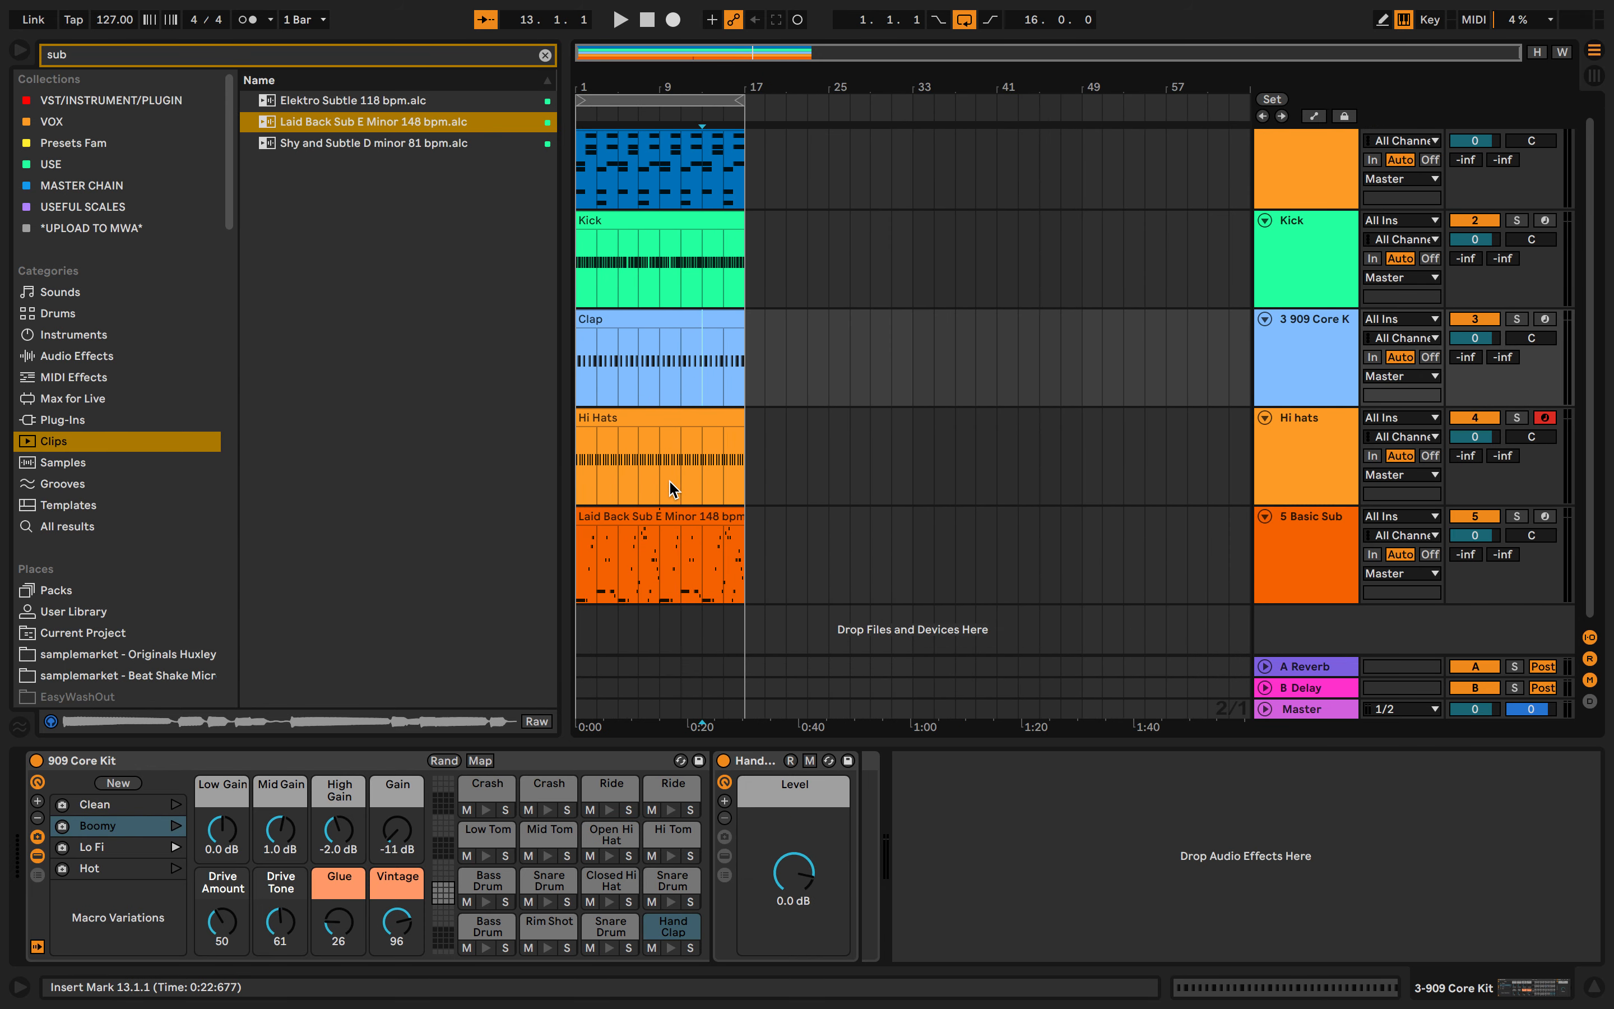